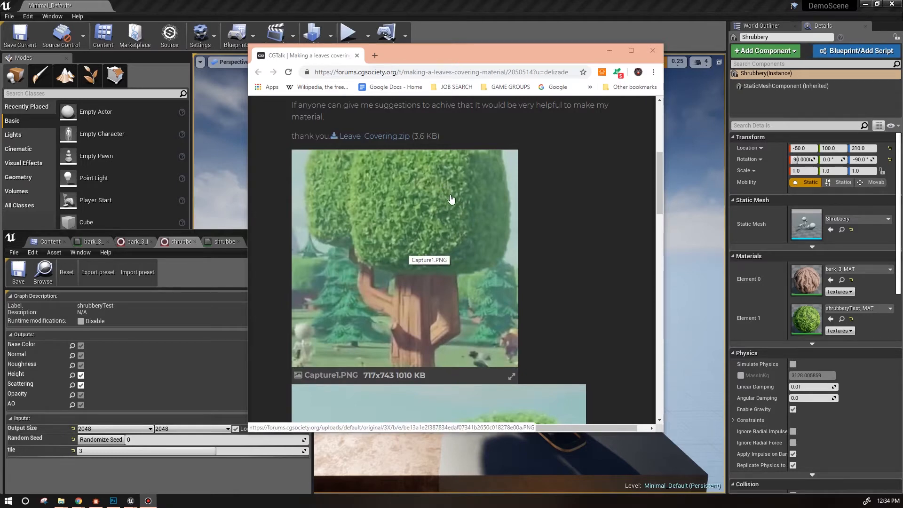
Move the reference browser window out of the way and examine the tree's foliage from several angles in the Unreal viewport.
left_click_drag(438, 55, 371, 413)
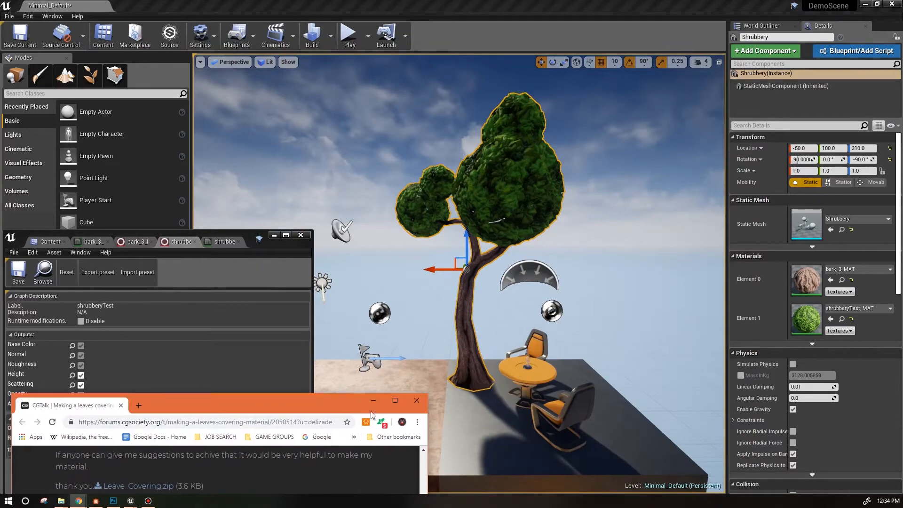
left_click(421, 403)
left_click_drag(459, 320, 338, 390, "alt")
left_click_drag(458, 301, 434, 221, "alt")
left_click_drag(180, 238, 192, 120)
left_click_drag(446, 205, 473, 186, "alt")
left_click_drag(555, 306, 614, 345, "alt")
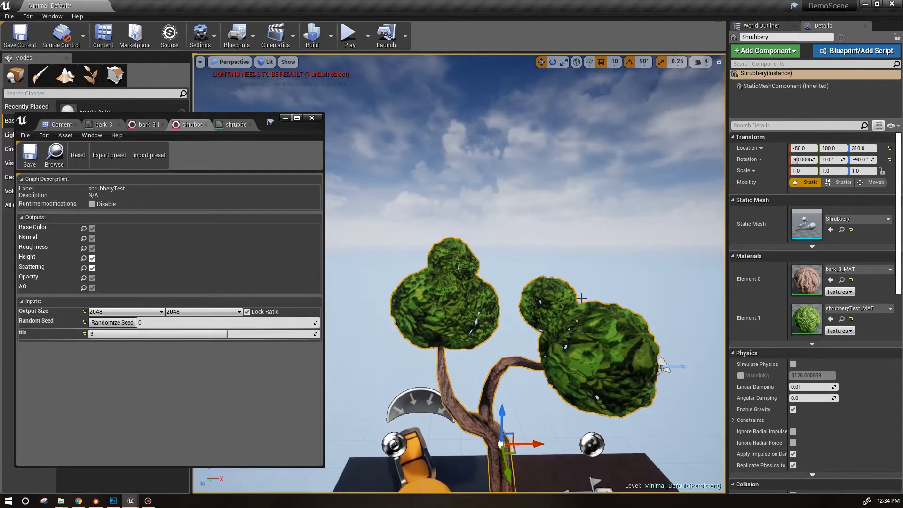
left_click_drag(614, 346, 576, 358, "alt")
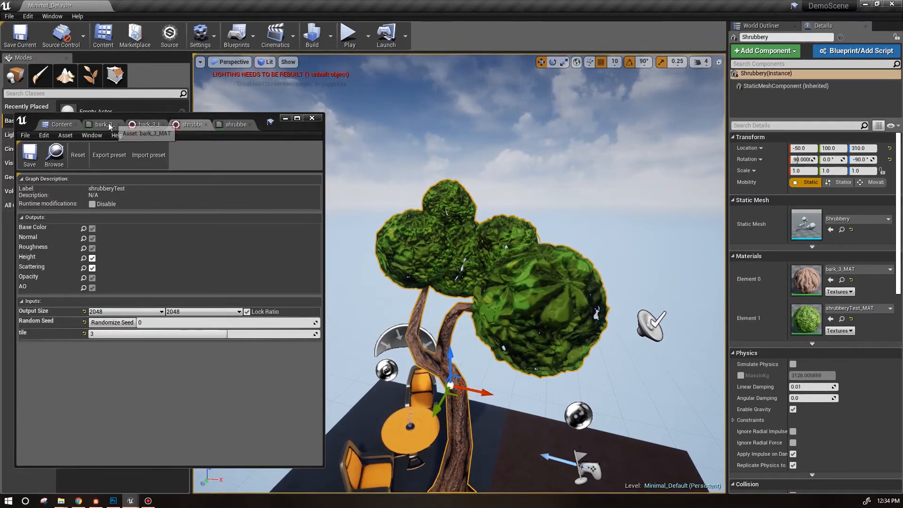
In the shrubbery material graph, raise the default value of the distance parameter to about 14.27.
left_click(221, 123)
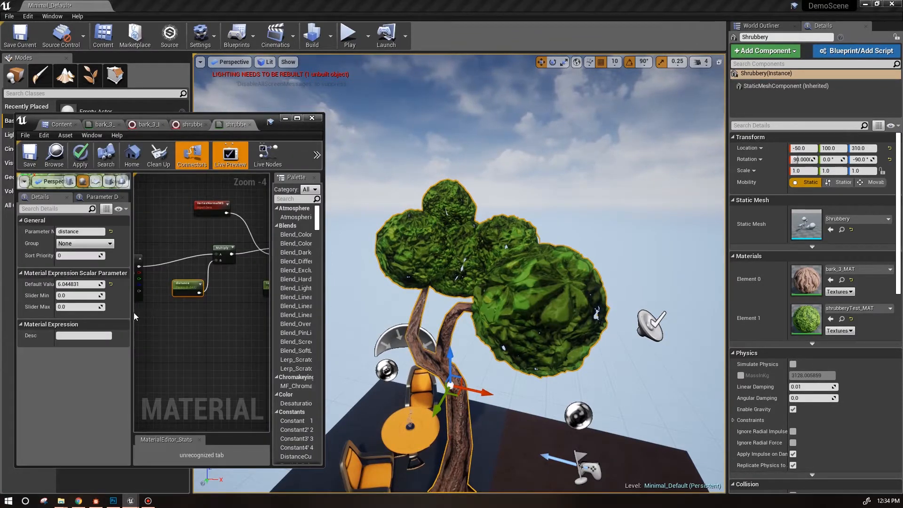
scroll(202, 345, "down", 4)
scroll(224, 346, "up", 4)
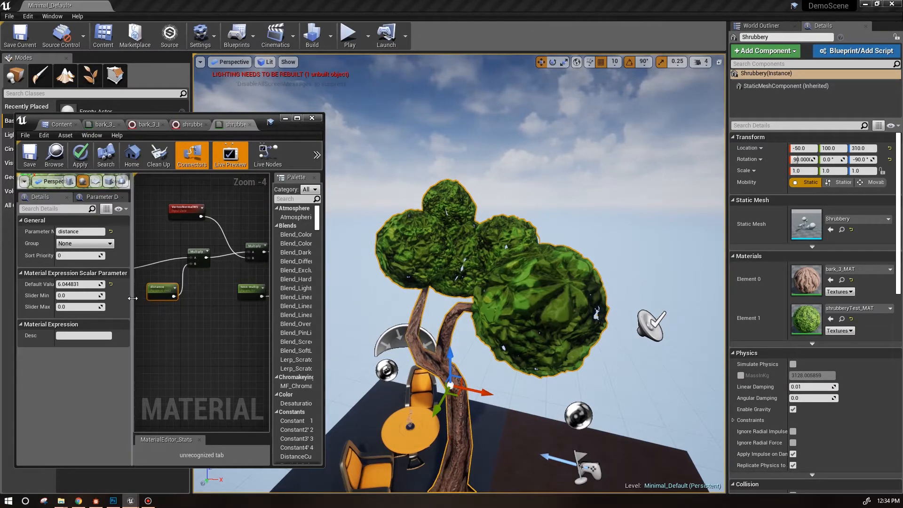
left_click_drag(132, 305, 168, 305)
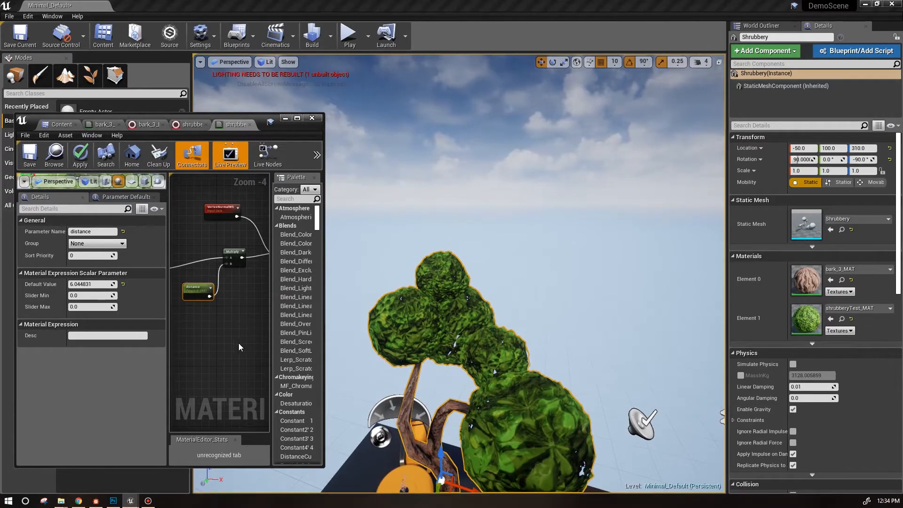
mouse_move(92, 285)
left_mouse_down()
mouse_move(78, 285)
mouse_move(123, 284)
mouse_move(95, 285)
left_mouse_up()
Examine the displaced foliage on the tree from different sides, both close up and from farther away.
left_click_drag(427, 355, 373, 349, "alt")
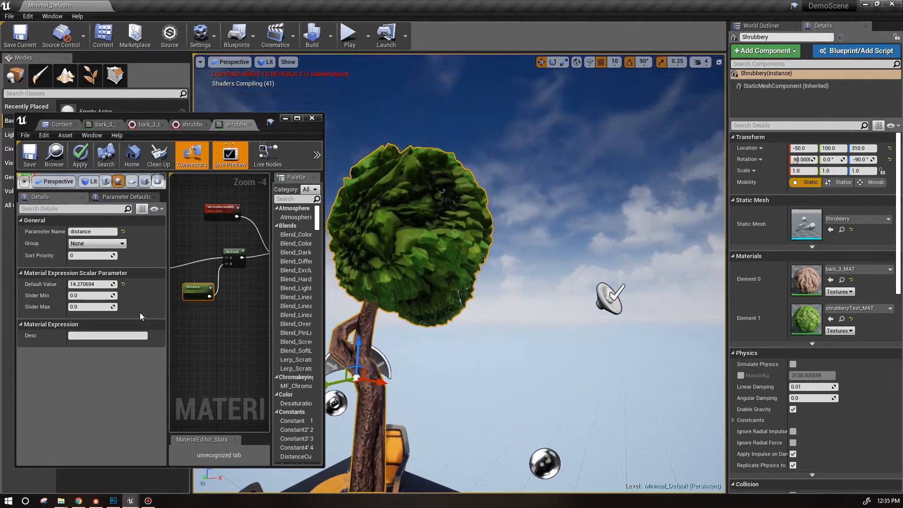
left_click_drag(470, 334, 487, 309, "alt")
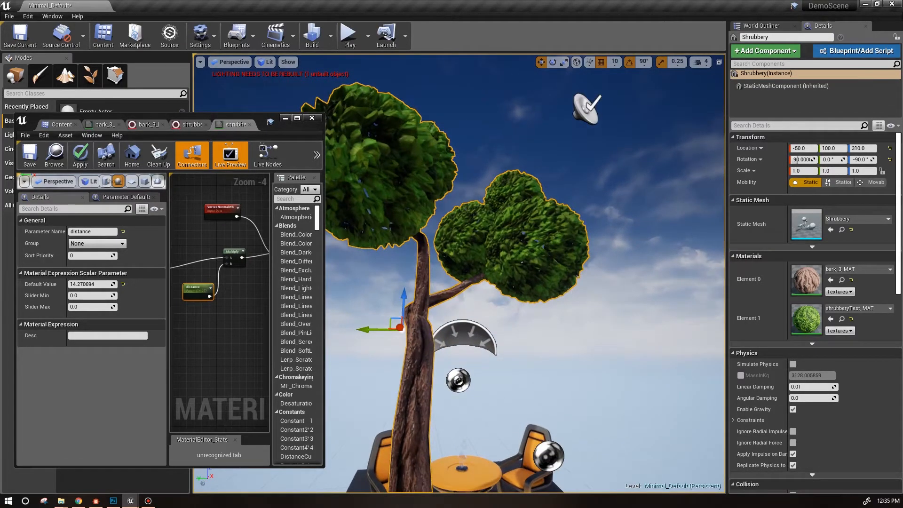
scroll(568, 291, "up", 4)
left_click_drag(568, 291, 532, 262, "alt")
scroll(555, 296, "down", 5)
left_click_drag(555, 295, 498, 308, "alt")
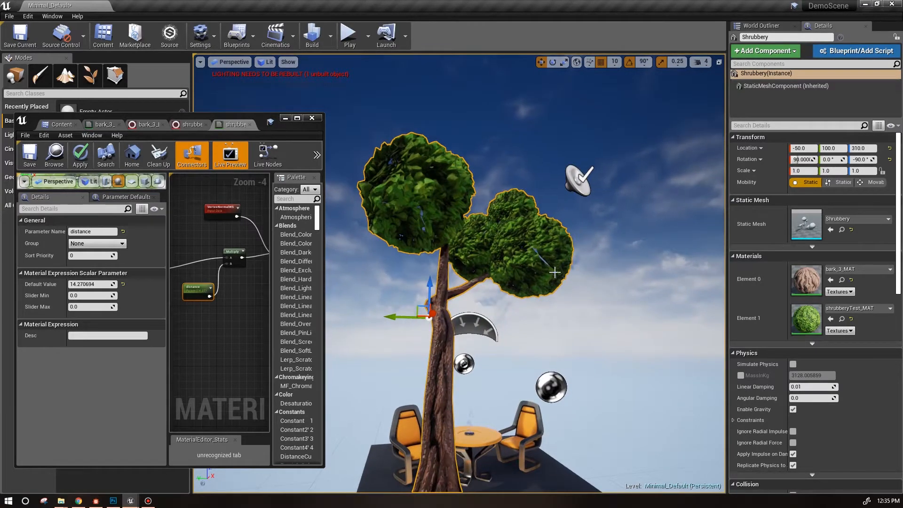
left_click_drag(564, 272, 608, 192, "alt")
scroll(632, 278, "down", 6)
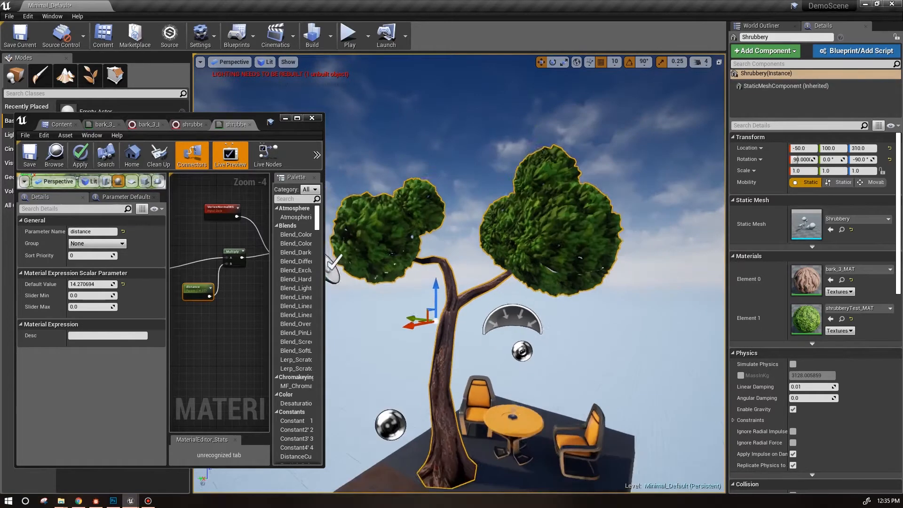
left_click_drag(613, 264, 644, 301, "alt")
left_click_drag(517, 301, 585, 240, "alt")
mouse_move(606, 270)
left_mouse_down("alt")
mouse_move(583, 265)
mouse_move(605, 258)
left_mouse_up("alt")
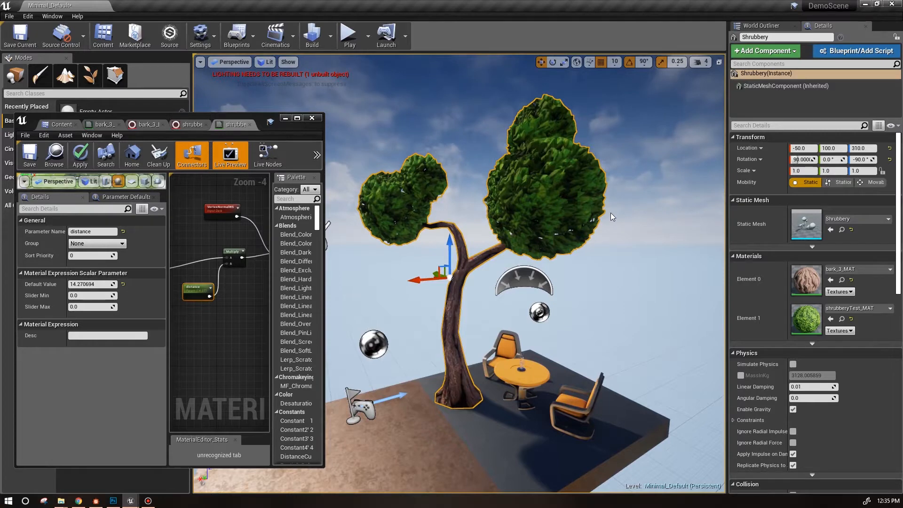
mouse_move(575, 190)
left_mouse_down("alt")
mouse_move(602, 199)
mouse_move(582, 203)
left_mouse_up("alt")
right_click_drag(575, 194, 587, 193, "alt")
left_click_drag(577, 194, 572, 174, "alt")
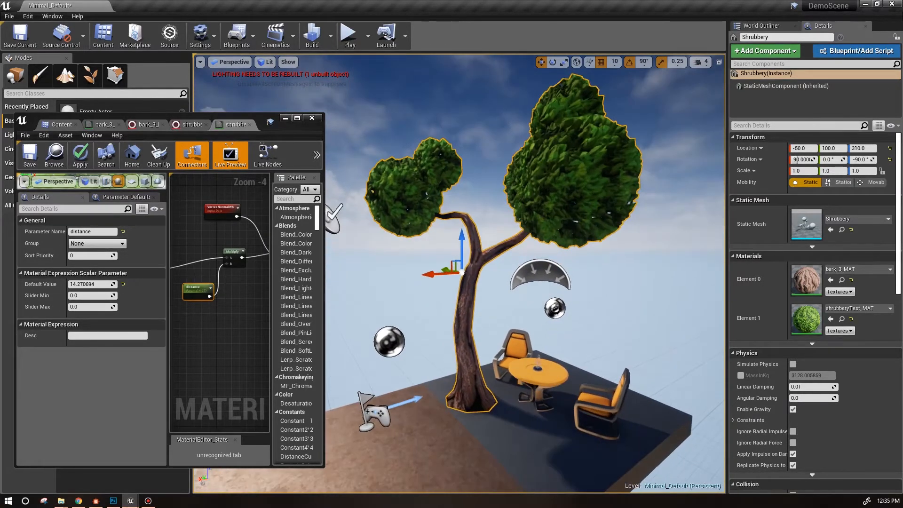
Adjust the distance parameter's default value once more and check the leaf displacement on the tree.
mouse_move(76, 284)
left_mouse_down()
mouse_move(85, 284)
mouse_move(68, 284)
mouse_move(88, 284)
left_mouse_up()
left_click_drag(429, 359, 515, 339, "alt")
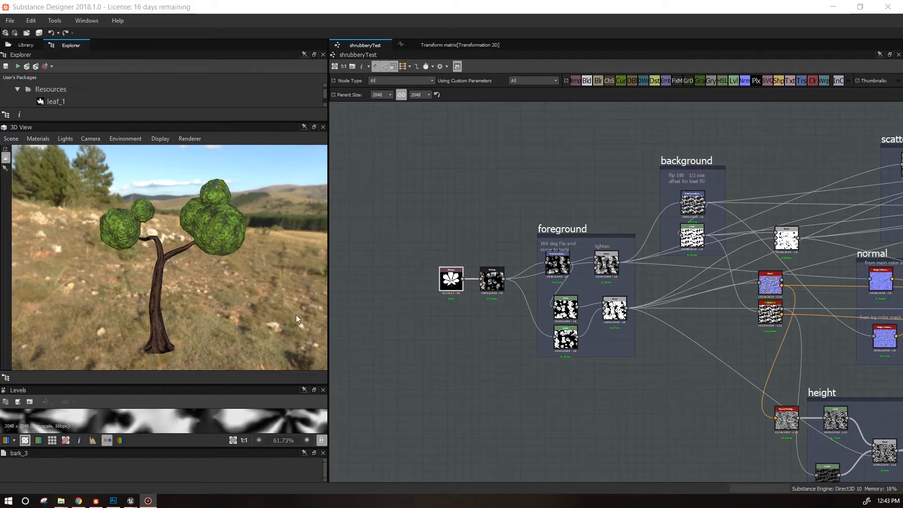
Switch to Substance Designer and examine the tree preview and the shrubberyTest graph's foreground, background, scattering mask, normal and height groups.
left_click_drag(233, 295, 188, 298)
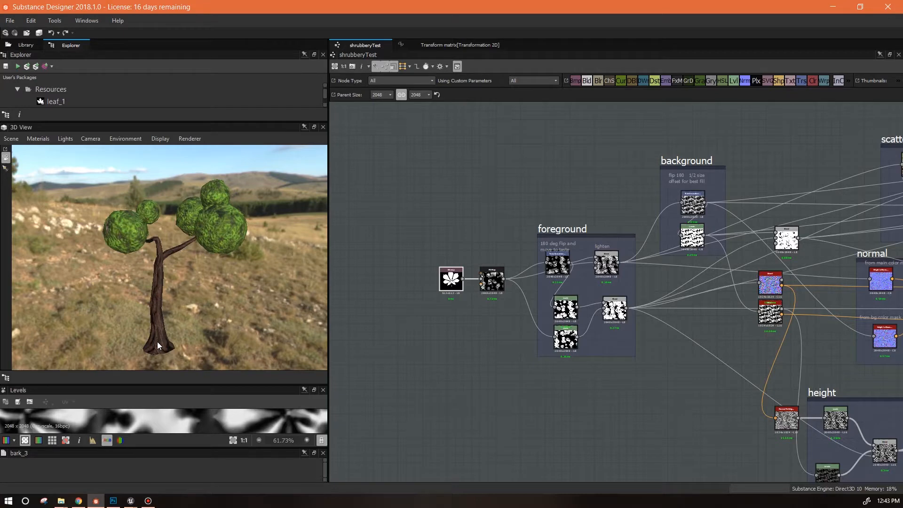
mouse_move(174, 331)
left_mouse_down()
mouse_move(147, 330)
mouse_move(165, 321)
left_mouse_up()
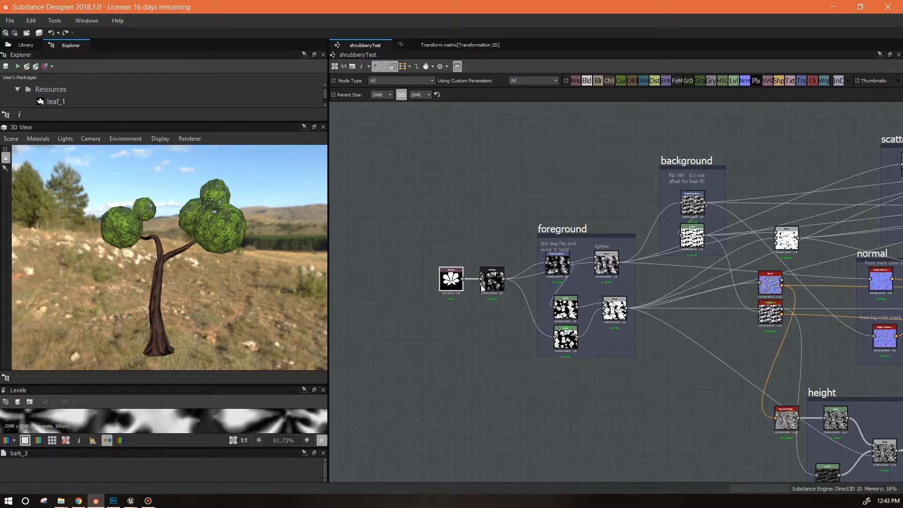
middle_click_drag(659, 390, 606, 367)
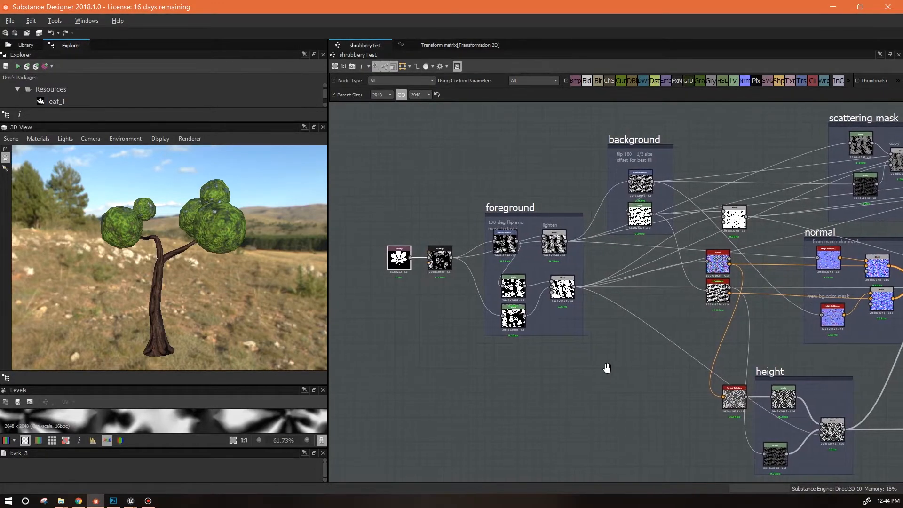
scroll(536, 363, "down", 1)
scroll(518, 331, "up", 3)
middle_click_drag(543, 341, 586, 391)
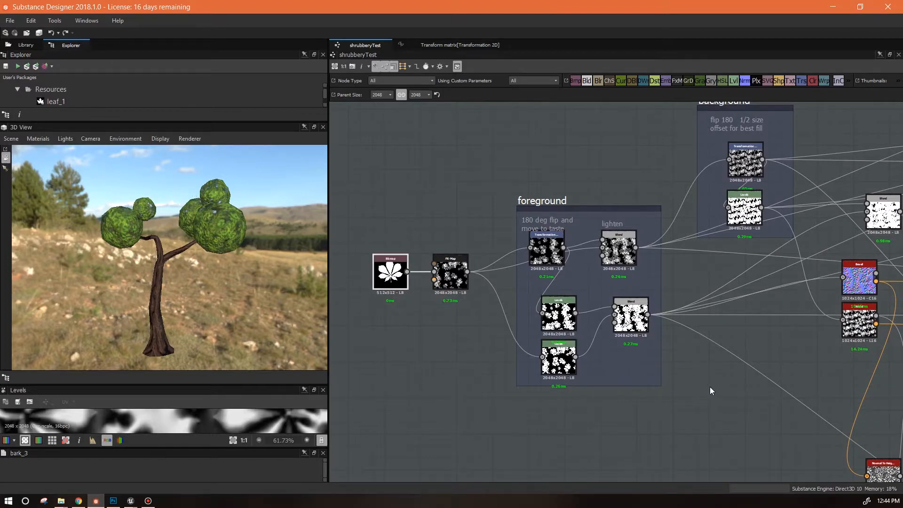
scroll(709, 384, "down", 4)
middle_click_drag(710, 384, 461, 300)
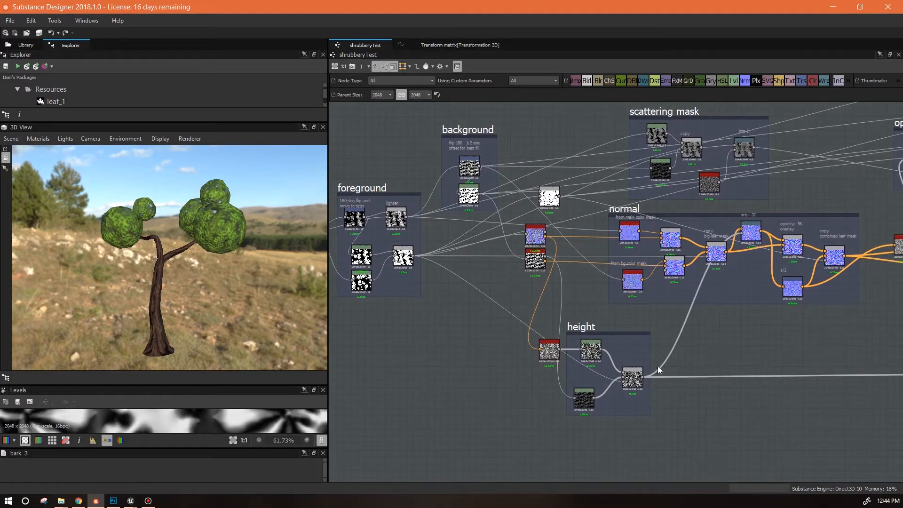
middle_click_drag(726, 386, 866, 414)
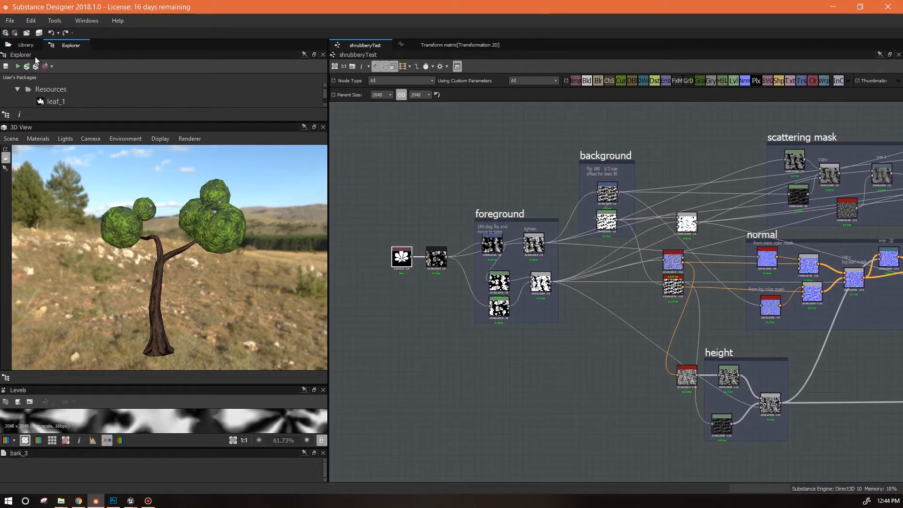
Create a new Physically Based (Metallic/Roughness) substance graph named shrubbery.
left_click(8, 21)
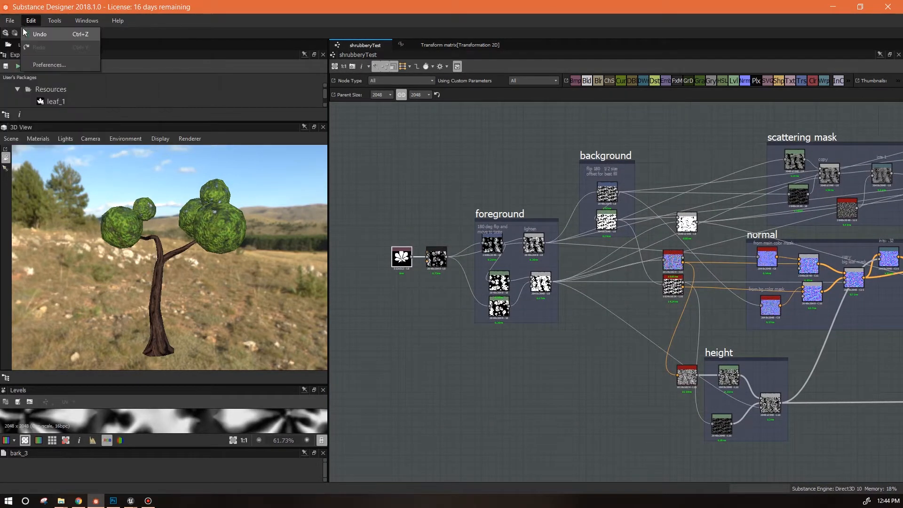
left_click(22, 34)
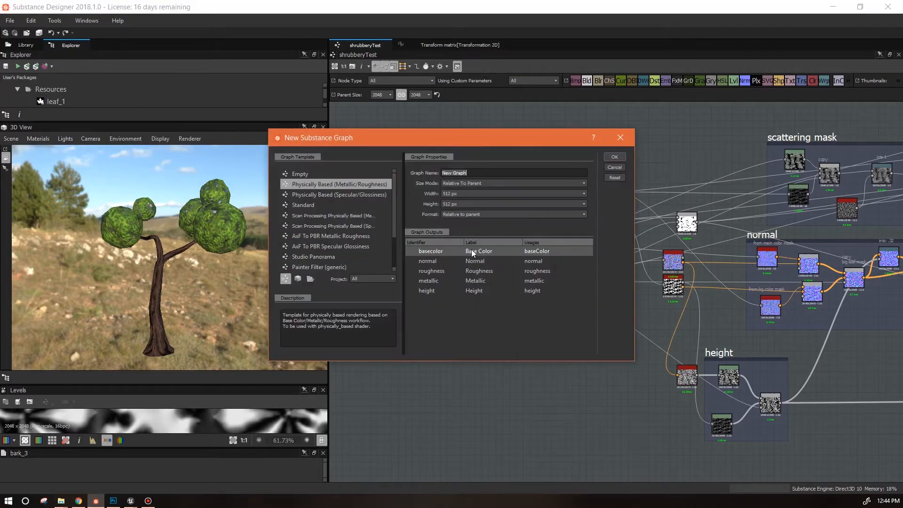
type("shrubbery")
left_click(614, 157)
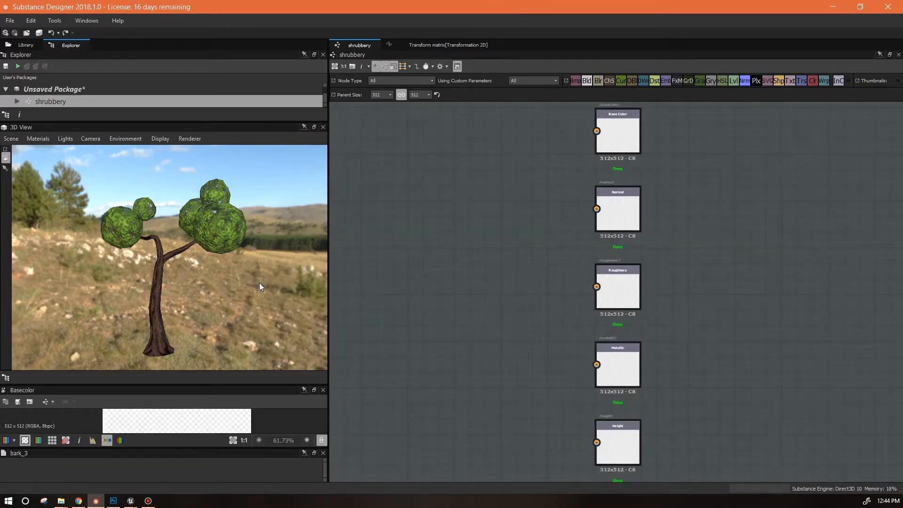
Enlarge the package explorer and link the Shrubbery OBJ mesh to the unsaved package as a resource.
left_click_drag(253, 306, 207, 298)
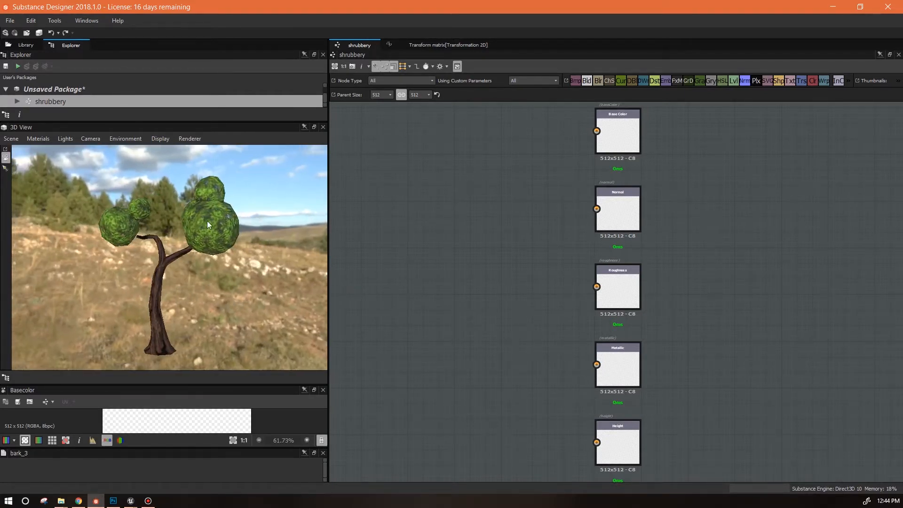
left_click_drag(212, 218, 247, 246)
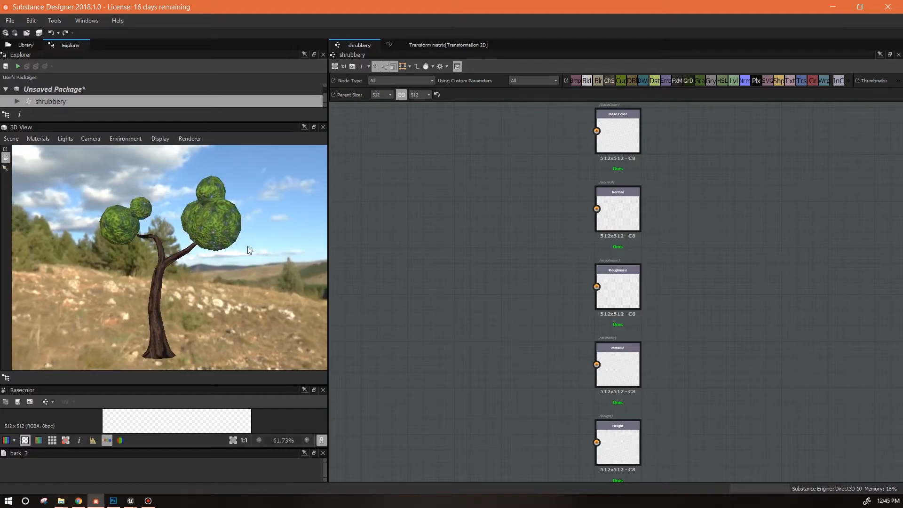
left_click_drag(77, 122, 83, 176)
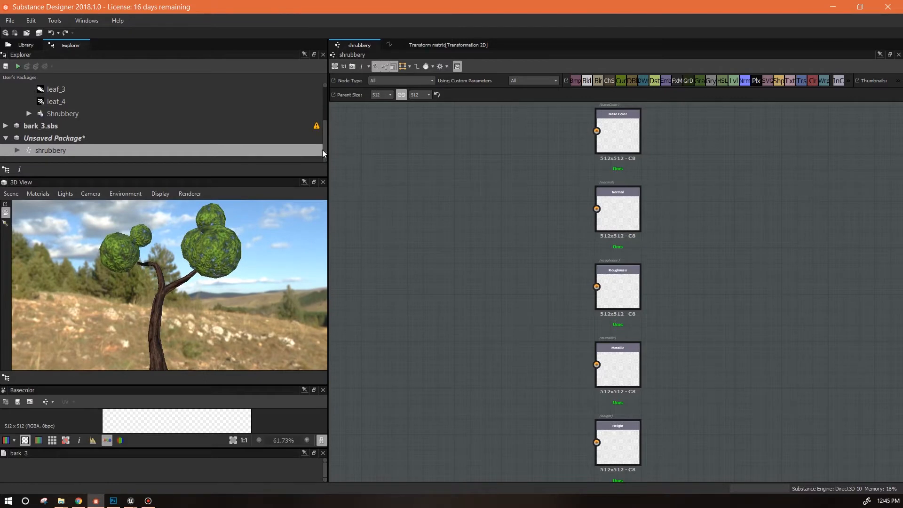
left_click(46, 137)
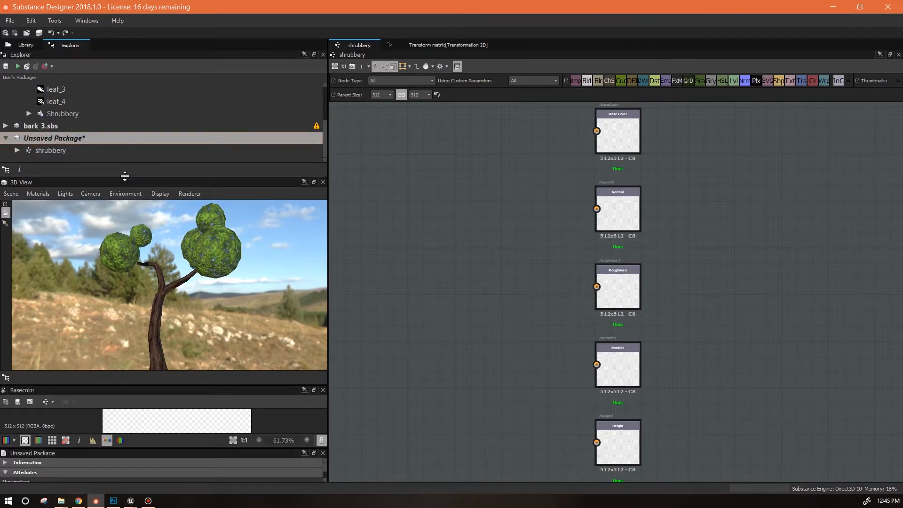
left_click_drag(124, 175, 125, 173)
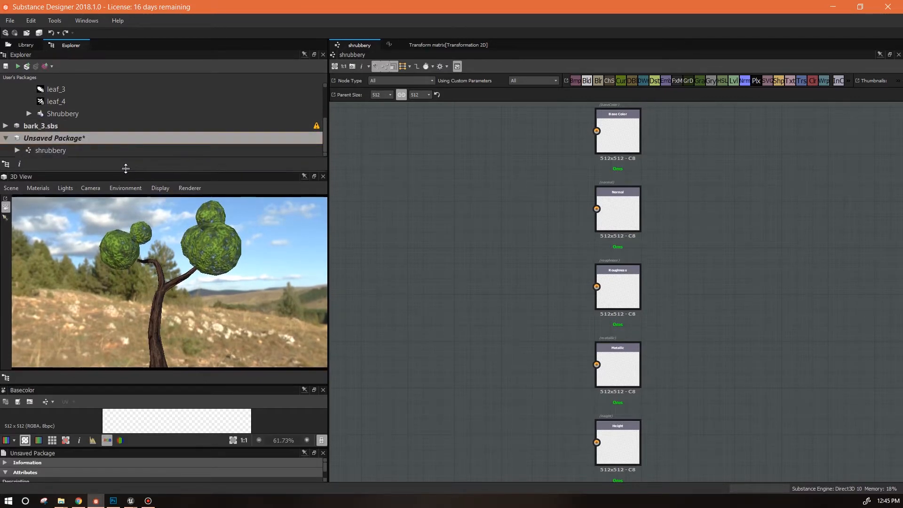
right_click(62, 138)
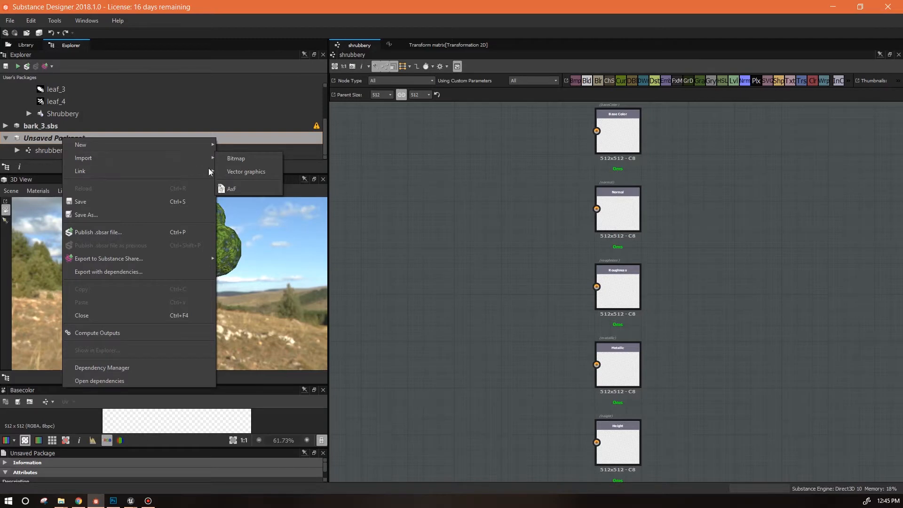
left_click(244, 174)
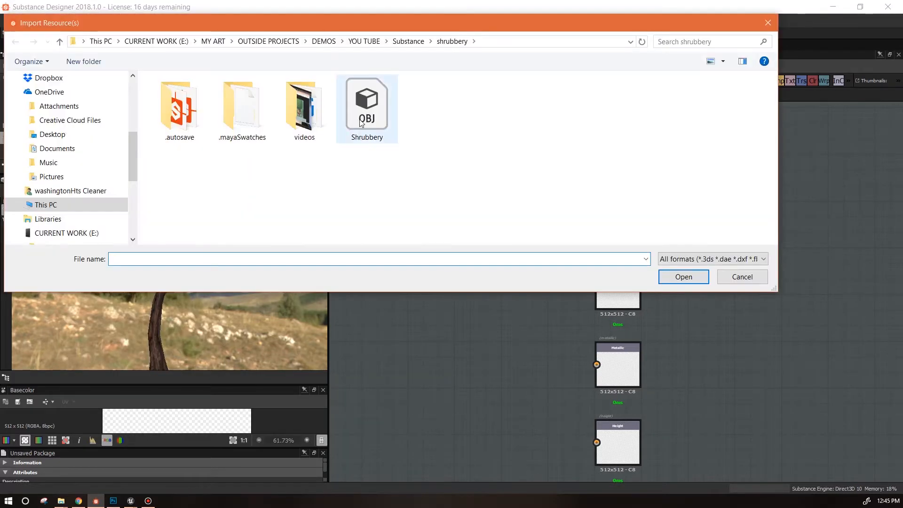
double_click(367, 94)
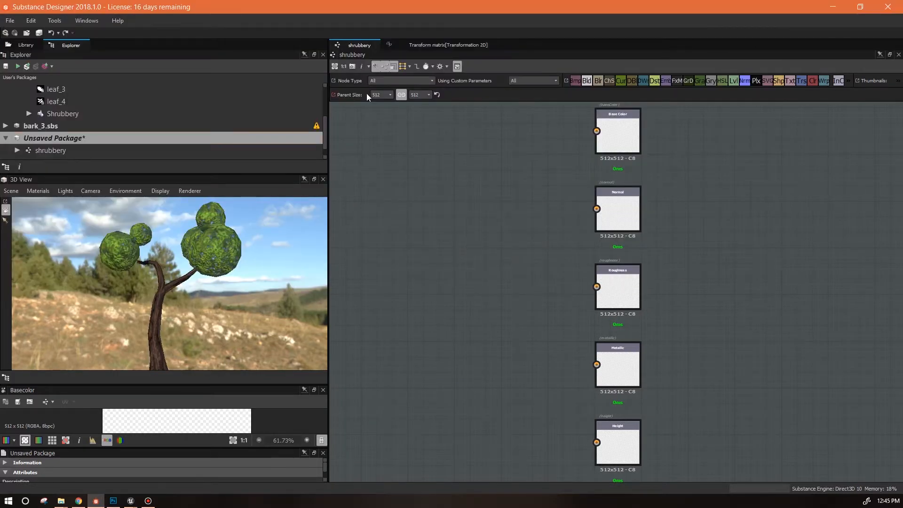
Enlarge the package explorer further, expand the new package's resources and display the linked Shrubbery mesh in the 3D view.
left_click(47, 149)
left_click_drag(196, 174, 193, 224)
left_click(17, 199)
left_click_drag(326, 171, 325, 200)
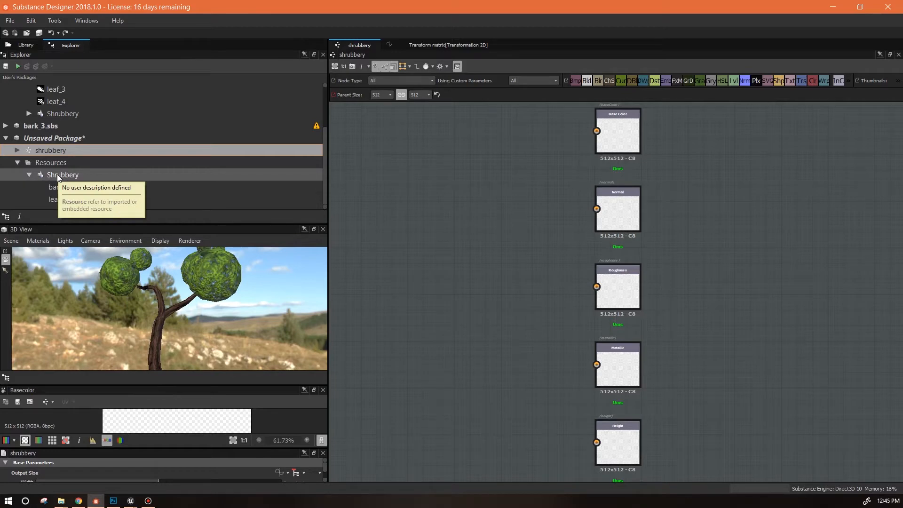
double_click(57, 175)
left_click_drag(254, 296, 303, 336)
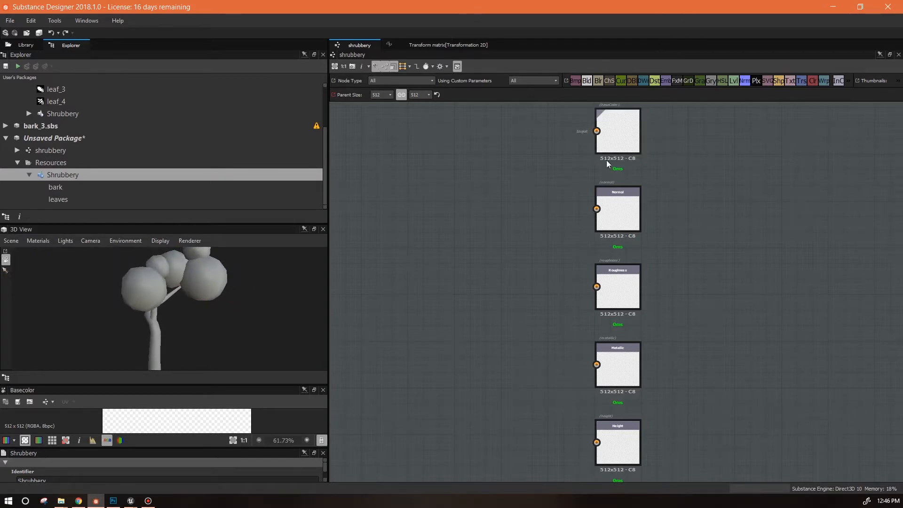
Turn on the environment's Is Visible option in the 3D view and enlarge that view.
middle_click_drag(397, 228, 455, 242)
left_click_drag(225, 311, 150, 282)
left_click(131, 241)
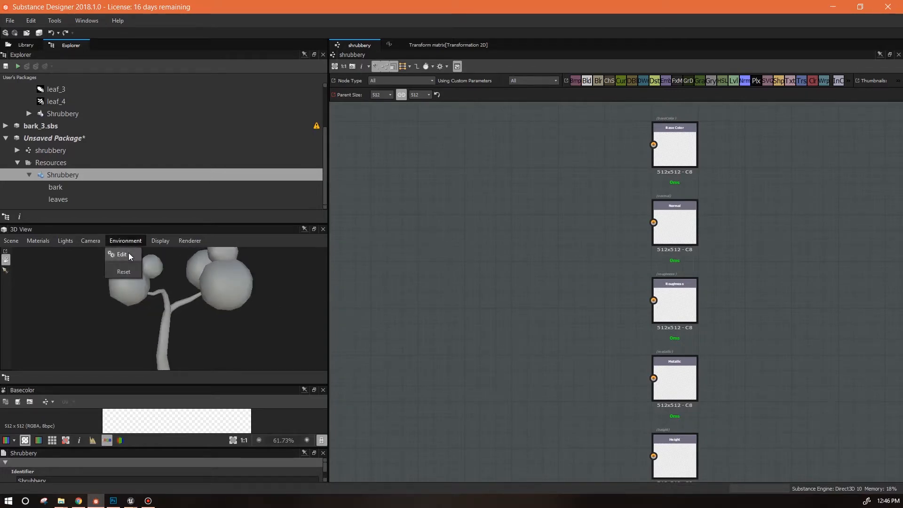
left_click(129, 254)
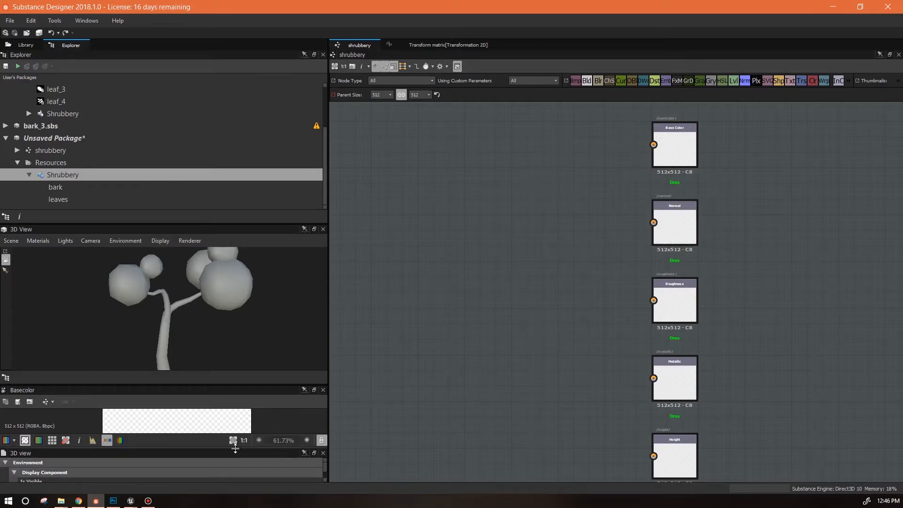
left_click_drag(235, 449, 235, 414)
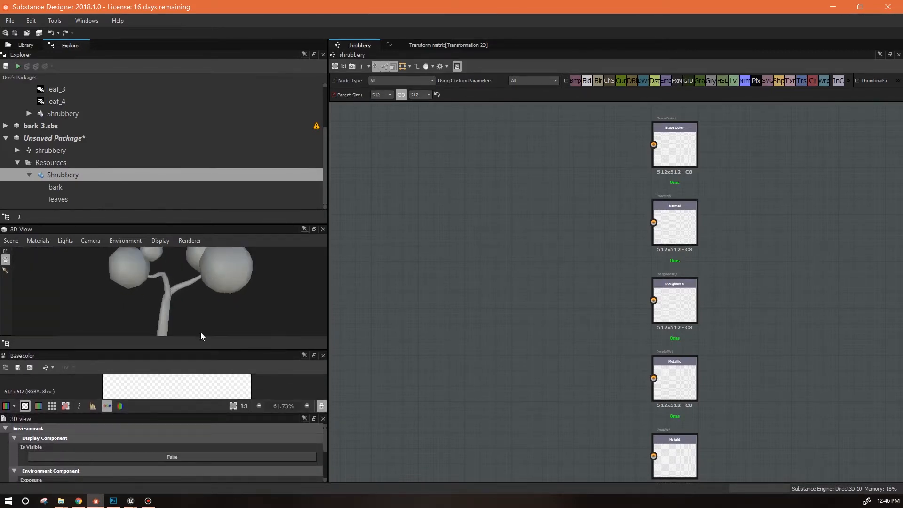
left_click(174, 455)
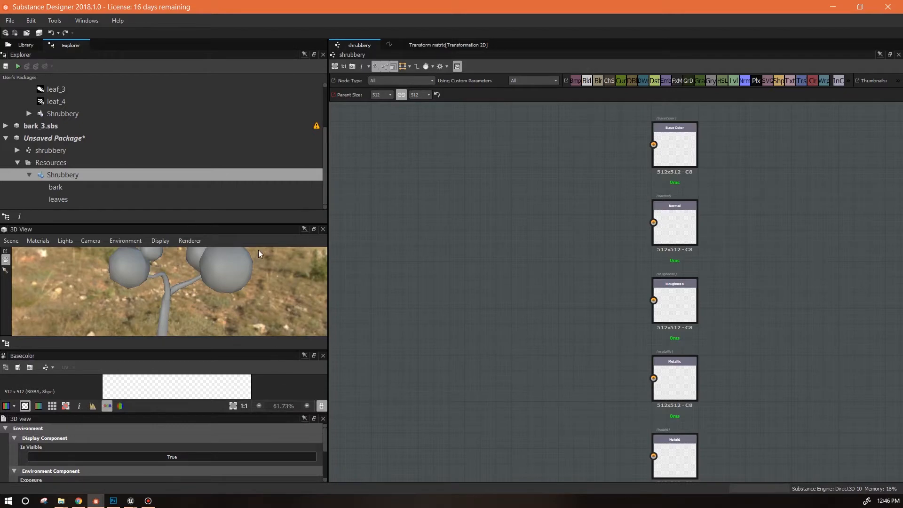
left_click_drag(261, 280, 100, 293)
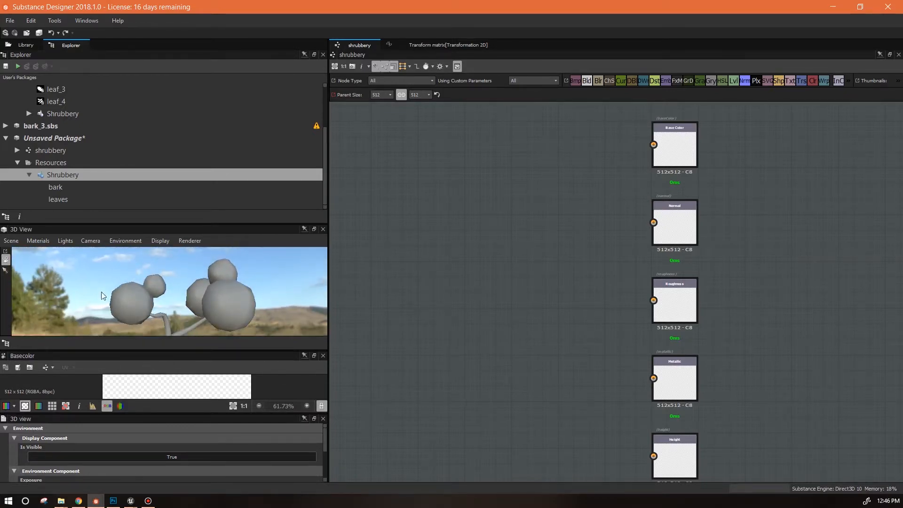
left_click_drag(213, 351, 220, 382)
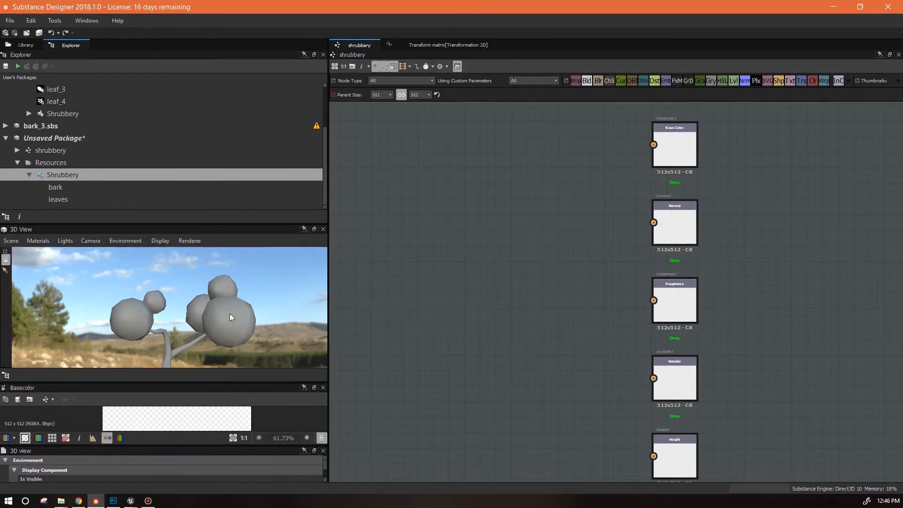
Collapse the shrubberyTest.sbs package, expand bark_3.sbs and open its bark_3 graph.
left_click_drag(326, 192, 323, 133)
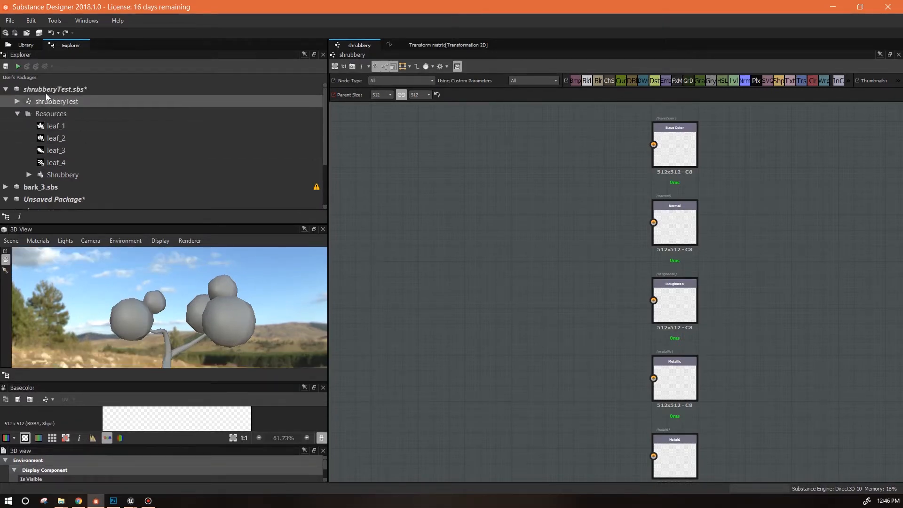
left_click(5, 89)
left_click(6, 101)
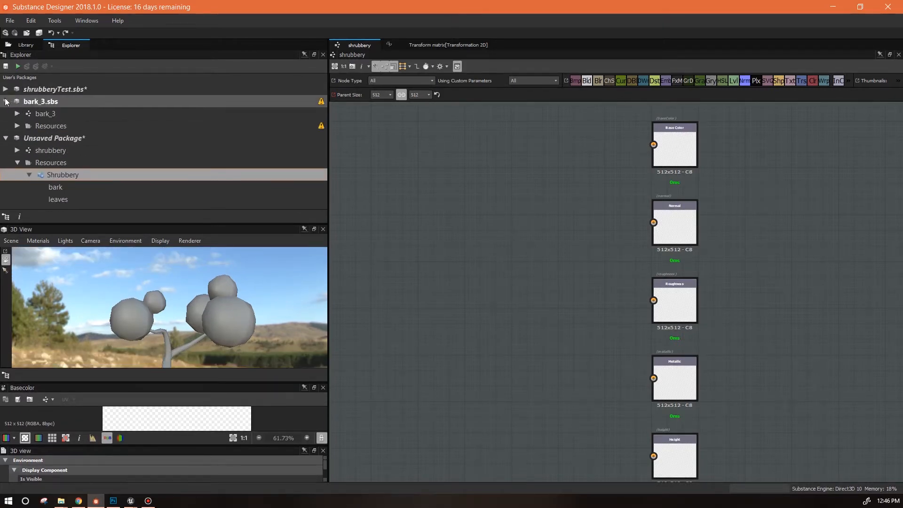
left_click(51, 116)
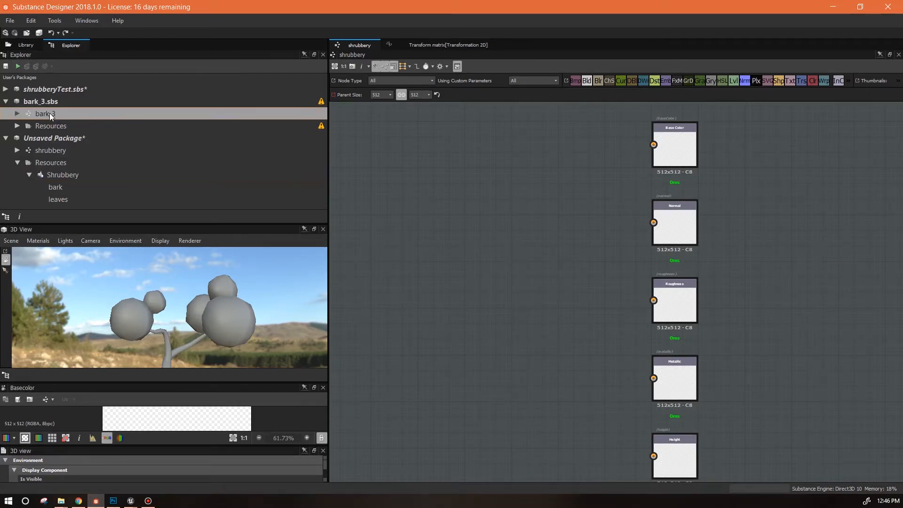
double_click(49, 113)
middle_click_drag(862, 141, 712, 177)
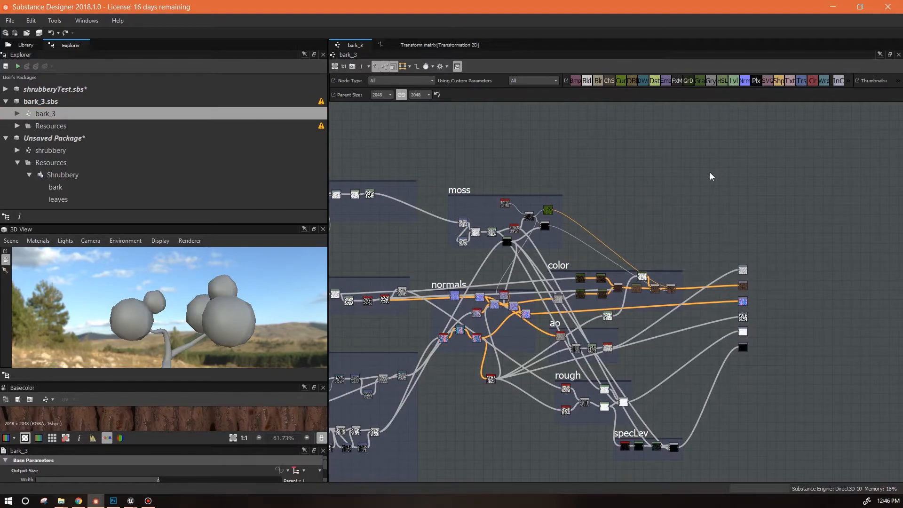
Assign the bark_3 graph's outputs to the mesh's bark material in the 3D view.
right_click(711, 177)
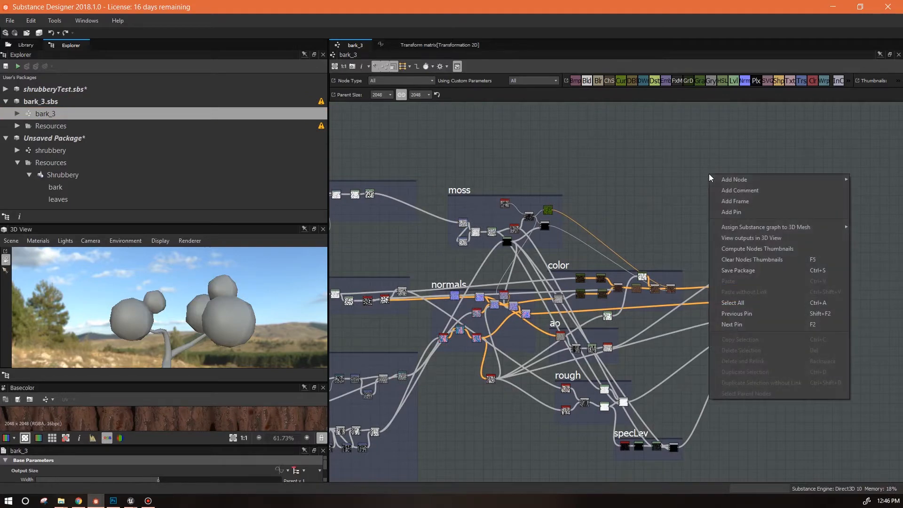
left_click(755, 238)
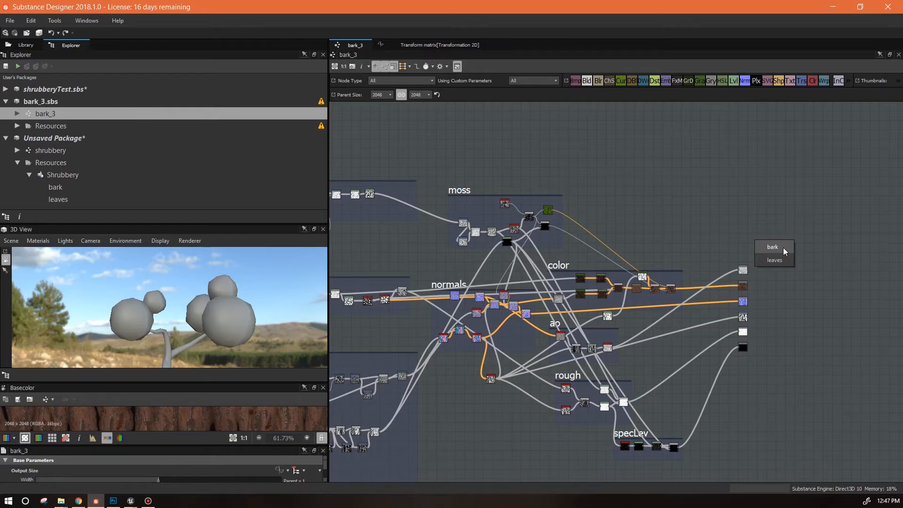
left_click(785, 251)
middle_click_drag(268, 340, 267, 291)
left_click_drag(257, 312, 284, 345)
middle_click_drag(275, 301, 275, 334)
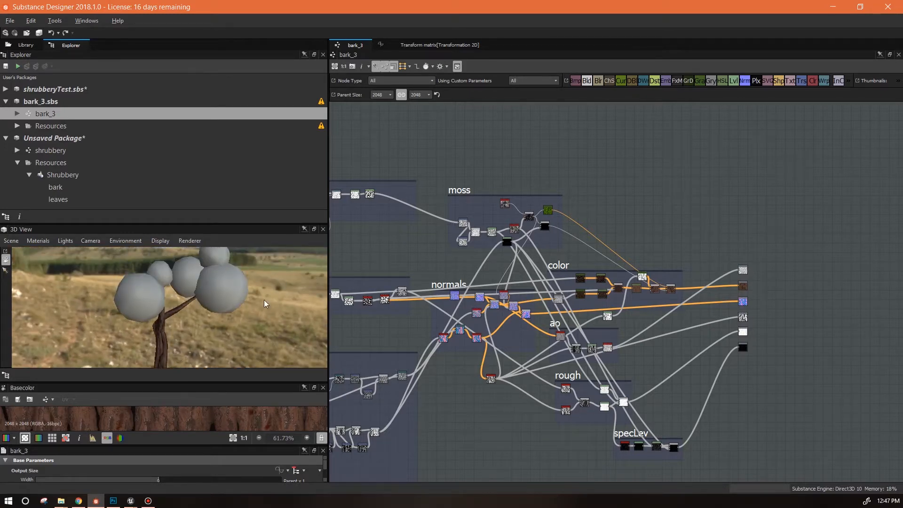
Reopen the shrubbery graph and assign its outputs to the mesh's leaves material in the 3D view.
left_click(51, 151)
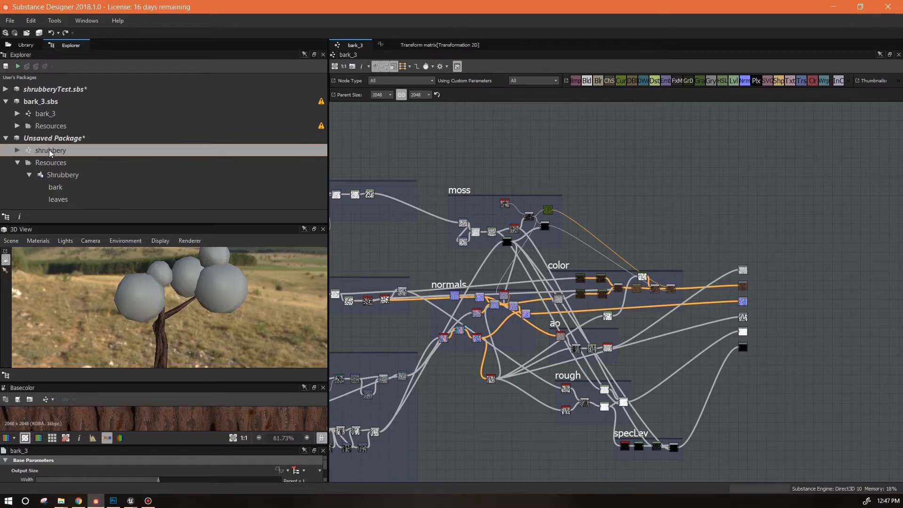
double_click(50, 150)
mouse_move(249, 320)
left_mouse_down()
mouse_move(243, 298)
mouse_move(164, 293)
mouse_move(51, 326)
mouse_move(223, 311)
mouse_move(251, 320)
left_mouse_up()
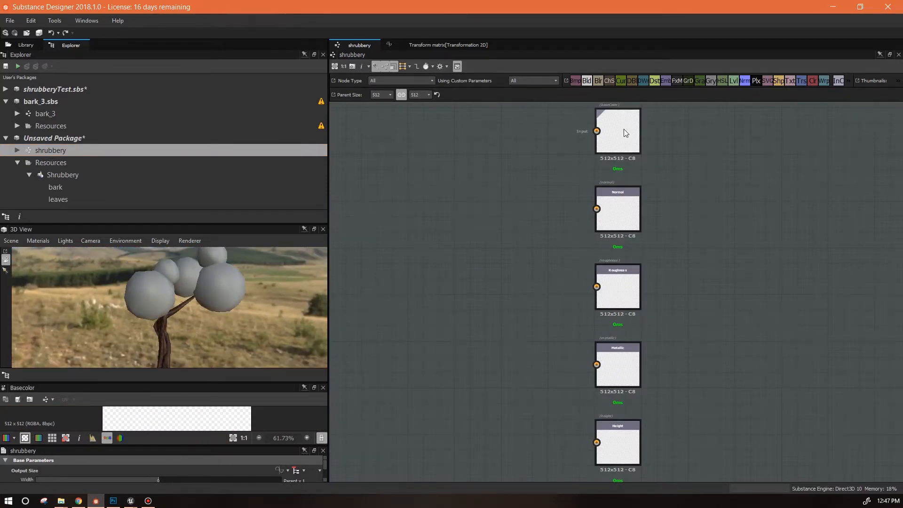
right_click(461, 165)
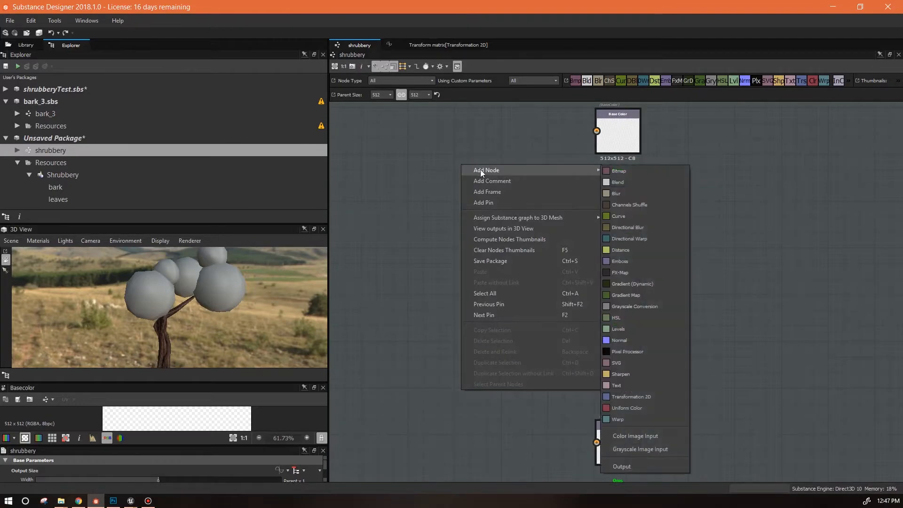
left_click(497, 228)
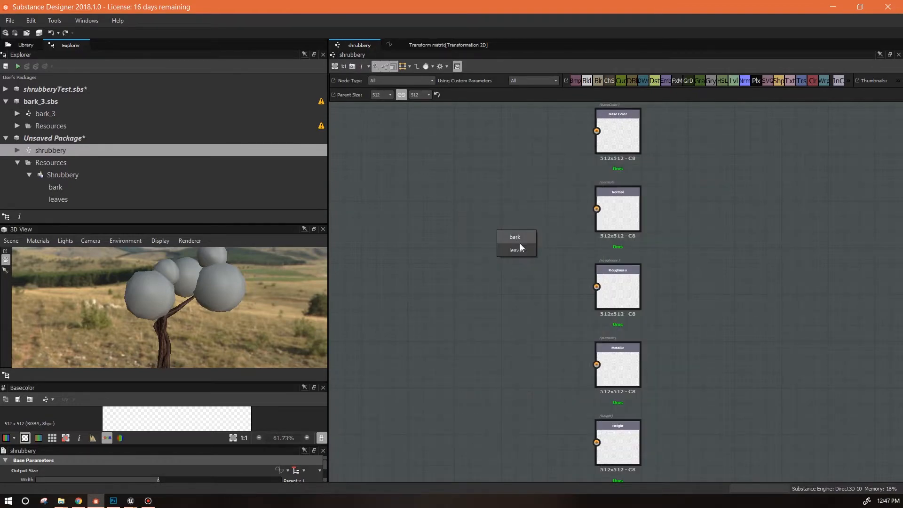
left_click(523, 253)
left_click_drag(249, 324, 207, 296)
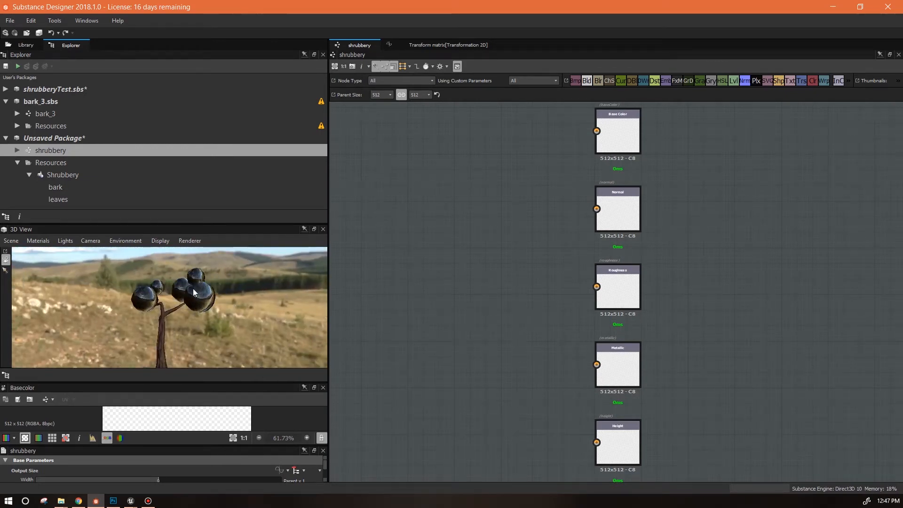
Set the leaves material's height scale to 1 in its material settings and restore the 3D view's size.
left_click(39, 242)
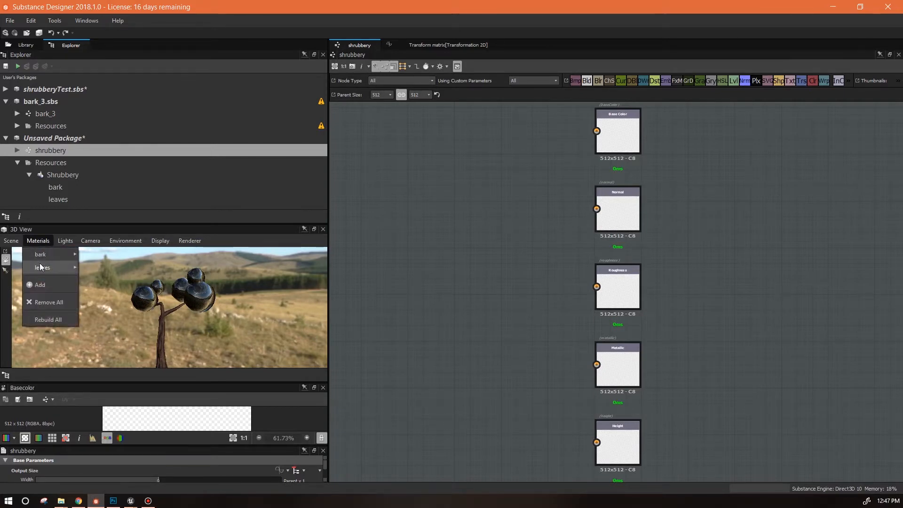
mouse_move(44, 254)
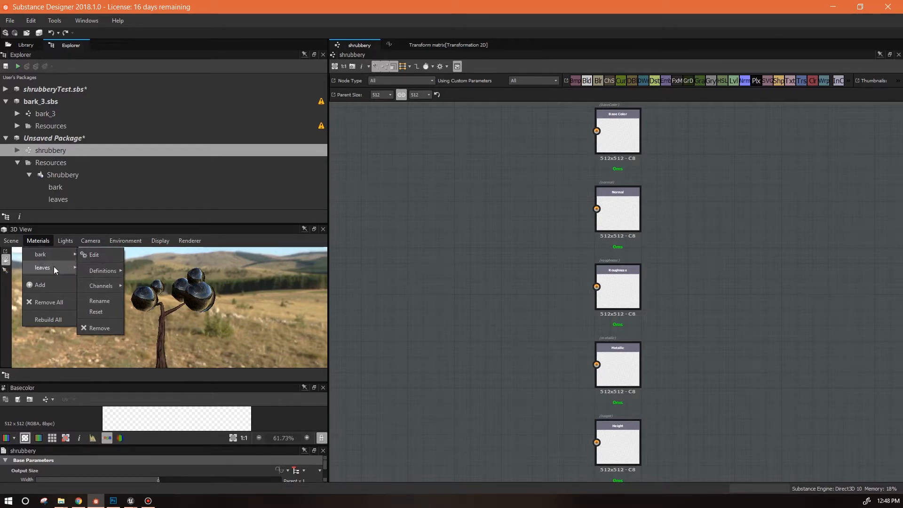
left_click(93, 254)
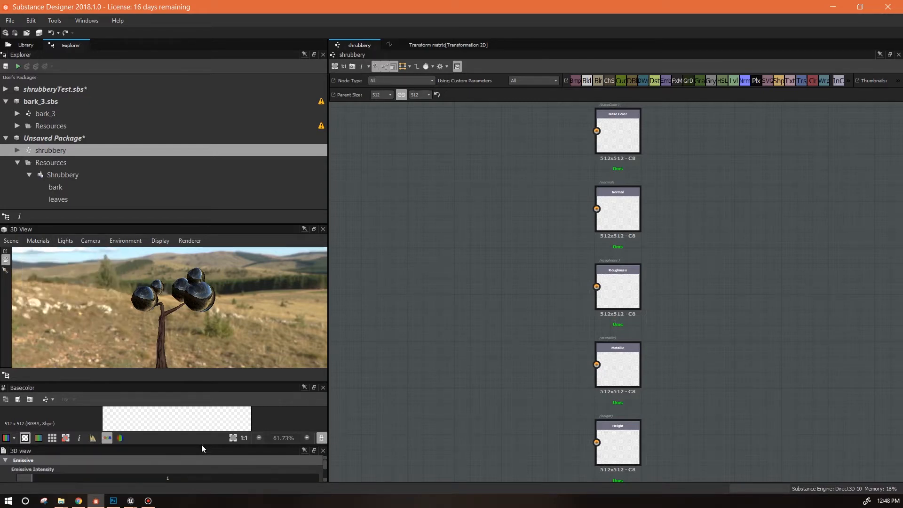
left_click_drag(202, 444, 199, 351)
left_click(36, 242)
mouse_move(46, 267)
left_click(93, 267)
type("1")
key("Return")
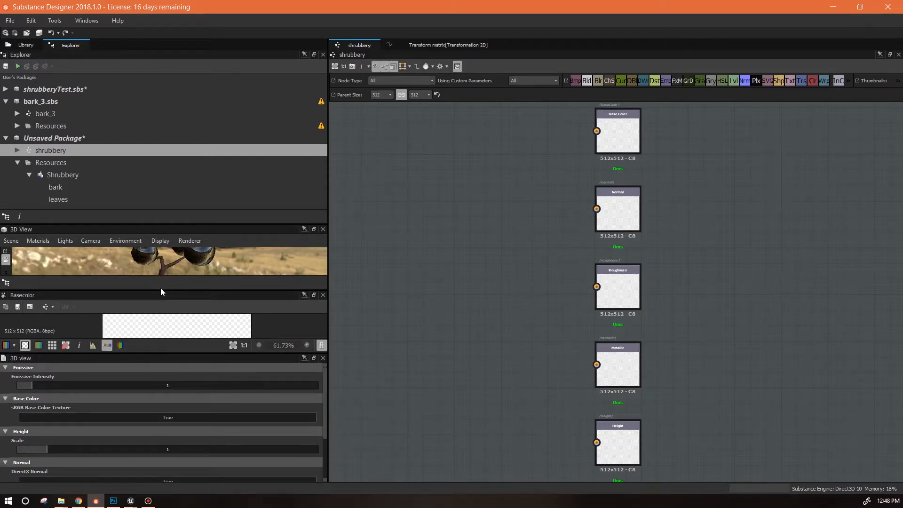
left_click_drag(160, 289, 178, 384)
Examine the tree's bark and leaf spheres from several angles and distances in the 3D view.
left_click_drag(187, 328, 162, 312)
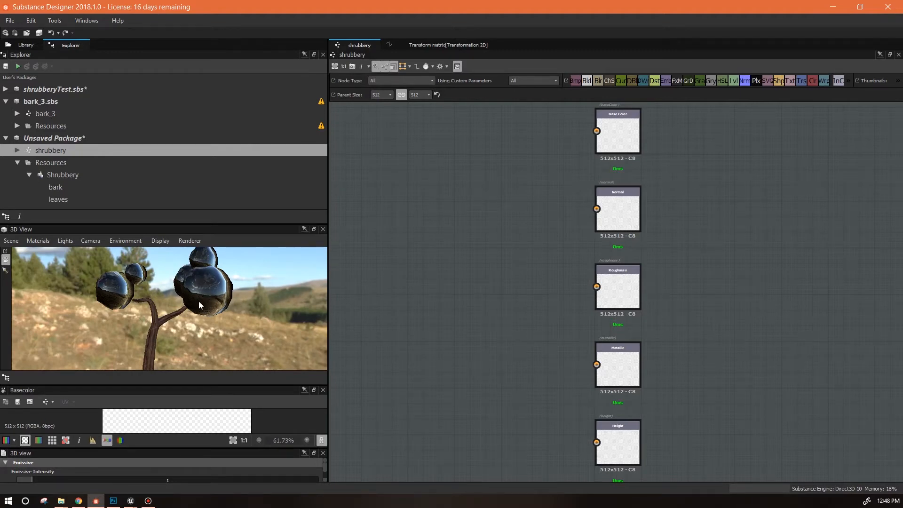
left_click_drag(216, 321, 237, 355)
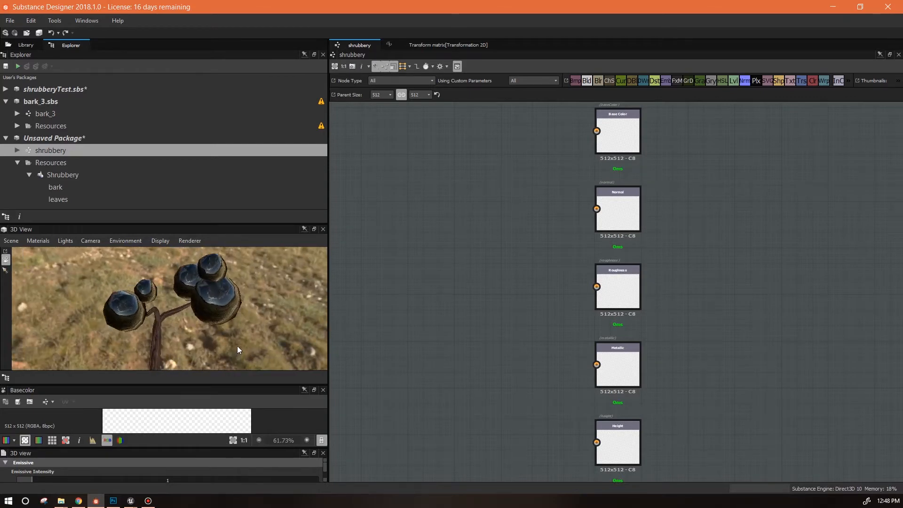
left_click_drag(229, 328, 260, 304)
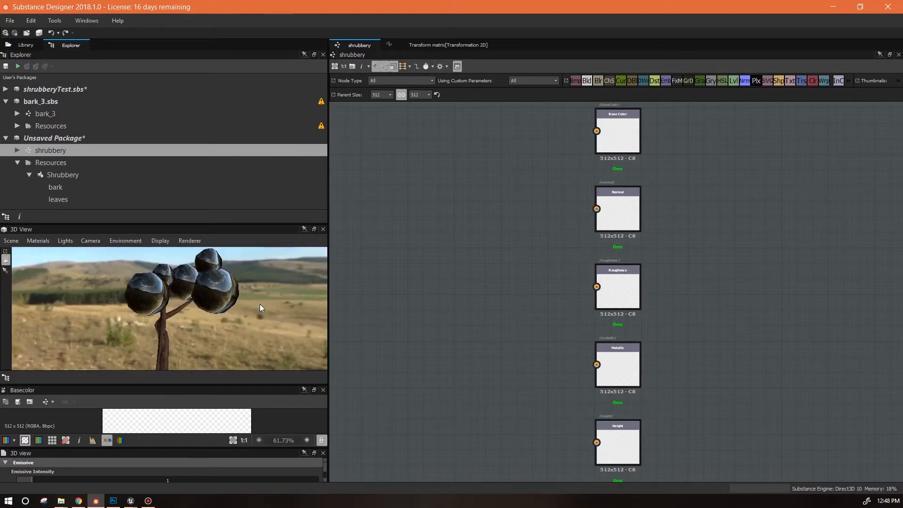
scroll(259, 305, "down", 2)
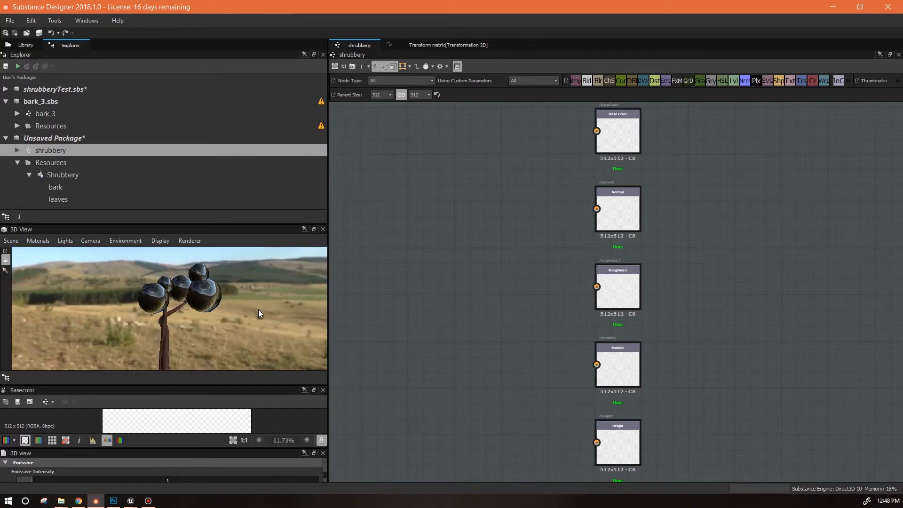
mouse_move(259, 309)
left_mouse_down()
mouse_move(285, 301)
mouse_move(262, 303)
left_mouse_up()
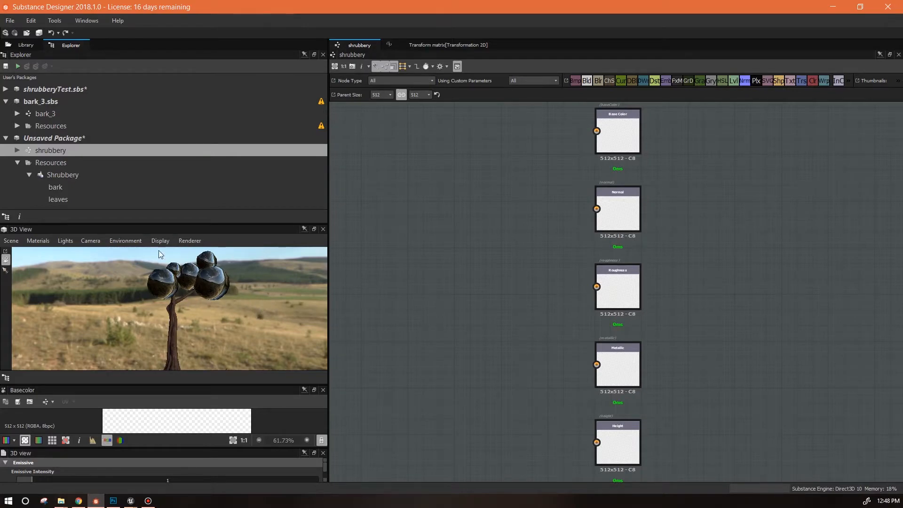
scroll(206, 281, "up", 3)
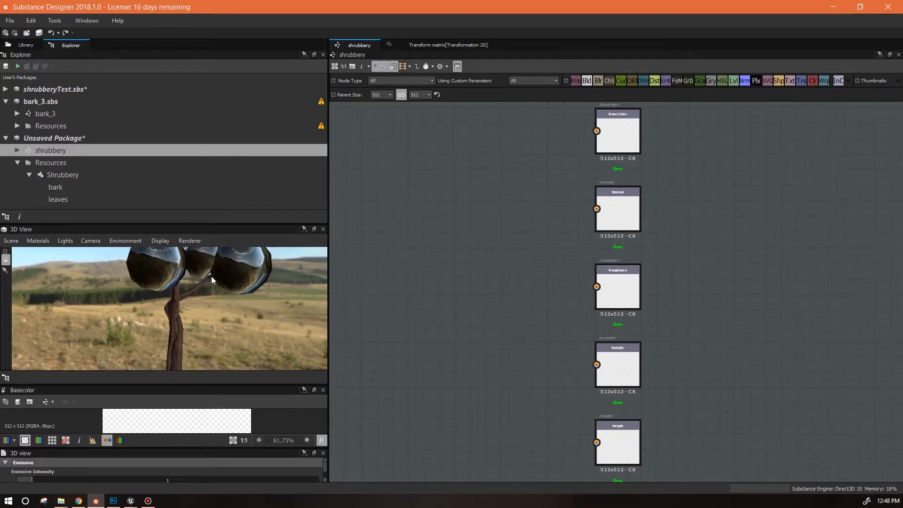
left_click_drag(211, 276, 202, 300)
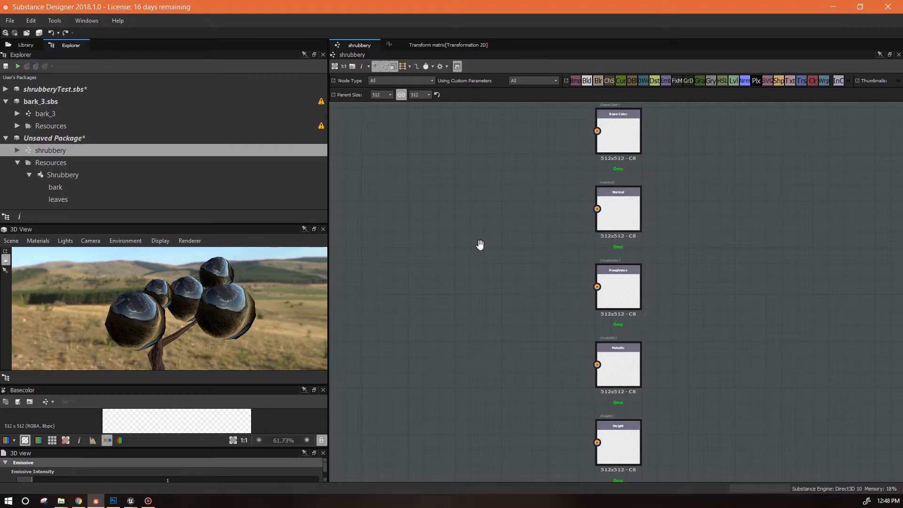
Rearrange the shrubbery graph's output nodes, placing Height directly below Normal with Roughness and Metallic stacked beneath it.
middle_click_drag(480, 248, 484, 278)
middle_click_drag(693, 321, 681, 191)
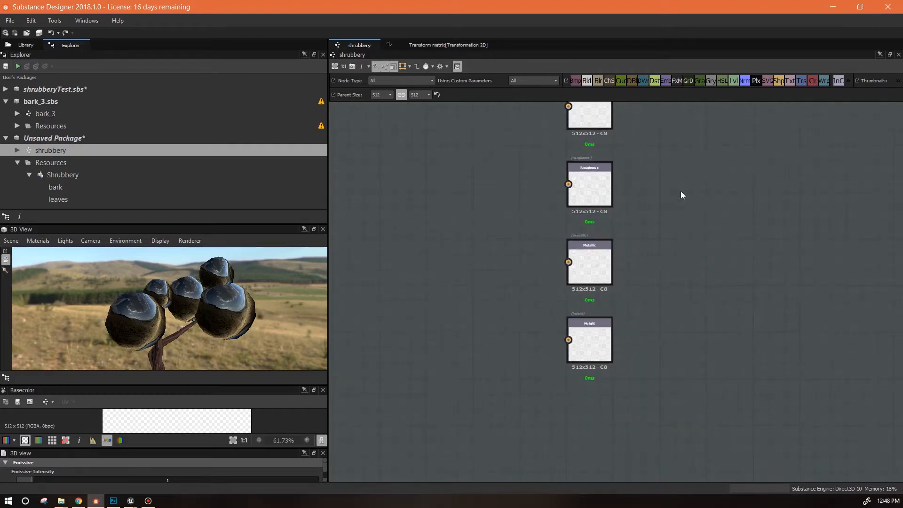
middle_click_drag(683, 312, 640, 363)
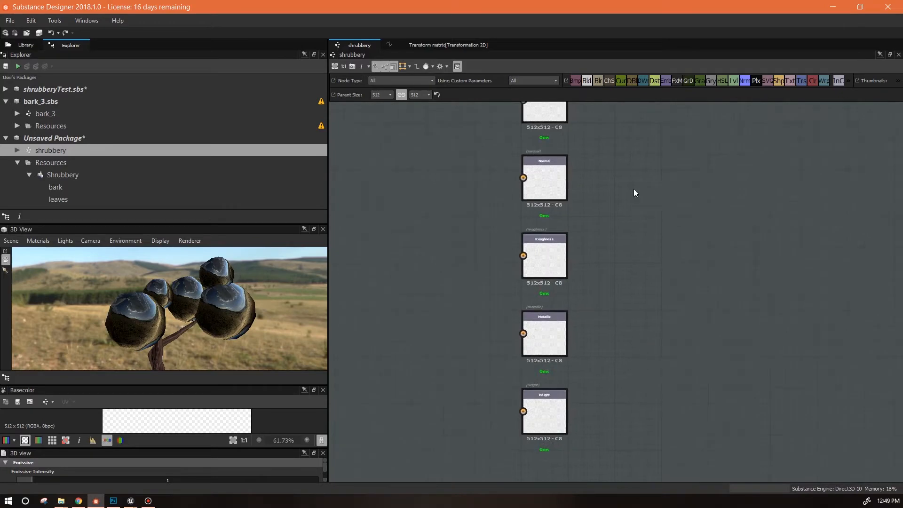
left_click_drag(557, 411, 635, 194)
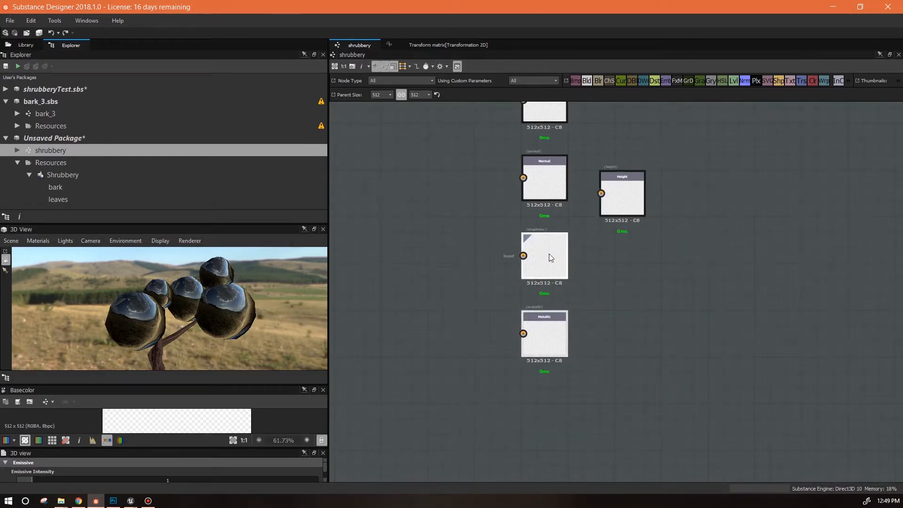
left_click_drag(548, 253, 554, 376)
left_click_drag(619, 196, 543, 251)
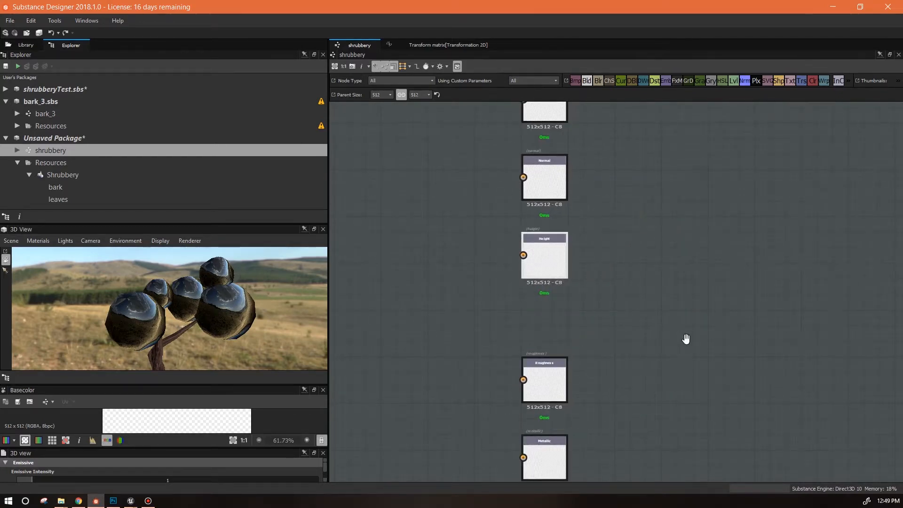
middle_click_drag(587, 396, 583, 329)
left_click_drag(544, 318, 546, 272)
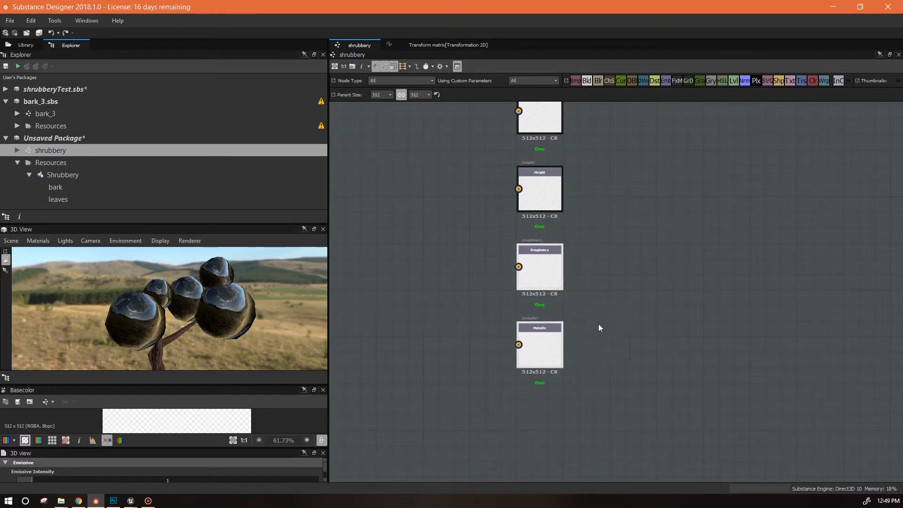
Turn the Metallic output into a scattering output with identifier scattering, label Scattering and usage scattering0.
left_click(540, 360)
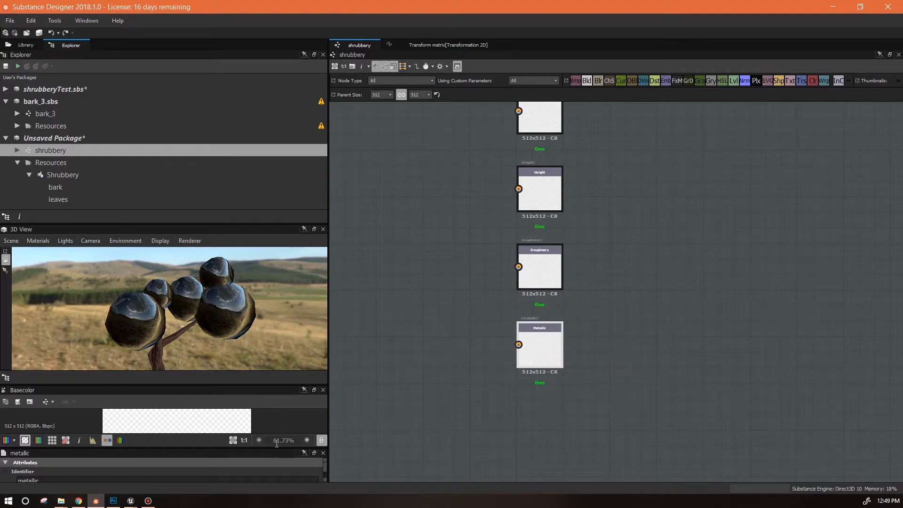
left_click_drag(275, 447, 275, 310)
double_click(30, 342)
type("scattering")
key("Tab")
key("Tab")
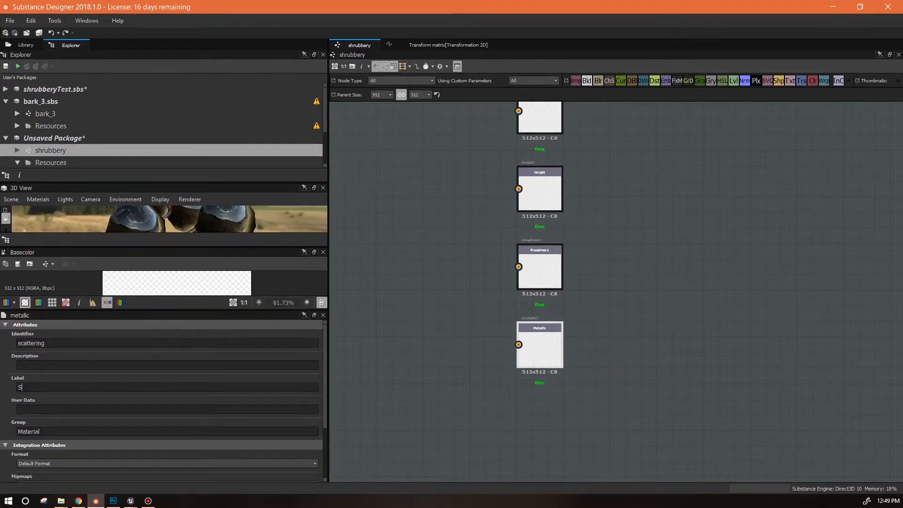
type("Scattering")
scroll(264, 414, "down", 3)
left_click(292, 431)
left_click(176, 377)
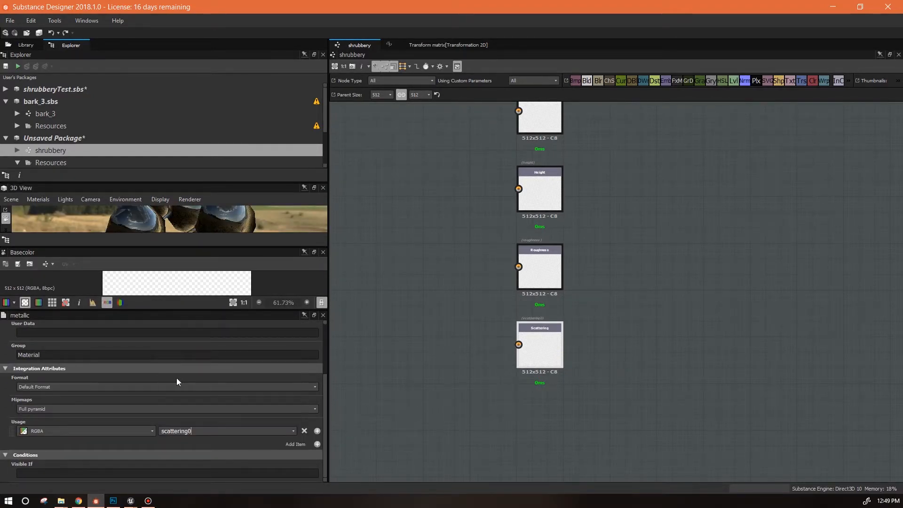
Duplicate the Base Color output node and place the copy directly above the original.
middle_click_drag(605, 362, 620, 438)
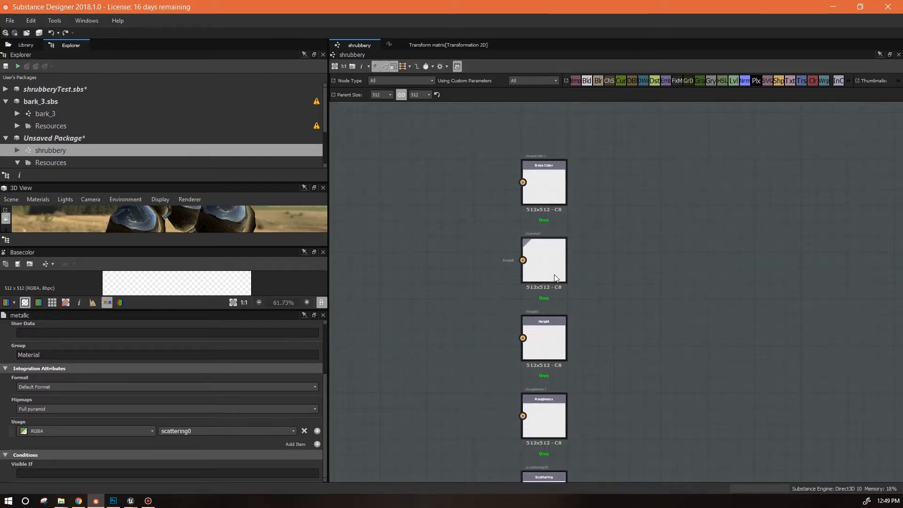
middle_click_drag(628, 362, 637, 393)
left_click(551, 338)
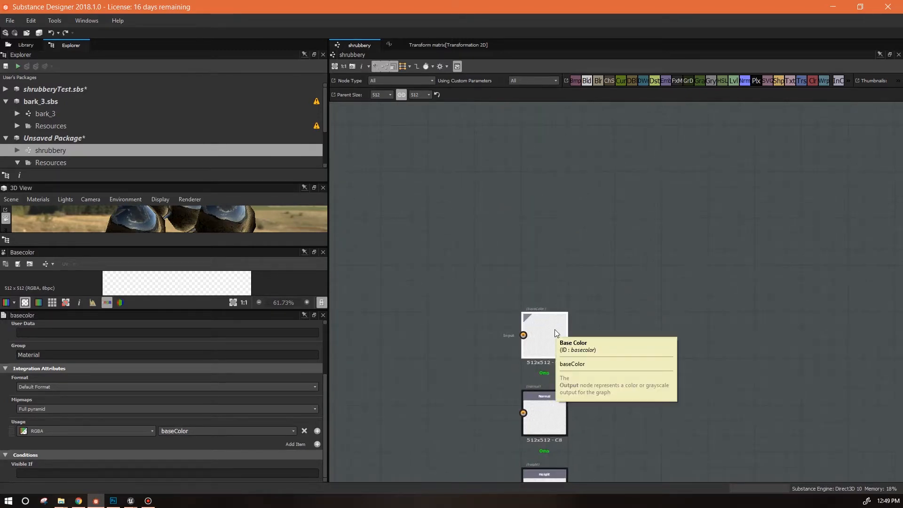
key("ctrl+d")
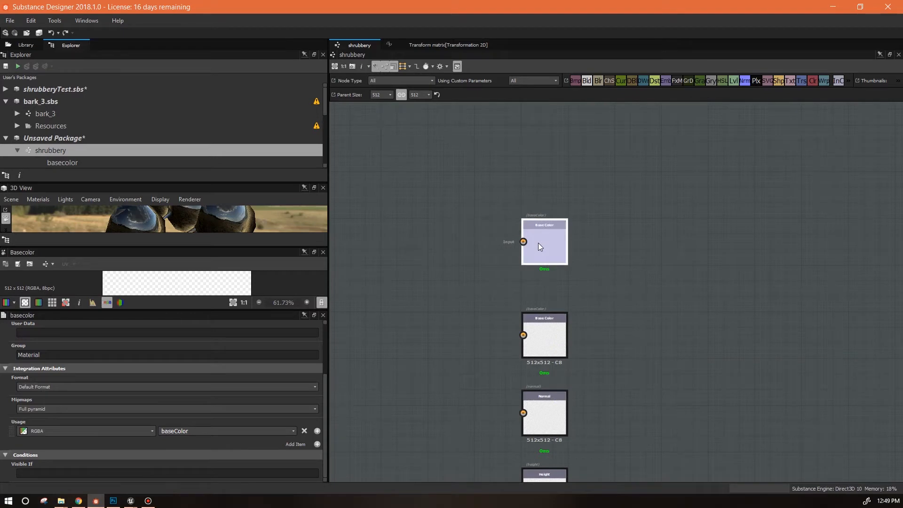
left_click(539, 249)
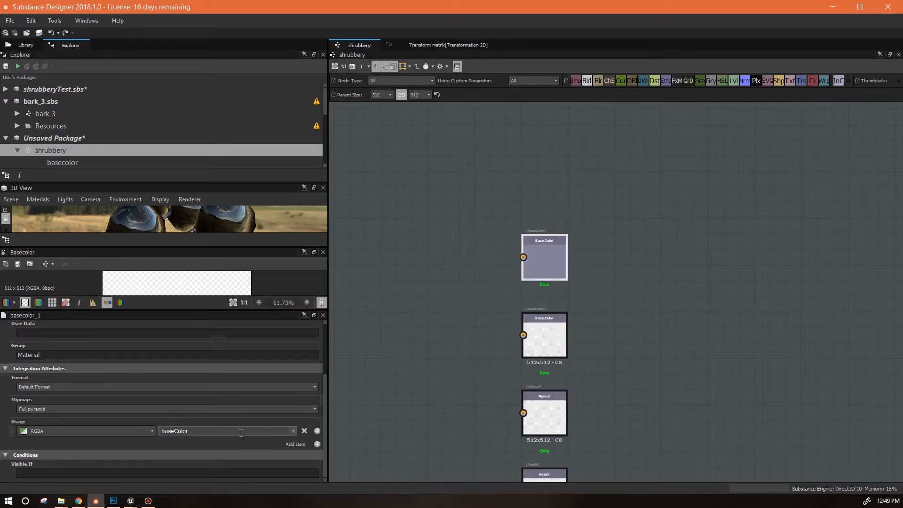
Set the duplicated output's usage to ambientOcclusion, its identifier to ao and its label to AO.
left_click(293, 431)
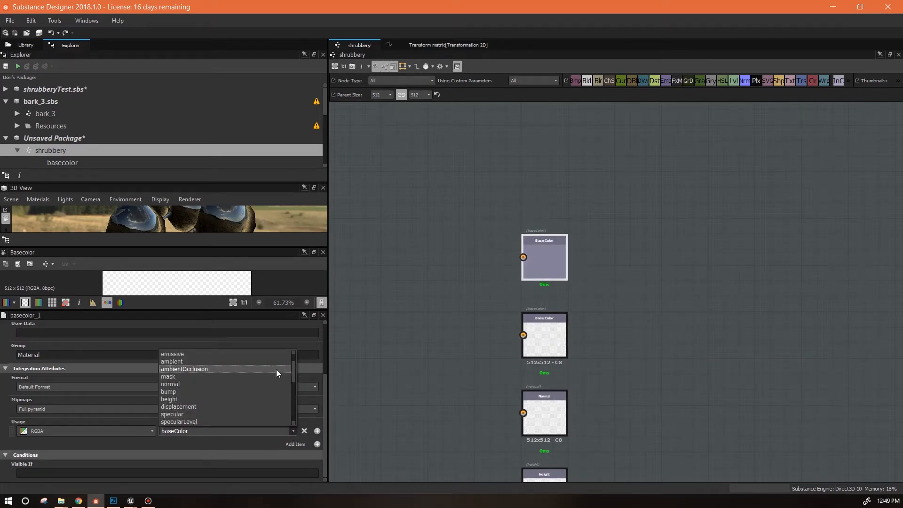
left_click(275, 369)
scroll(311, 409, "up", 3)
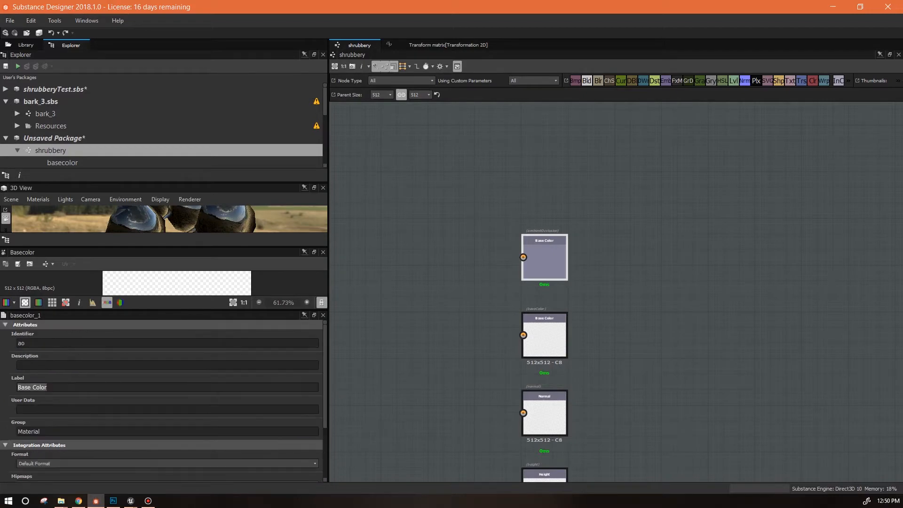
type("AO")
key("Return")
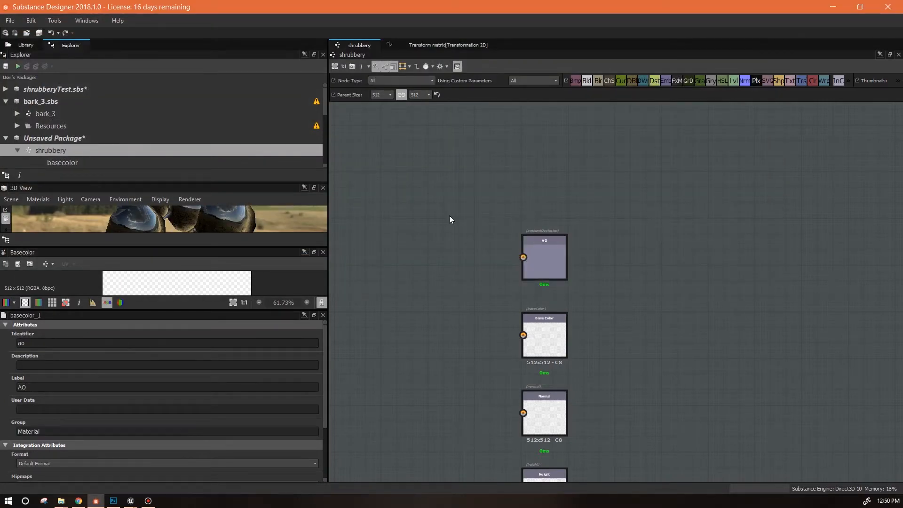
right_click(636, 172)
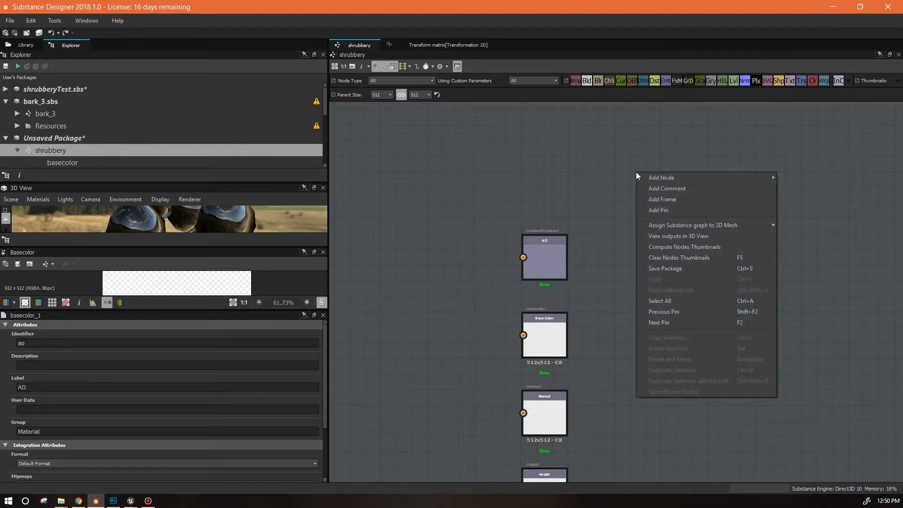
mouse_move(656, 175)
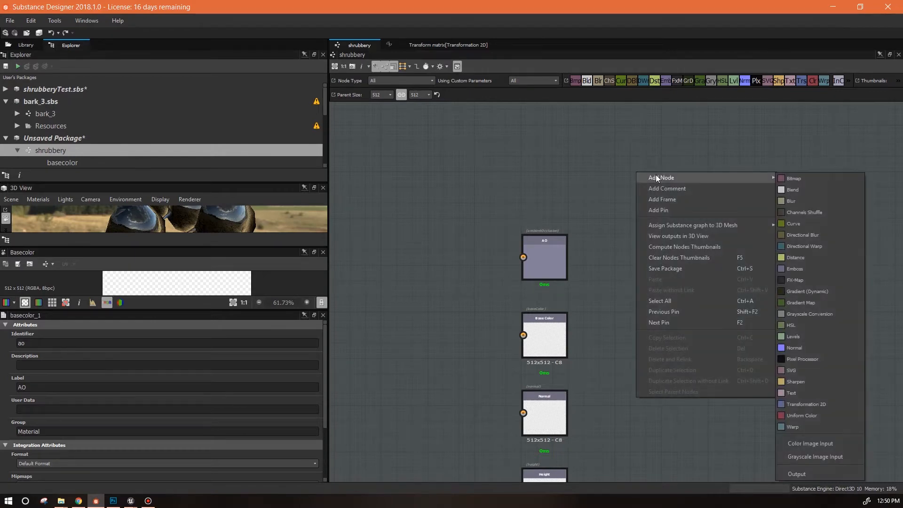
left_click(800, 474)
Enlarge the 3D view and display the shrubbery graph's outputs on the mesh's leaves material.
scroll(613, 200, "down", 3)
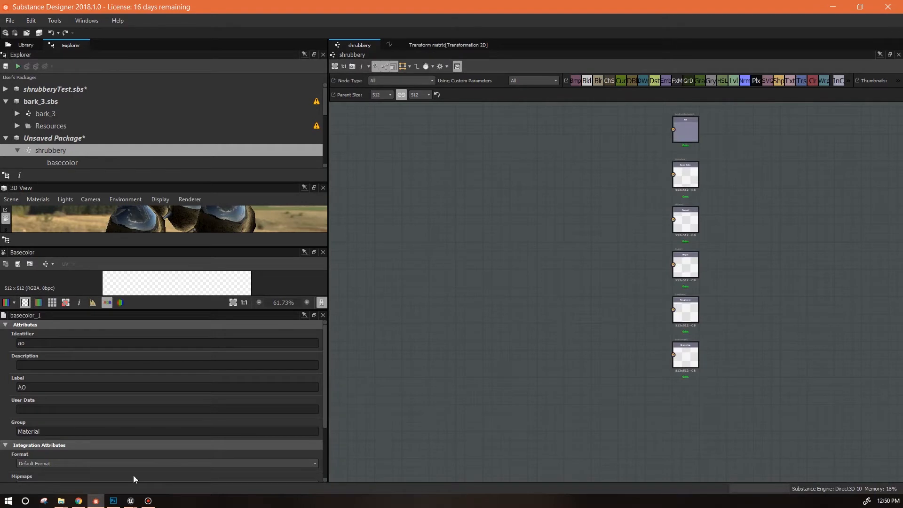
middle_click_drag(592, 242, 559, 264)
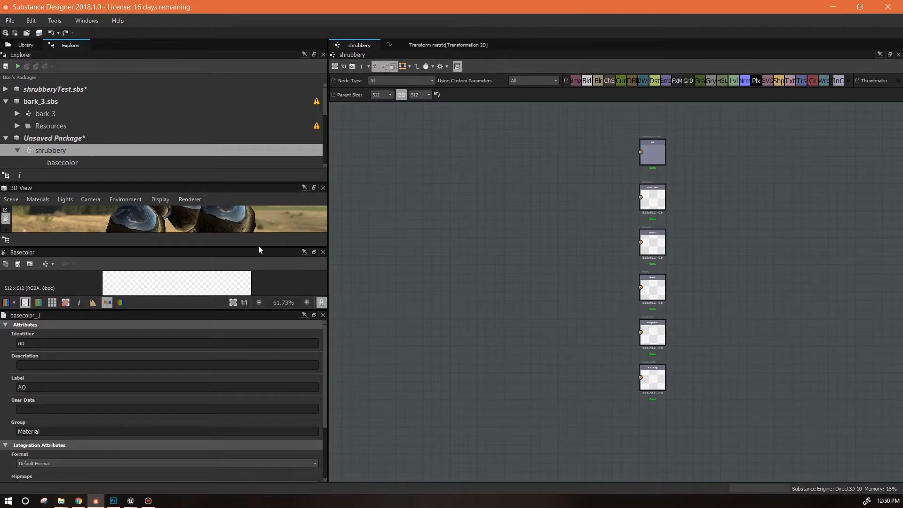
left_click_drag(258, 250, 207, 350)
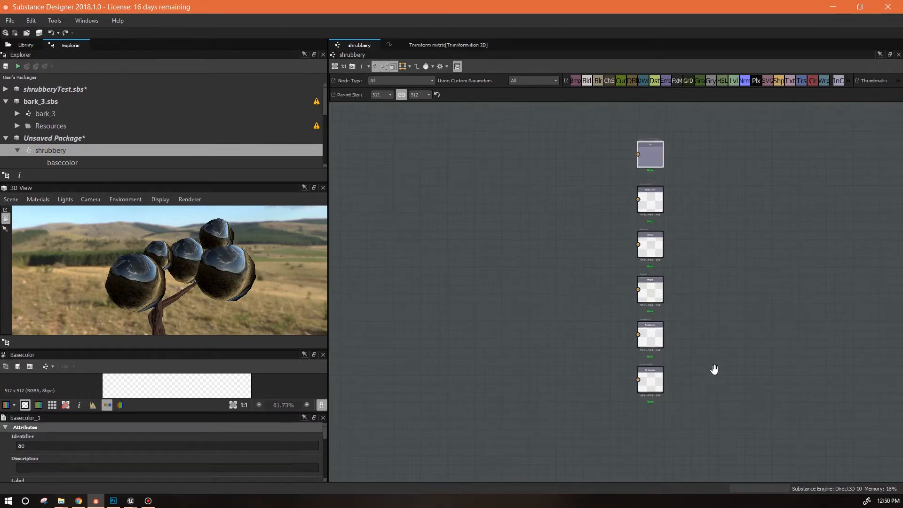
middle_click_drag(713, 366, 705, 388)
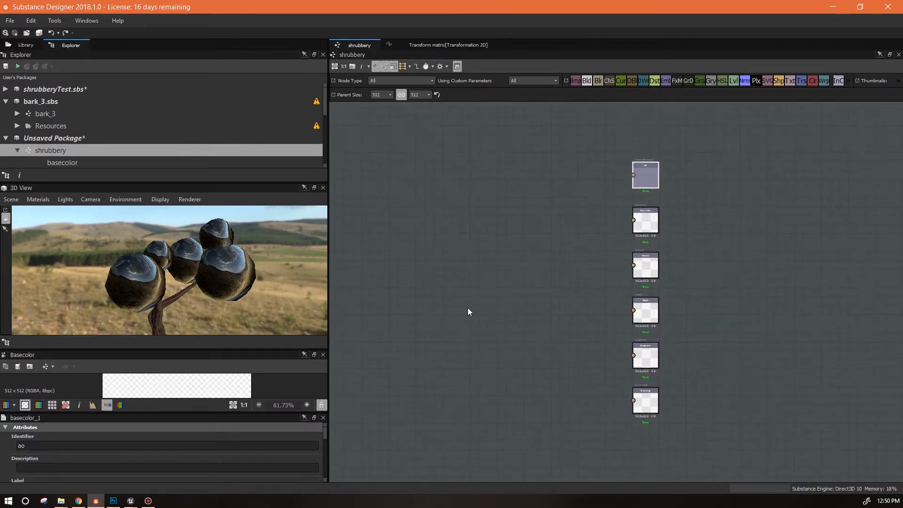
right_click(517, 260)
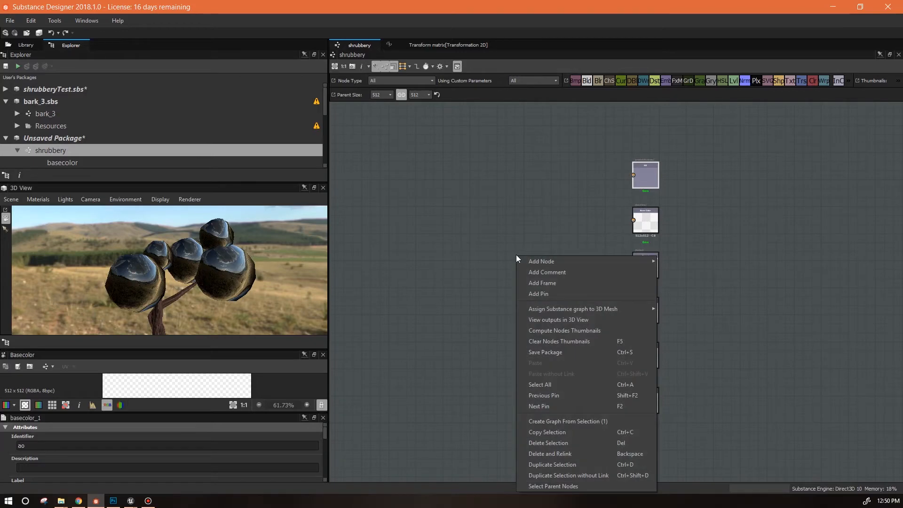
left_click(585, 320)
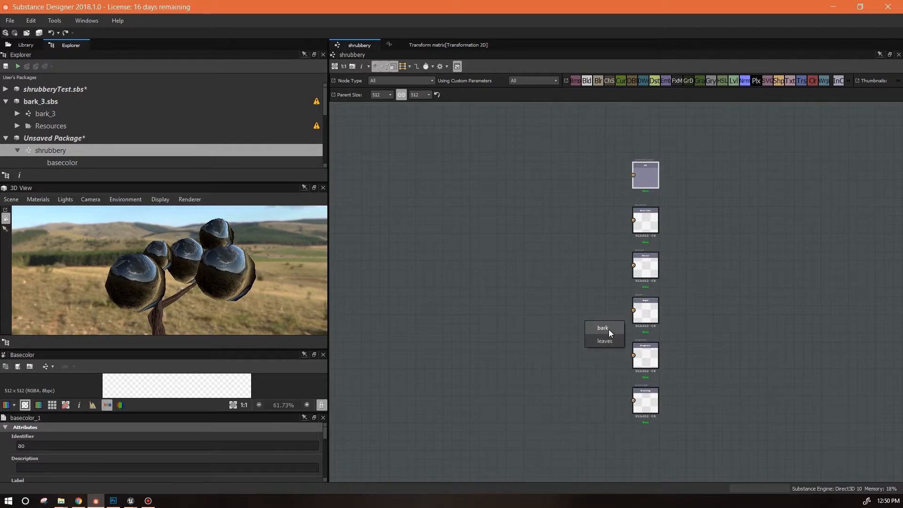
left_click(604, 341)
left_click_drag(182, 262, 221, 305)
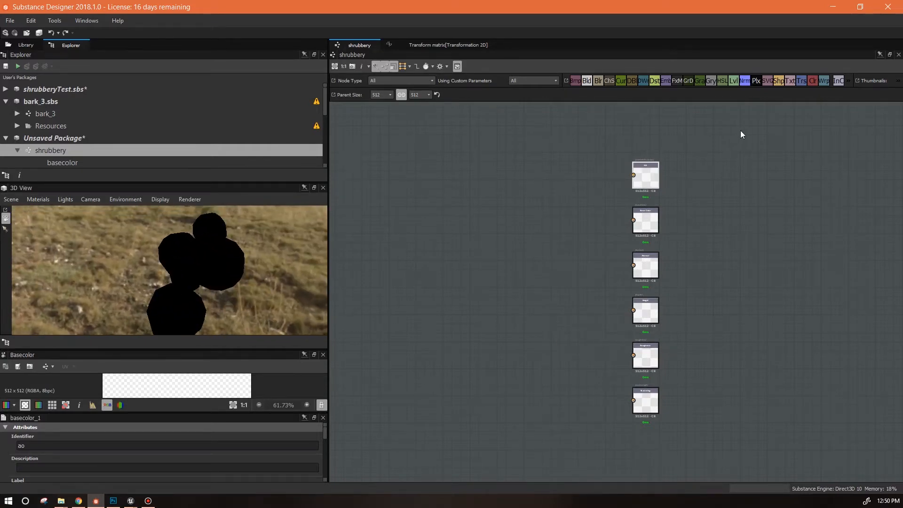
Try viewing the AO output in the 3D view through the leaves material's Opacity channel.
right_click(638, 177)
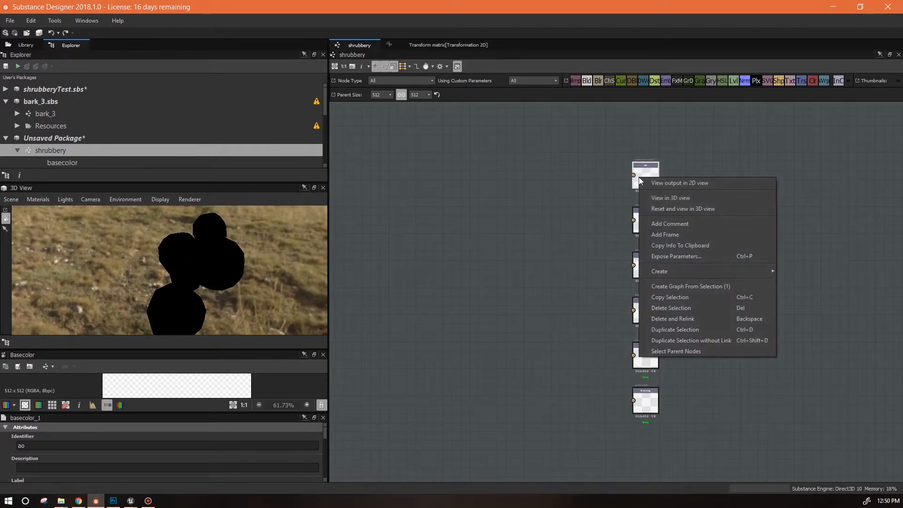
left_click(674, 199)
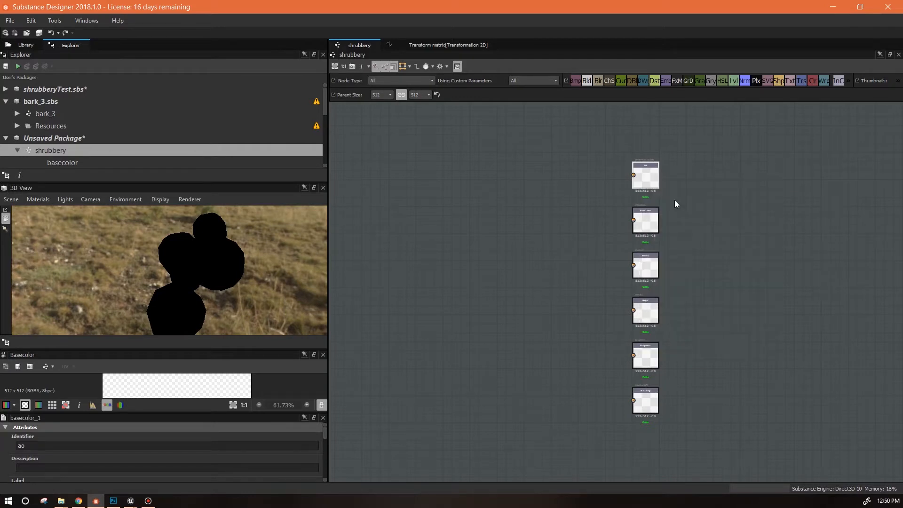
mouse_move(699, 223)
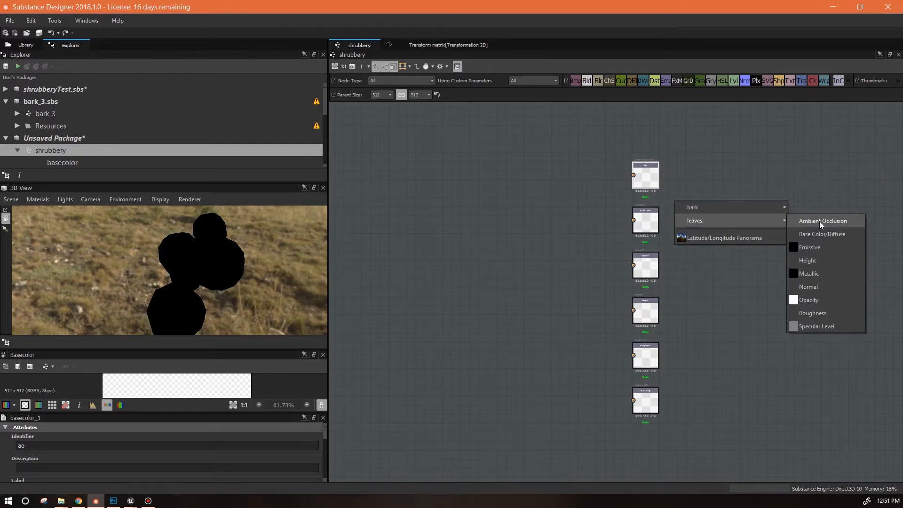
left_click(817, 300)
right_click(646, 174)
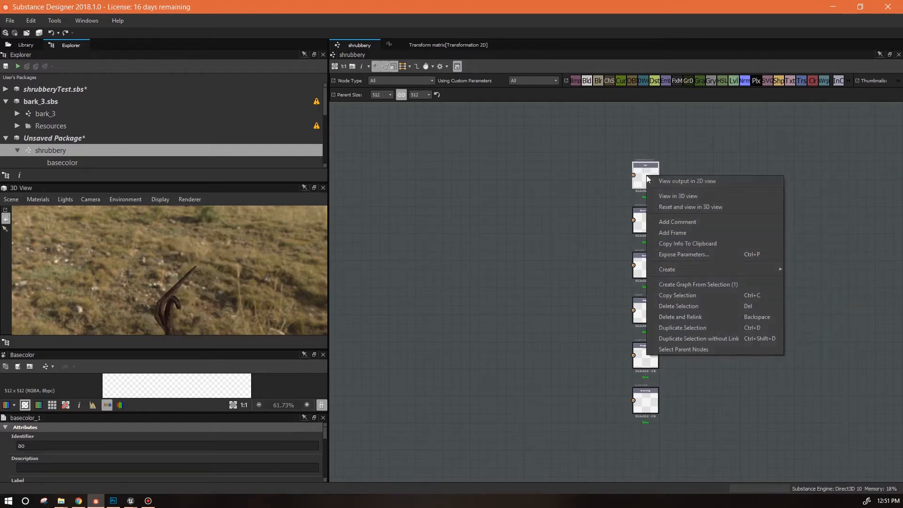
left_click(738, 195)
mouse_move(758, 215)
left_click(709, 221)
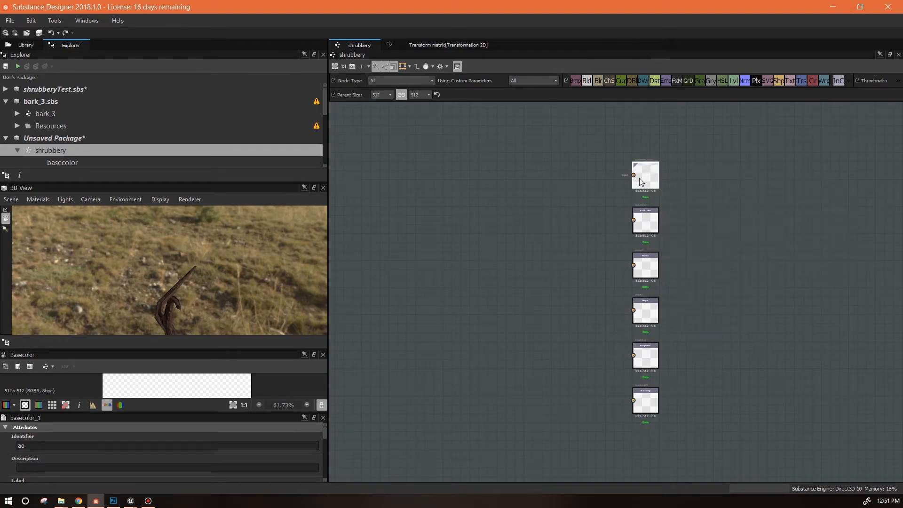
right_click(648, 176)
left_click(637, 172)
right_click(643, 174)
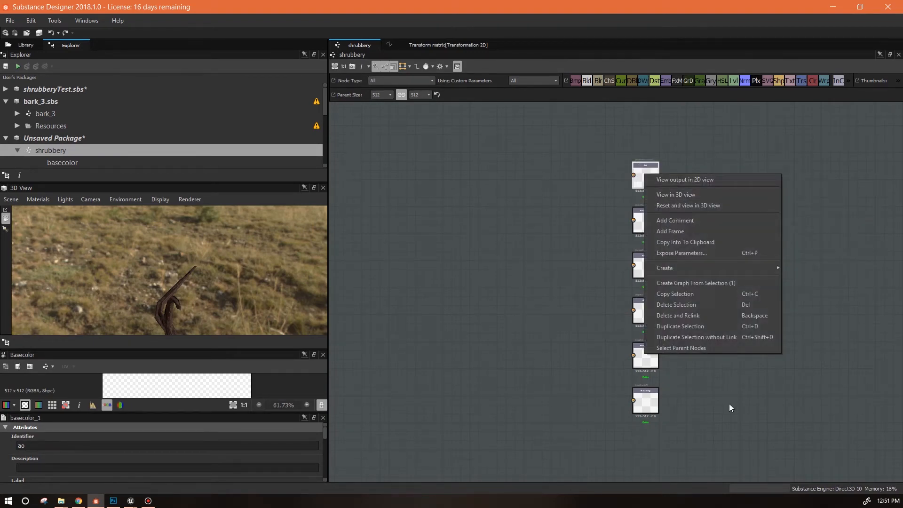
Reapply all the graph's outputs to the leaves material in the 3D view.
right_click(538, 247)
left_click(608, 312)
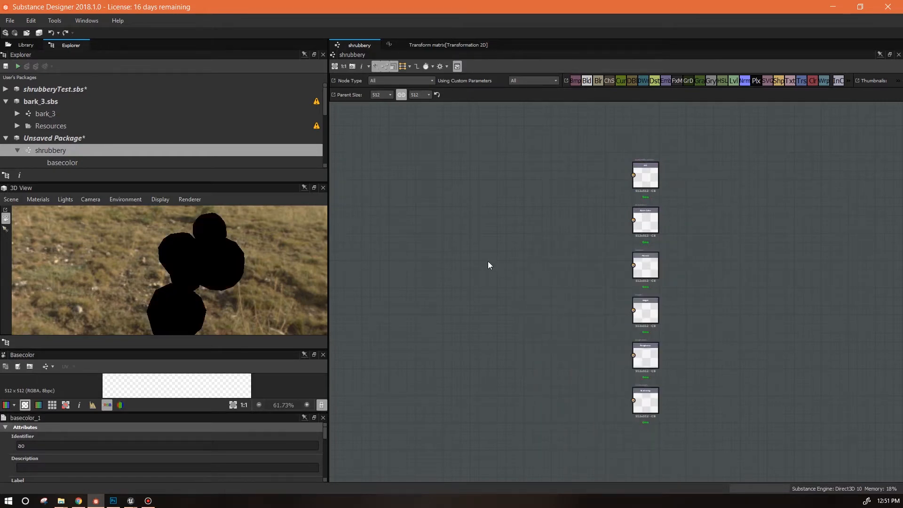
left_click_drag(264, 289, 202, 277)
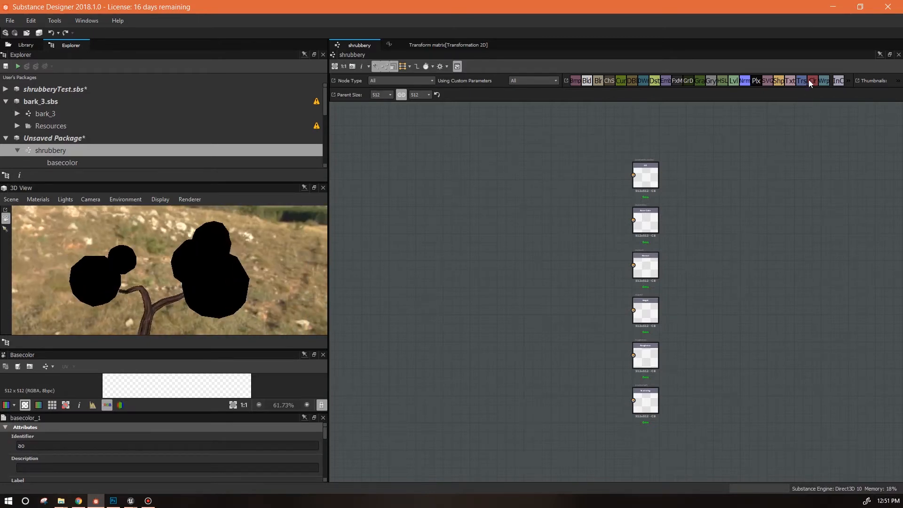
Add a grayscale Uniform Color node, connect it to the AO output and set its color to white (255).
left_click_drag(571, 177, 581, 170)
left_click_drag(325, 432, 326, 473)
left_click(282, 436)
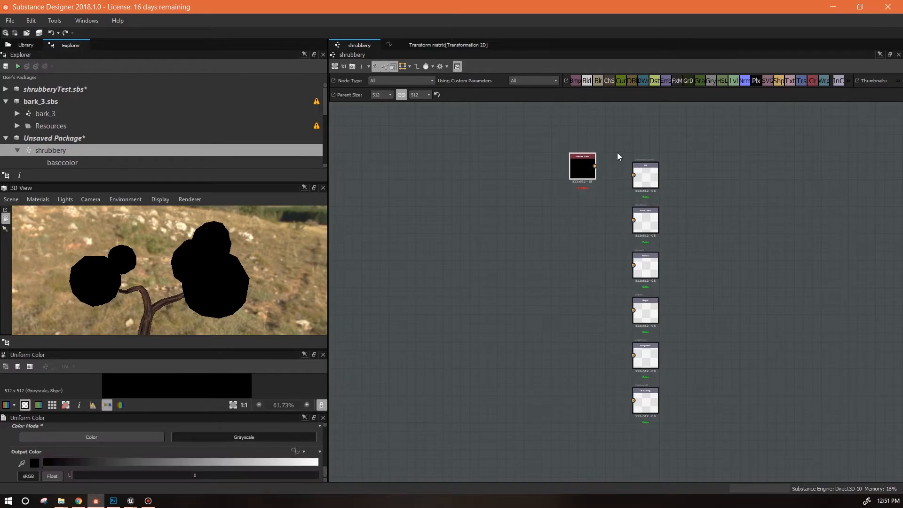
mouse_move(595, 166)
left_mouse_down()
mouse_move(633, 175)
mouse_move(595, 168)
left_mouse_up()
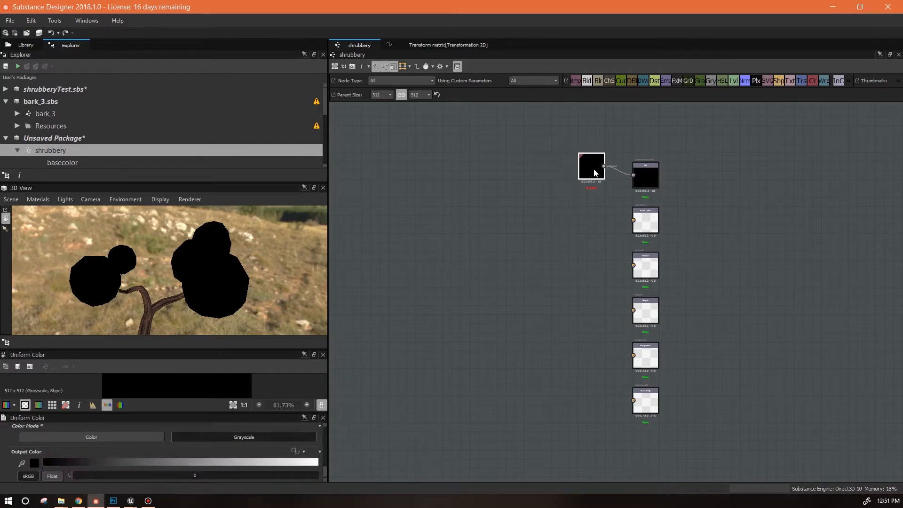
left_click(318, 462)
left_click_drag(285, 295, 53, 290)
middle_click_drag(446, 312, 709, 314)
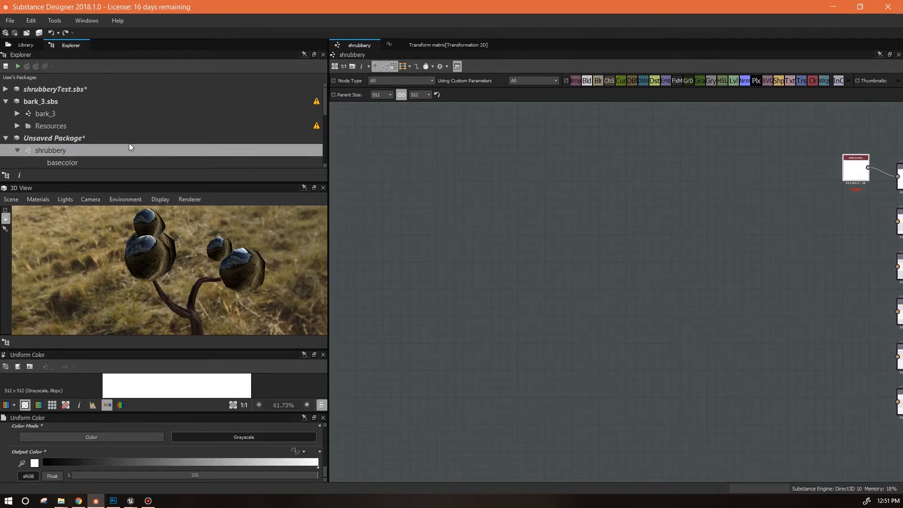
Save the unsaved package as shrubbery in the shrubbery folder inside the Substance folder.
left_click(84, 138)
key("ctrl+s")
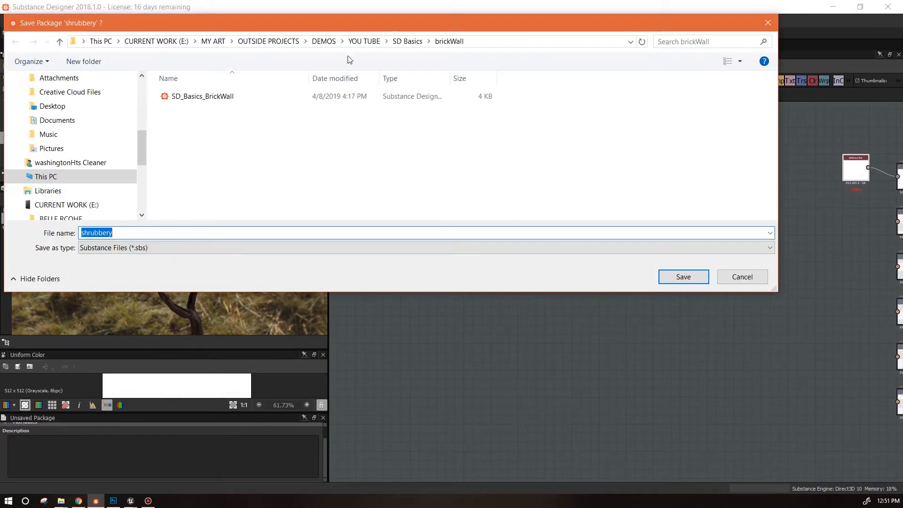
double_click(188, 122)
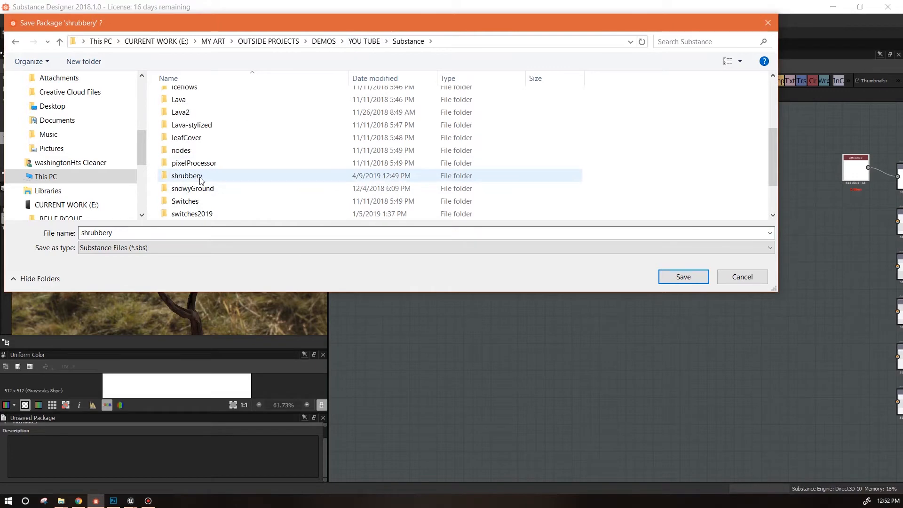
double_click(198, 177)
left_click(660, 273)
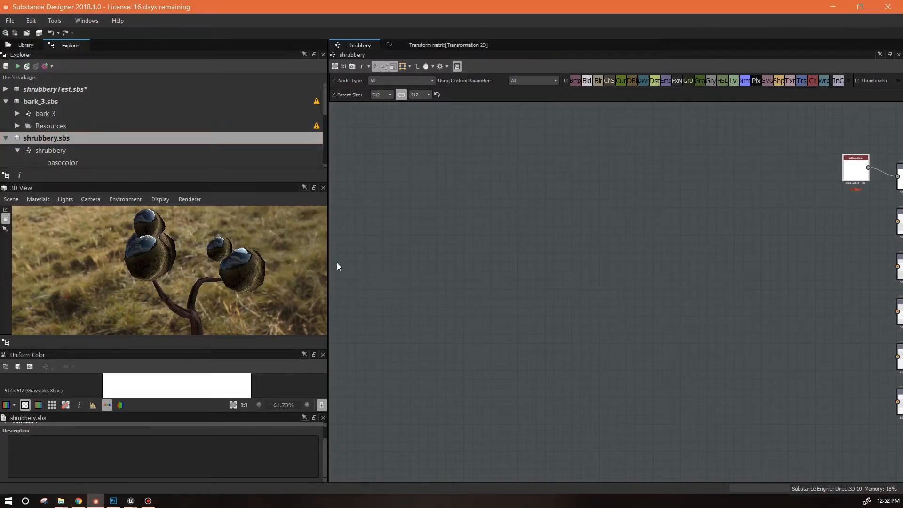
Search the library for leaf and add the leaf_2 bitmap to the shrubbery graph.
left_click(27, 44)
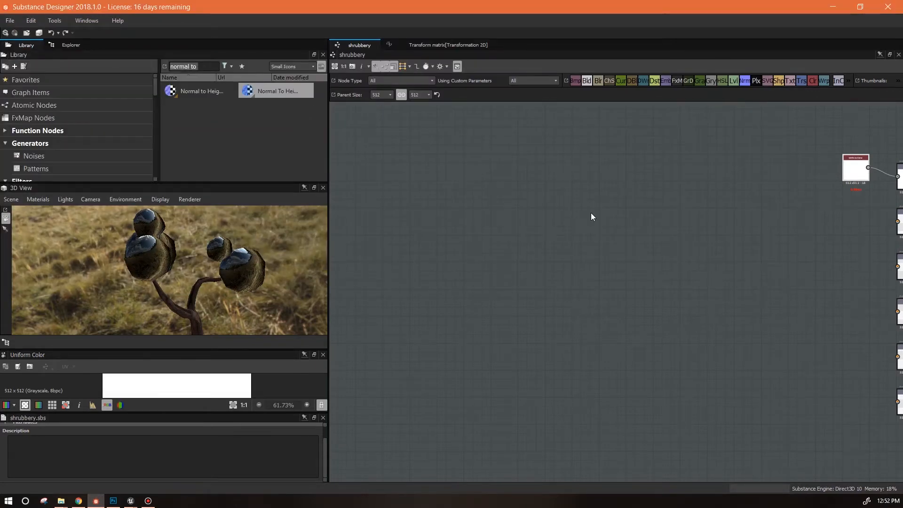
type("f")
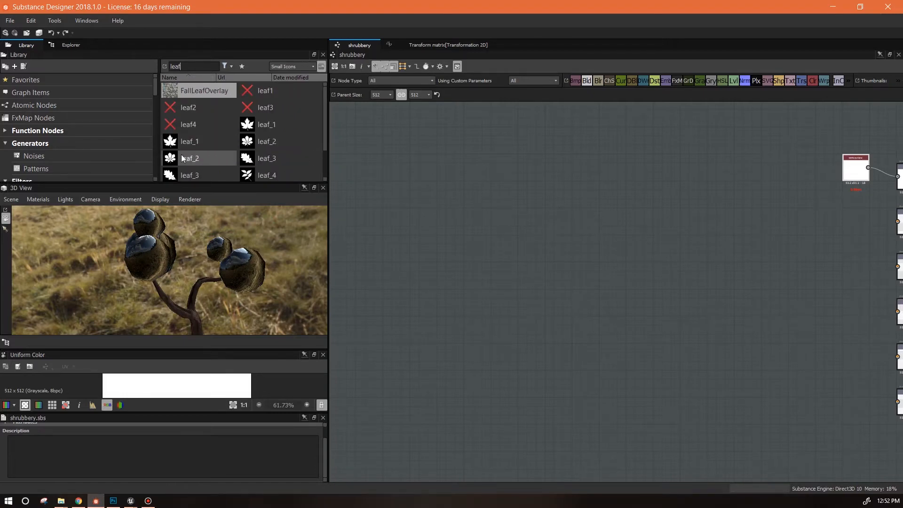
left_click_drag(190, 158, 461, 174)
left_click(495, 181)
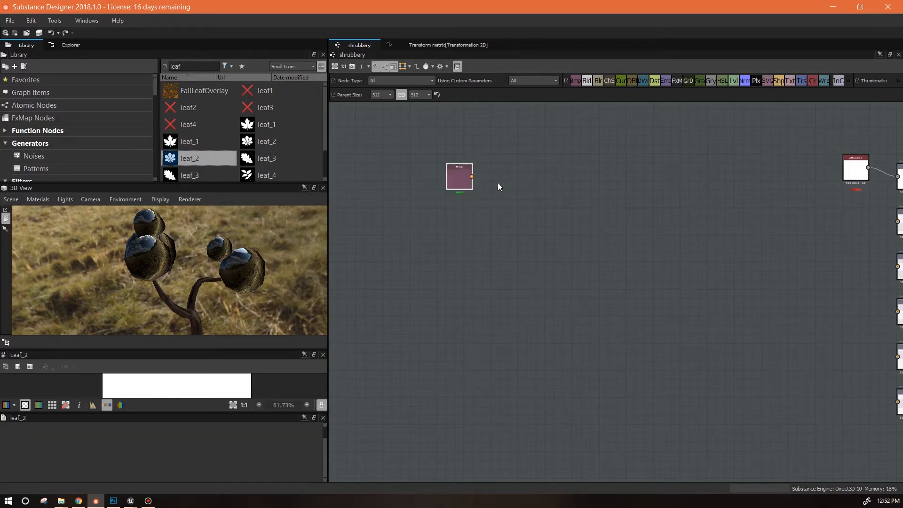
Set the leaf_2 bitmap's color mode to Grayscale and place the node well apart from the output nodes.
left_click_drag(459, 176, 369, 349)
left_click_drag(323, 440, 325, 464)
left_click(285, 458)
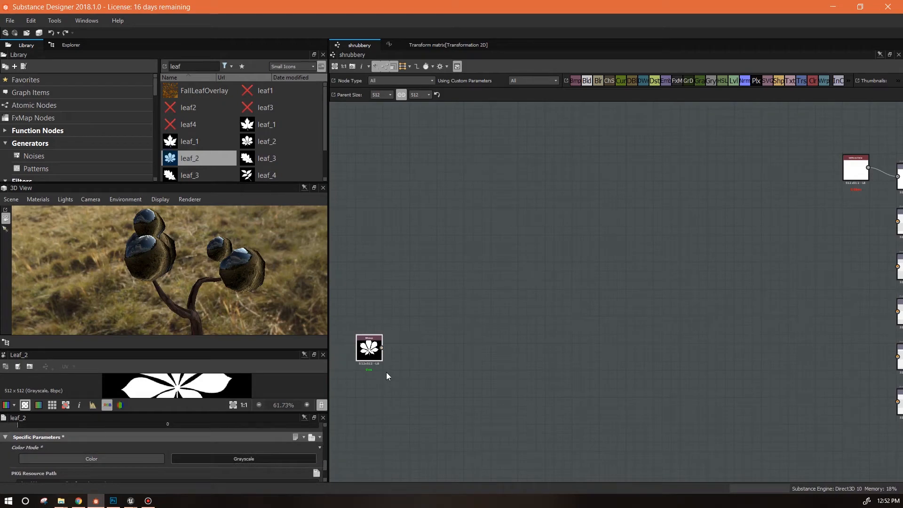
left_click_drag(376, 362, 376, 308)
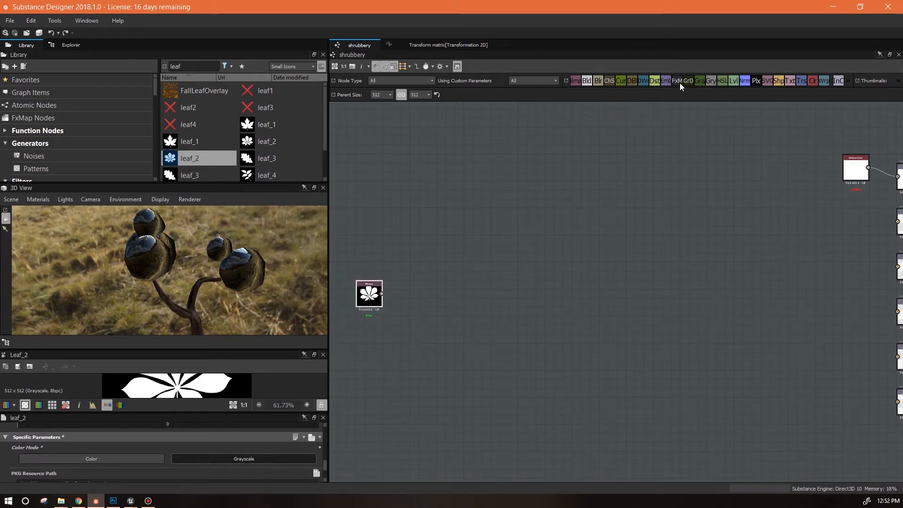
Add an FX-Map node, feed the leaf bitmap into its Input Image 0 and set its color mode to Grayscale.
left_click_drag(446, 261, 456, 278)
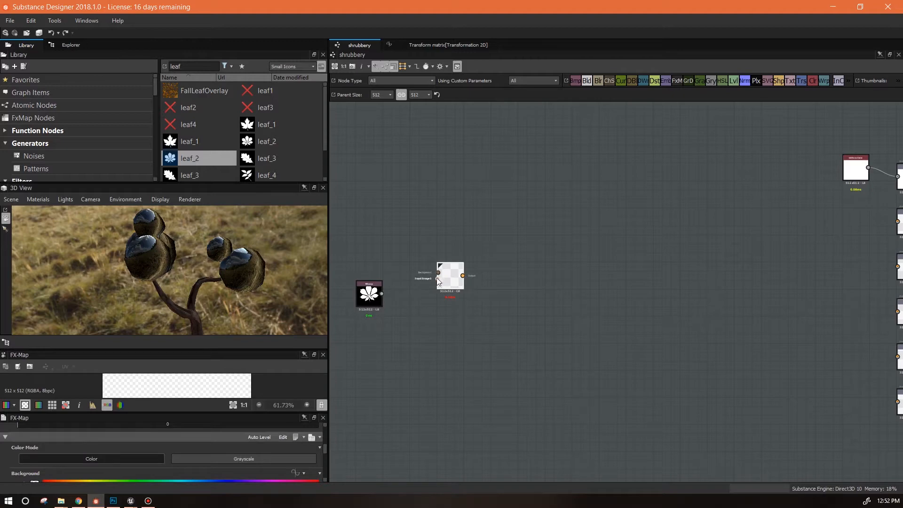
scroll(450, 276, "up", 4)
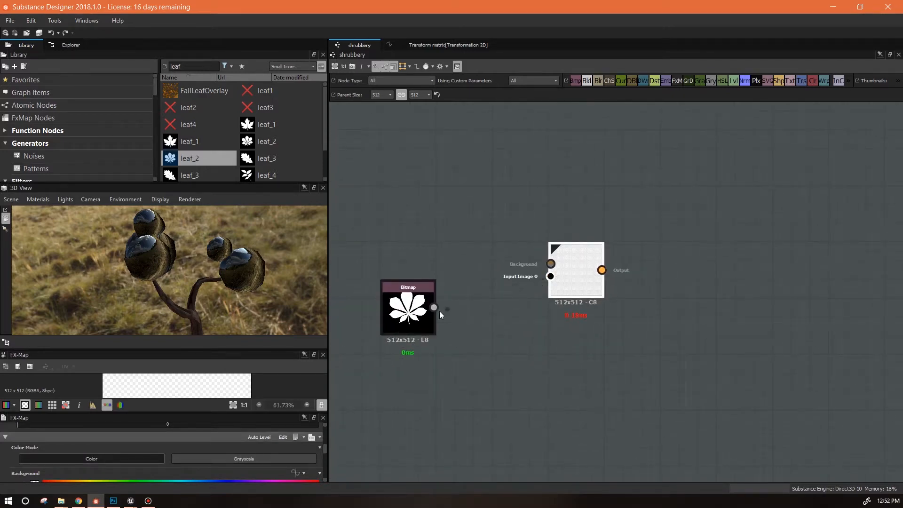
left_click_drag(433, 307, 550, 270)
left_click_drag(568, 270, 550, 309)
left_click(300, 458)
left_click_drag(217, 349, 219, 196)
left_click_drag(563, 313, 551, 314)
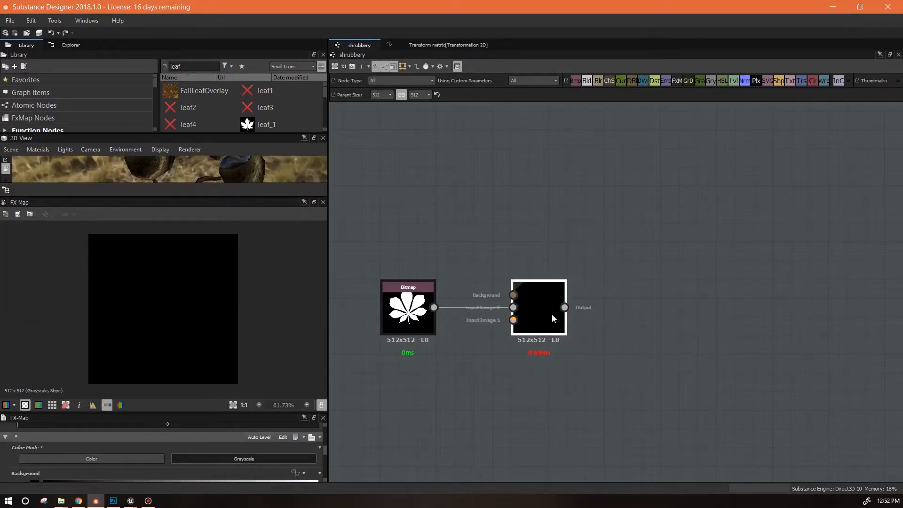
Open the FX-Map node's inner graph for editing.
right_click(538, 307)
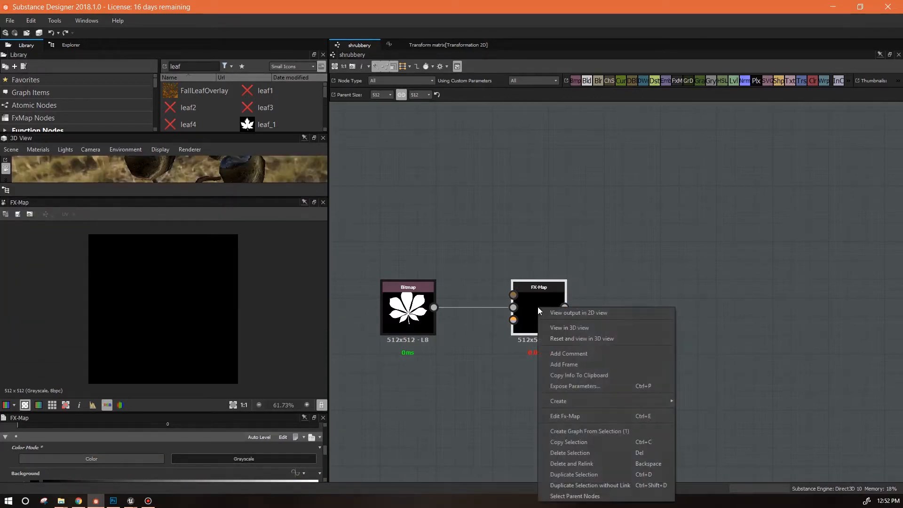
left_click(582, 417)
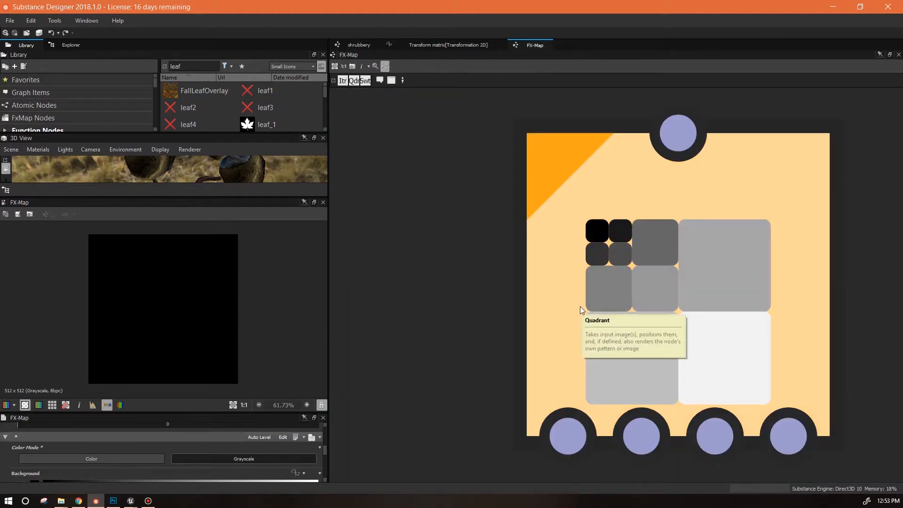
mouse_move(207, 197)
left_mouse_down()
mouse_move(206, 278)
mouse_move(208, 214)
left_mouse_up()
scroll(614, 311, "down", 2)
middle_click_drag(679, 389, 652, 280)
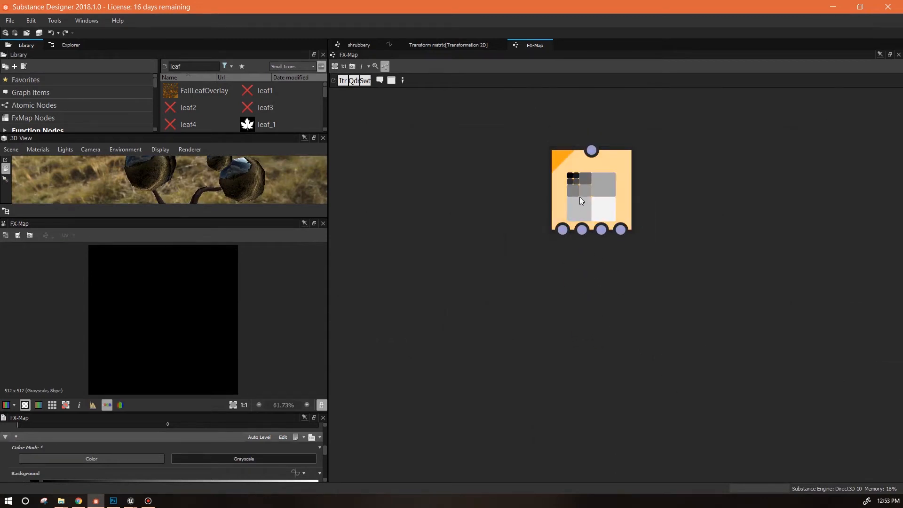
Chain two more Quadrant nodes below the root Quadrant, with all four outputs of each feeding the next one.
left_click(581, 189)
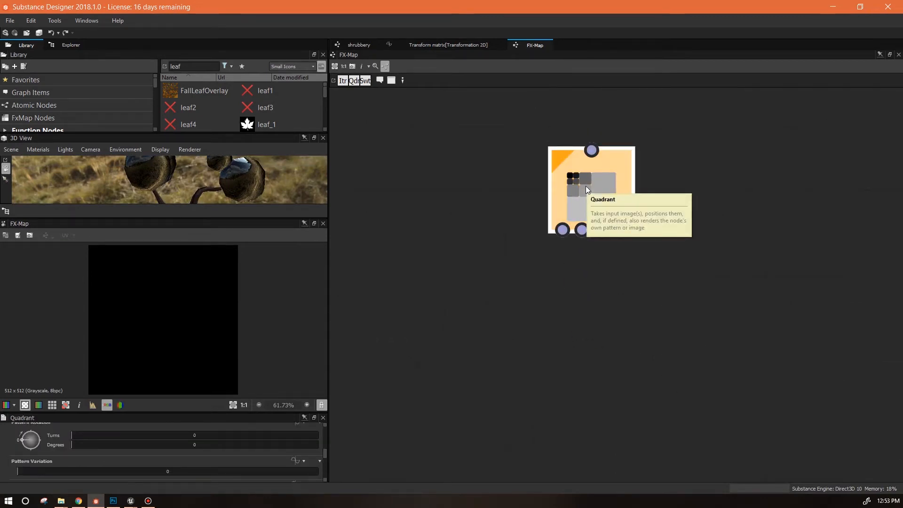
right_click(588, 185)
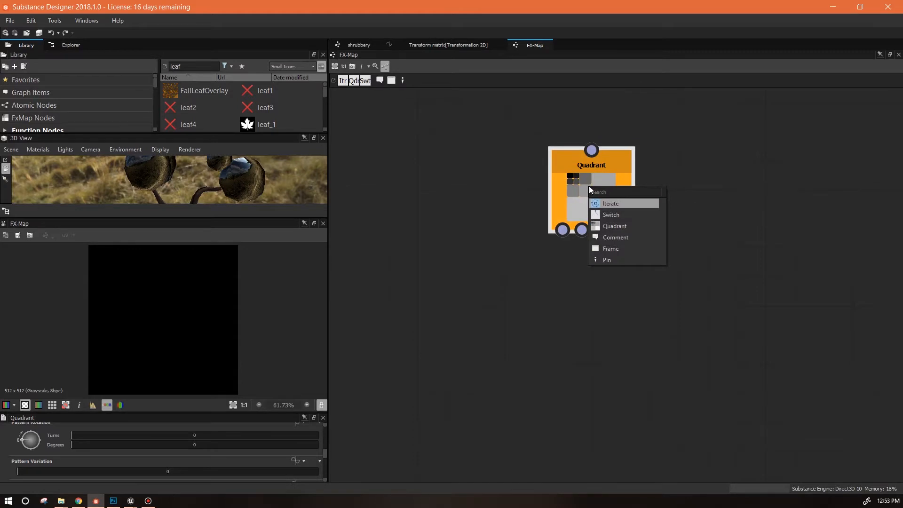
left_click(624, 225)
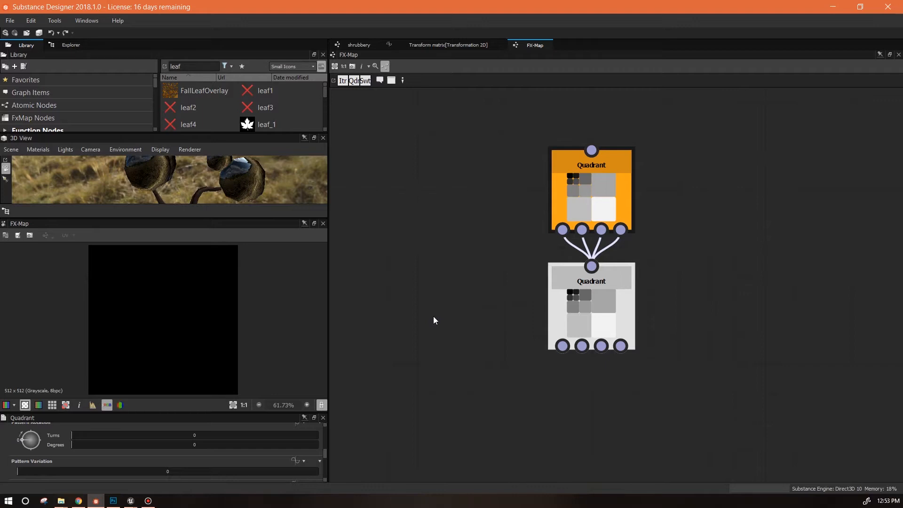
scroll(433, 316, "down", 1)
middle_click_drag(466, 354, 488, 249)
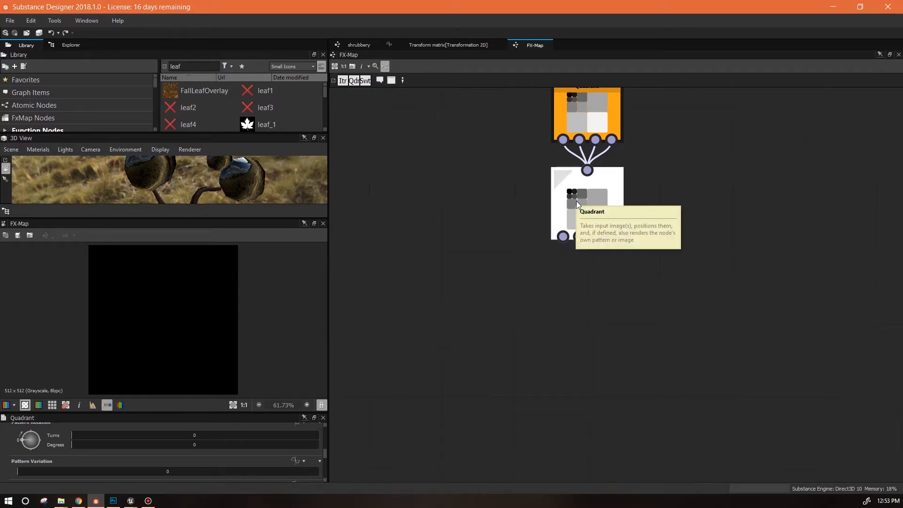
right_click(580, 195)
left_click(593, 234)
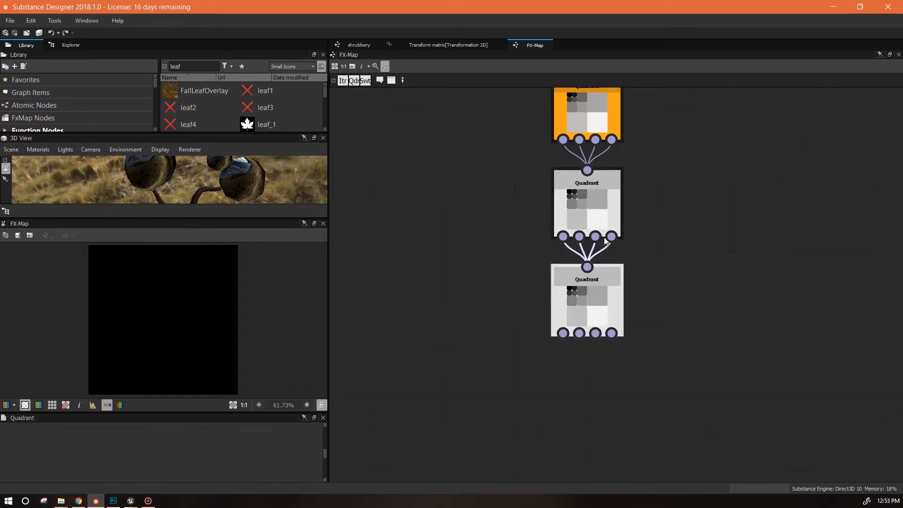
right_click(584, 303)
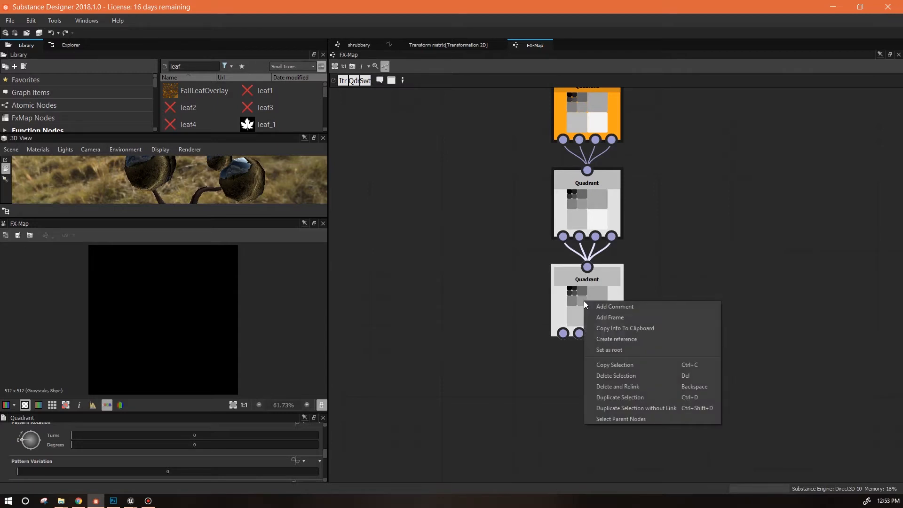
left_click(583, 338)
left_click_drag(588, 293, 589, 354)
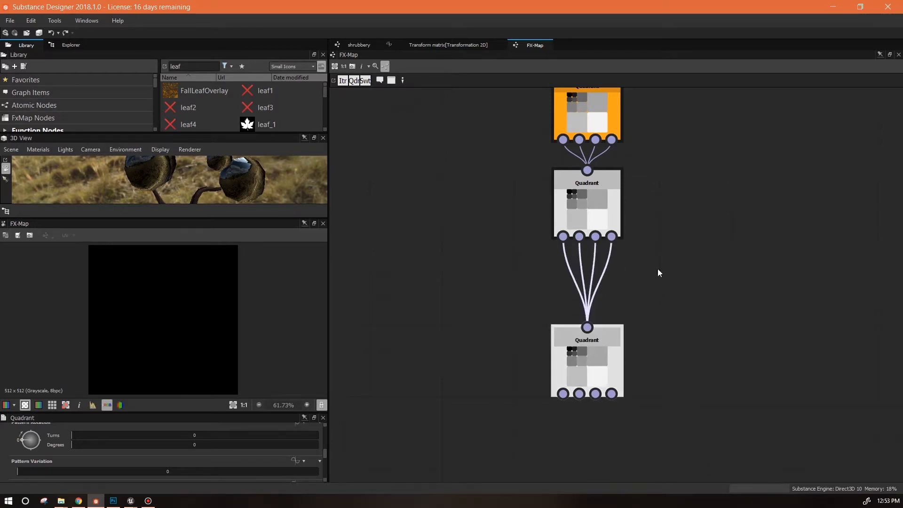
Set the pattern of the lowest Quadrant node to Input Image.
left_click_drag(262, 412, 262, 300)
left_click_drag(325, 418, 332, 329)
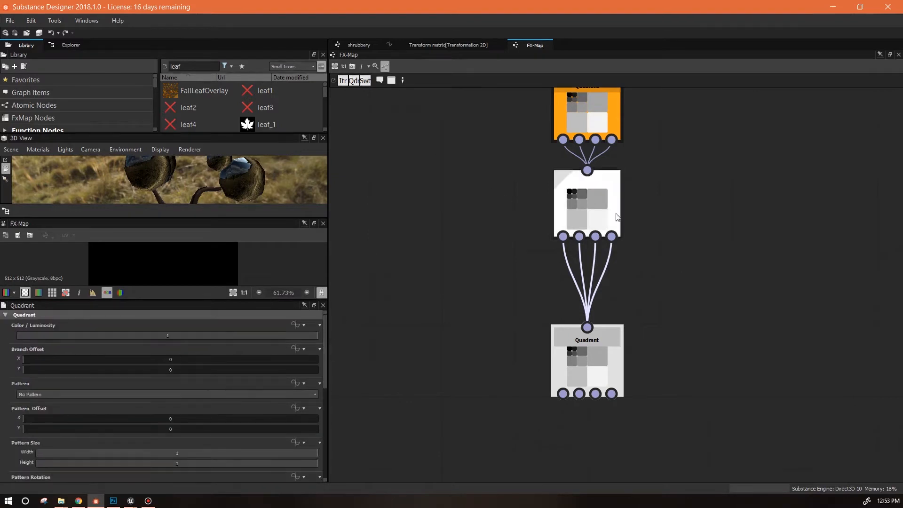
left_click_drag(326, 379, 329, 410)
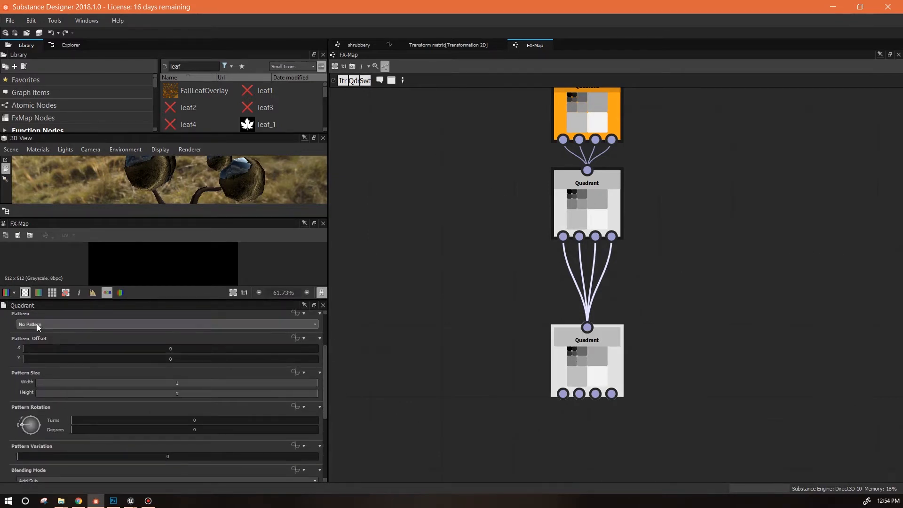
left_click(21, 328)
left_click(40, 343)
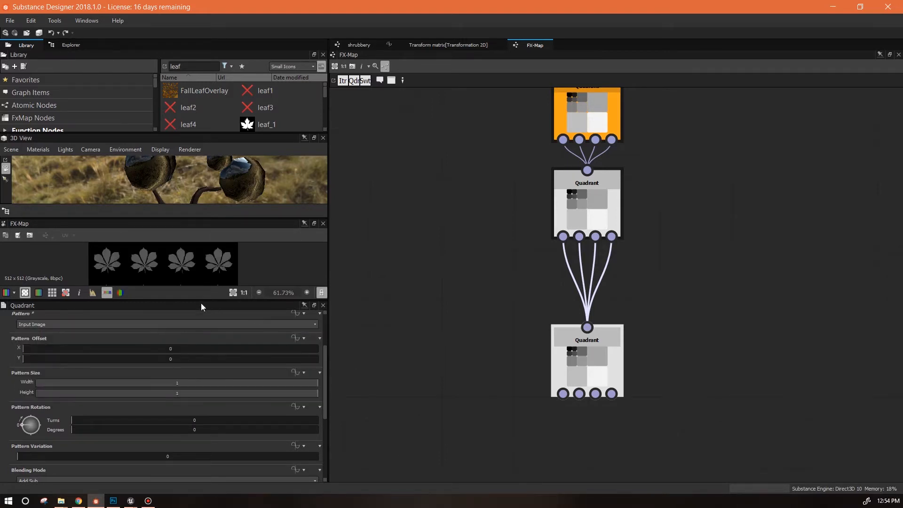
Examine the FX-Map's leaf pattern in the 2D view alongside the tree mesh in the 3D view.
left_click_drag(202, 301, 202, 398)
scroll(185, 341, "down", 3)
scroll(184, 335, "up", 2)
left_click_drag(600, 373, 593, 311)
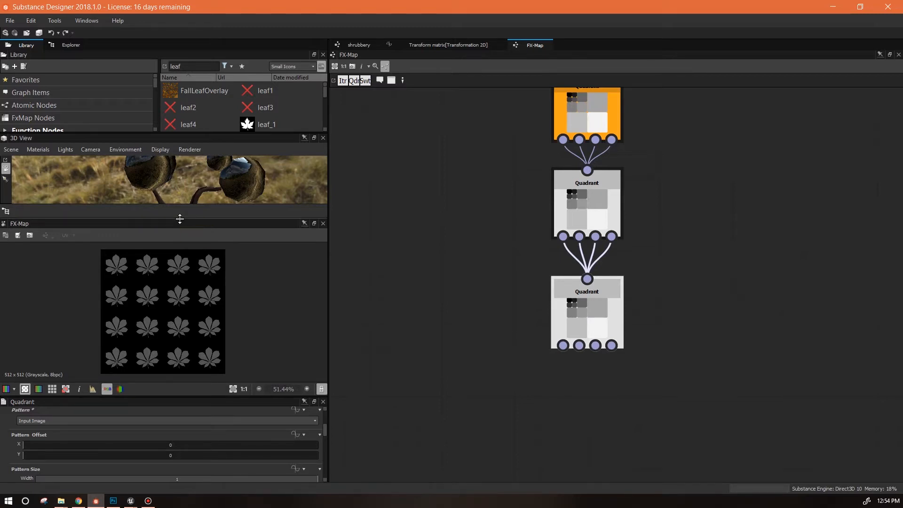
left_click_drag(181, 223, 183, 273)
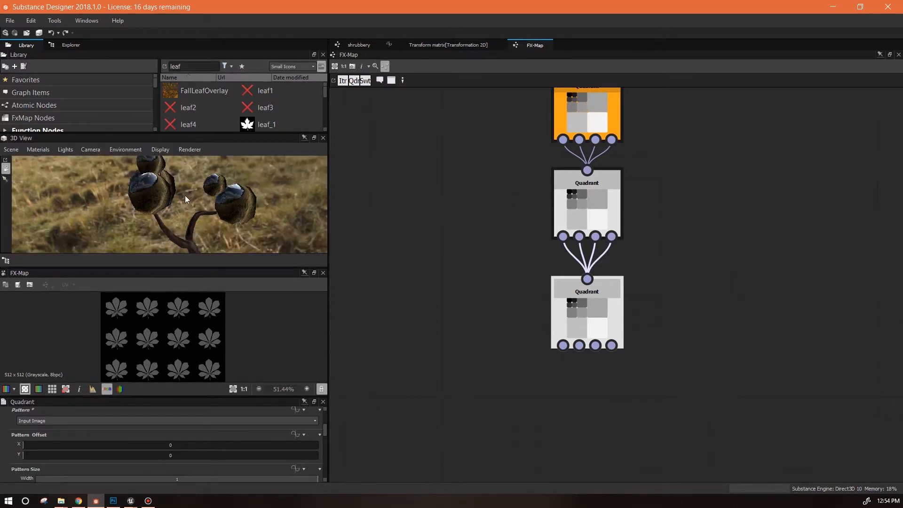
left_click_drag(185, 196, 197, 222)
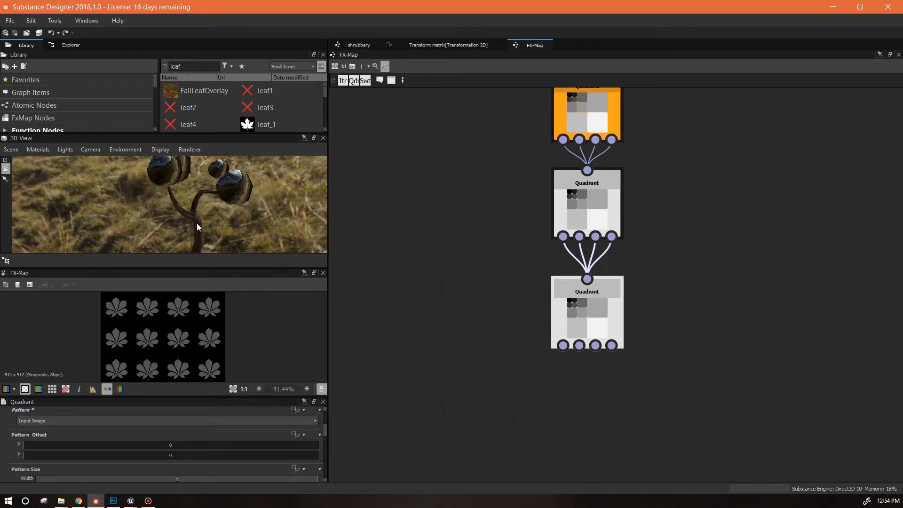
left_click_drag(181, 271, 195, 248)
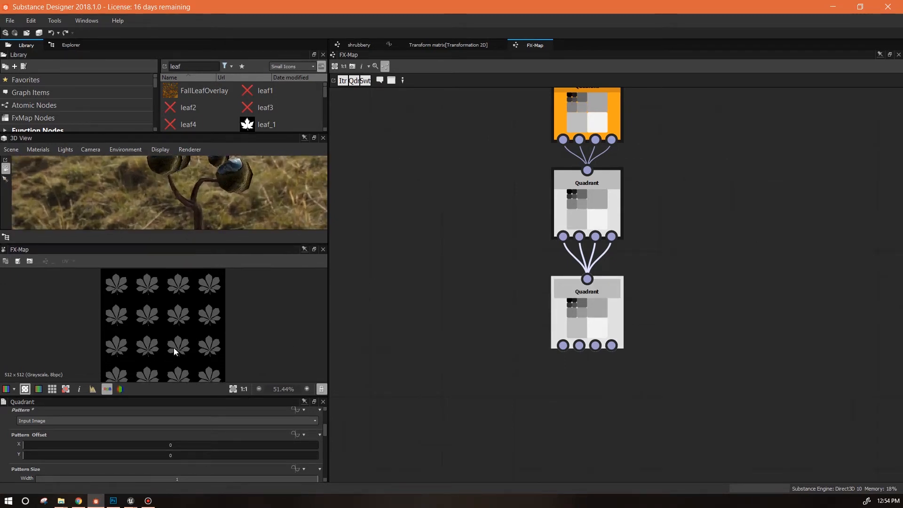
mouse_move(587, 293)
left_mouse_down()
mouse_move(599, 342)
mouse_move(588, 332)
mouse_move(589, 308)
left_mouse_up()
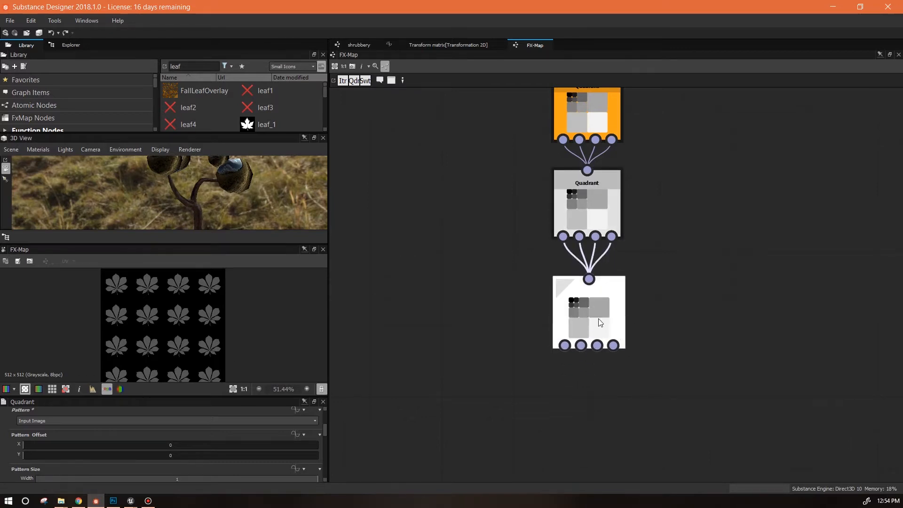
Assign an empty function to the lowest Quadrant's Color / Luminosity parameter and open it for editing.
left_click_drag(221, 400, 221, 451)
left_click_drag(302, 388, 302, 267)
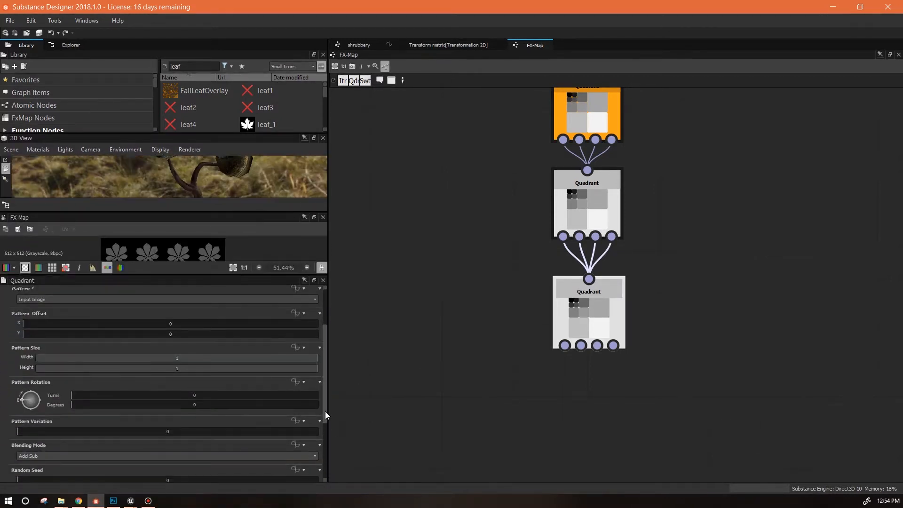
left_click_drag(324, 411, 324, 370)
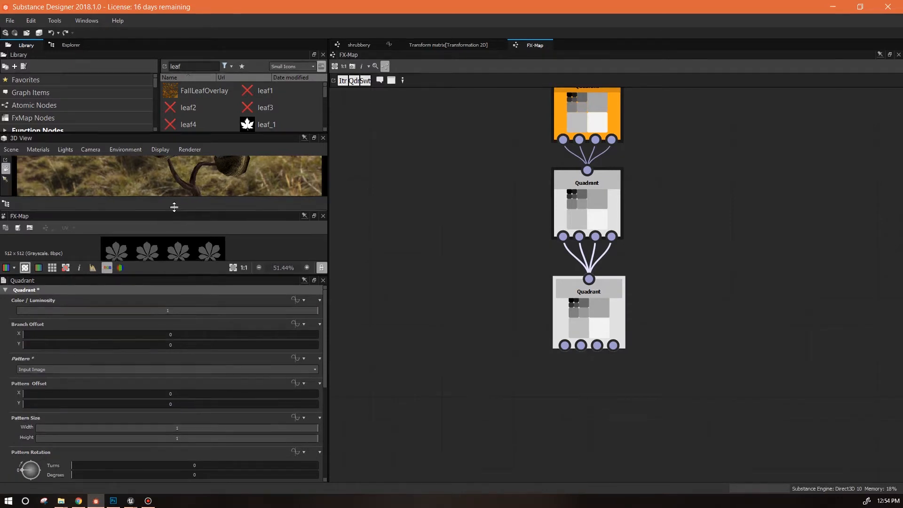
left_click_drag(174, 213, 175, 186)
left_click_drag(187, 279, 188, 294)
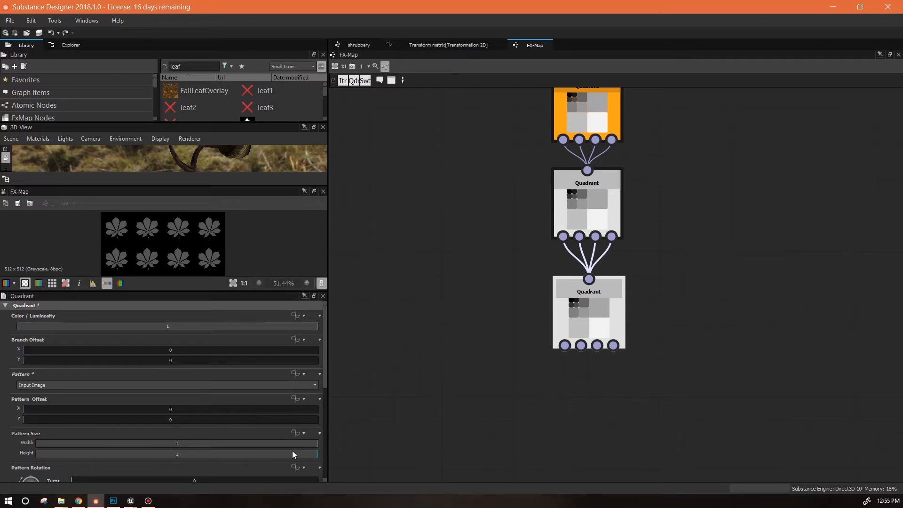
left_click(295, 315)
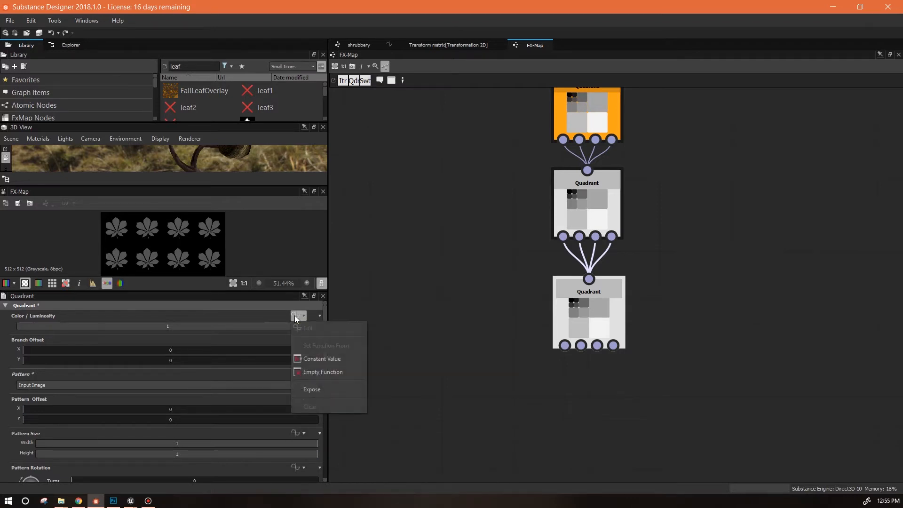
left_click(324, 371)
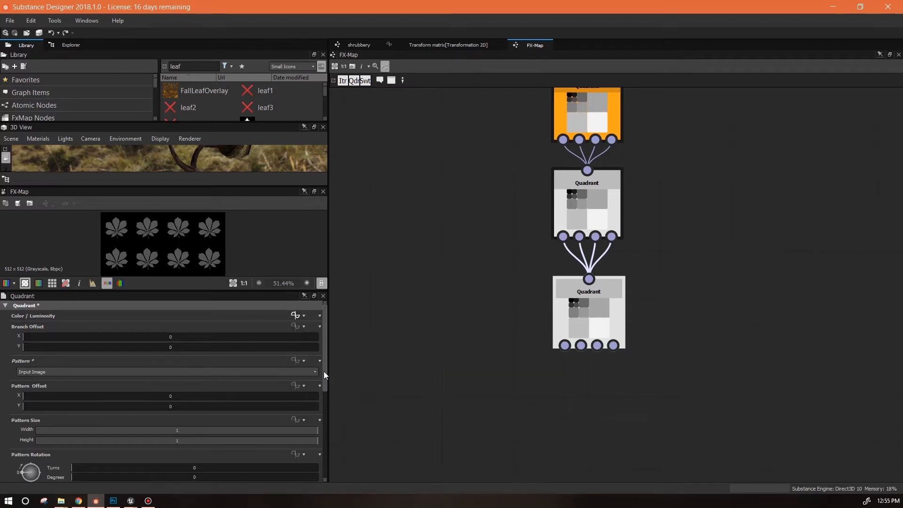
left_click(295, 314)
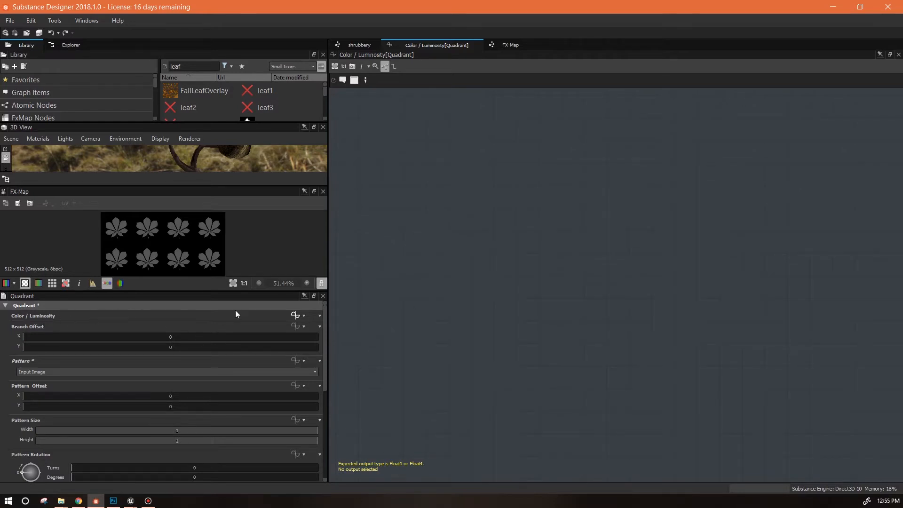
Add a Control/Sequence node to the Color / Luminosity function graph and move it aside to leave room before its inputs.
right_click(569, 215)
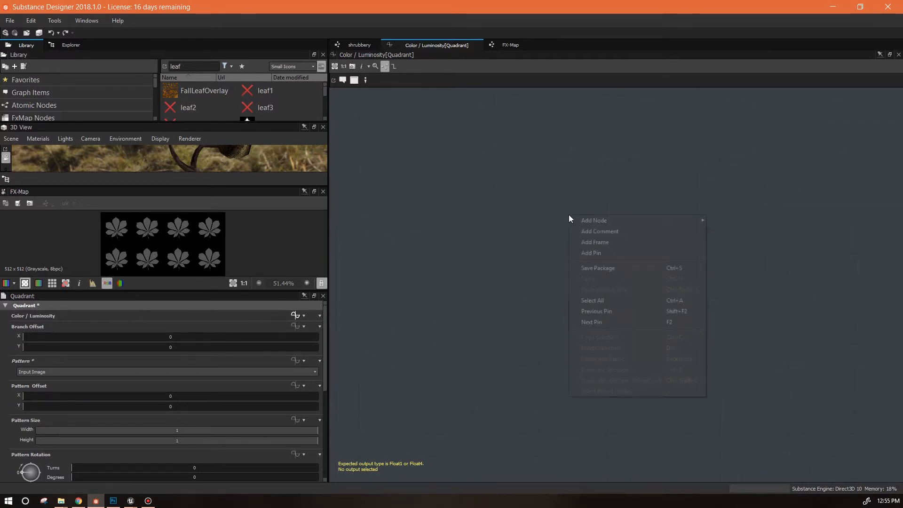
mouse_move(618, 221)
mouse_move(737, 308)
left_click(776, 308)
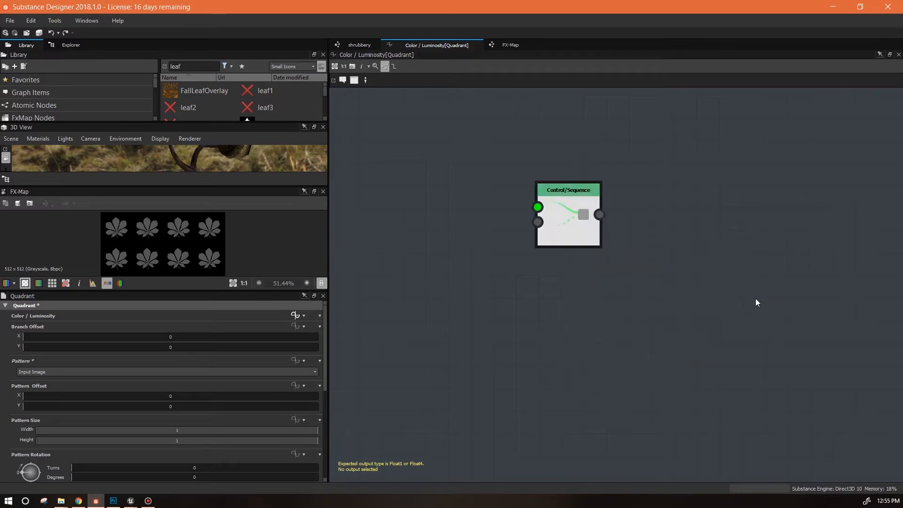
left_click(822, 318)
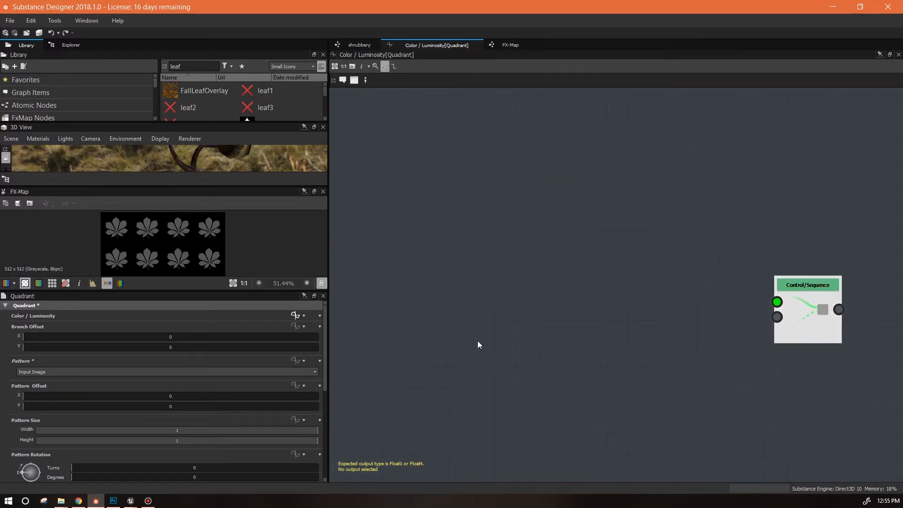
Reposition the Control/Sequence node higher up in the Color / Luminosity function graph.
scroll(611, 242, "down", 3)
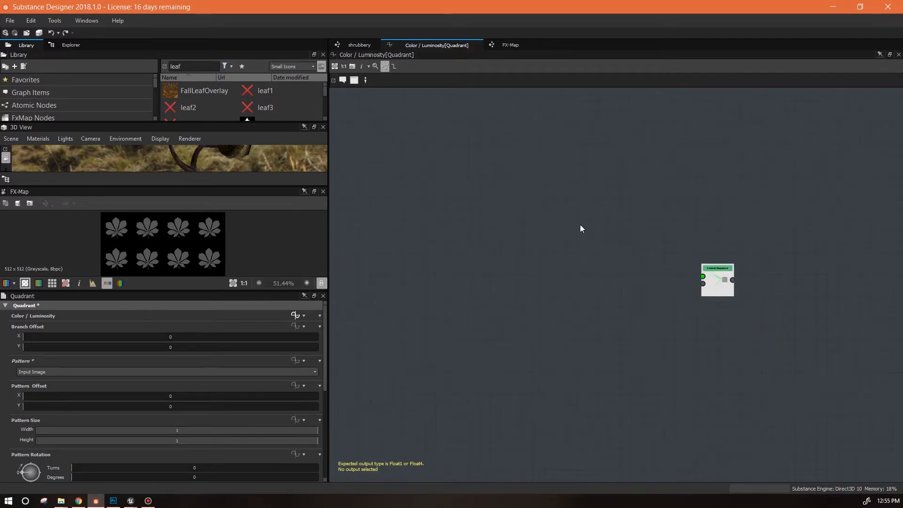
middle_click_drag(603, 240, 636, 348)
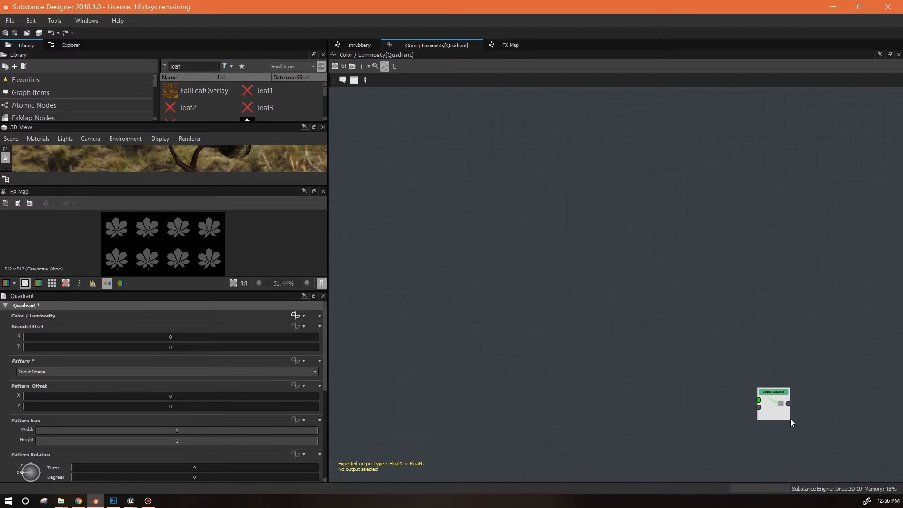
left_click_drag(787, 417, 785, 284)
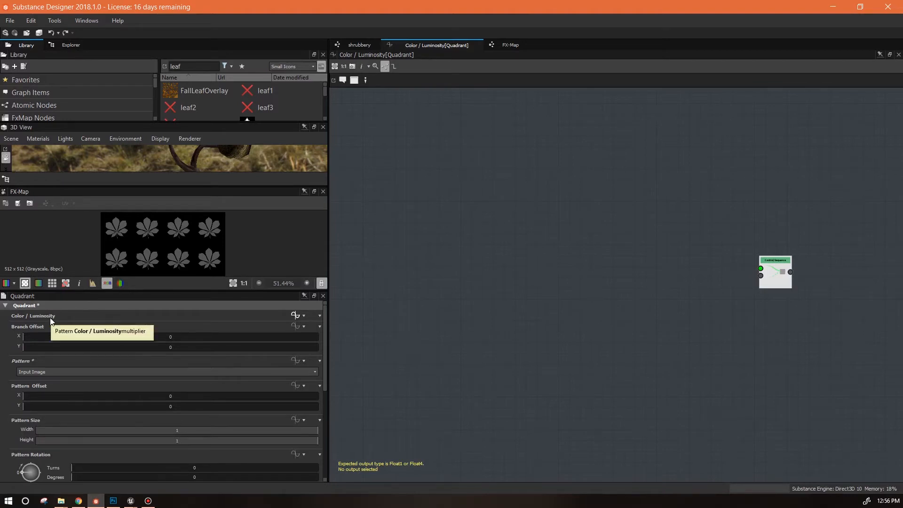
Add a Constant Float node with value 1, connect it to the Sequence node's Last input and place it below the Sequence.
right_click(667, 322)
mouse_move(722, 135)
mouse_move(831, 135)
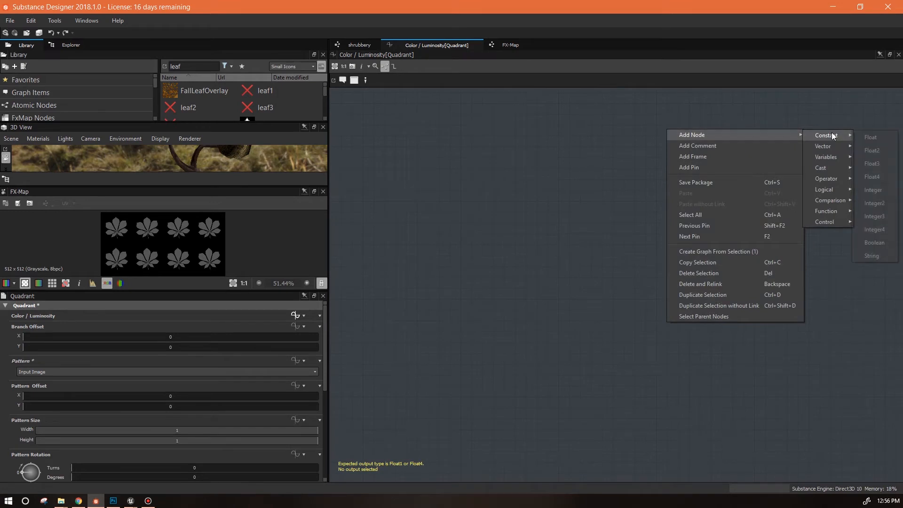
left_click(861, 137)
left_click(674, 329)
type("1")
key("Return")
left_click_drag(680, 322, 779, 277)
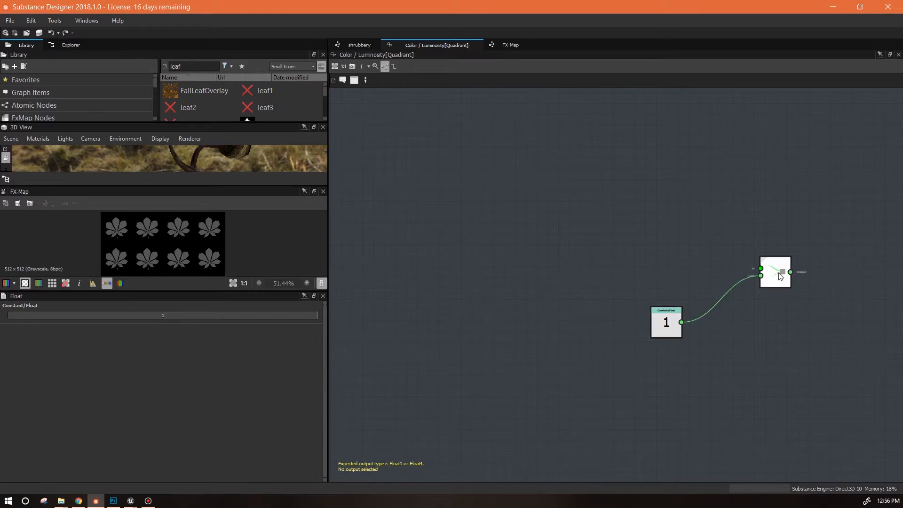
left_click_drag(665, 324, 694, 346)
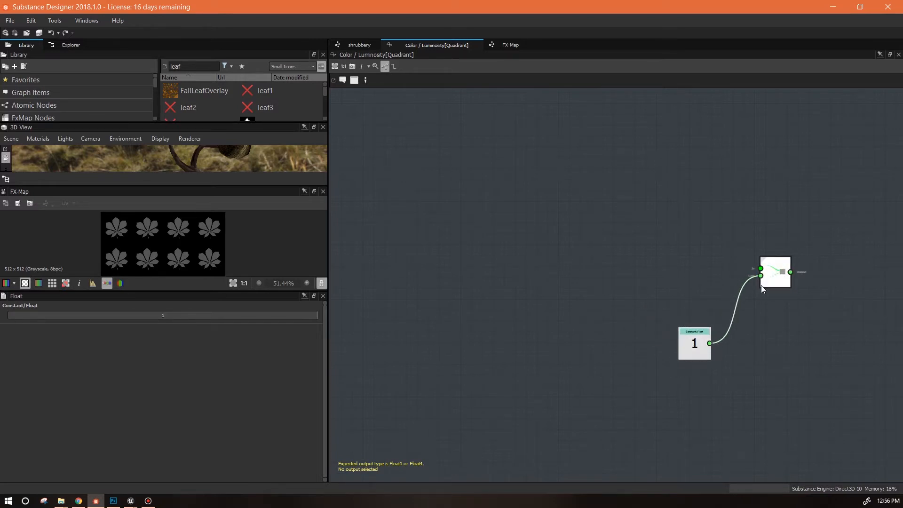
left_click(506, 45)
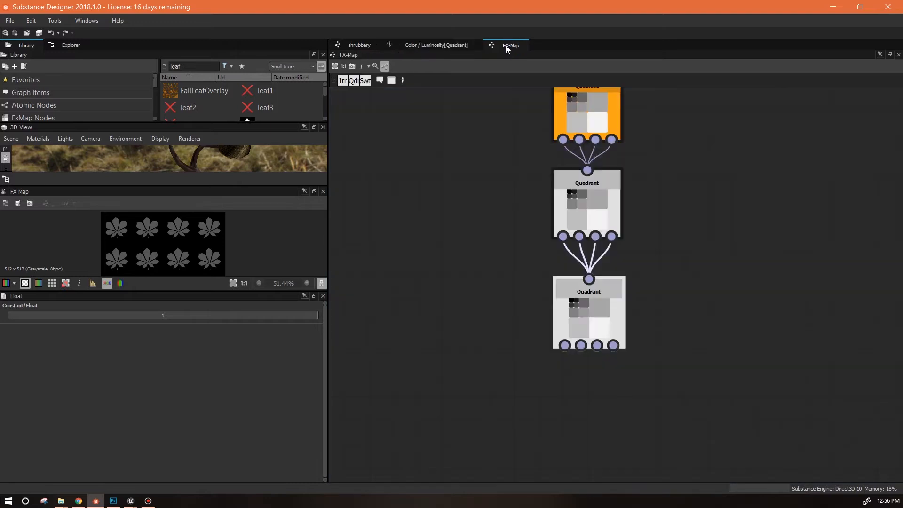
left_click(589, 310)
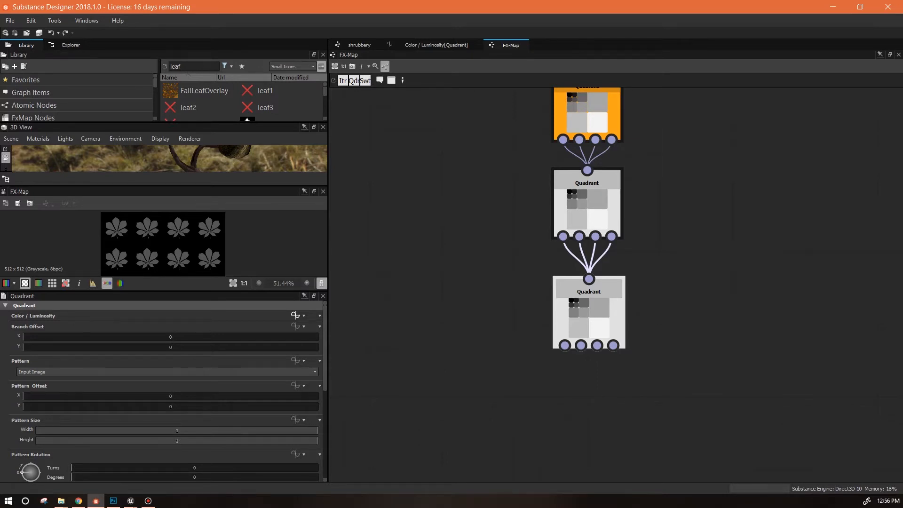
key("alt+Tab")
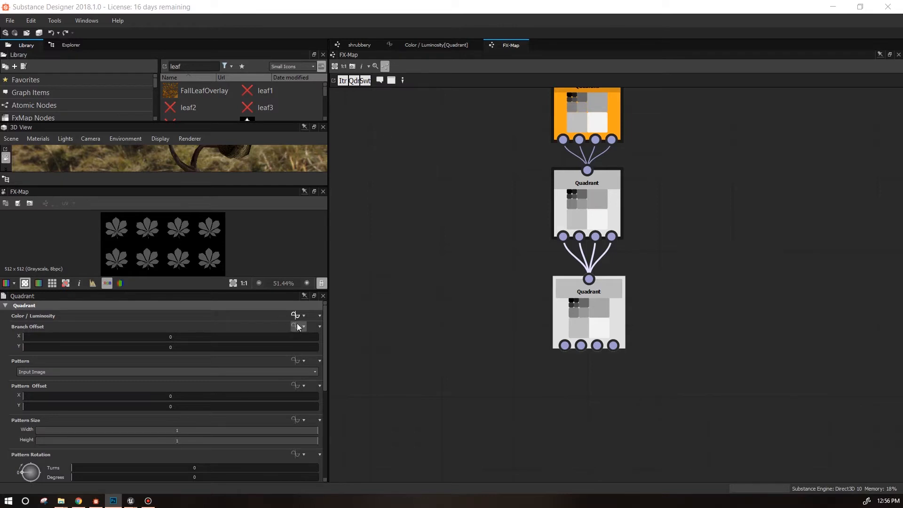
left_click(442, 44)
Add a second Constant Float node with value 1 in the empty area far before the Sequence node.
right_click(408, 154)
mouse_move(430, 159)
mouse_move(574, 159)
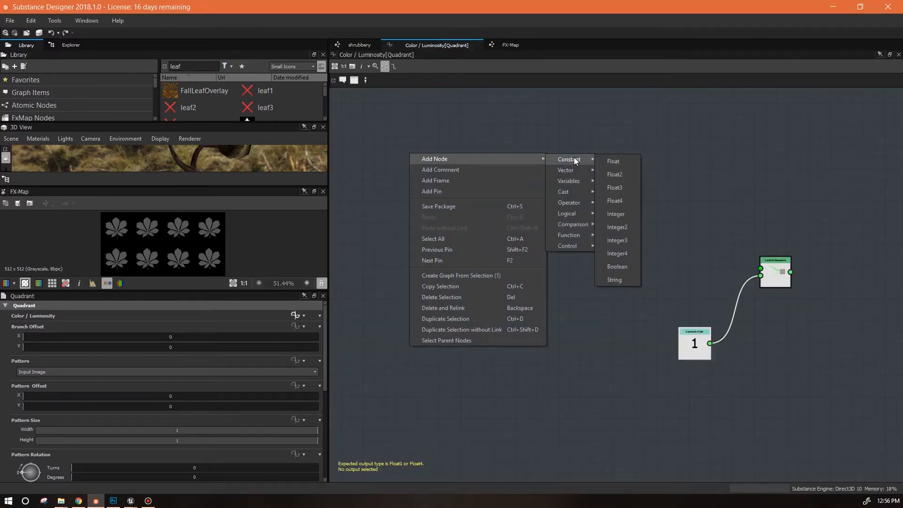
left_click(611, 161)
left_click_drag(162, 312, 394, 303)
Add a Function/Random node after the new Float constant and place a copy of it underneath.
right_click(505, 126)
mouse_move(591, 128)
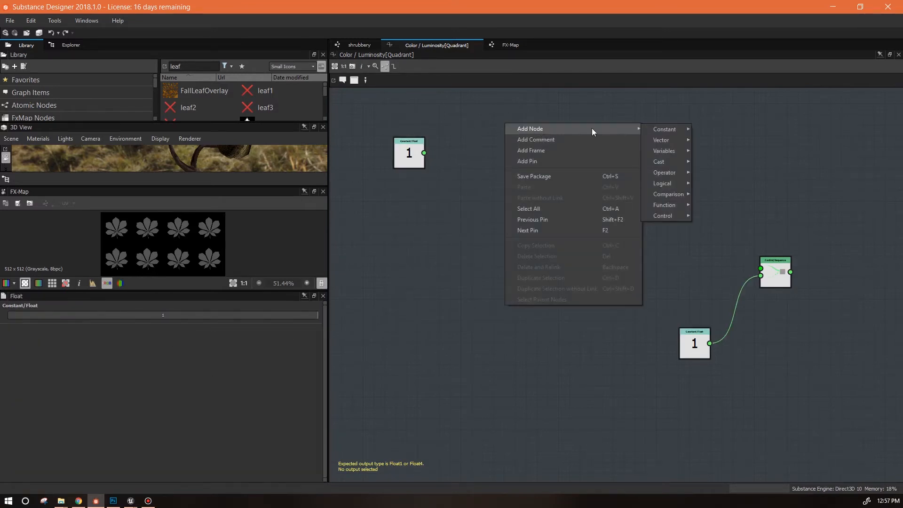
mouse_move(684, 206)
left_click(730, 417)
left_click(505, 124)
key("ctrl+c")
key("ctrl+v")
left_click_drag(614, 288, 499, 190)
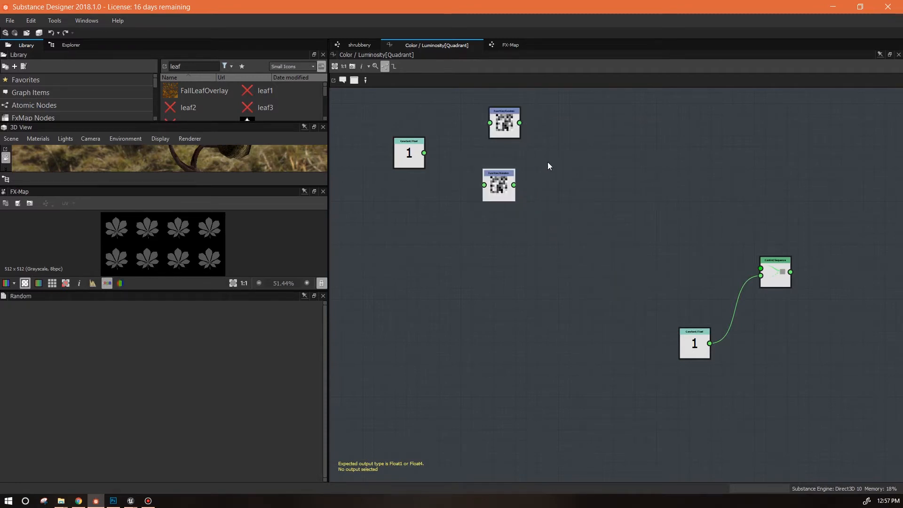
Add a Vector Float2 node after the two Random nodes, vertically between them.
right_click(554, 166)
mouse_move(668, 171)
mouse_move(723, 184)
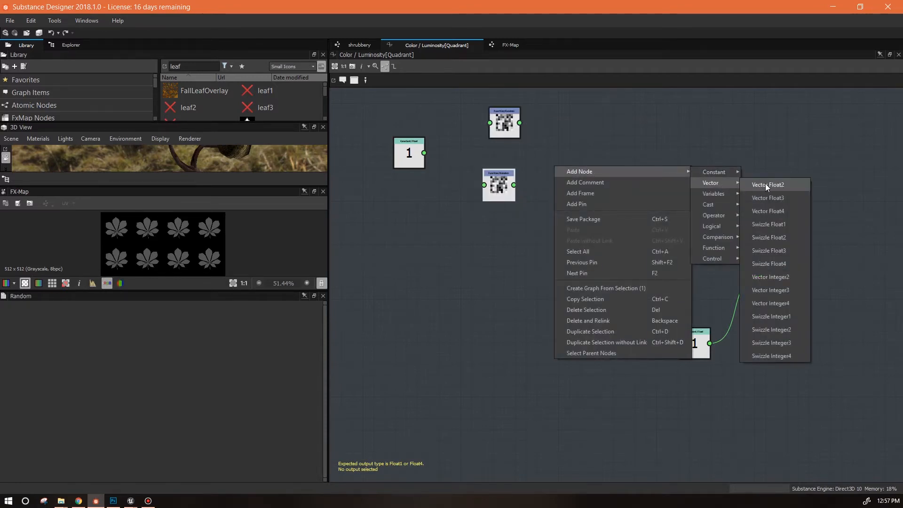
left_click(767, 186)
left_click_drag(557, 167, 572, 154)
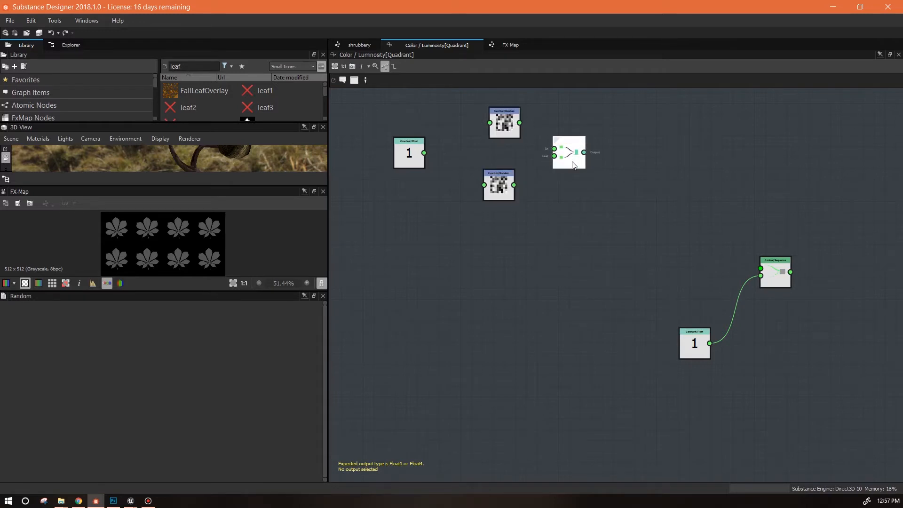
Connect the Float constant to both Random nodes, and their outputs to the two Vector Float2 inputs.
left_click_drag(501, 186, 507, 186)
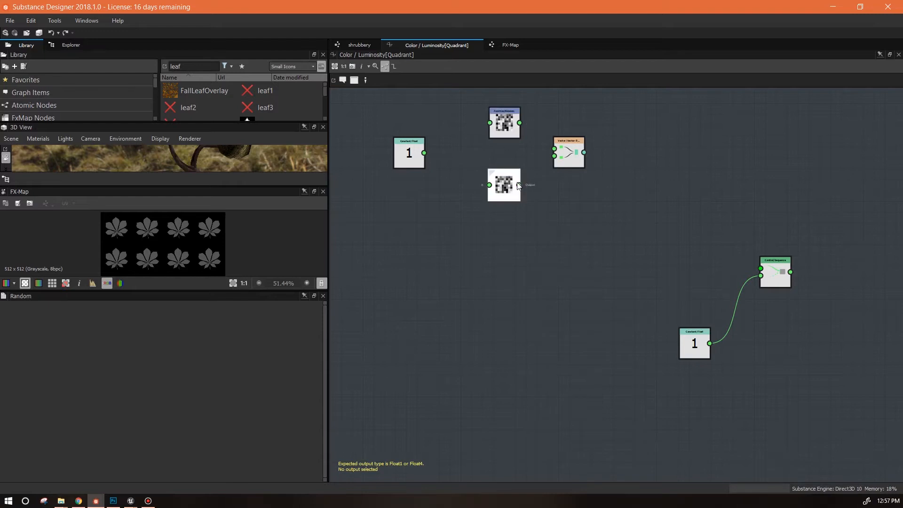
left_click_drag(489, 123, 489, 185)
mouse_move(410, 143)
left_mouse_down()
mouse_move(414, 154)
mouse_move(413, 143)
left_mouse_up()
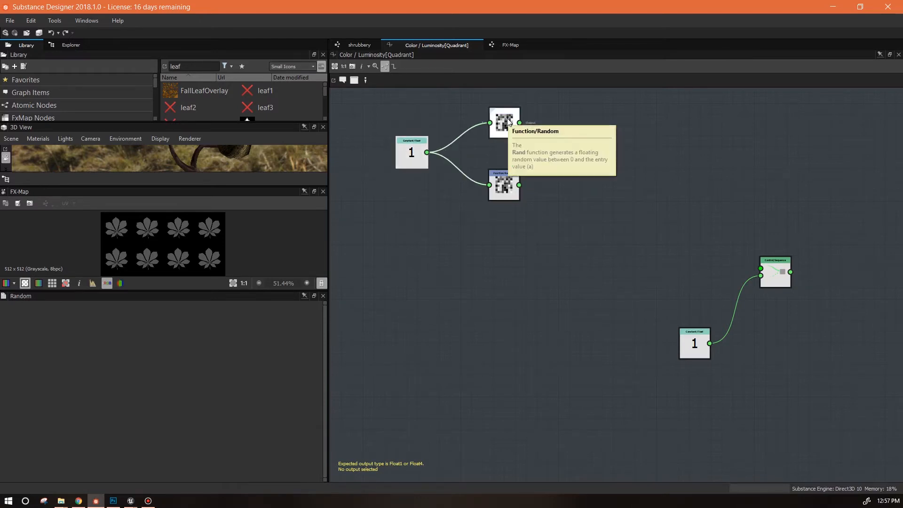
left_click_drag(507, 117, 506, 114)
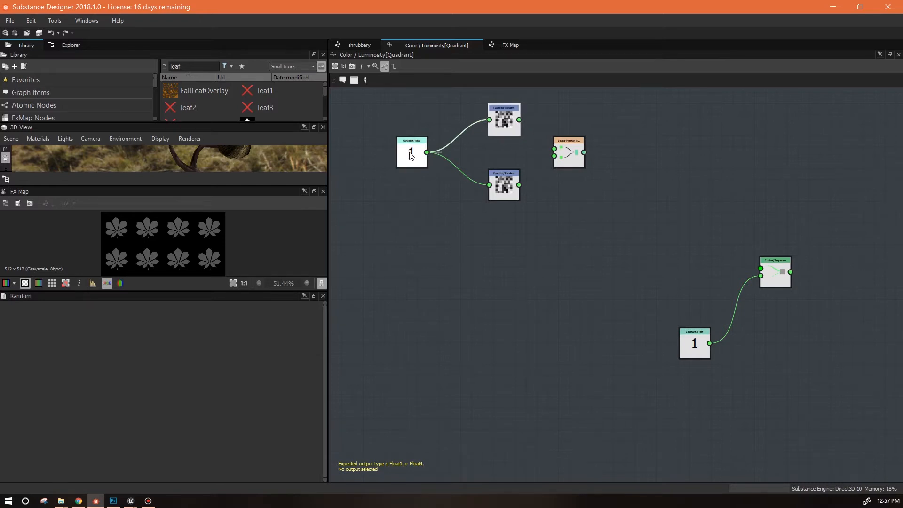
left_click_drag(519, 119, 518, 184)
Tighten the layout by moving both Random nodes and the Vector Float2 node closer to the Float constant.
middle_click_drag(559, 205, 515, 214)
left_click_drag(468, 195, 436, 195)
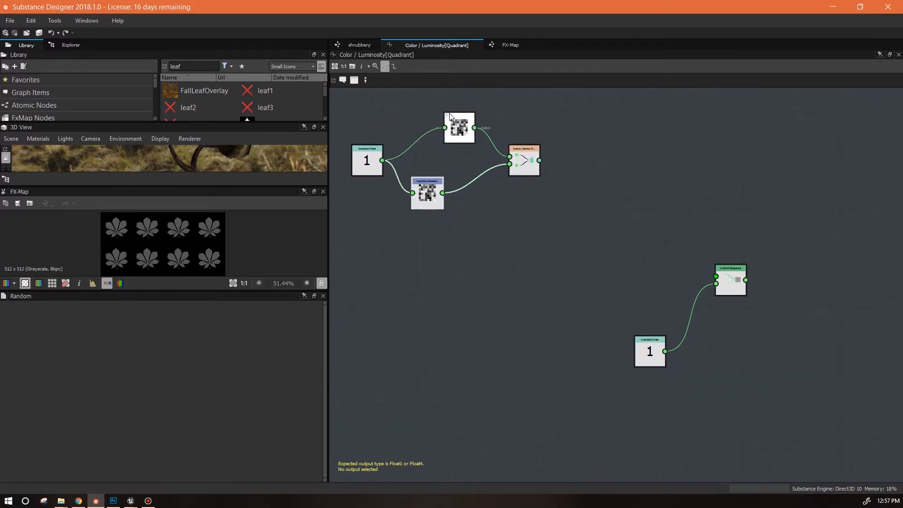
left_click_drag(455, 126, 428, 126)
left_click_drag(523, 162, 496, 162)
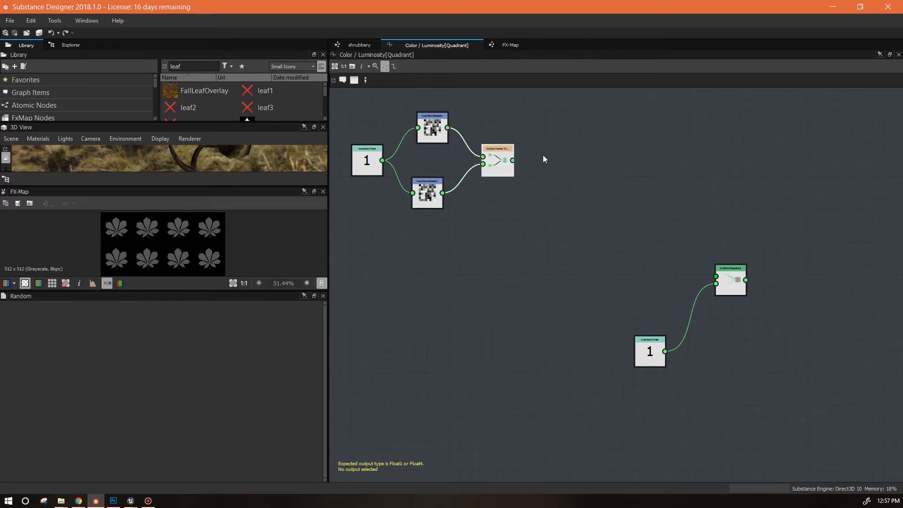
Add a Variables/Set node after the Vector Float2 node and feed the vector's output into it.
right_click(543, 157)
mouse_move(559, 160)
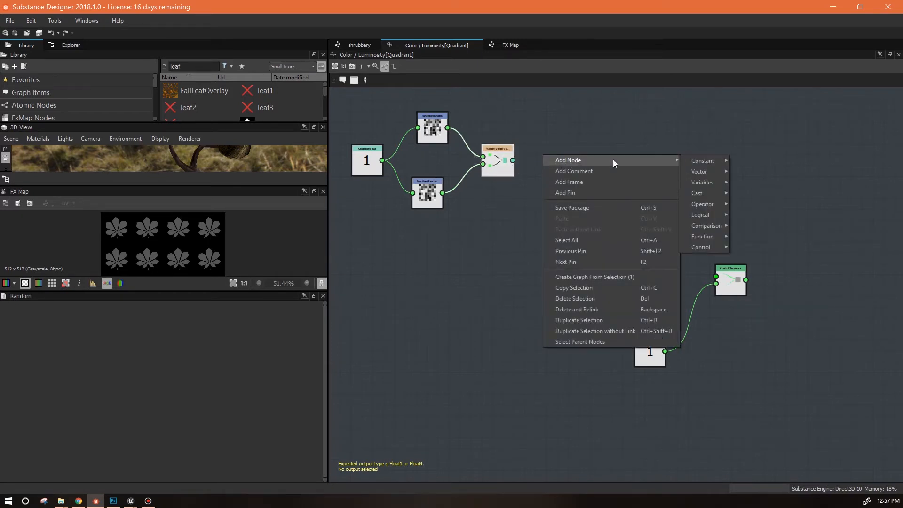
mouse_move(709, 182)
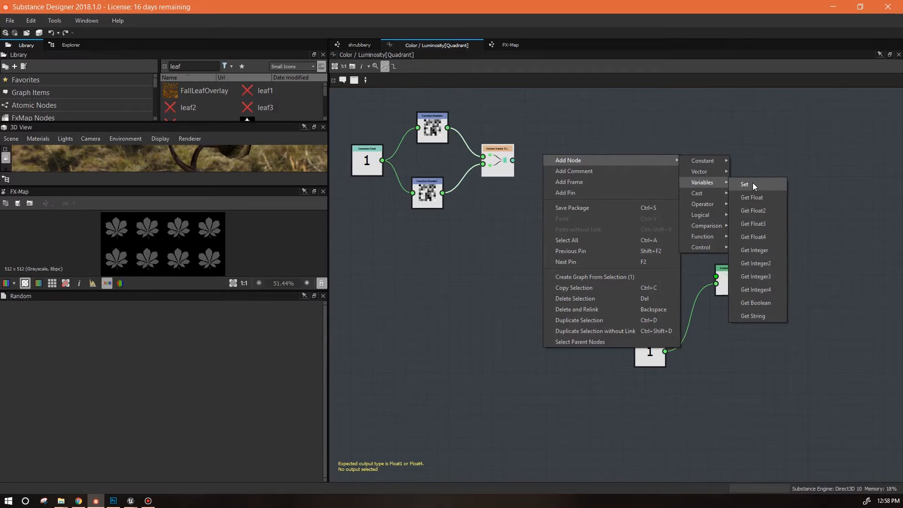
left_click(752, 184)
left_click_drag(554, 163, 499, 163)
mouse_move(576, 173)
left_mouse_down()
mouse_move(575, 182)
mouse_move(571, 172)
left_mouse_up()
right_click(634, 157)
mouse_move(664, 165)
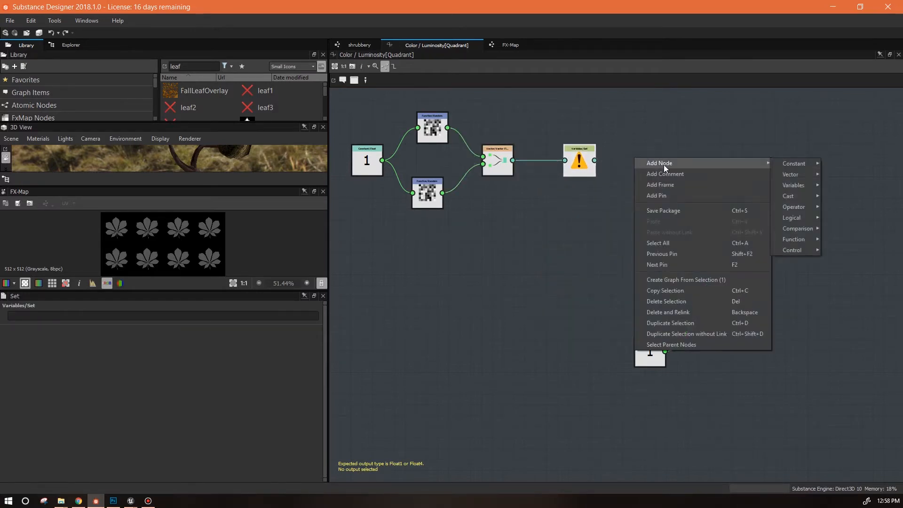
mouse_move(805, 185)
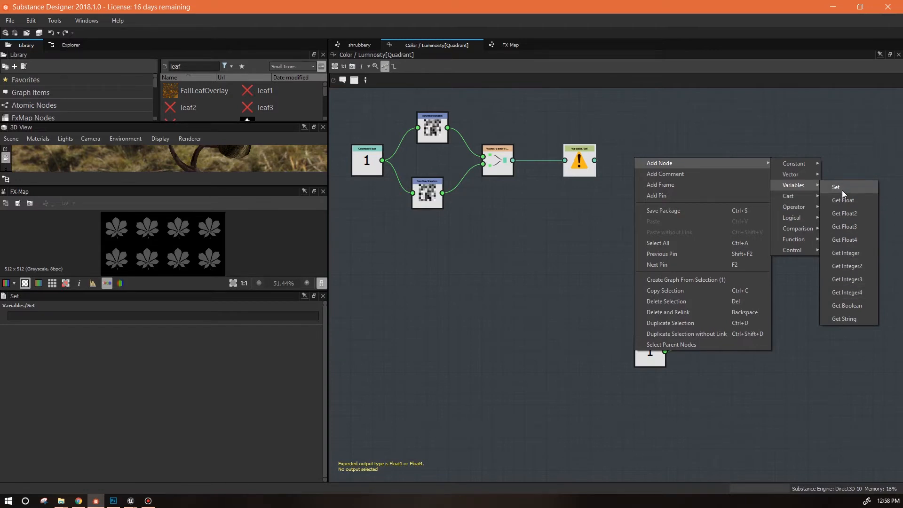
left_click(579, 164)
left_click(497, 159)
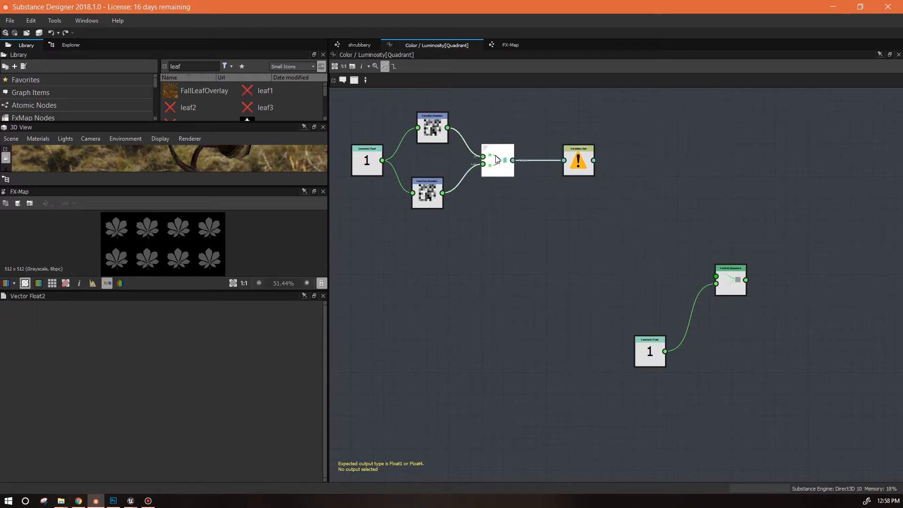
Name the Set node's variable posOff.
left_click(579, 163)
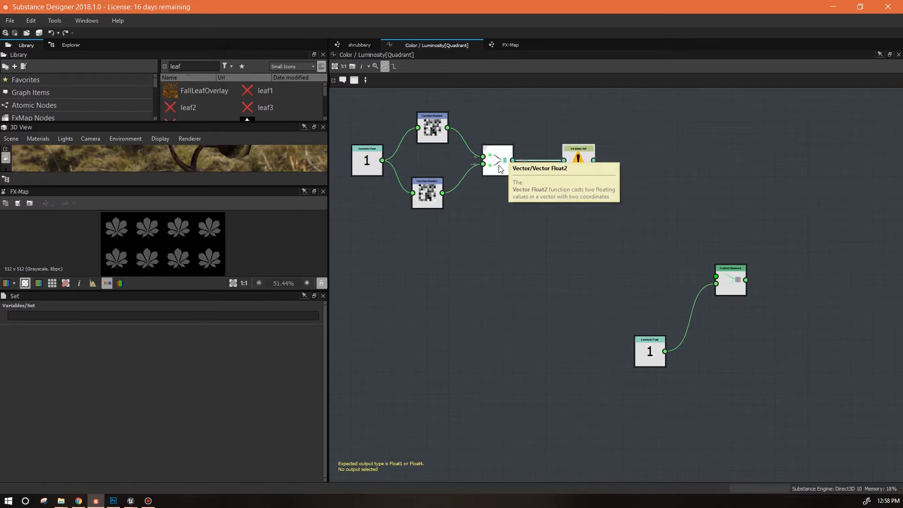
left_click(83, 318)
type("pos0")
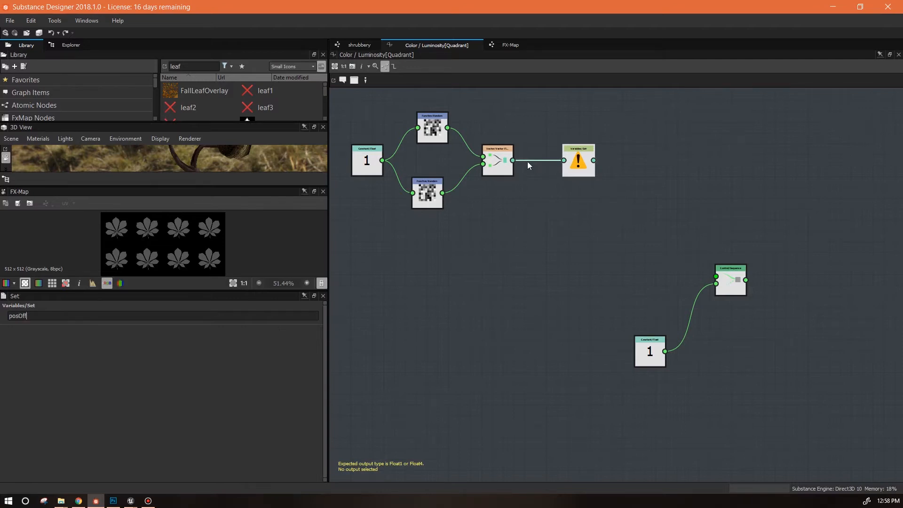
left_click_drag(35, 317, 2, 316)
left_click(581, 164)
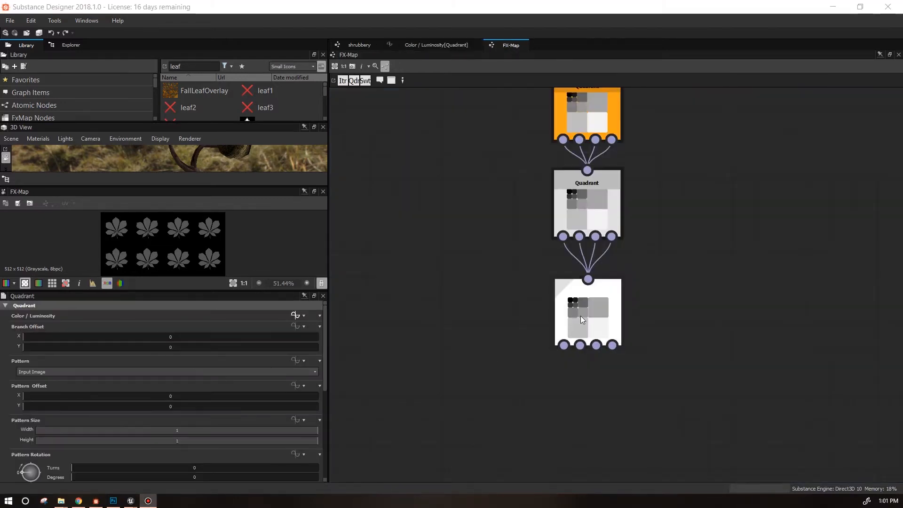
Assign an empty function to the lowest Quadrant's Pattern Offset parameter and open it for editing.
scroll(326, 397, "down", 1)
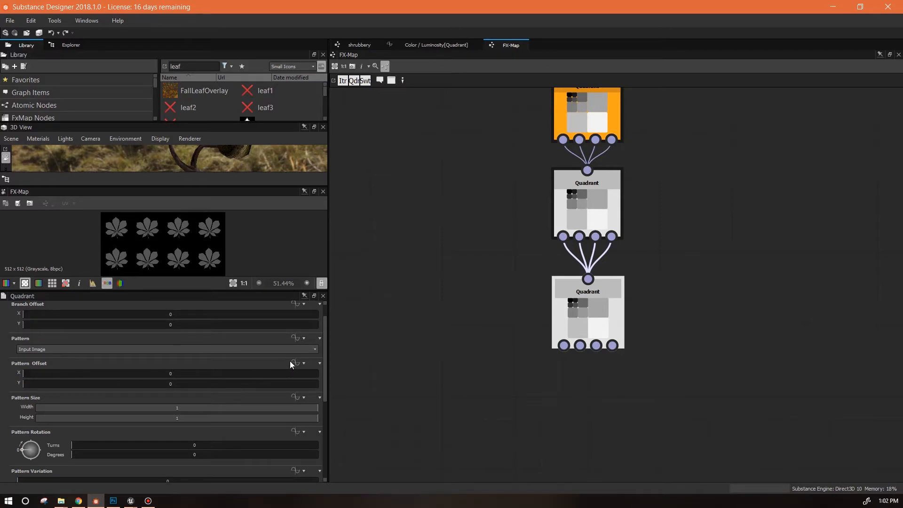
left_click(303, 363)
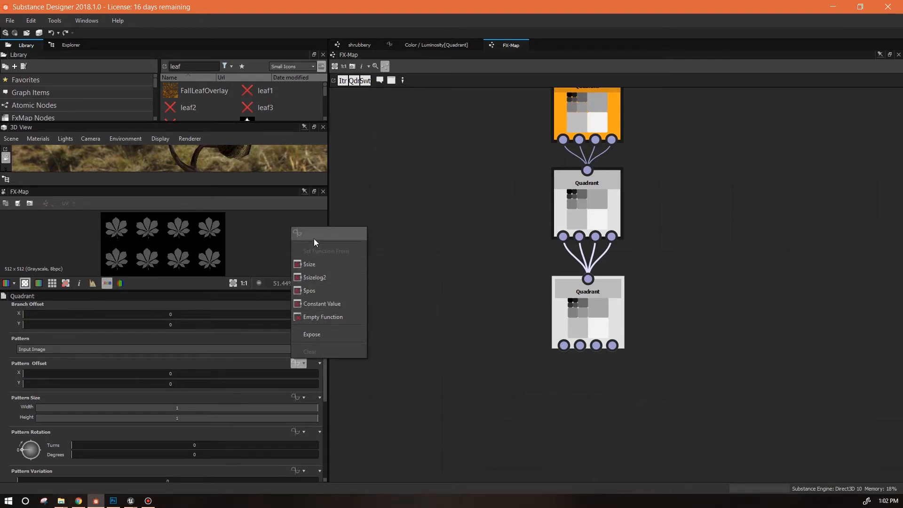
left_click(320, 317)
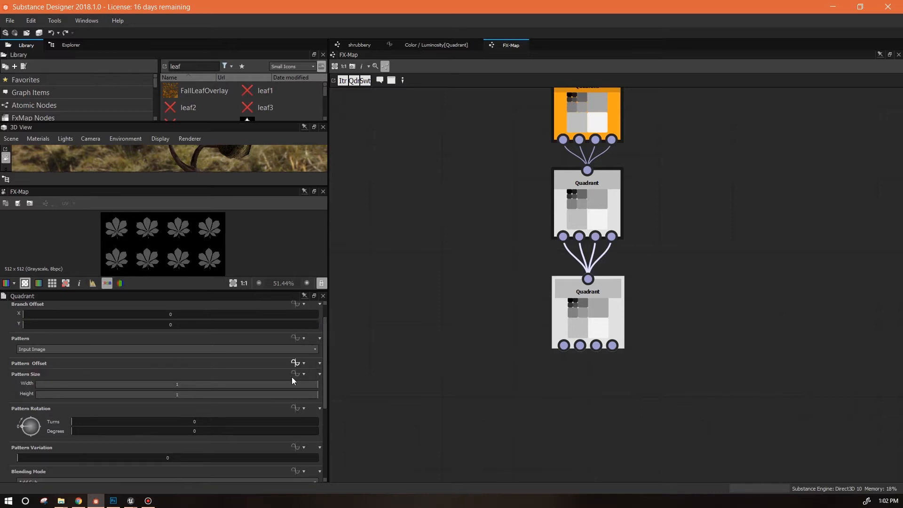
left_click(293, 363)
Add a Get Float2 node that reads the variable posOff to the Pattern Offset function and set it as the output node.
right_click(533, 168)
mouse_move(611, 170)
mouse_move(705, 193)
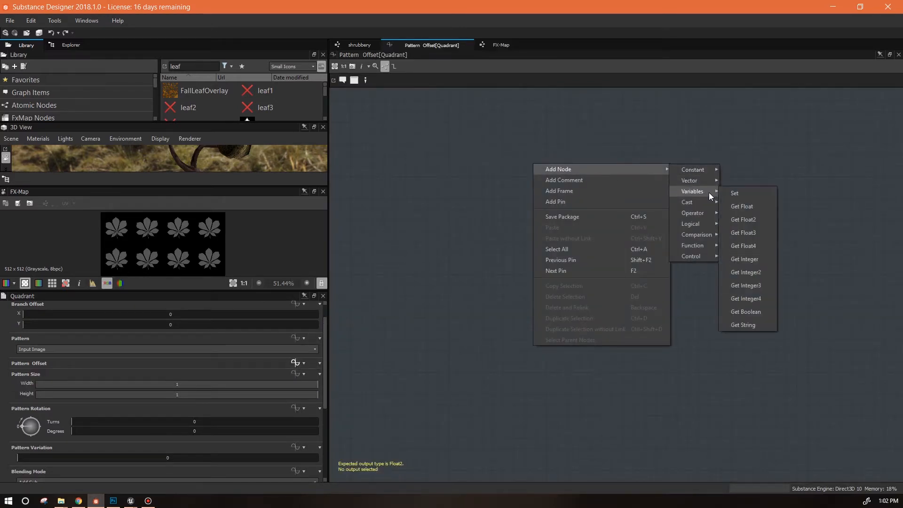
left_click(743, 219)
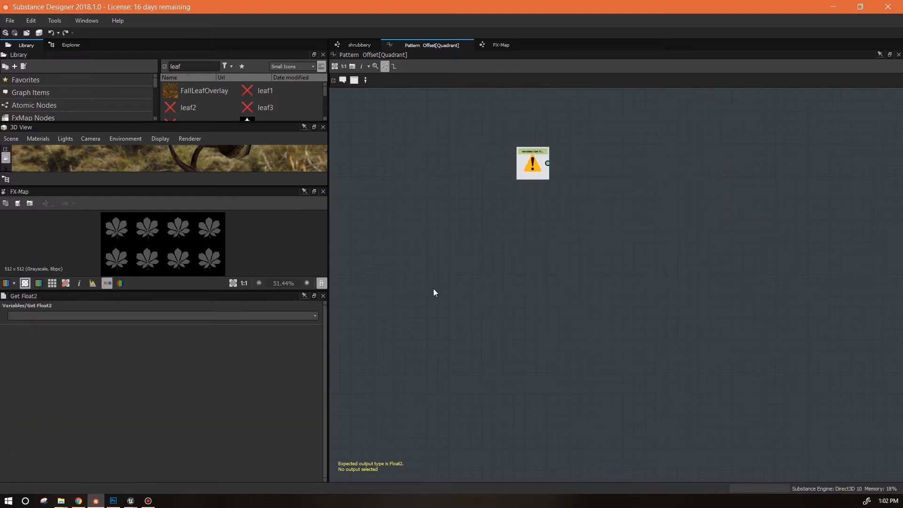
left_click(315, 316)
left_click(198, 316)
type("posOff")
key("Return")
right_click(526, 166)
left_click(560, 204)
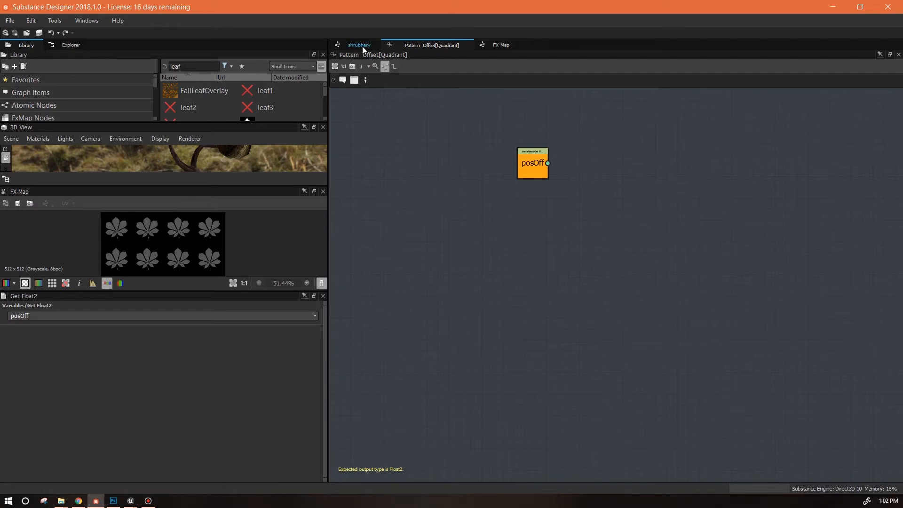
Reopen the lowest Quadrant's Color / Luminosity function and connect the posOff Set node to the Sequence node's first input.
left_click(501, 45)
left_click(612, 324)
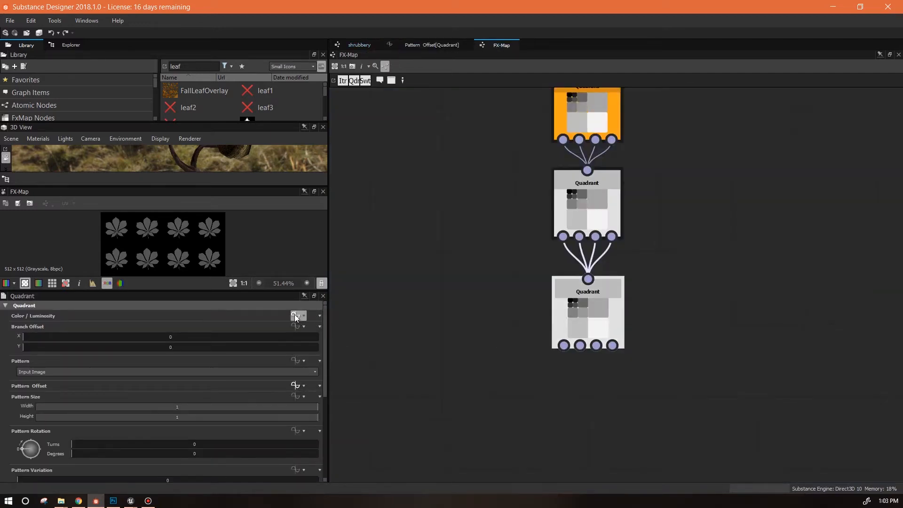
left_click(294, 314)
left_click_drag(571, 159, 738, 319)
left_click(758, 331)
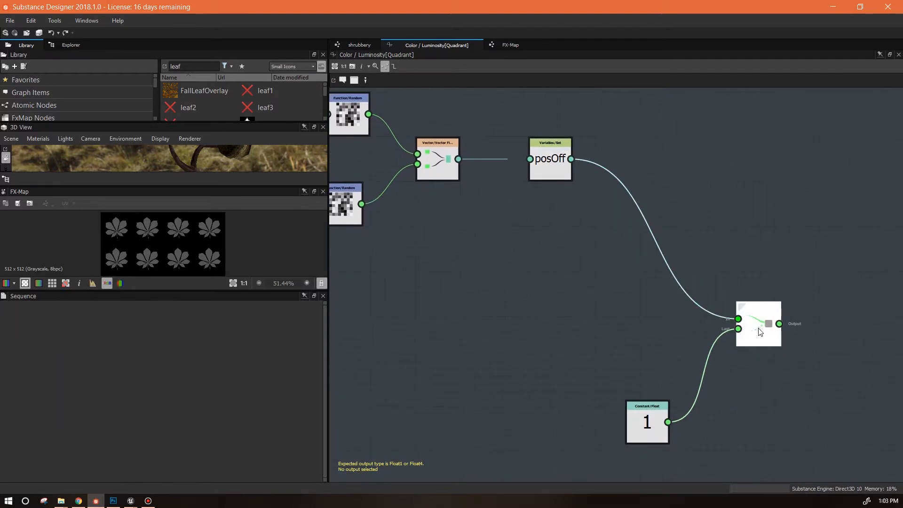
Set the Sequence node as the function's output node and enlarge the FX-Map preview to show the whole image.
right_click(761, 332)
left_click(799, 364)
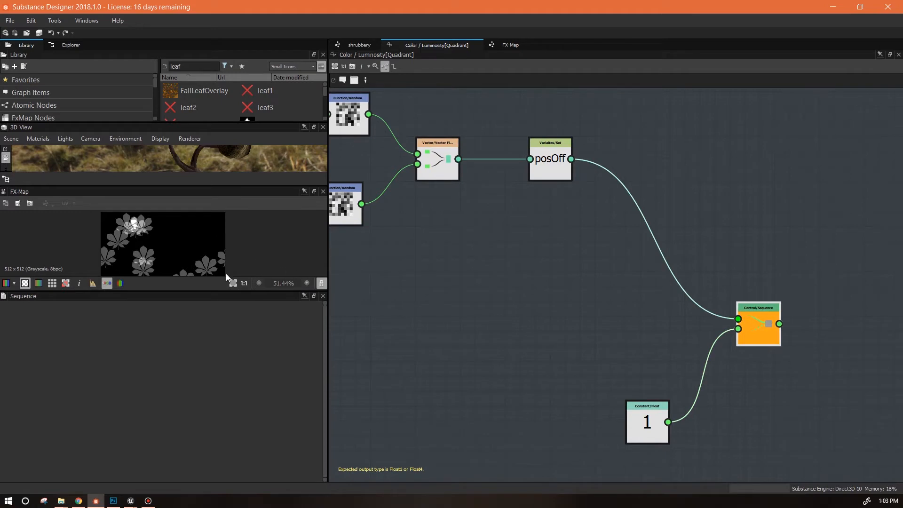
left_click_drag(208, 290, 195, 343)
Move the posOff Set node and the nodes feeding it farther away from the Sequence node to free up space.
middle_click_drag(535, 357, 692, 439)
left_click_drag(371, 143, 729, 333)
scroll(728, 333, "down", 4)
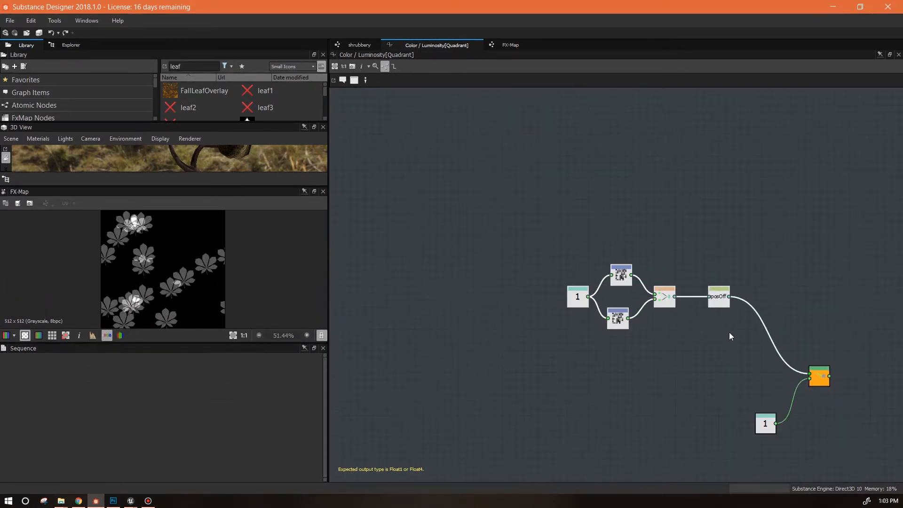
left_click_drag(719, 301, 527, 192)
left_click(510, 162)
Examine the lowest Quadrant's parameters in the FX-Map graph and return to its Color / Luminosity function.
left_click(511, 45)
left_click(575, 318)
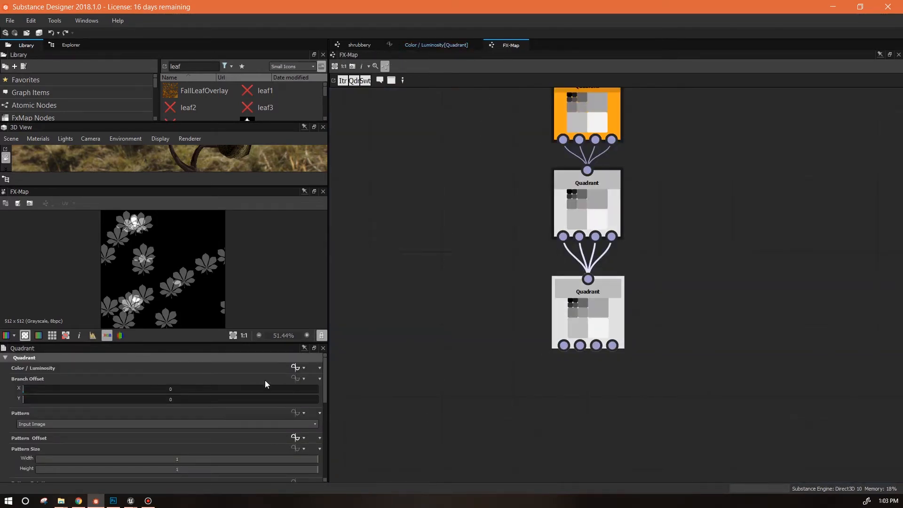
left_click(437, 46)
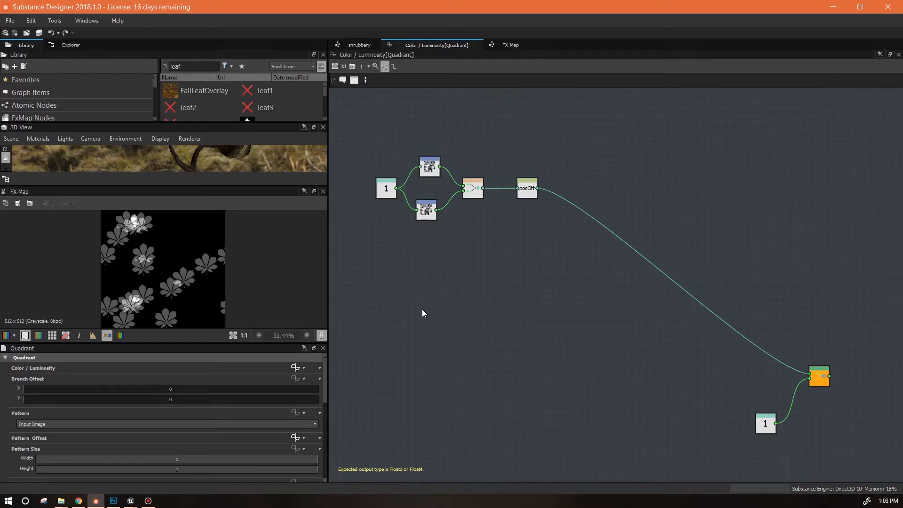
Add a third Random function node below the existing two and feed it from their shared constant 1.
right_click(413, 292)
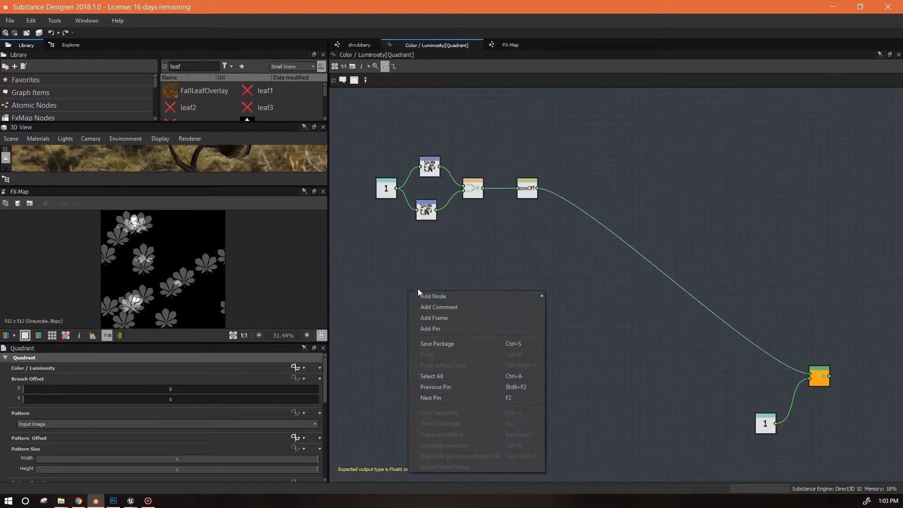
mouse_move(433, 298)
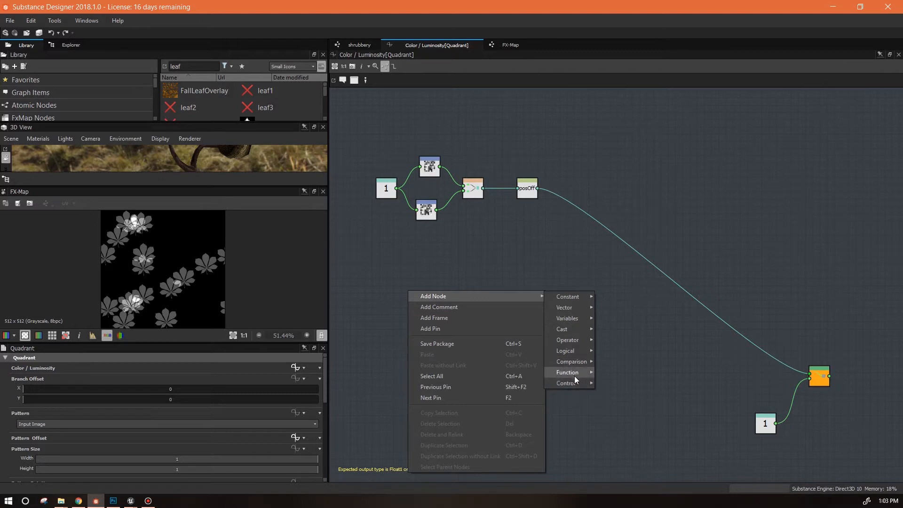
mouse_move(573, 374)
left_click(634, 491)
left_click_drag(396, 188, 429, 292)
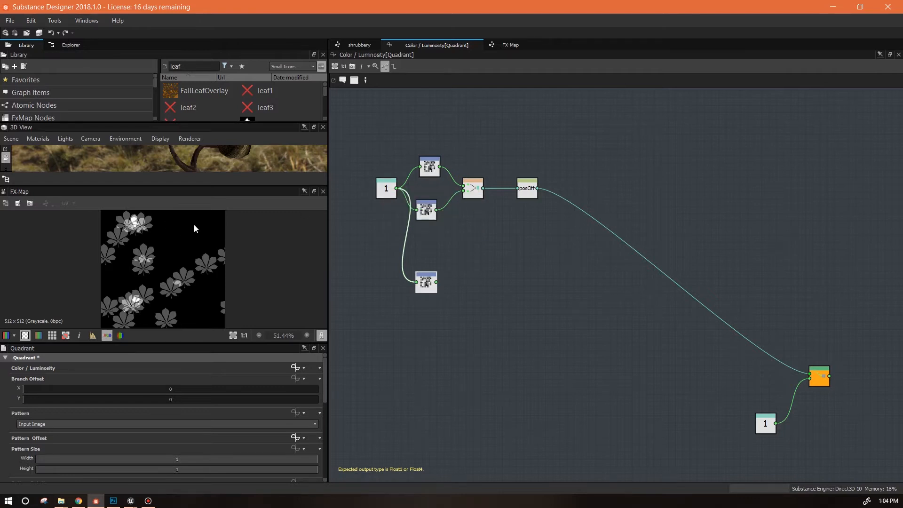
scroll(182, 256, "up", 4)
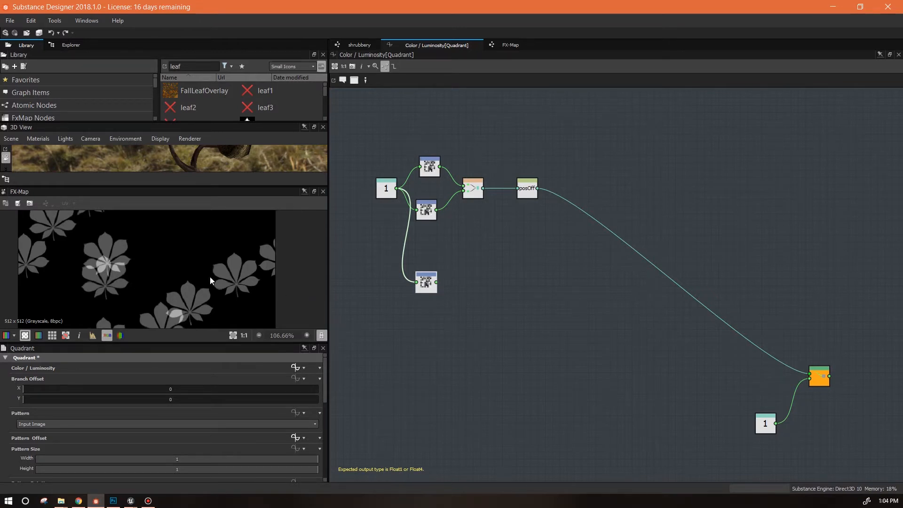
Add a Lower comparison node and a Float constant node near the new Random node.
right_click(503, 266)
mouse_move(639, 274)
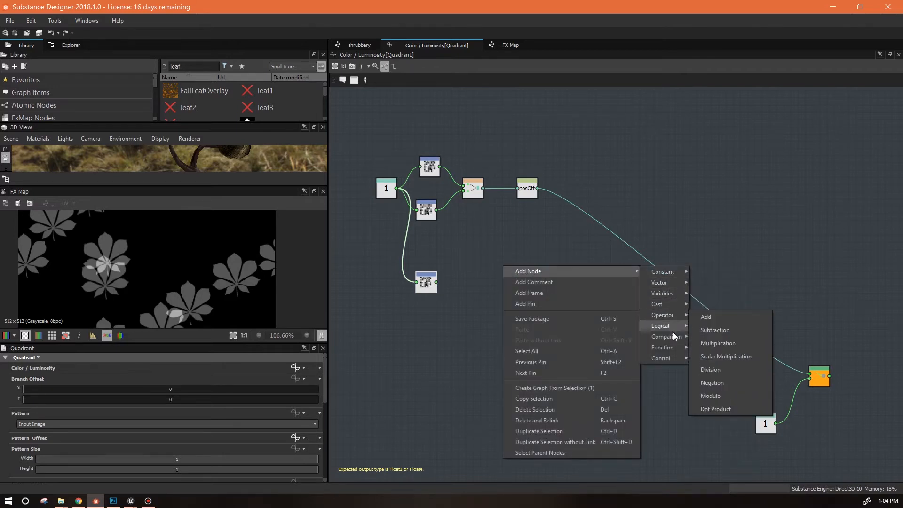
mouse_move(667, 336)
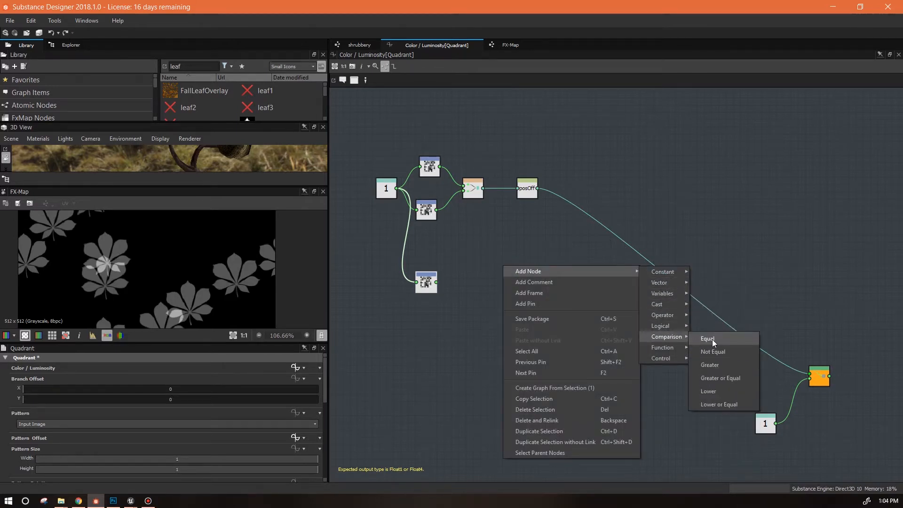
left_click(726, 392)
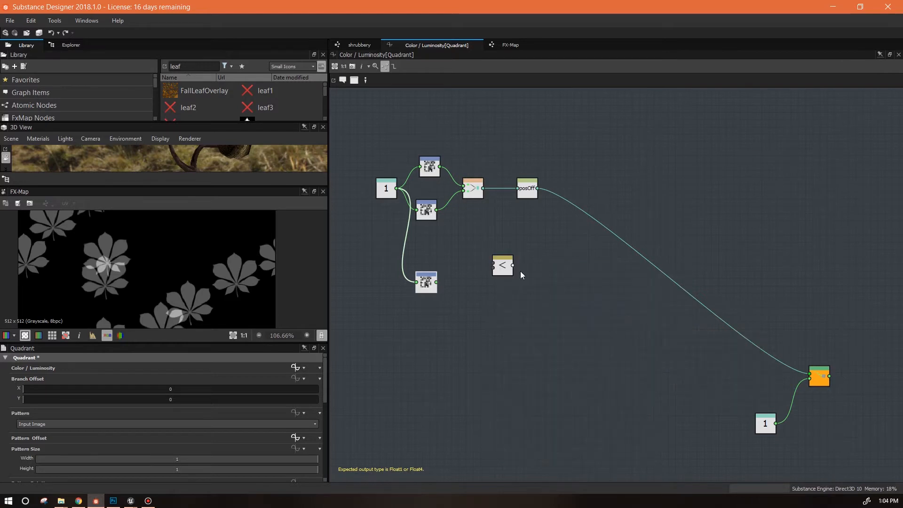
right_click(496, 340)
mouse_move(571, 156)
mouse_move(655, 153)
left_click(699, 154)
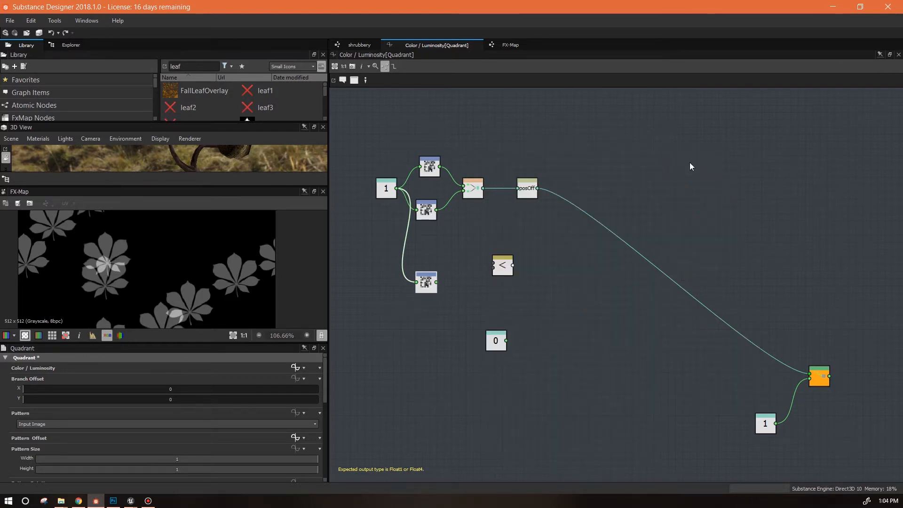
Add an Add operator node and an If...Else control node to the function.
right_click(532, 324)
mouse_move(624, 137)
mouse_move(692, 181)
left_click(738, 184)
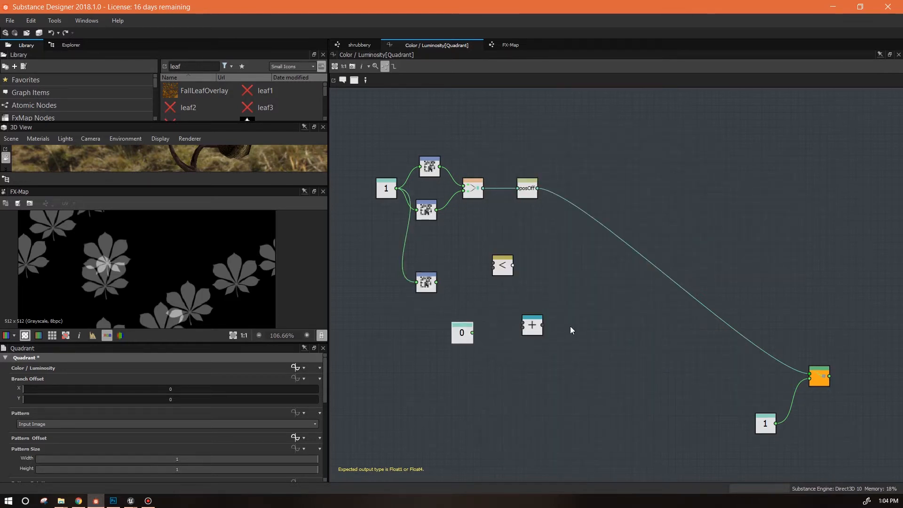
right_click(587, 300)
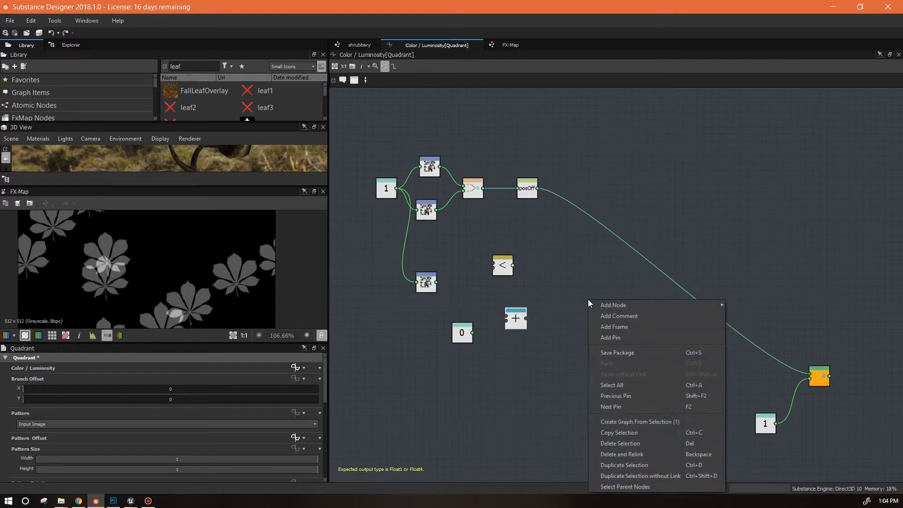
mouse_move(659, 305)
mouse_move(752, 392)
left_click(794, 404)
Connect the new Float constant to the Lower node's second input and set its value to 0.2.
left_click_drag(586, 302, 483, 241)
left_click_drag(451, 330, 474, 241)
left_click(456, 262)
double_click(163, 366)
type("0.2")
key("Return")
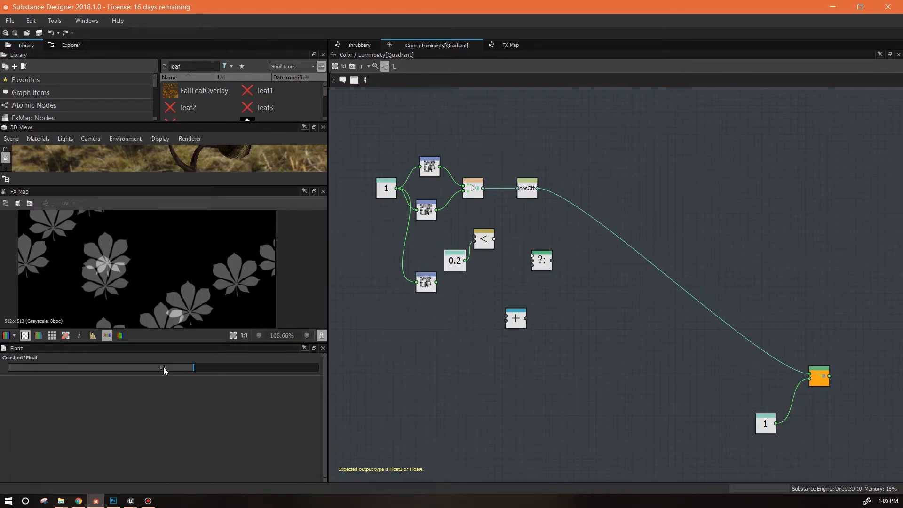
Wire the new Random node into Lower and Add, the Lower result into If...Else's condition, and the constant 1 into Add.
left_click_drag(435, 285, 489, 254)
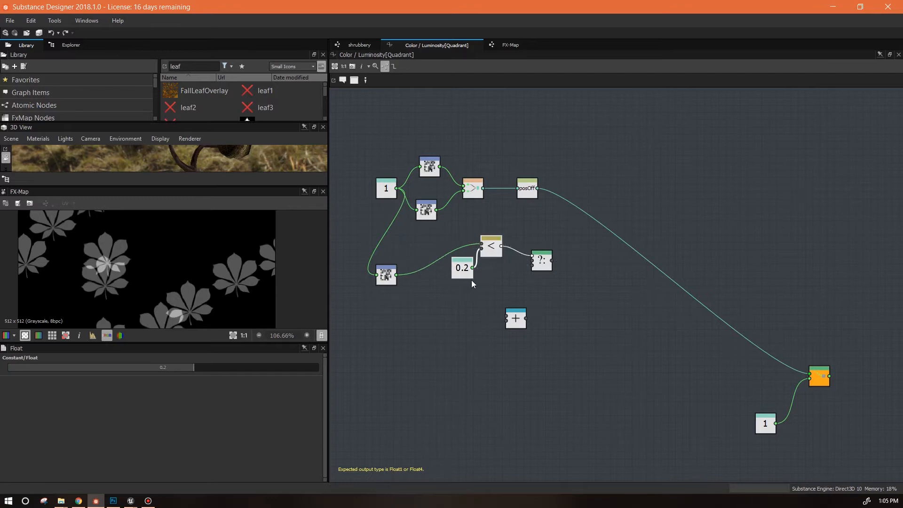
left_click_drag(408, 293, 504, 307)
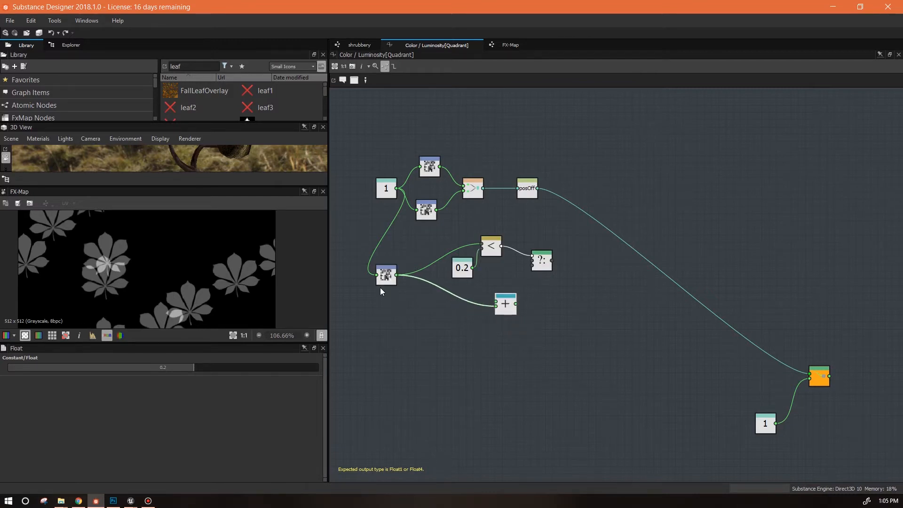
left_click_drag(384, 279, 367, 299)
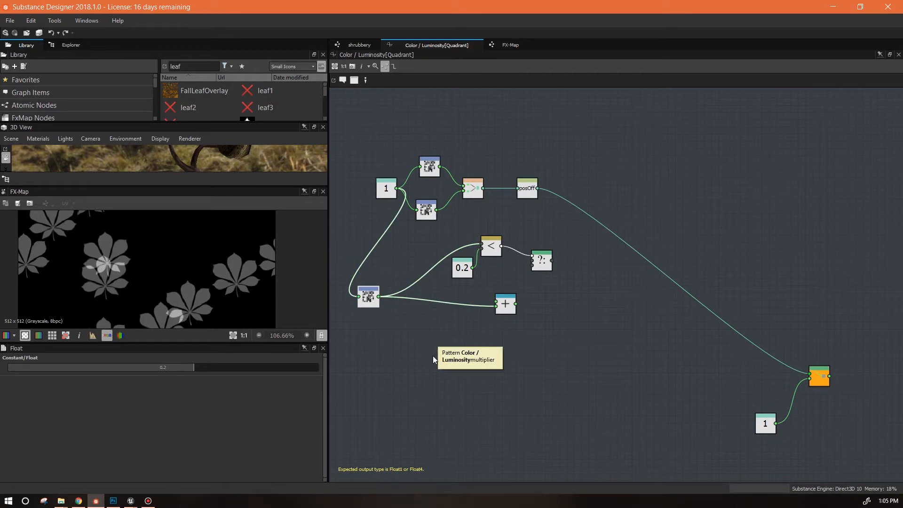
left_click_drag(397, 188, 496, 306)
Rearrange the third Random, 0.2 constant and Add nodes so their connections are easier to read.
left_click(368, 296)
left_click_drag(367, 297, 385, 307)
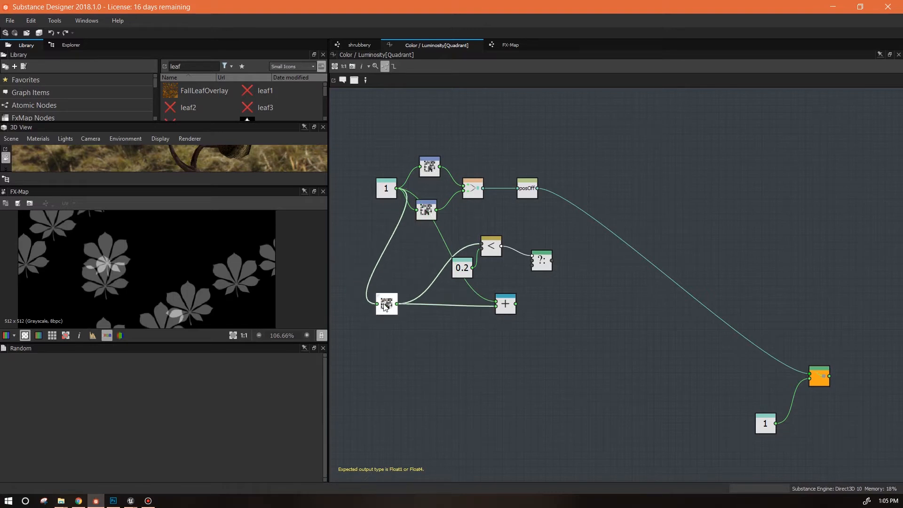
left_click_drag(462, 273, 454, 272)
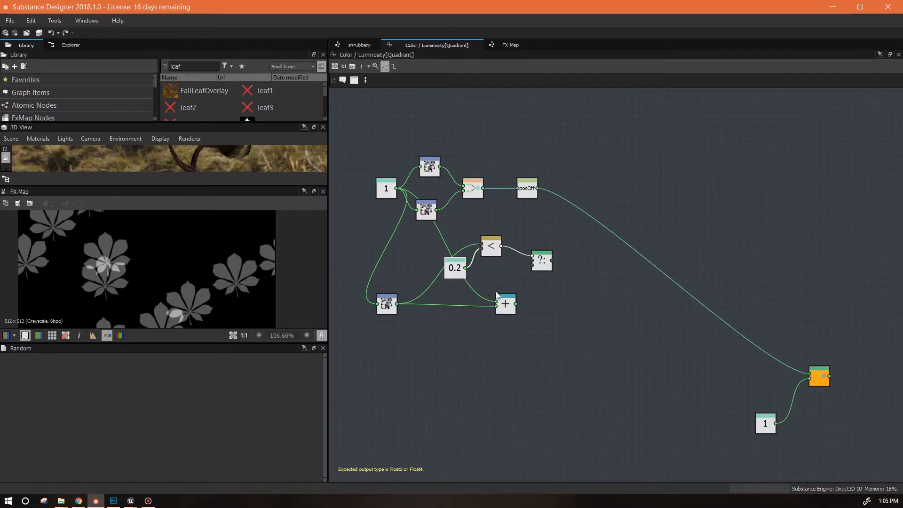
left_click_drag(499, 299, 473, 299)
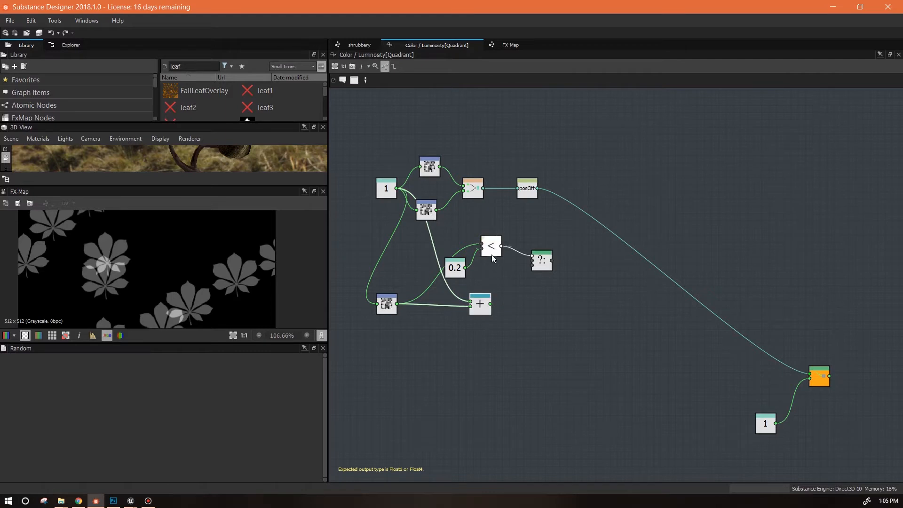
left_click_drag(454, 269, 458, 268)
left_click_drag(391, 304, 394, 254)
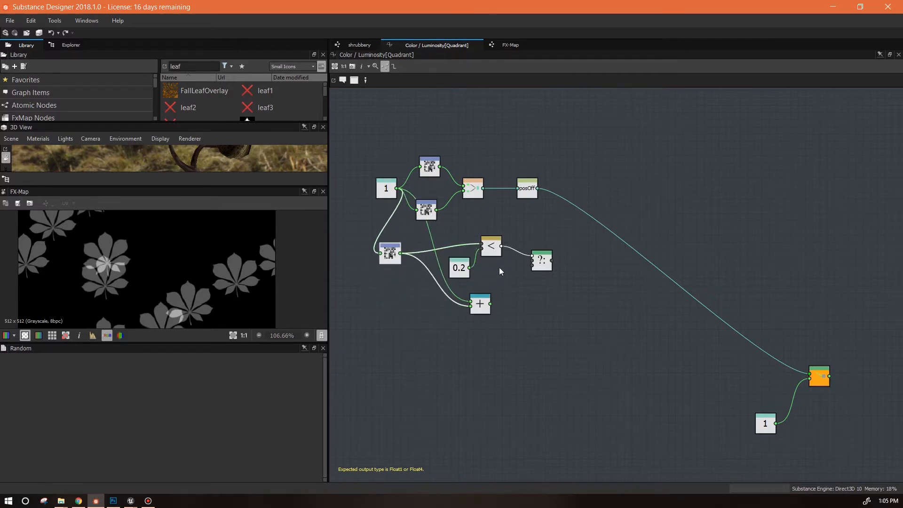
left_click_drag(389, 254, 382, 276)
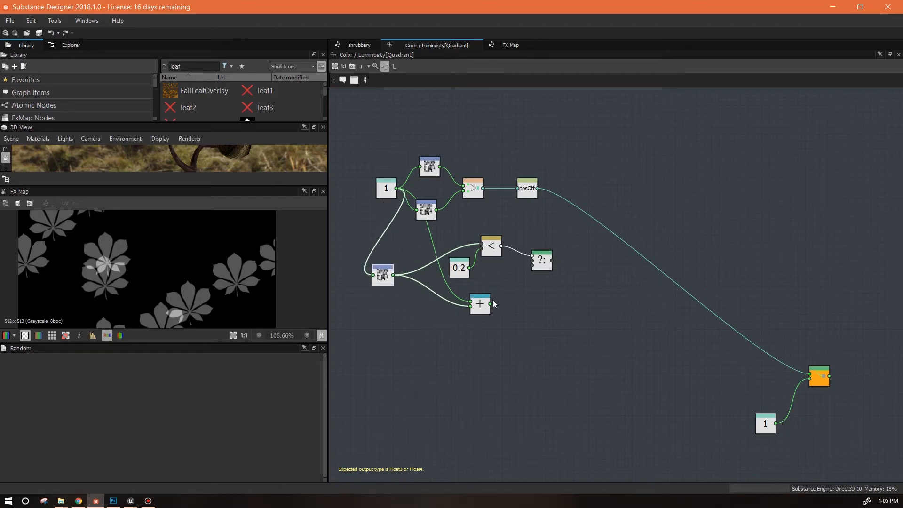
Connect the Add node to If...Else's second input and the third Random node to its third input.
left_click_drag(490, 303, 538, 262)
left_click_drag(394, 277, 532, 265)
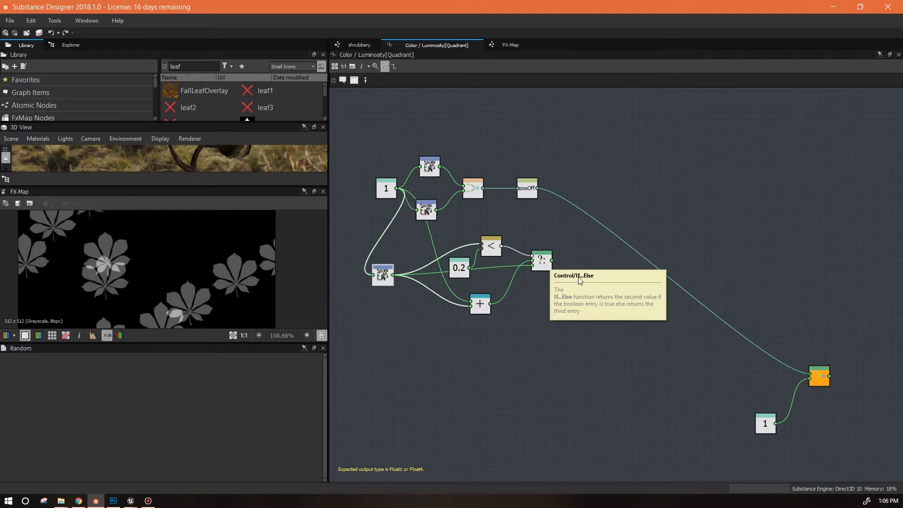
left_click(543, 262)
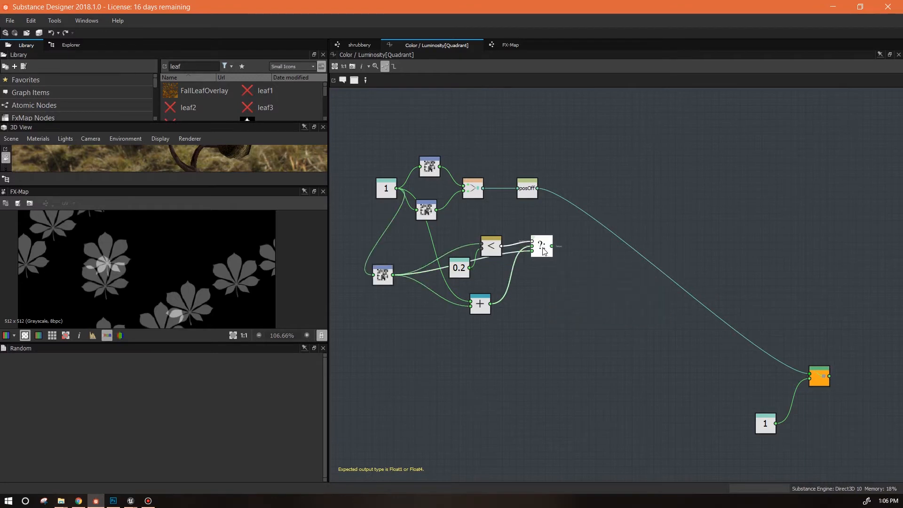
Add a Vector Float2 node after If...Else, tidy the comparison nodes, and feed both vector inputs from If...Else's output.
right_click(576, 260)
mouse_move(667, 266)
mouse_move(741, 280)
left_click(800, 278)
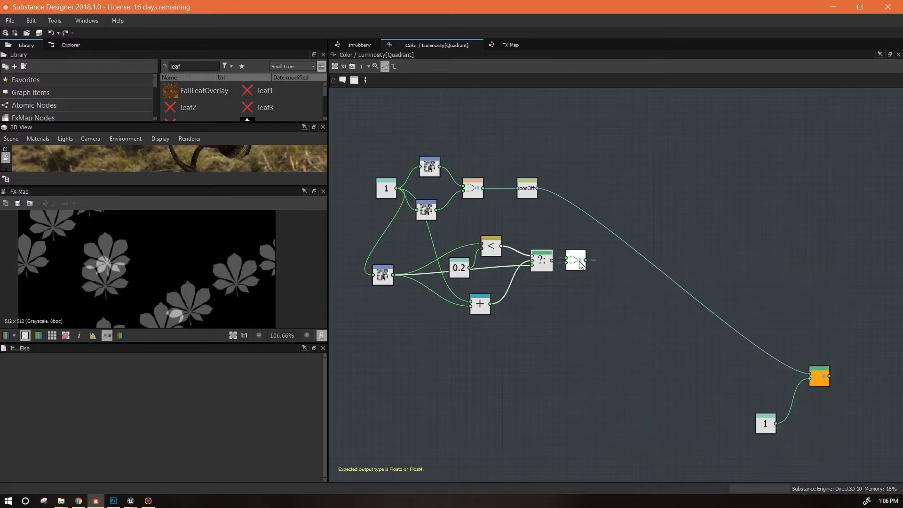
left_click(491, 245)
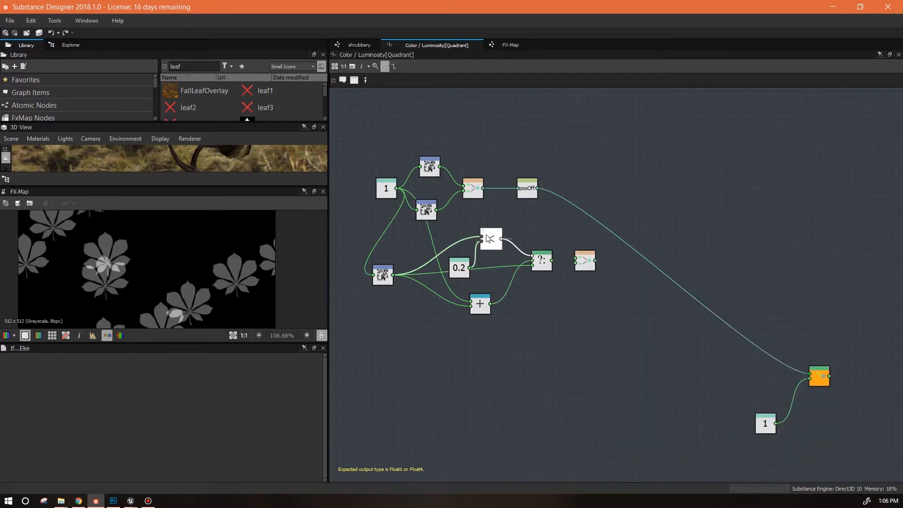
left_click_drag(542, 262, 527, 273)
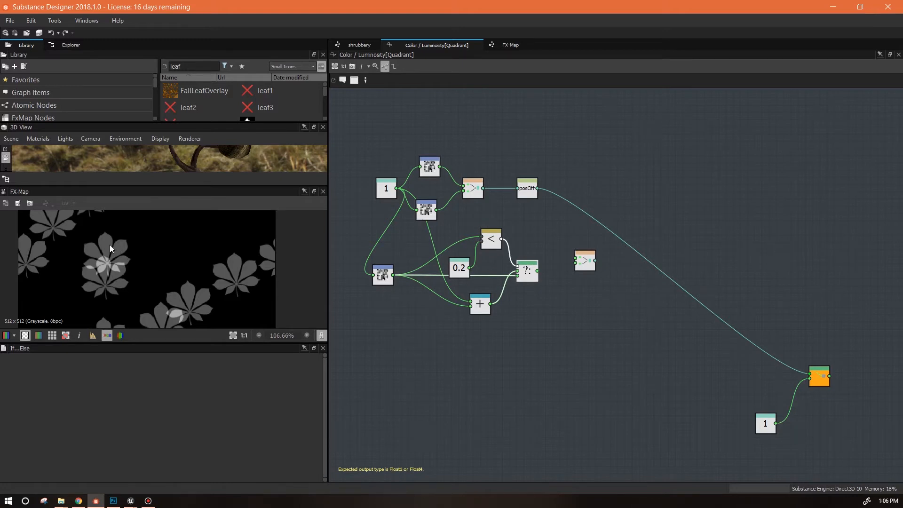
mouse_move(378, 280)
left_mouse_down()
mouse_move(378, 267)
mouse_move(384, 279)
left_mouse_up()
left_click(536, 276)
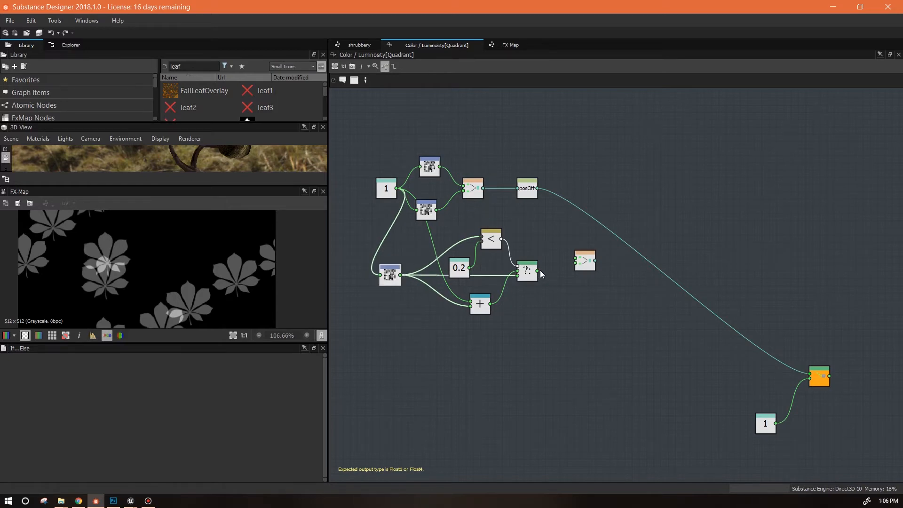
left_click_drag(537, 271, 575, 258)
Add a second Sequence node and place it between the new Vector Float2 node and the output Sequence.
right_click(622, 291)
mouse_move(648, 296)
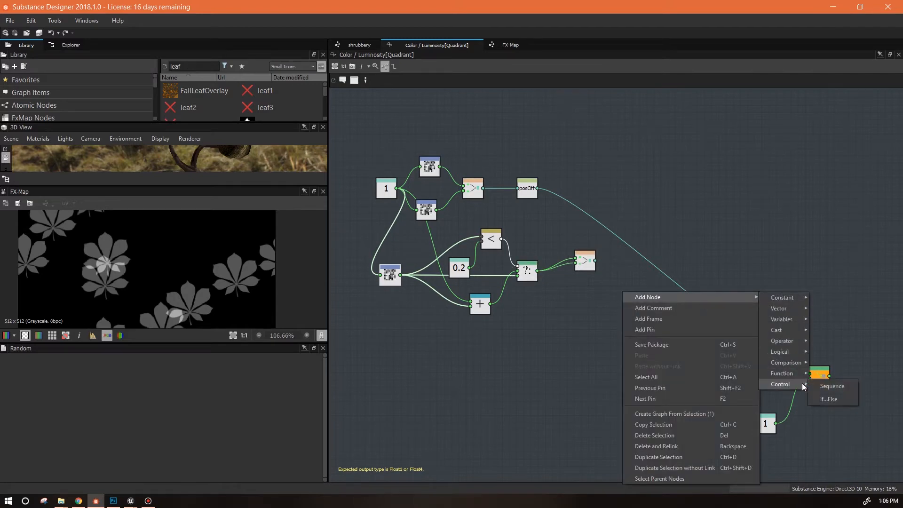
left_click(828, 386)
left_click_drag(584, 261, 563, 261)
left_click_drag(622, 298, 657, 310)
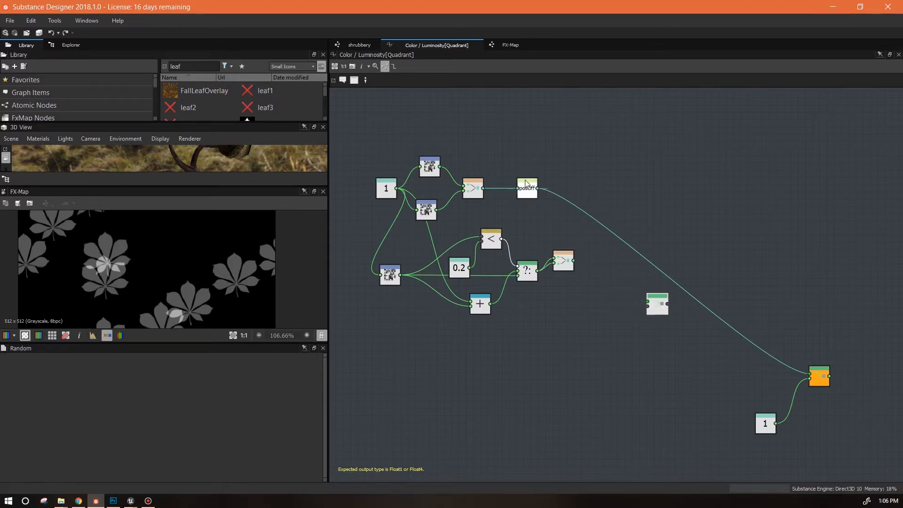
Add a Set variable node and connect the new Vector Float2 node's output to it.
right_click(607, 262)
mouse_move(627, 268)
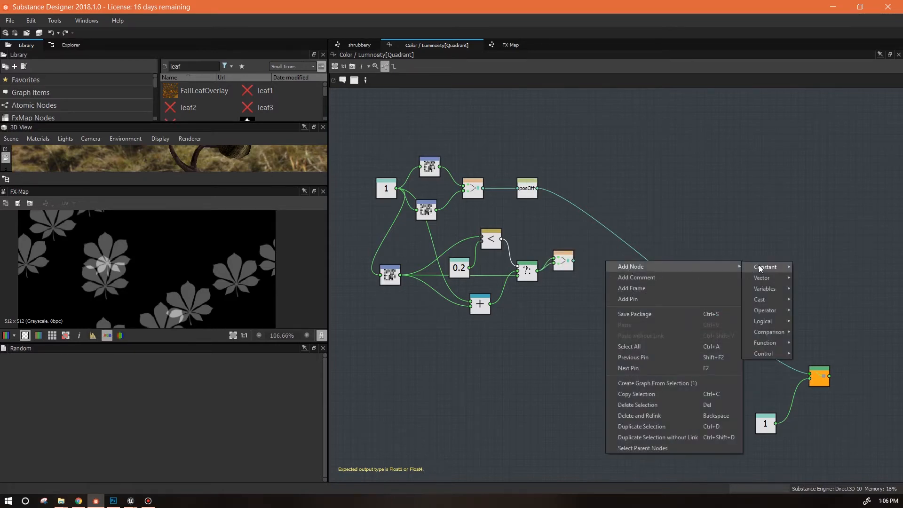
mouse_move(772, 289)
left_click(811, 291)
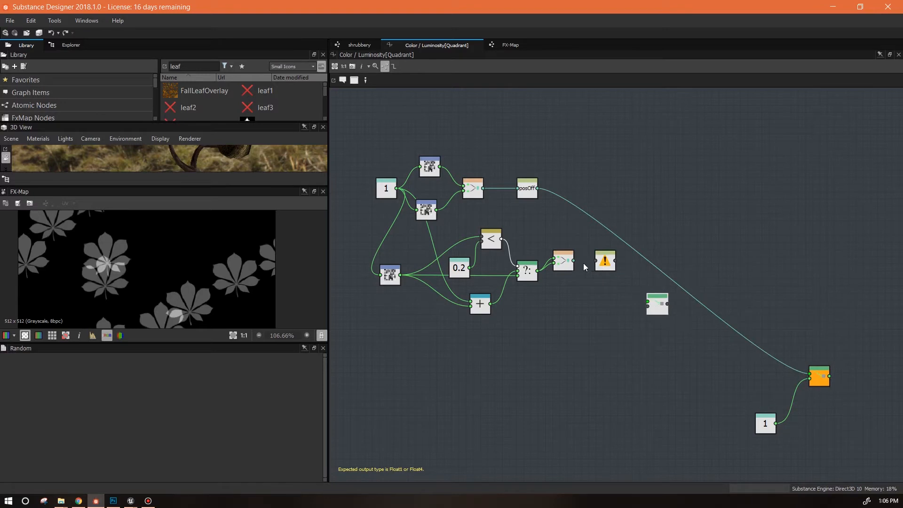
left_click_drag(573, 260, 597, 261)
Name the new Set node's variable size and connect the node to the new Sequence node's second input.
left_click(606, 261)
left_click(66, 368)
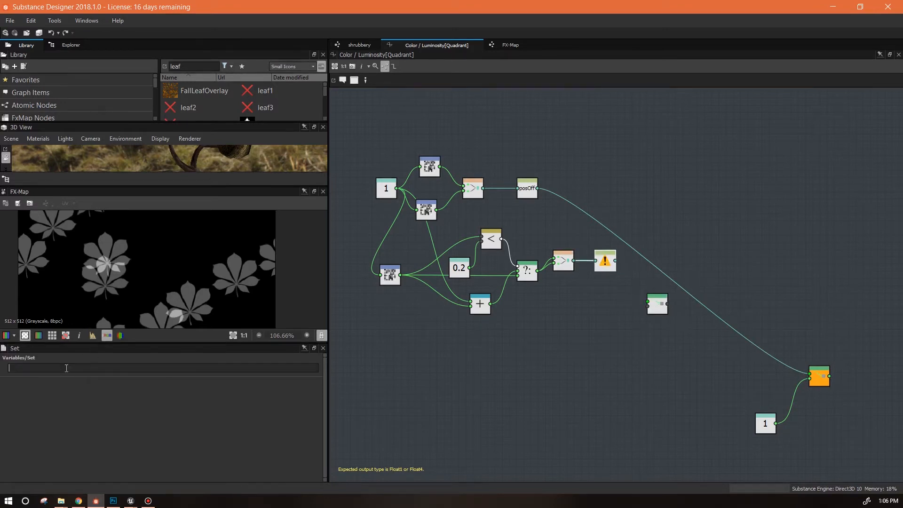
type("size")
key("Return")
left_click_drag(605, 262, 648, 306)
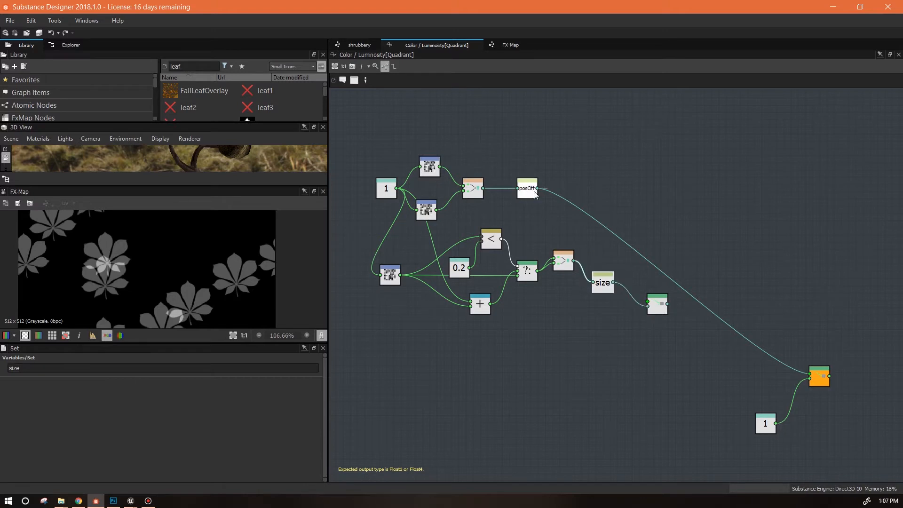
Feed posOff into the new Sequence node's first input and connect that Sequence to the output Sequence's first input.
left_click_drag(538, 188, 809, 373)
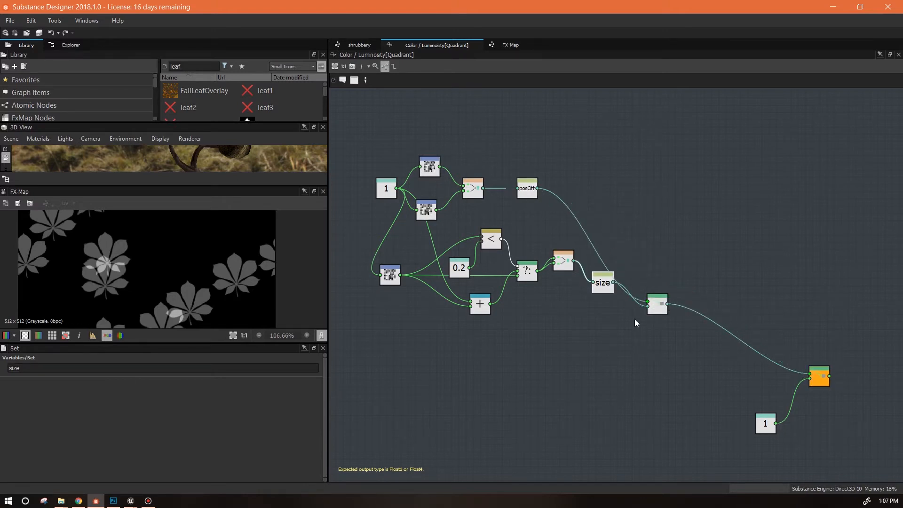
left_click_drag(657, 305, 658, 277)
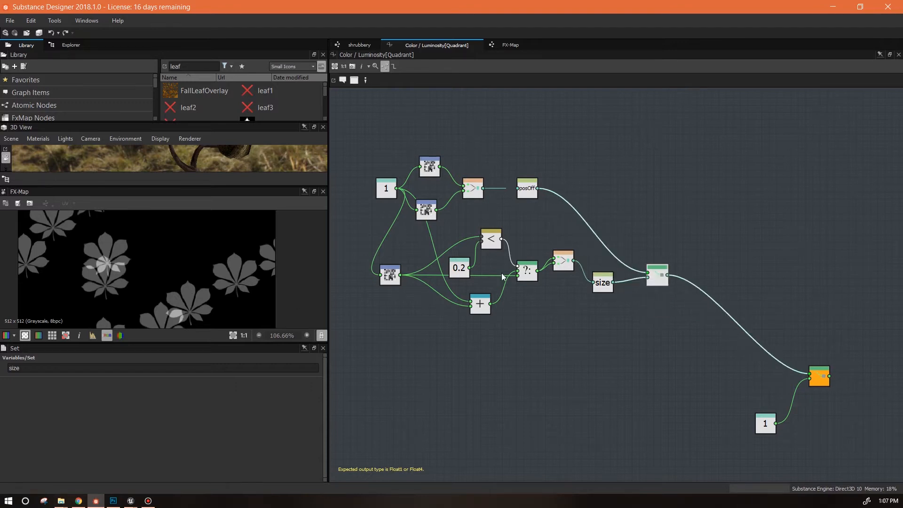
Give the lowest Quadrant's Pattern Size parameter an empty function in the FX-Map and open that function for editing.
left_click(505, 46)
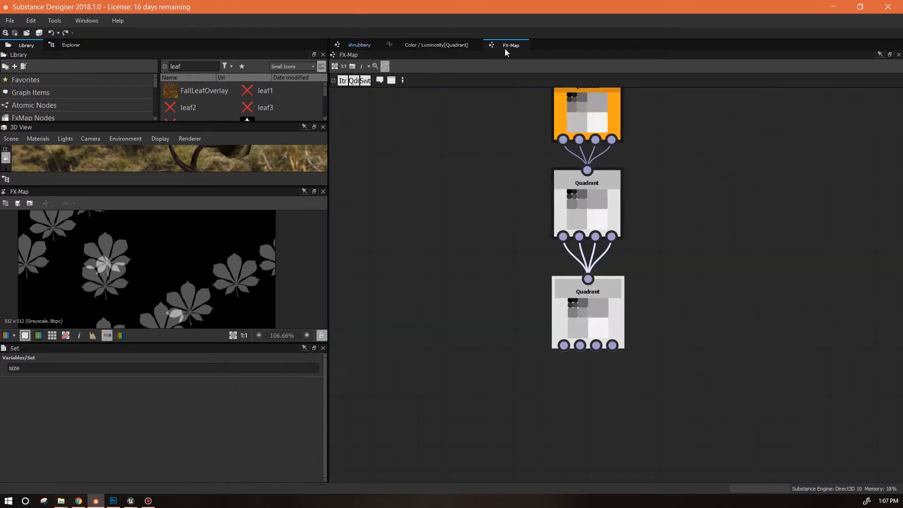
left_click(577, 318)
scroll(325, 396, "down", 2)
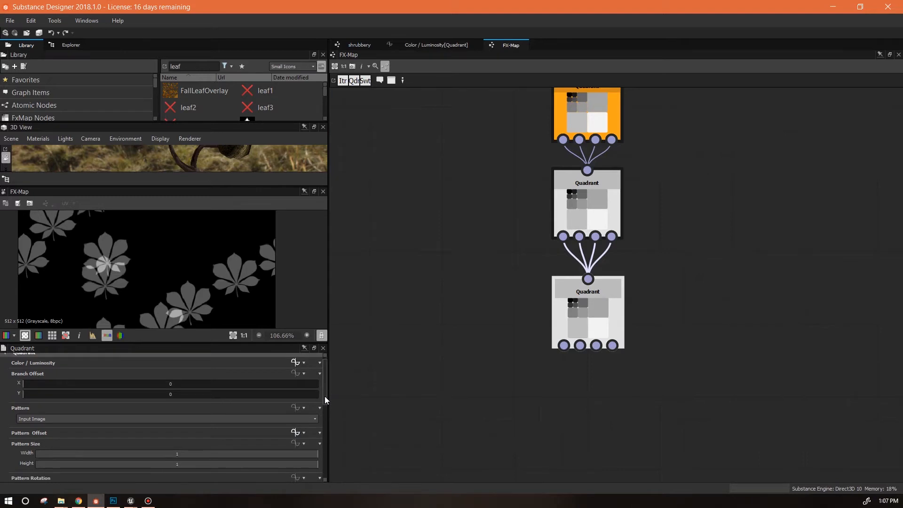
left_click(294, 400)
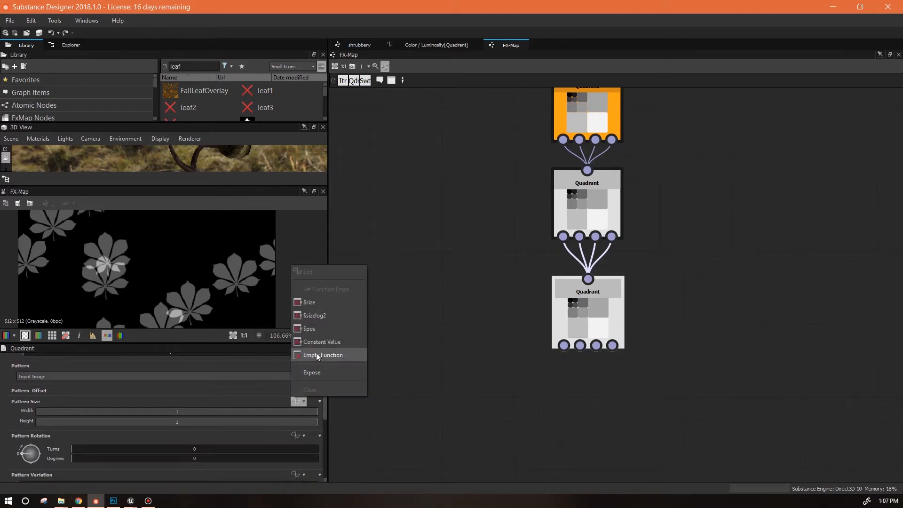
left_click(315, 353)
left_click(295, 401)
Add a Get Float2 node reading the size variable and set it as the Pattern Size function's output.
right_click(509, 259)
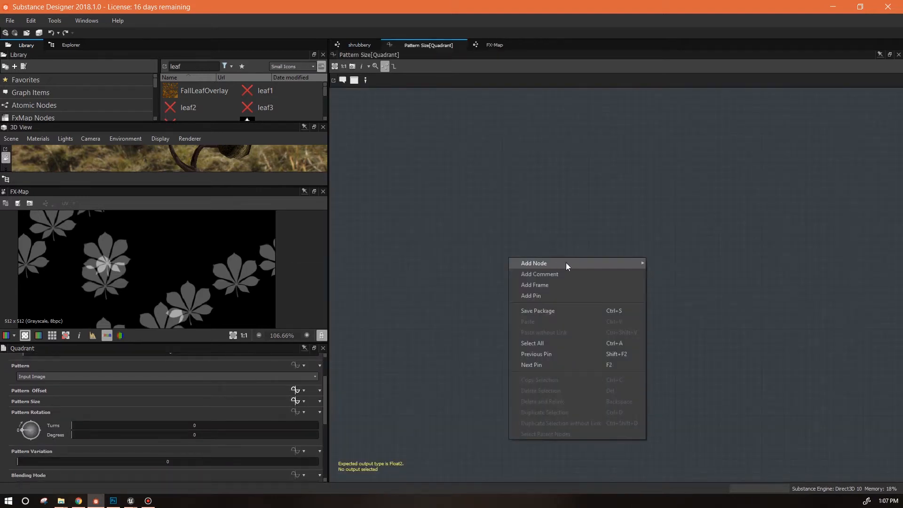
mouse_move(560, 262)
mouse_move(672, 285)
left_click(718, 313)
type("size")
right_click(506, 257)
left_click(535, 291)
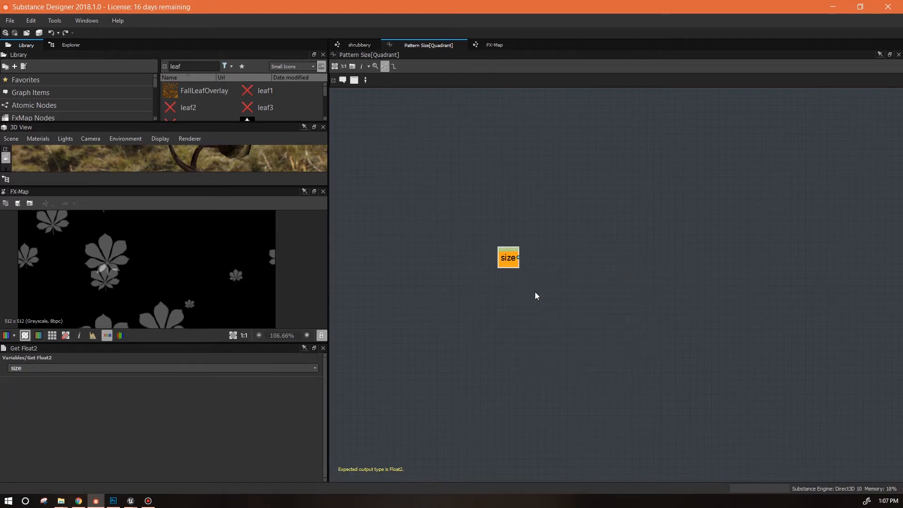
Reopen the lowest Quadrant's Color / Luminosity function and raise the comparison's float constant to 0.301, shifting its node slightly.
scroll(171, 268, "down", 3)
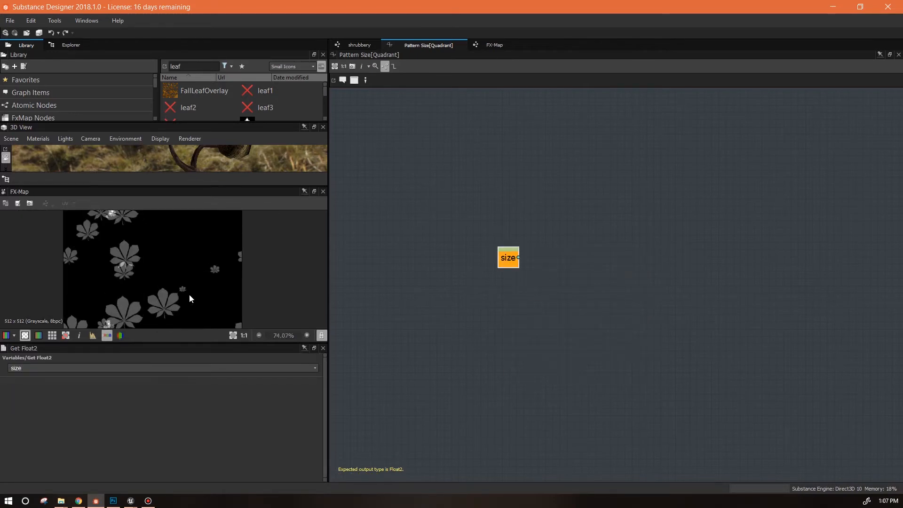
left_click(494, 45)
left_click(591, 301)
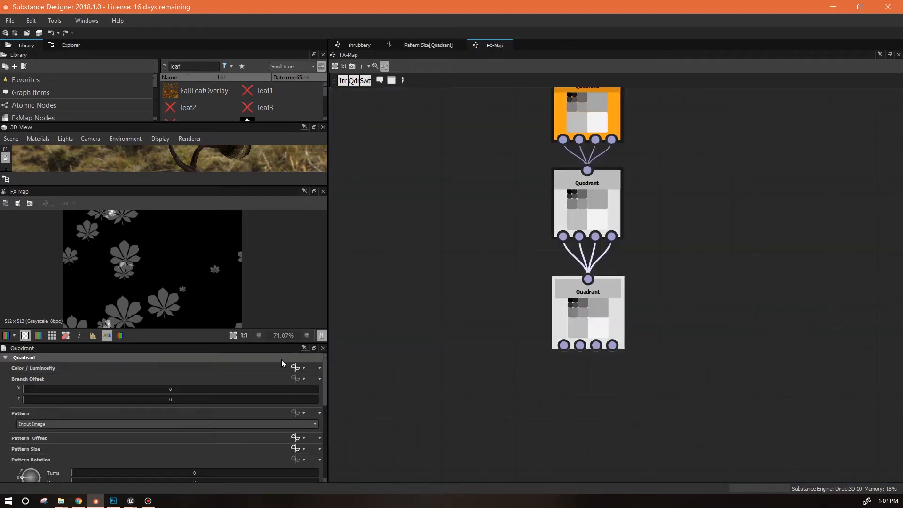
left_click(295, 368)
left_click(461, 254)
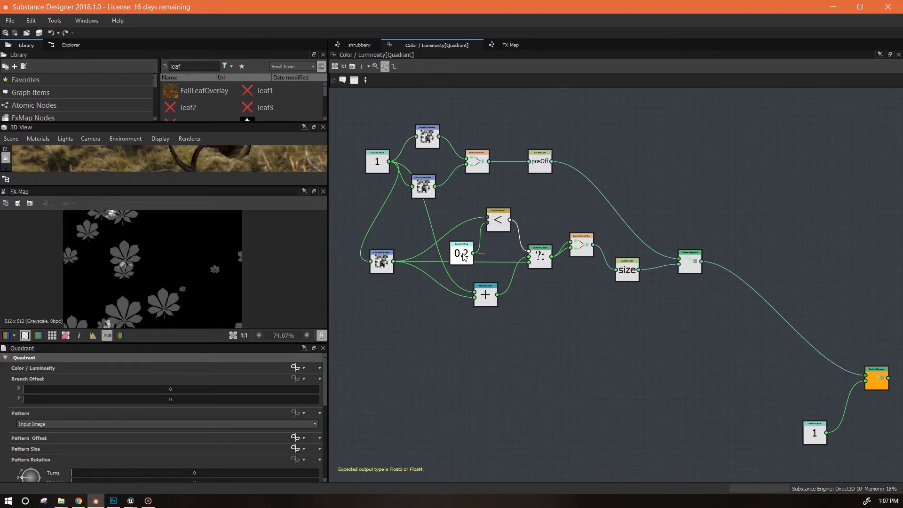
left_click_drag(194, 368, 202, 370)
middle_click_drag(173, 246, 190, 253)
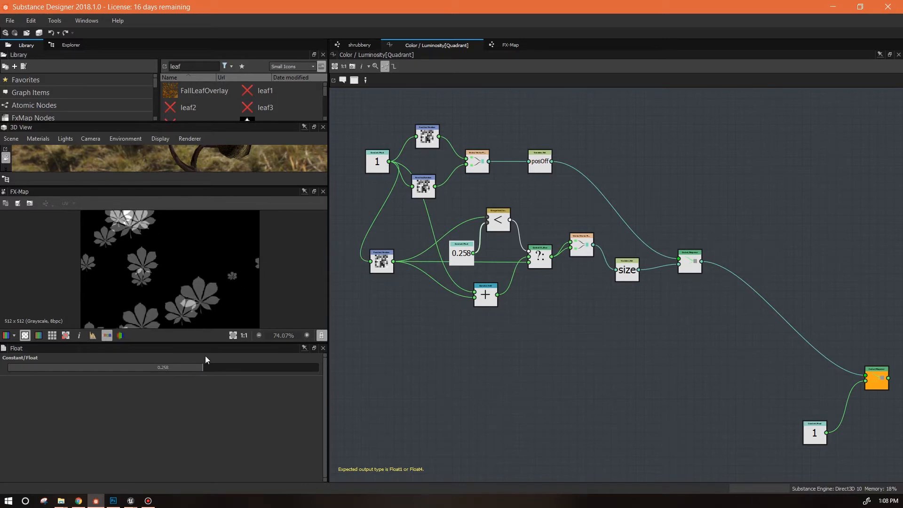
left_click_drag(202, 369, 209, 367)
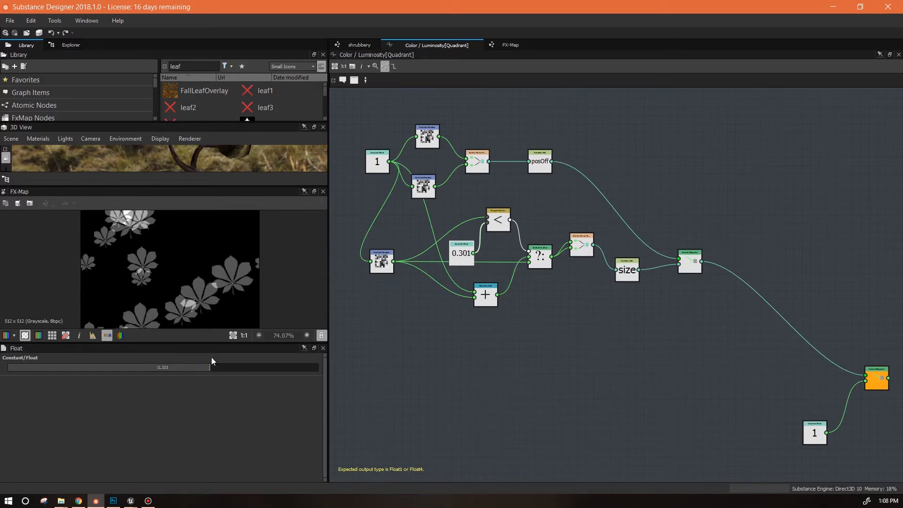
scroll(173, 255, "down", 3)
left_click_drag(460, 254, 456, 237)
Review the lowest Quadrant's remaining pattern parameters in the FX-Map, including Pattern Rotation and Pattern Variation.
middle_click_drag(572, 354, 487, 288)
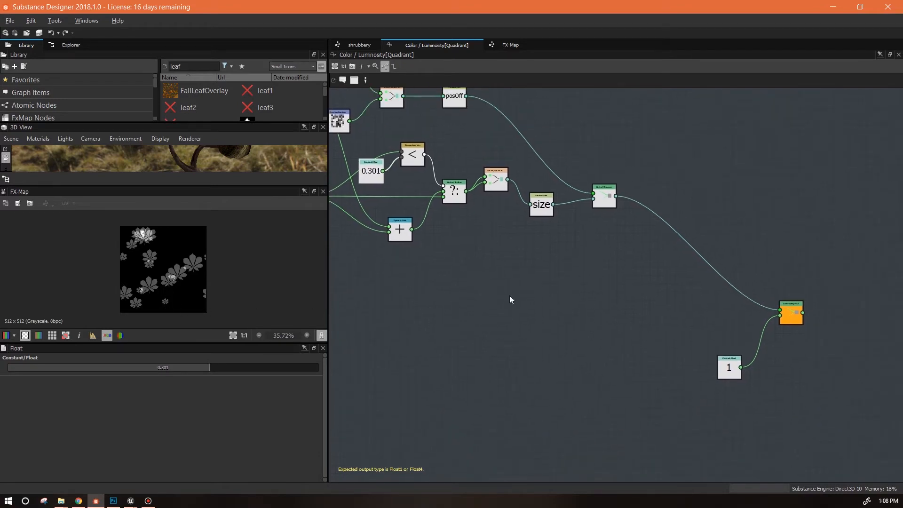
left_click(510, 44)
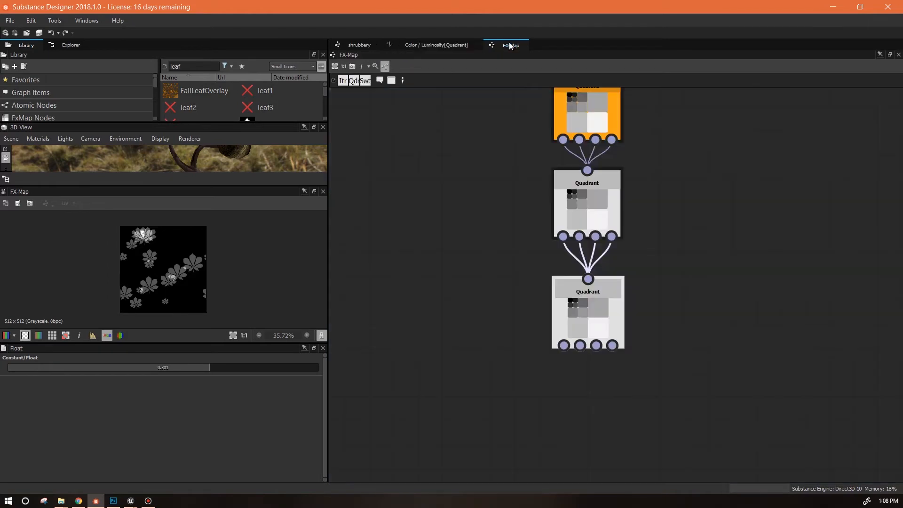
left_click(587, 313)
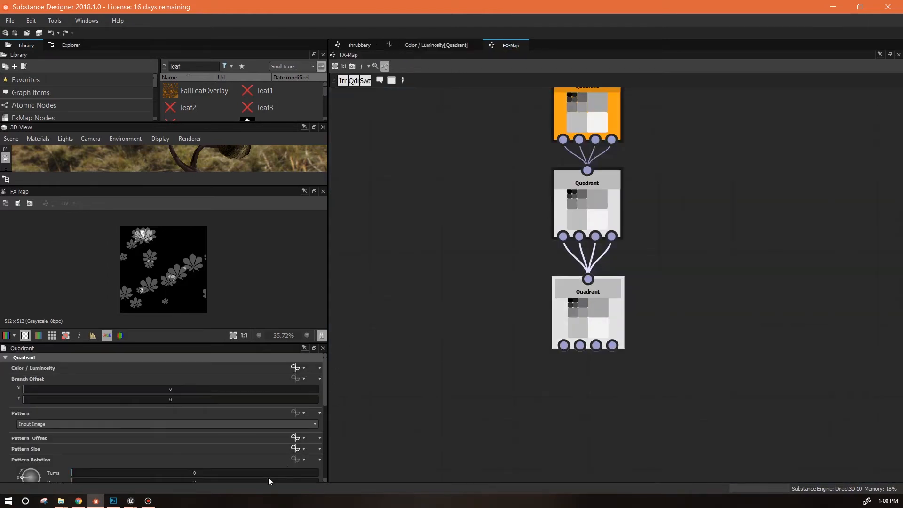
left_click_drag(326, 397, 325, 425)
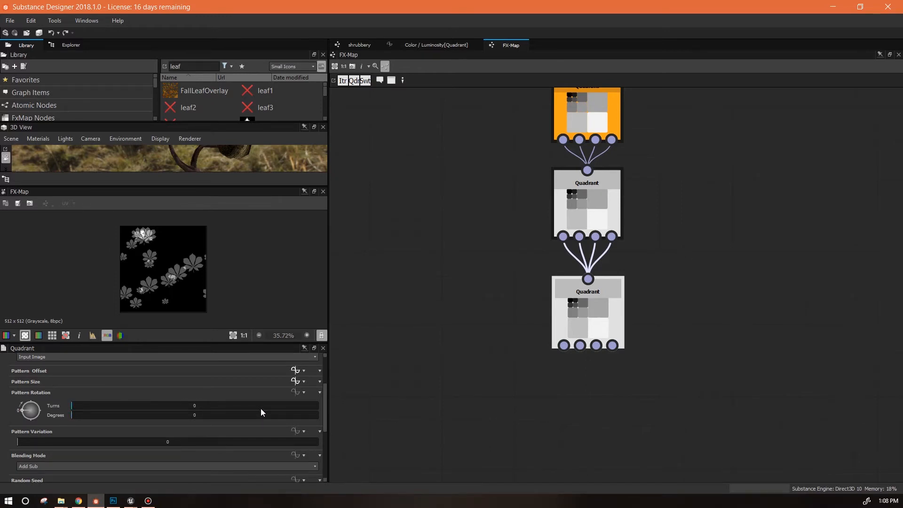
left_click_drag(327, 416, 326, 370)
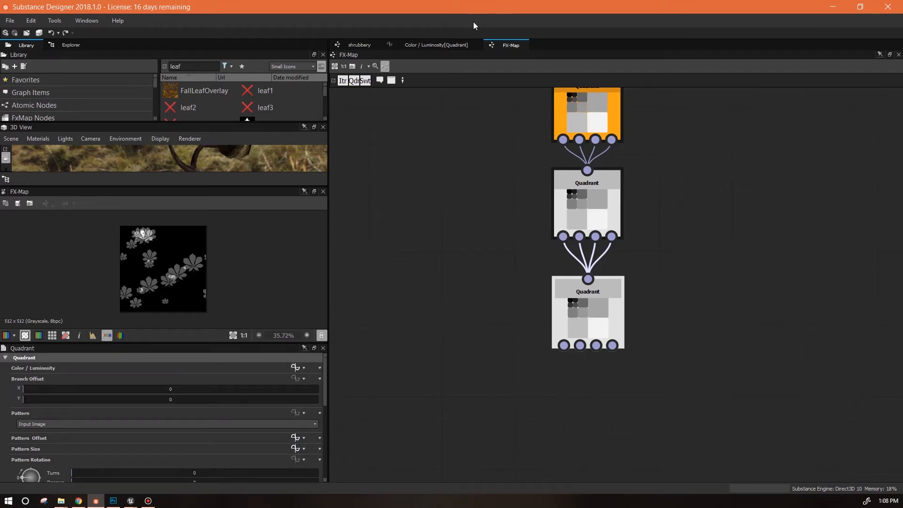
Add a Random node below the size nodes in the Color / Luminosity function and feed it from the constant 1.
left_click(450, 45)
middle_click_drag(512, 395, 586, 375)
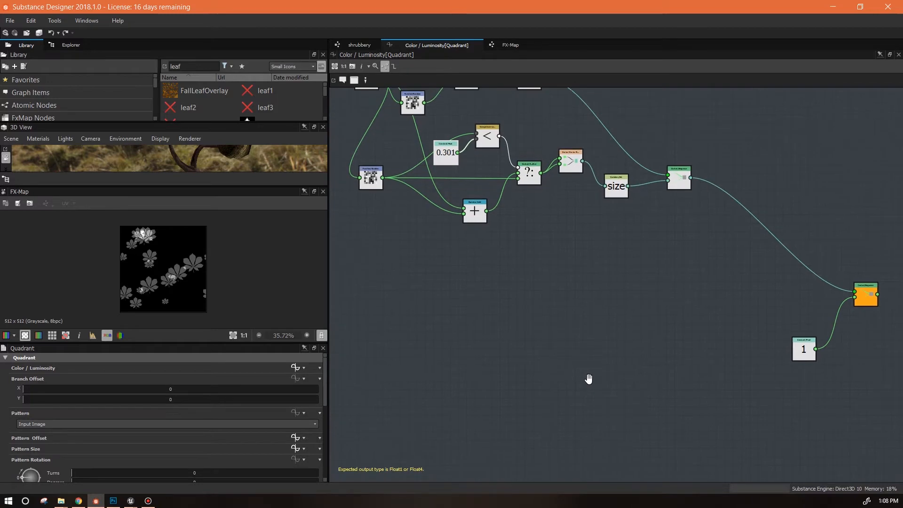
right_click(504, 308)
mouse_move(556, 314)
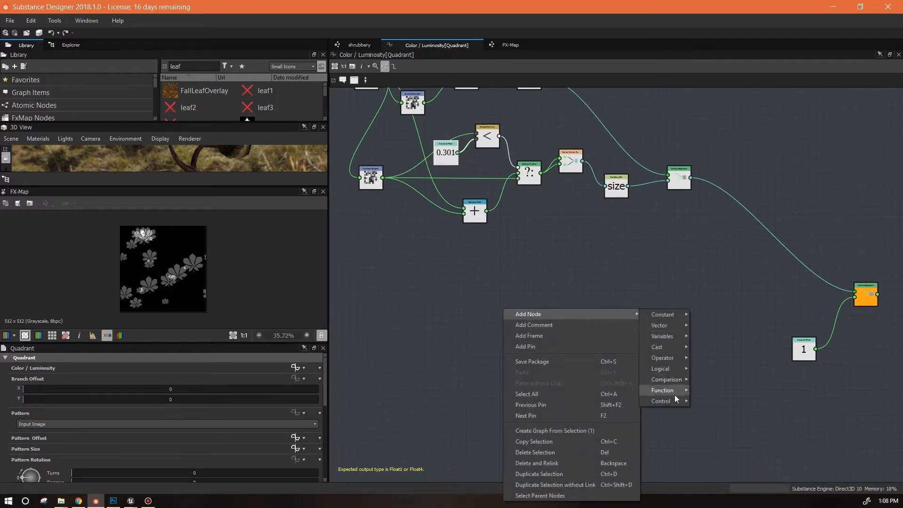
mouse_move(675, 390)
left_click(734, 488)
middle_click_drag(530, 322, 627, 369)
left_click_drag(477, 134, 591, 364)
middle_click_drag(687, 411, 545, 367)
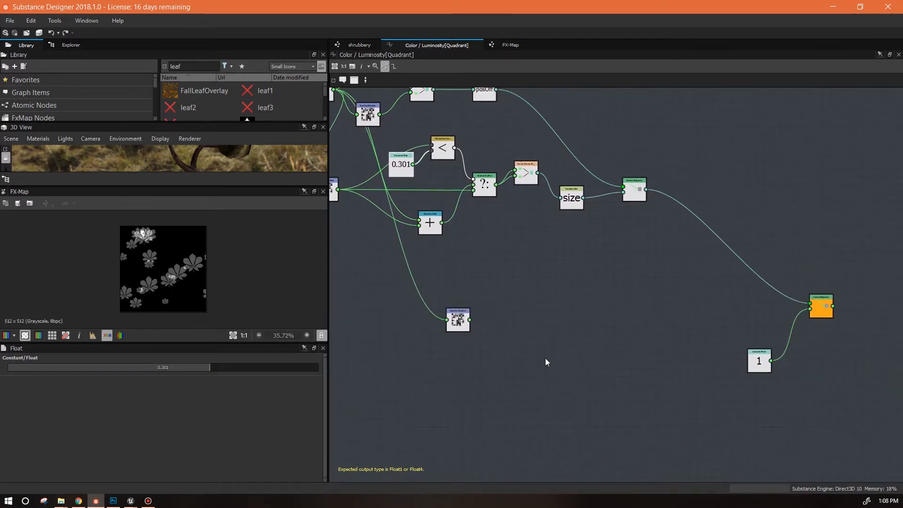
left_click_drag(471, 326, 514, 320)
Add a Set variable node beside the new Random node.
right_click(550, 306)
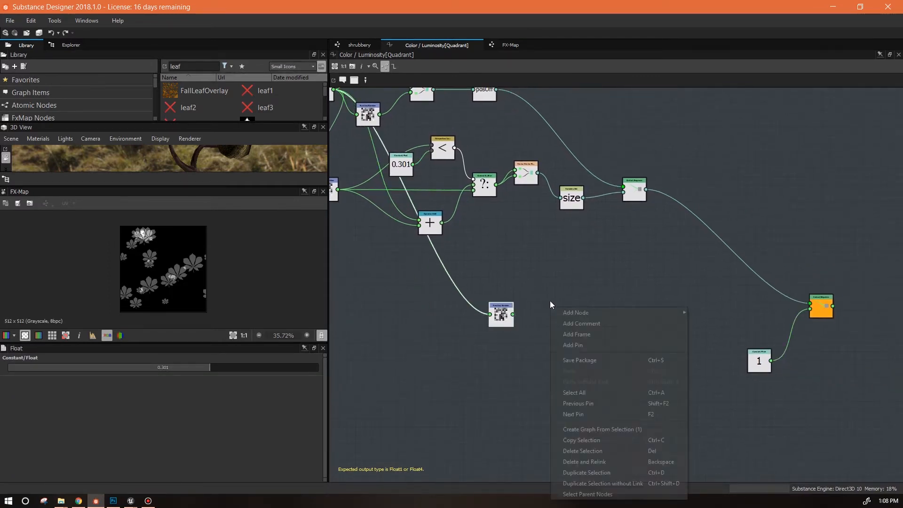
mouse_move(605, 316)
mouse_move(710, 334)
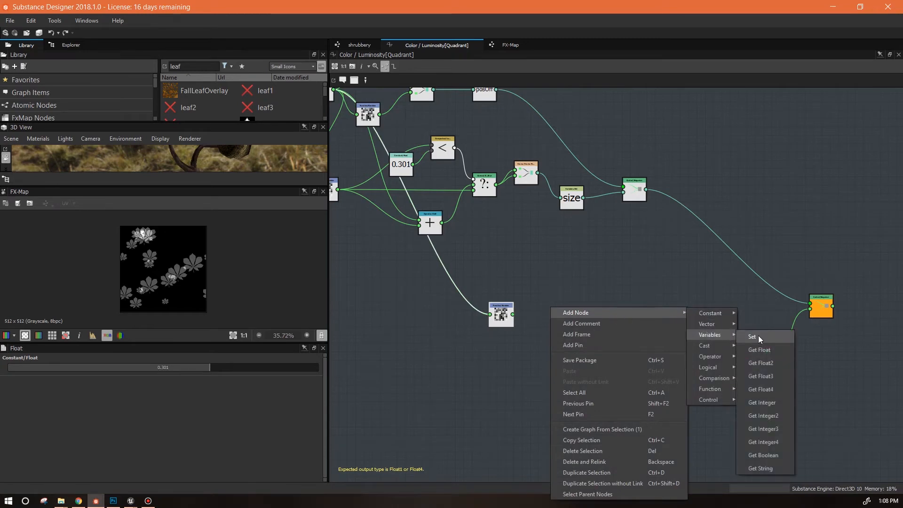
Add a Set variable node named rotation and feed it from the lower Random node.
left_click(760, 370)
left_click_drag(512, 314, 548, 314)
left_click(559, 314)
left_click(19, 368)
type("rotation")
key("Return")
Add a Sequence node and wire the rotation variable and the position-and-size sequence toward the output sequence.
right_click(617, 260)
mouse_move(630, 264)
mouse_move(781, 350)
left_click(831, 359)
left_click_drag(571, 314, 631, 284)
left_click_drag(646, 190, 810, 303)
In the FX-Map graph, open a function for the bottom Quadrant node's Pattern Rotation.
left_click(508, 45)
left_click(584, 326)
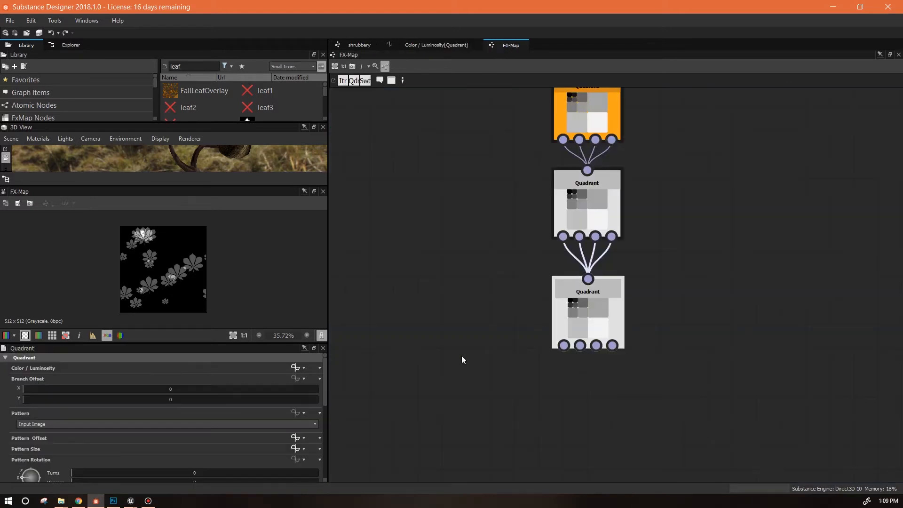
left_click(295, 459)
left_click(351, 382)
left_click(295, 459)
Add a Get Float node that reads the variable rotation and set it as the function's output.
right_click(499, 182)
mouse_move(626, 188)
mouse_move(663, 207)
left_click(706, 211)
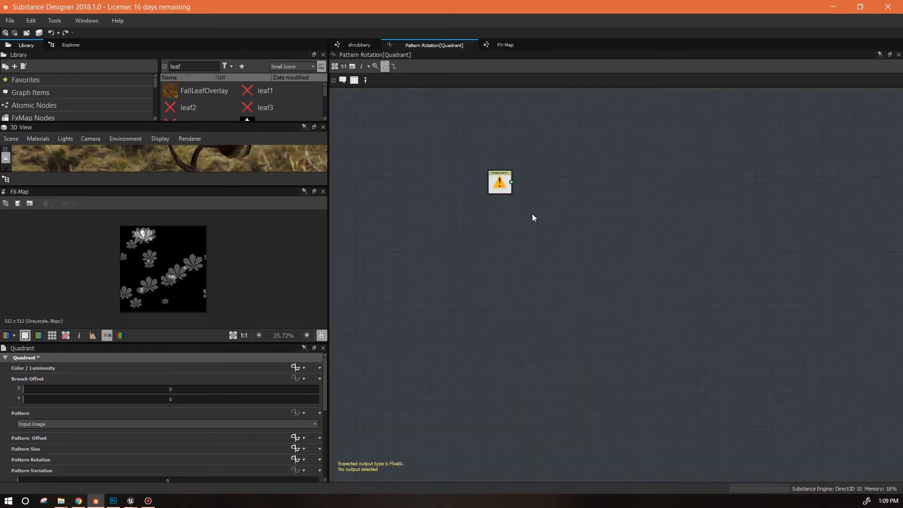
left_click(502, 185)
left_click(189, 368)
type("rotation")
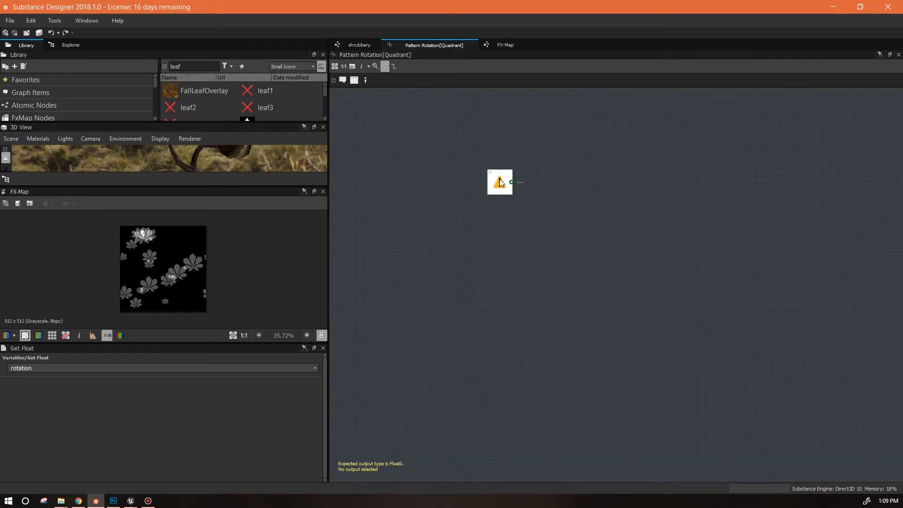
right_click(500, 180)
left_click(535, 218)
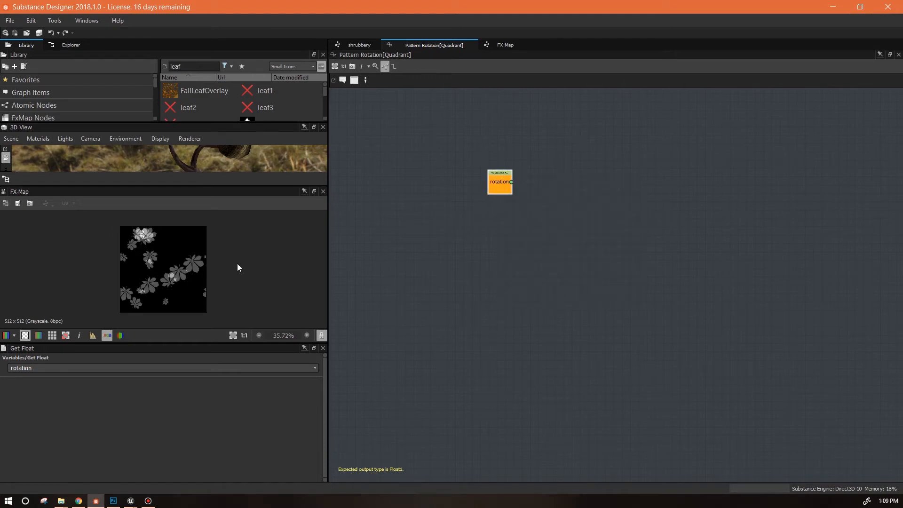
scroll(168, 278, "up", 4)
scroll(123, 235, "down", 3)
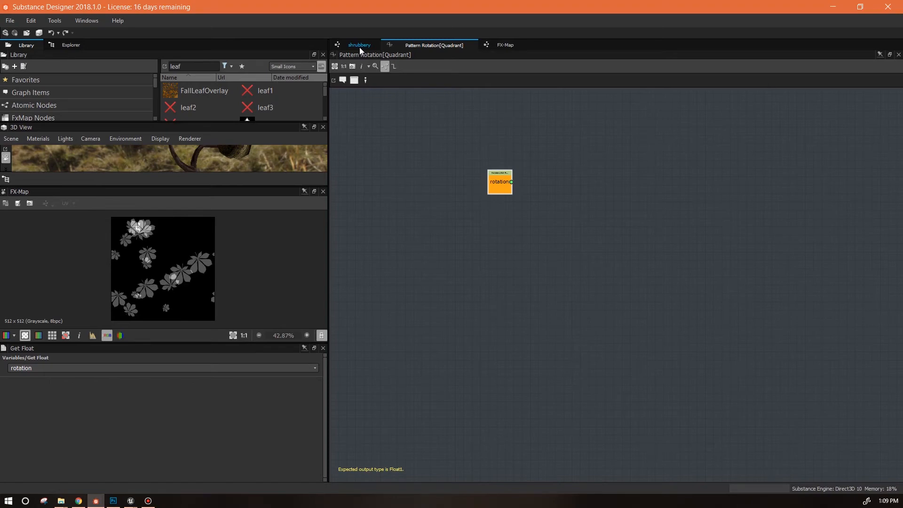
Add an Iterate node to the FX-Map graph and connect its second output to the top Quadrant.
left_click(499, 45)
key("f")
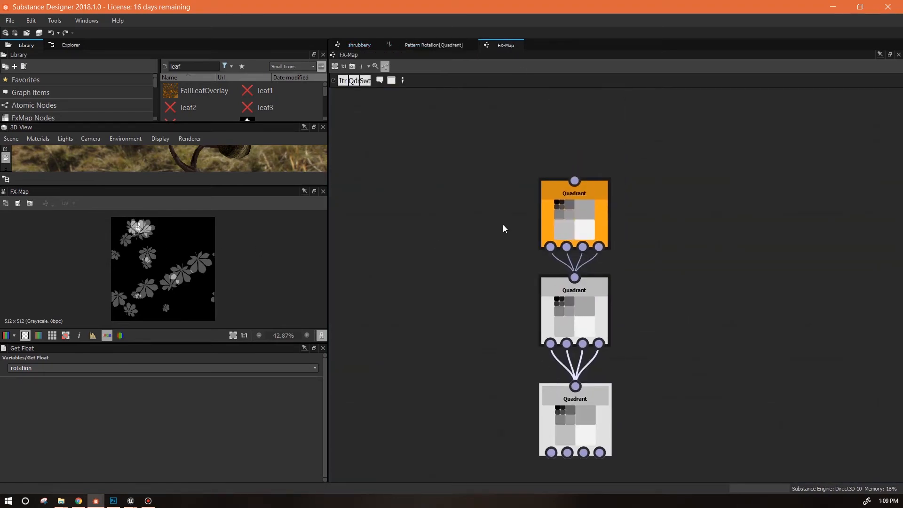
middle_click_drag(622, 134, 604, 176)
right_click(609, 153)
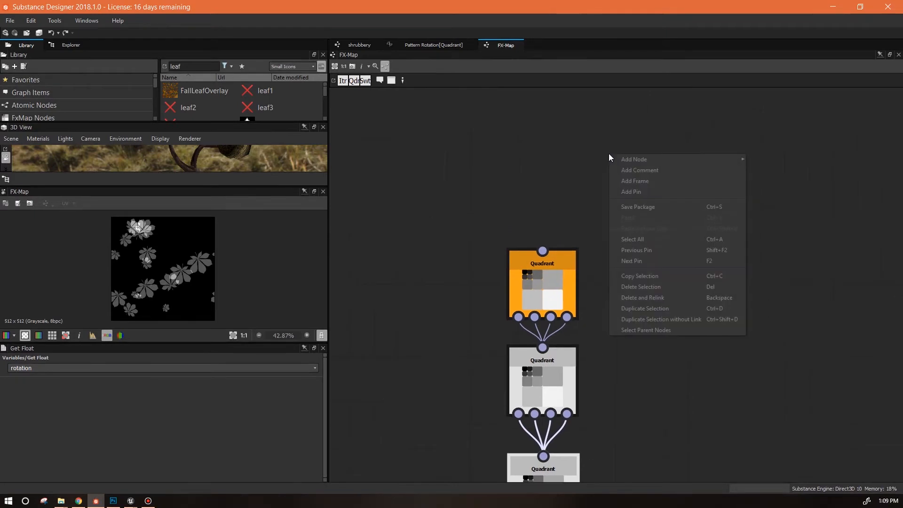
mouse_move(663, 159)
left_click(776, 187)
left_click_drag(613, 157, 581, 299)
scroll(510, 197, "up", 3)
scroll(661, 287, "down", 3)
left_click_drag(595, 209, 606, 233)
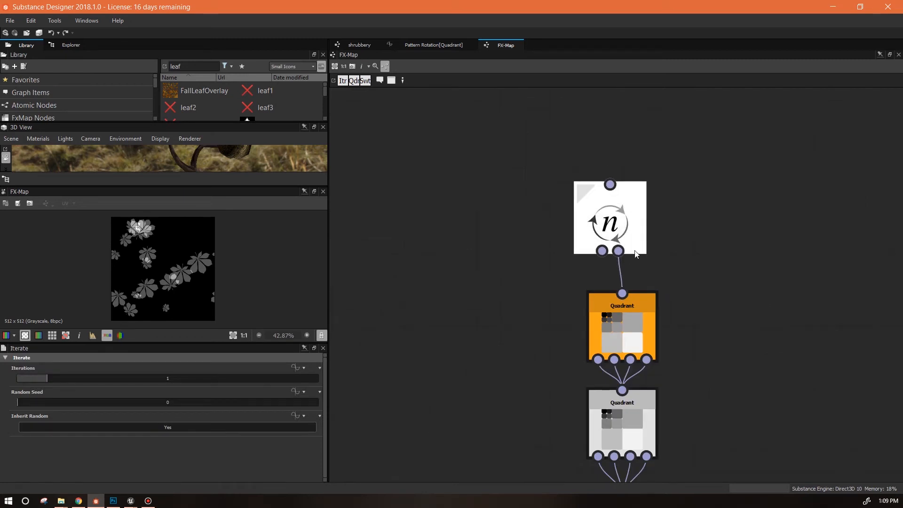
Make the Iterate node the graph's root and set its Iterations to 3, aligning it above the Quadrant chain.
right_click(618, 223)
left_click(670, 267)
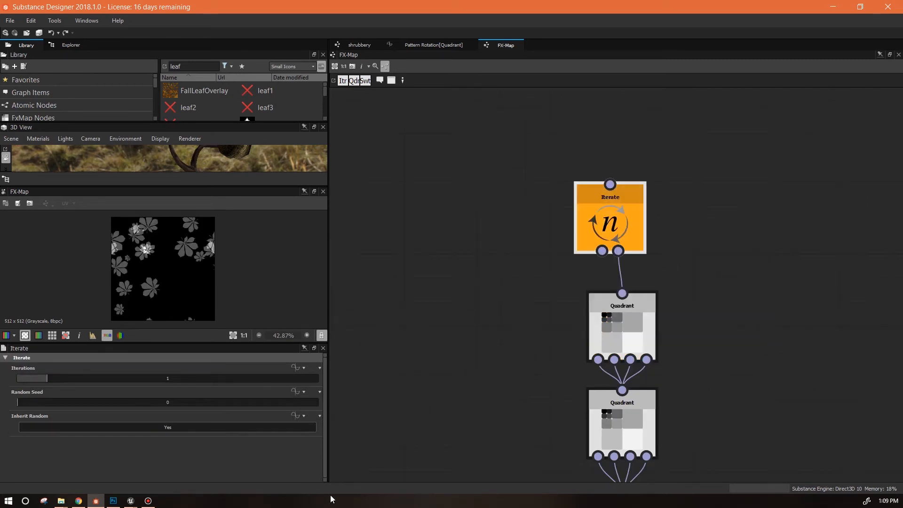
left_click_drag(59, 382, 97, 379)
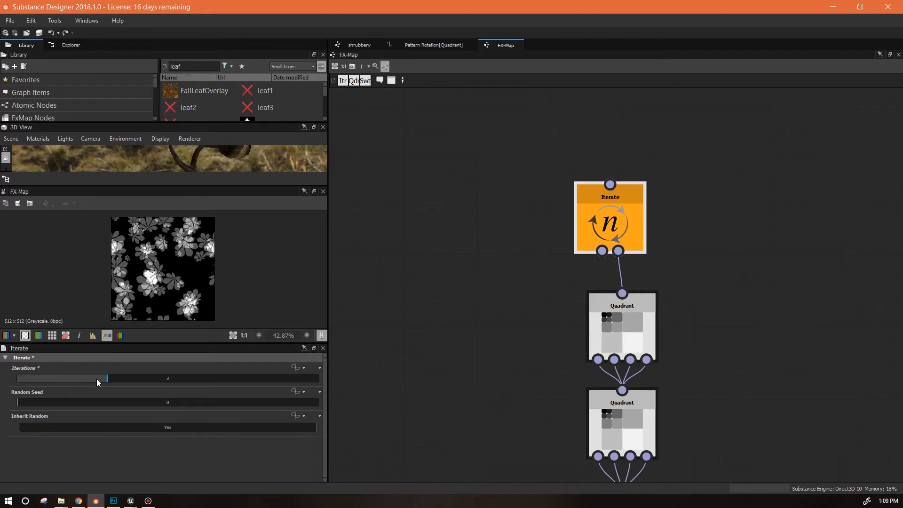
mouse_move(611, 209)
left_mouse_down()
mouse_move(630, 222)
mouse_move(621, 222)
left_mouse_up()
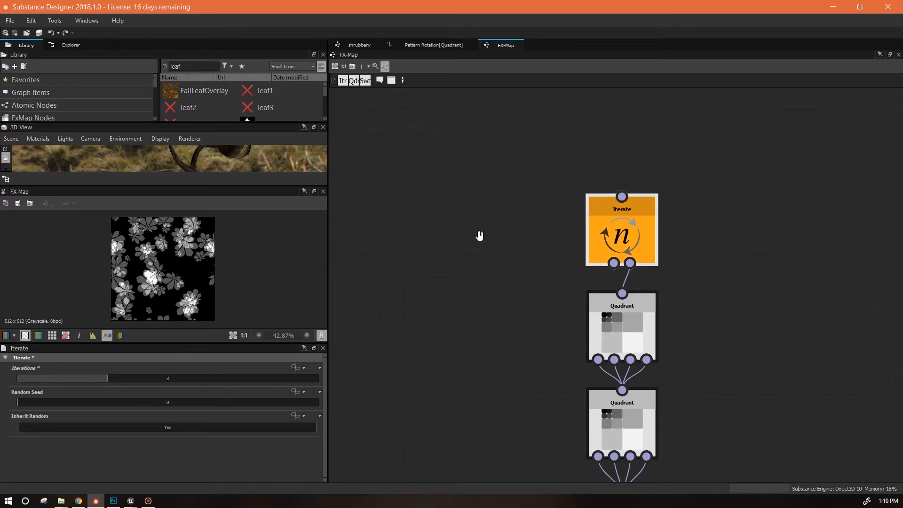
middle_click_drag(479, 236, 486, 110)
scroll(503, 221, "down", 4)
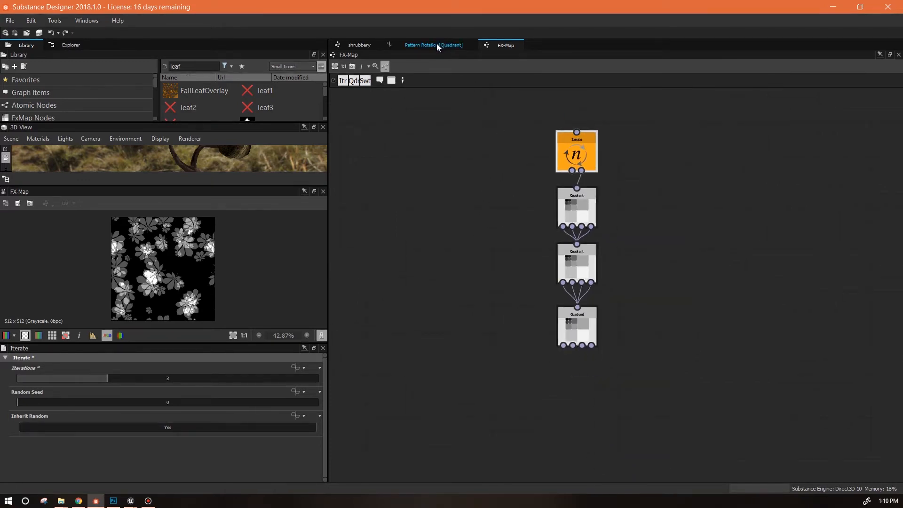
Return to the shrubbery graph and examine the overlapping leaves in the FX-Map preview.
left_click(359, 45)
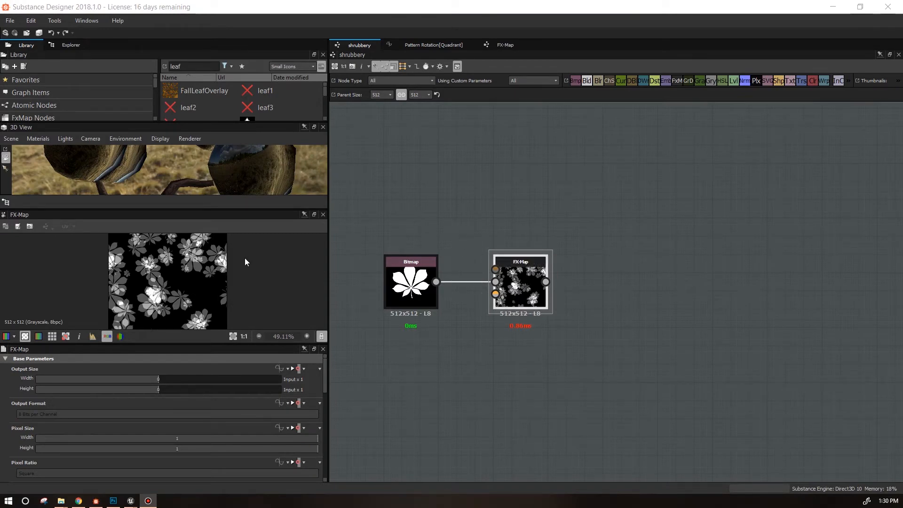
left_click_drag(198, 207, 221, 181)
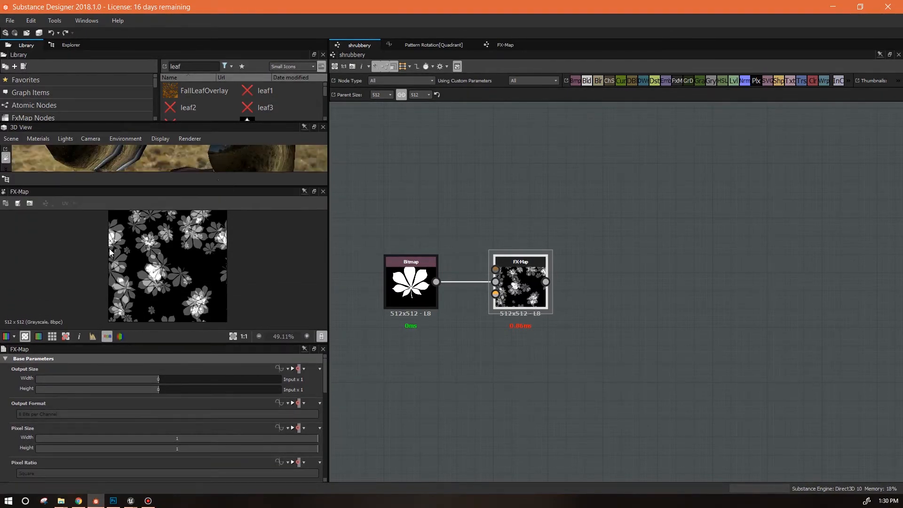
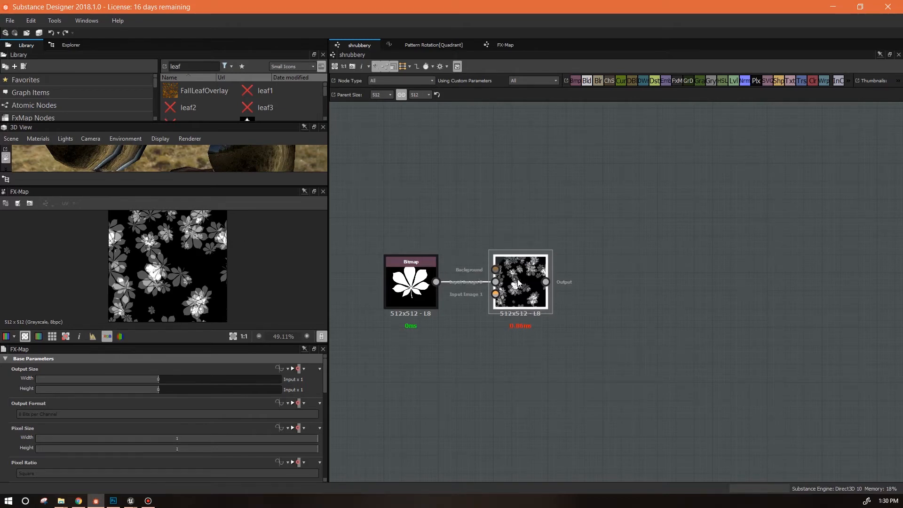
middle_click_drag(646, 264, 599, 251)
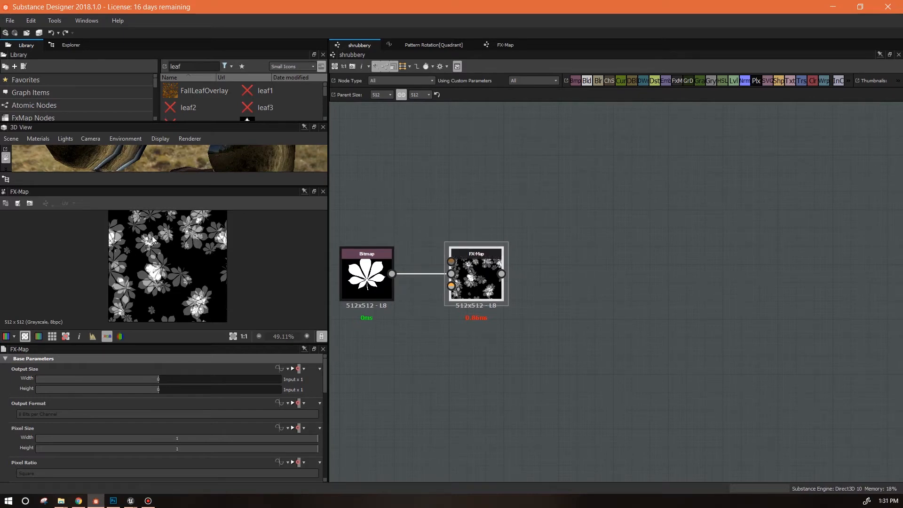
scroll(160, 267, "up", 5)
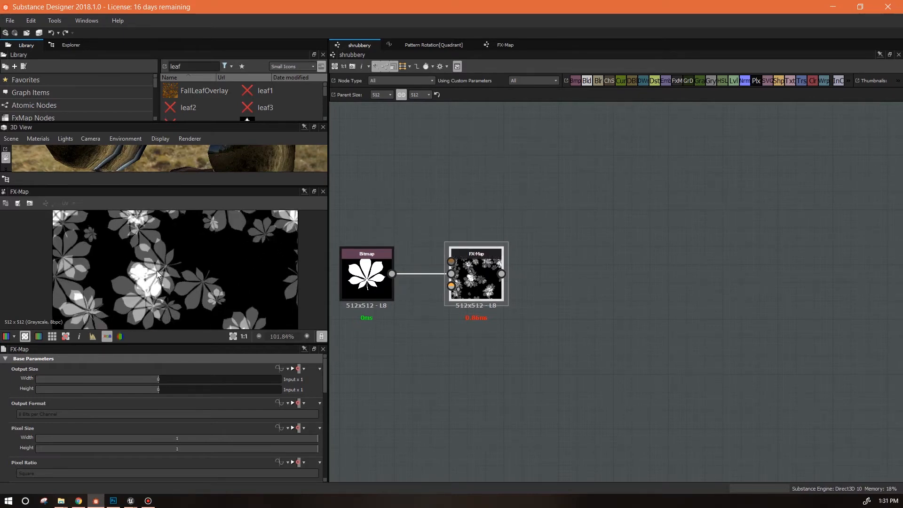
scroll(156, 282, "down", 2)
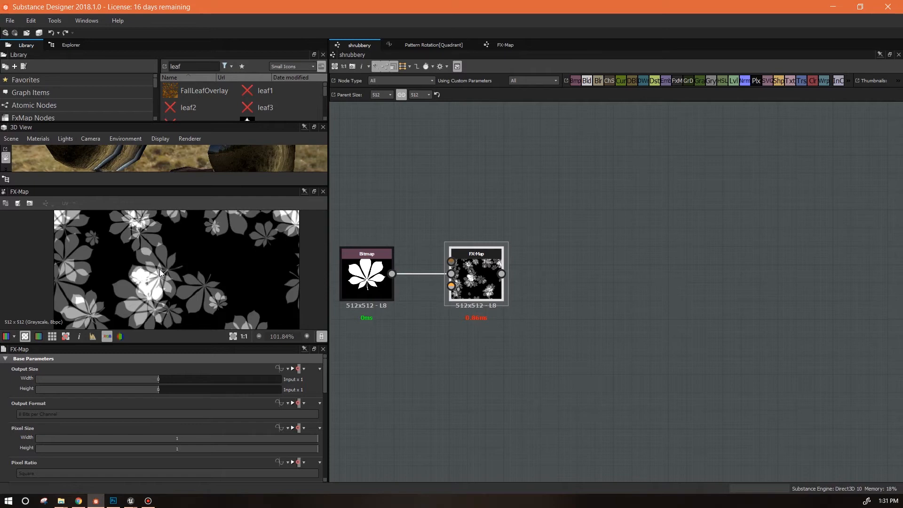
Try the FX-Map's Global Opacity at 2 and about 3.17, and reset it to 1.
left_click_drag(324, 377, 334, 469)
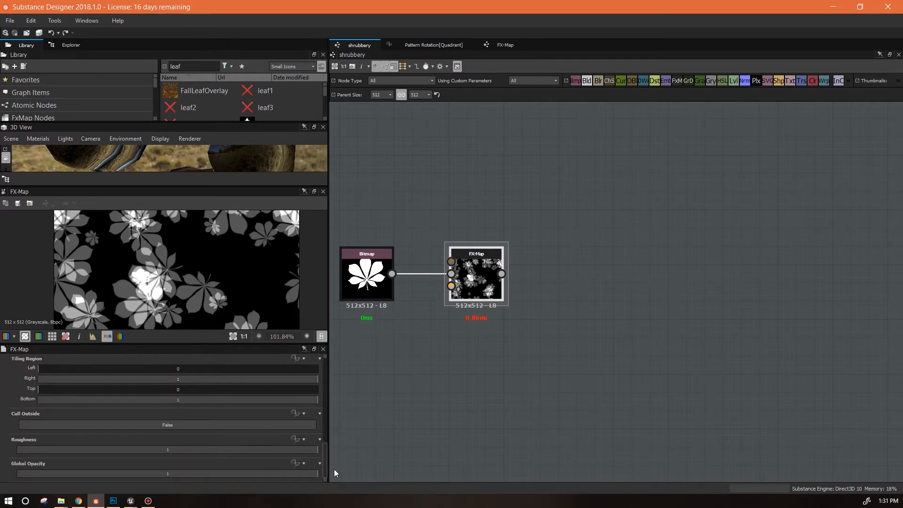
double_click(168, 474)
type("2")
key("Return")
left_click_drag(160, 475, 256, 477)
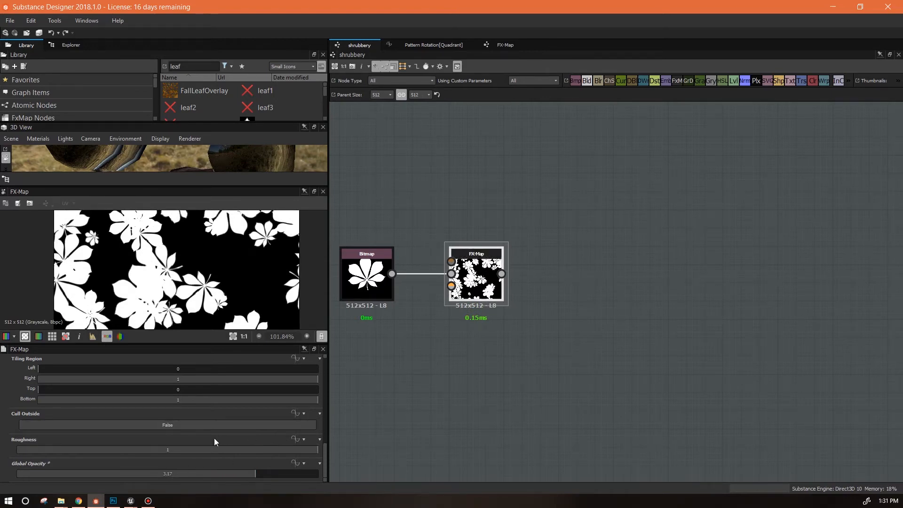
double_click(169, 472)
type("1")
key("Return")
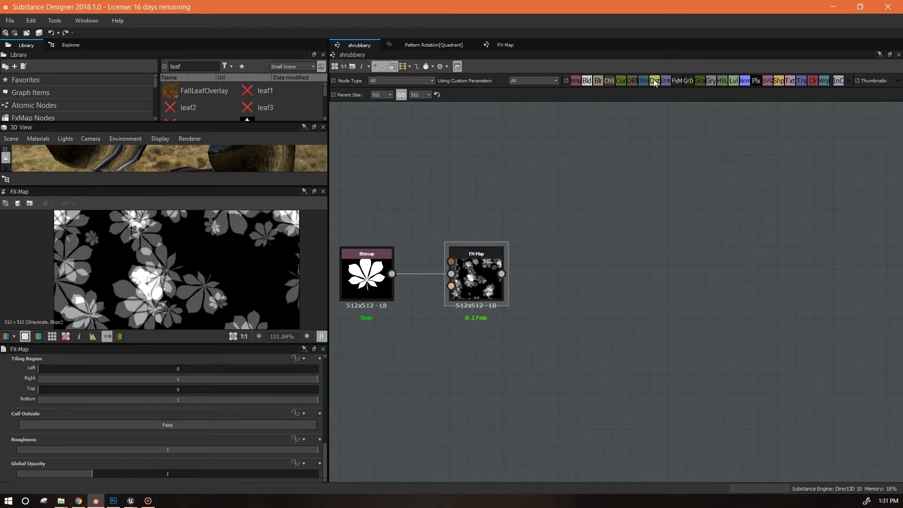
Add a Levels node fed by the FX-Map and lower its white input level until the leaves turn solid white.
left_click_drag(732, 81, 532, 387)
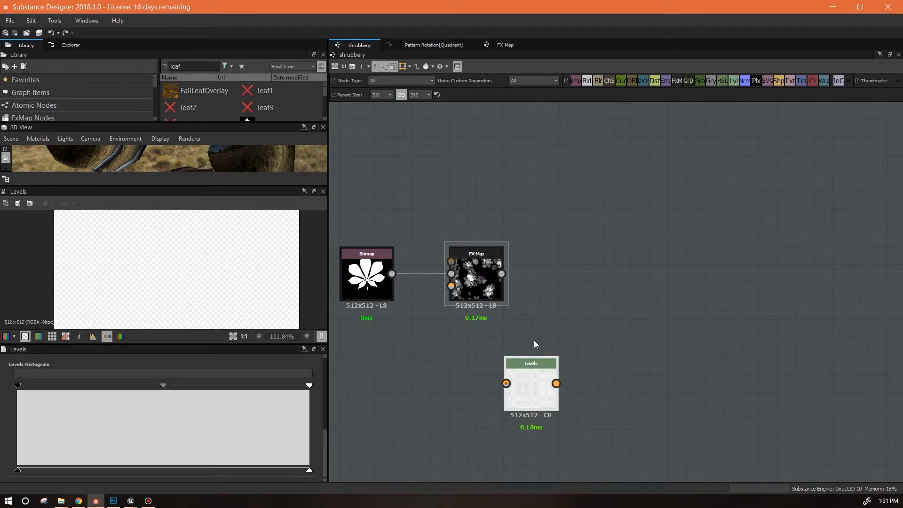
left_click_drag(501, 274, 506, 384)
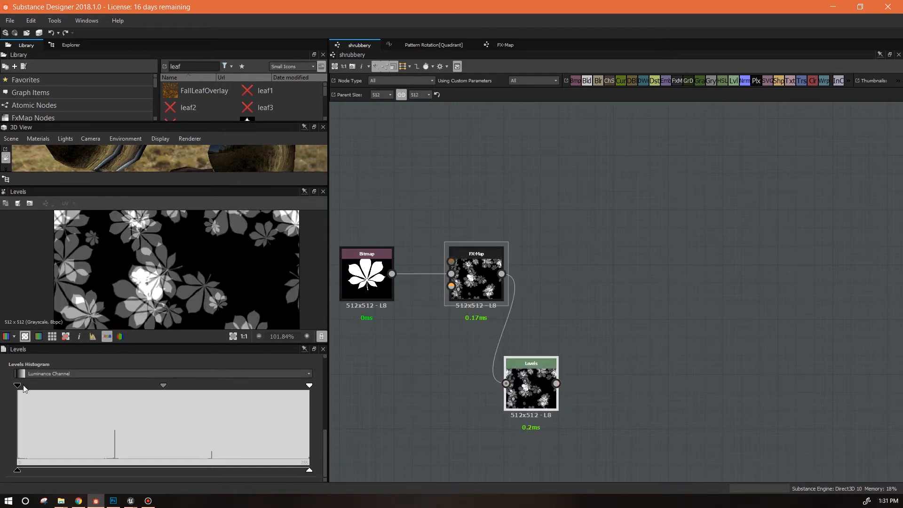
left_click_drag(309, 385, 103, 387)
left_click_drag(533, 396, 496, 388)
left_click(473, 285)
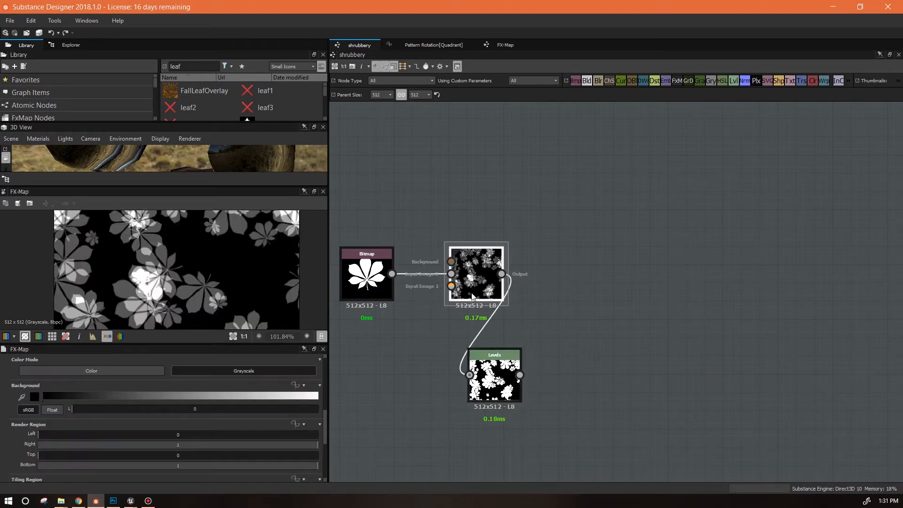
left_click_drag(499, 369, 544, 396)
scroll(186, 284, "down", 5)
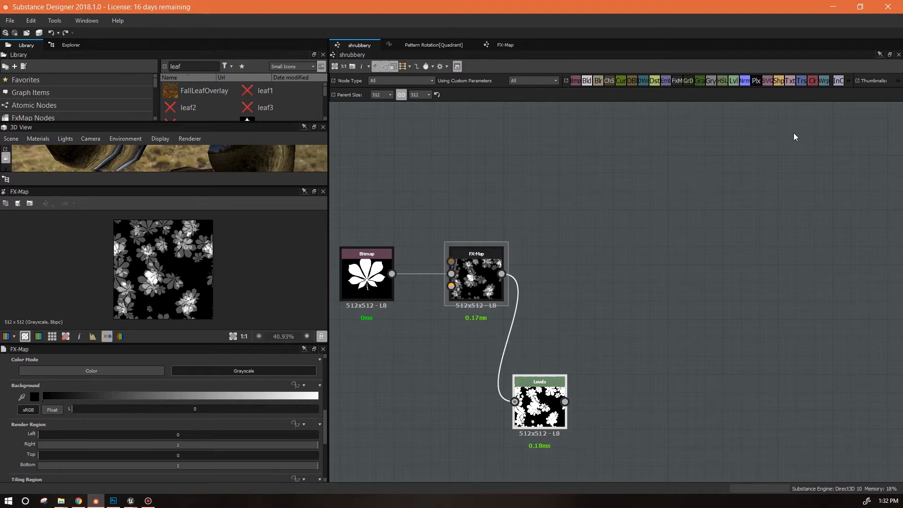
Add a Transformation 2D fed by the FX-Map, and a Blend with the transformation as foreground and the FX-Map as background.
left_click(802, 81)
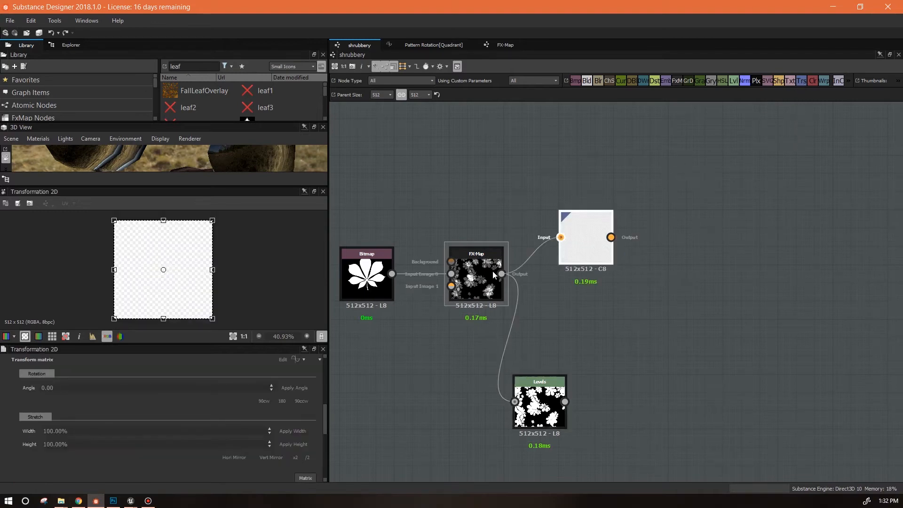
middle_click_drag(670, 283, 643, 243)
left_click_drag(586, 81, 668, 217)
left_click_drag(580, 199, 643, 204)
left_click_drag(473, 234, 642, 216)
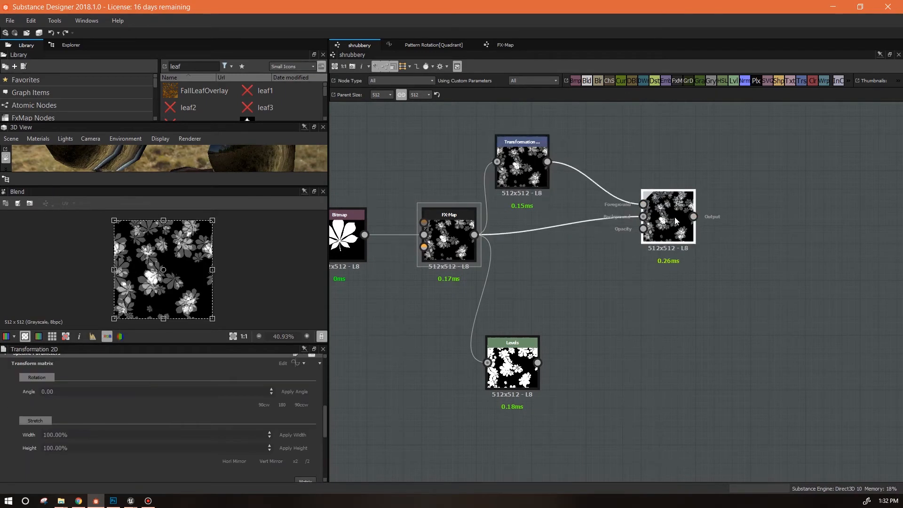
Set the Blend node's blending mode to Max (Lighten) and line the node up with the FX-Map.
left_click(206, 398)
left_click(197, 448)
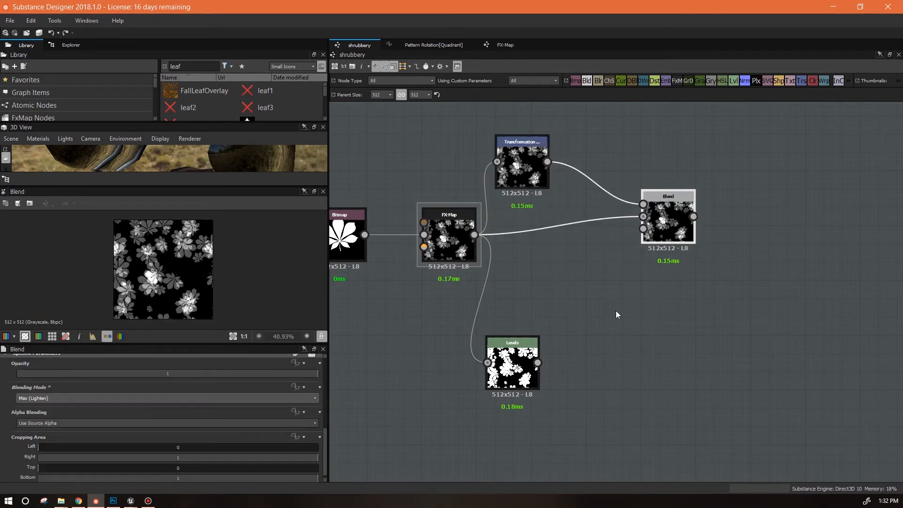
left_click_drag(675, 218, 659, 230)
Rotate the Transformation 2D by 180 degrees and offset its image sideways to fill the gaps between leaves.
left_click(522, 167)
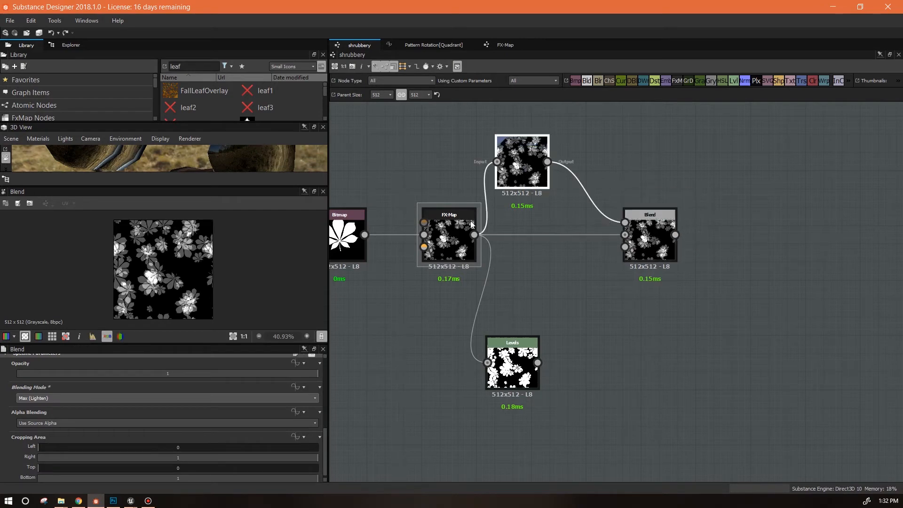
left_click(281, 404)
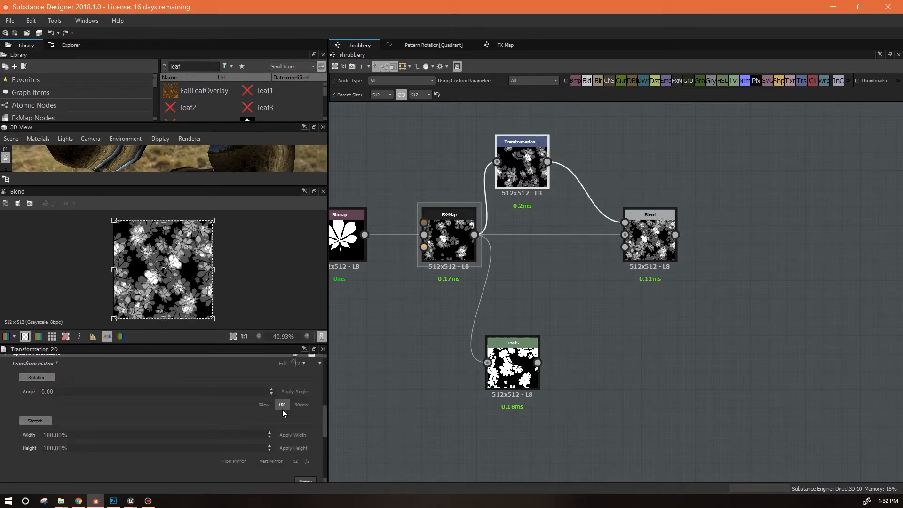
left_click_drag(189, 288, 241, 269)
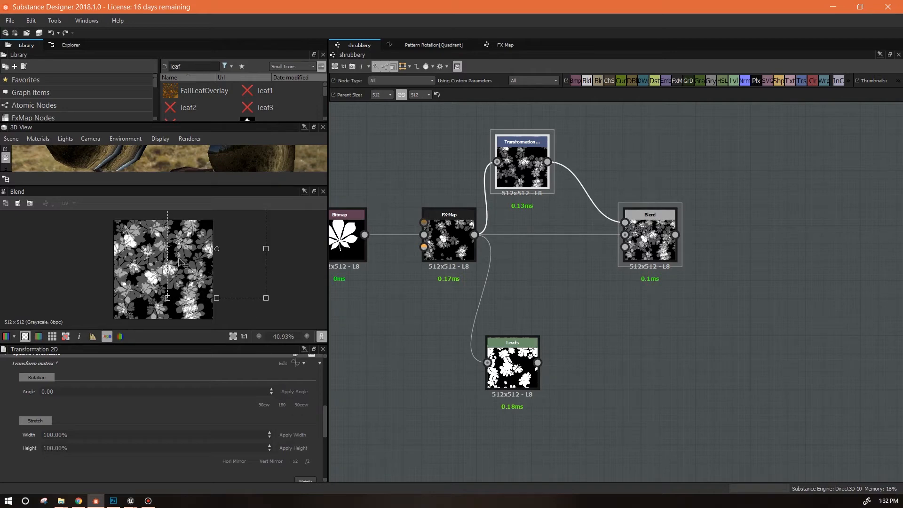
mouse_move(181, 262)
left_mouse_down()
mouse_move(202, 272)
mouse_move(195, 266)
left_mouse_up()
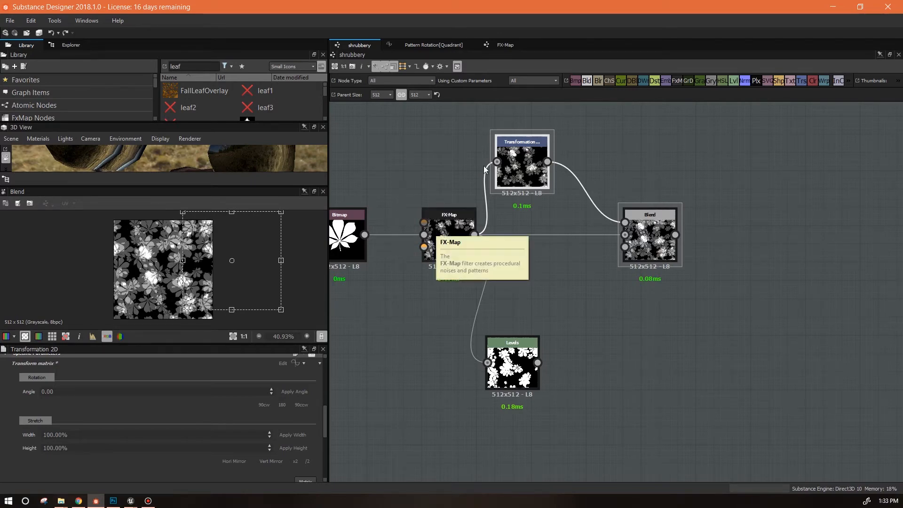
Reopen the FX-Map graph and try adjusting the Iterate node's Iterations.
left_click(445, 244)
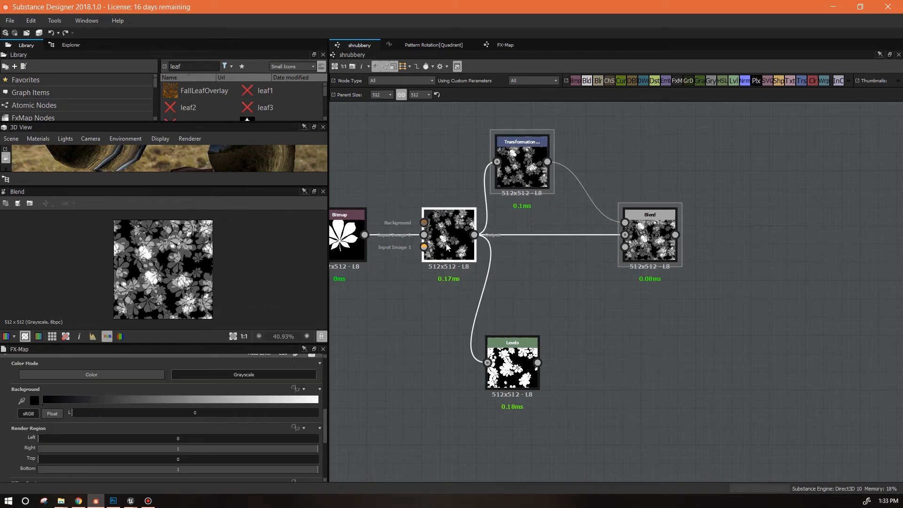
double_click(447, 246)
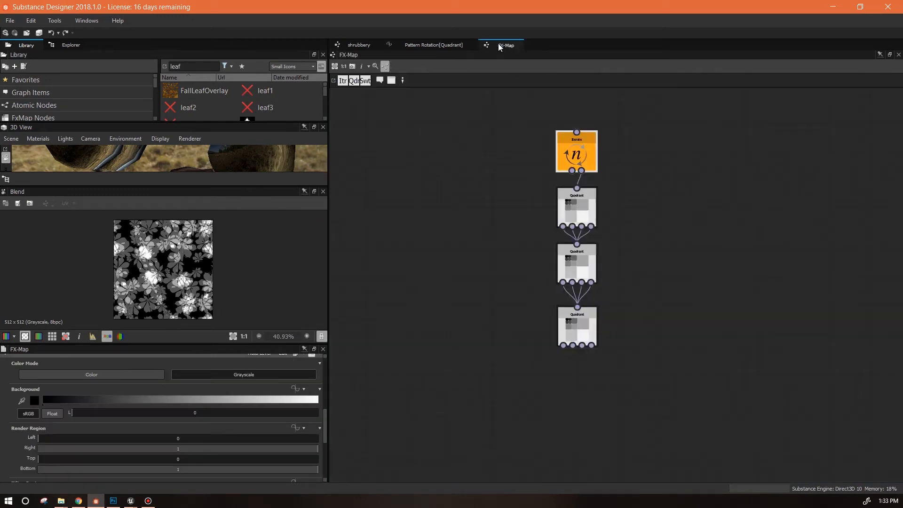
mouse_move(106, 379)
left_mouse_down()
mouse_move(126, 384)
mouse_move(112, 383)
left_mouse_up()
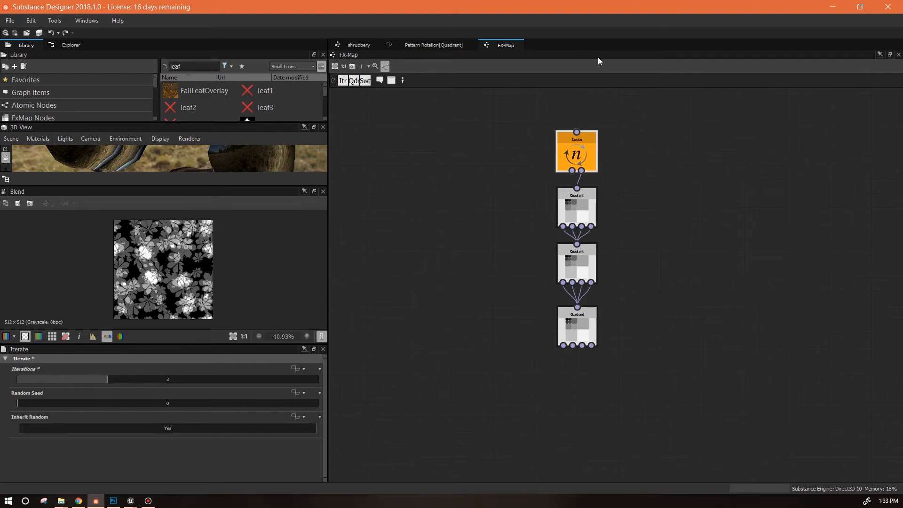
Return to the shrubbery graph and reposition the Blend and Transformation 2D nodes to make room for the mask branch.
left_click(359, 45)
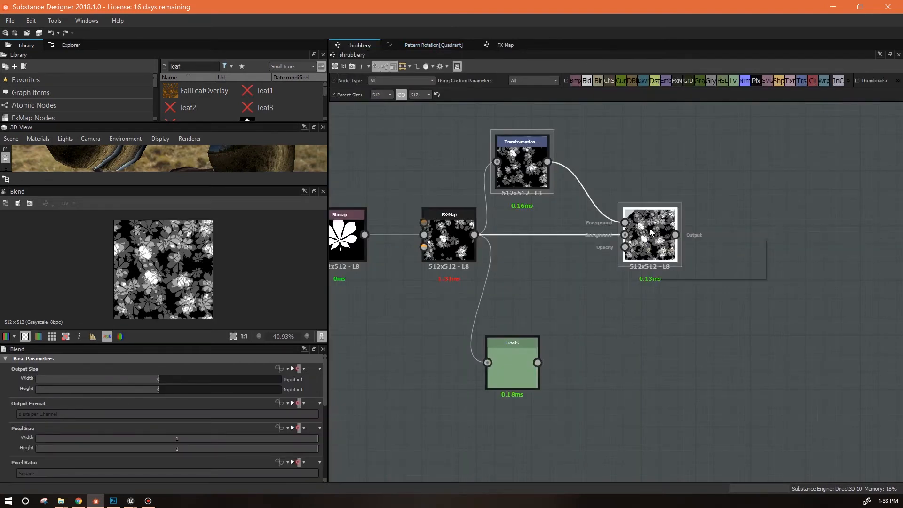
left_click_drag(573, 170, 633, 242)
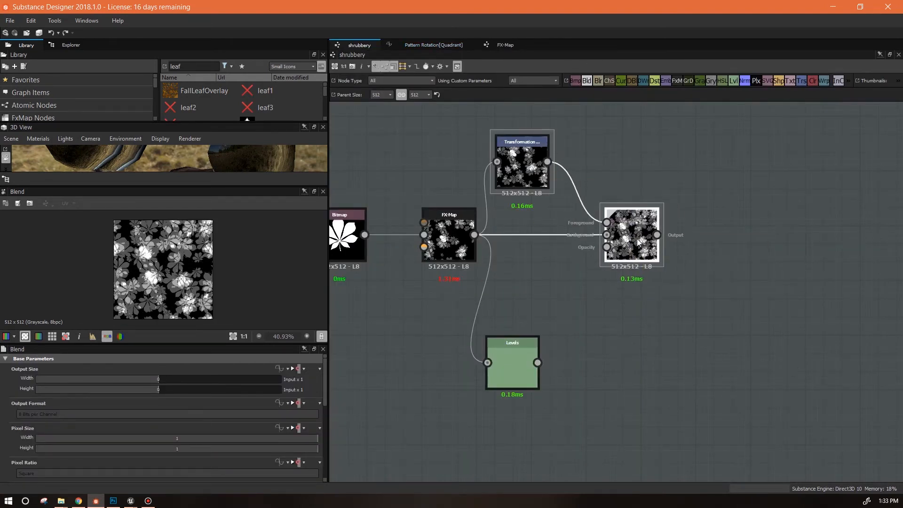
left_click_drag(534, 169, 534, 151)
left_click_drag(632, 242, 624, 224)
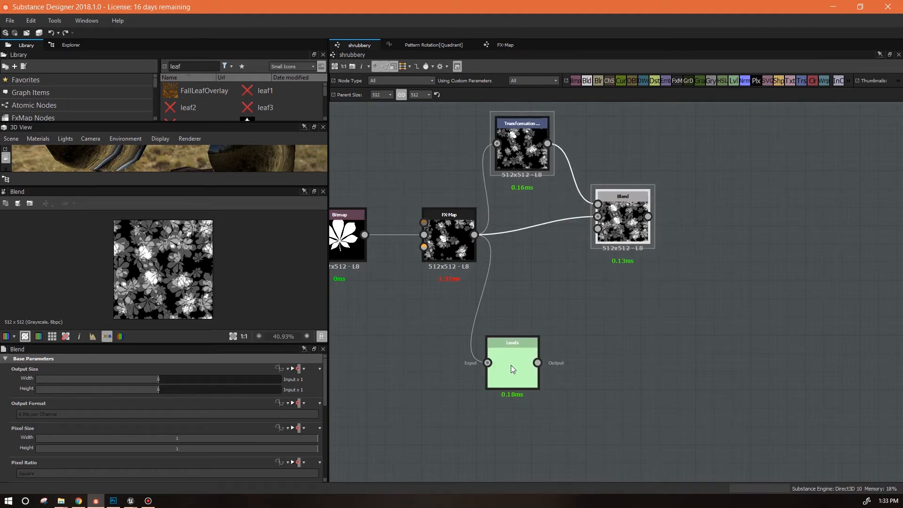
Duplicate the Blend and the Levels node with their links and place the copies in the lower part of the graph.
left_click_drag(512, 364, 484, 357)
left_click_drag(716, 151, 614, 246)
key("ctrl+d")
left_click_drag(613, 304, 613, 376)
left_click(489, 358)
key("ctrl+d")
left_click_drag(619, 286, 490, 439)
middle_click_drag(597, 418, 597, 338)
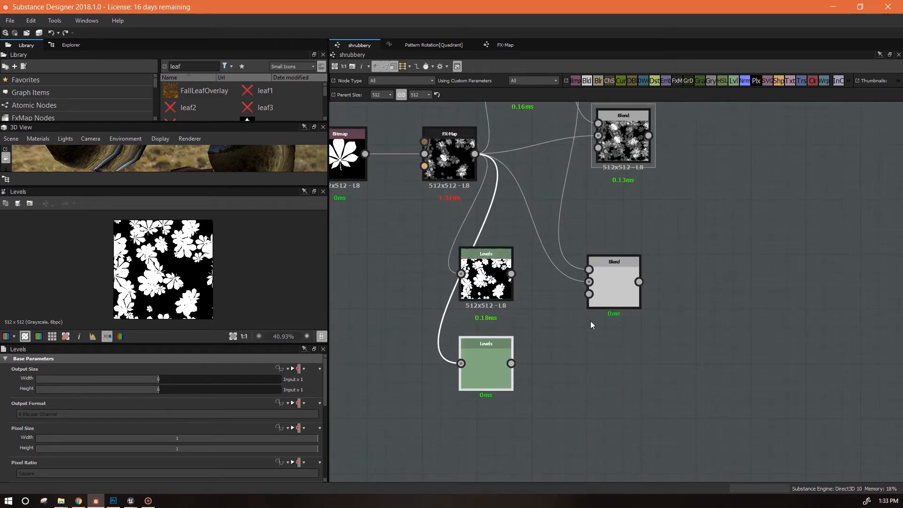
Feed the upper Levels from the Transformation 2D, wire both Levels into the duplicated Blend's foreground and background, and compare both Blends' previews.
middle_click_drag(584, 295, 611, 383)
left_click_drag(575, 150, 488, 361)
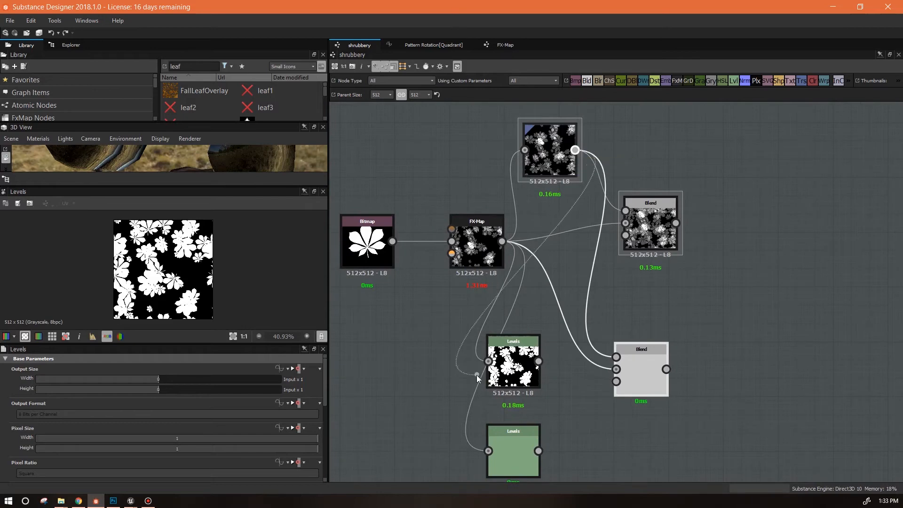
left_click_drag(616, 355, 539, 451)
middle_click_drag(619, 443, 597, 391)
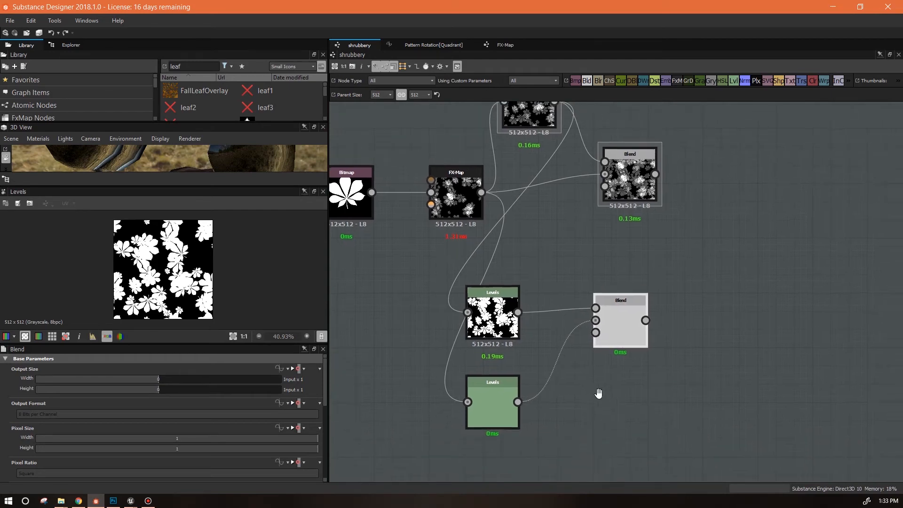
double_click(621, 331)
double_click(639, 178)
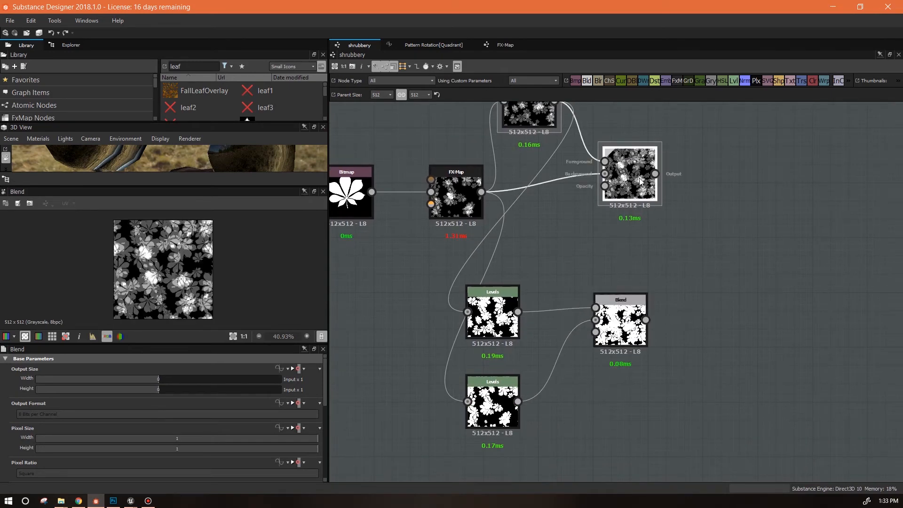
double_click(617, 321)
Tidy the layout by stacking the two Levels nodes closely and separating the Bitmap and FX-Map from the branches.
left_click_drag(487, 314, 487, 285)
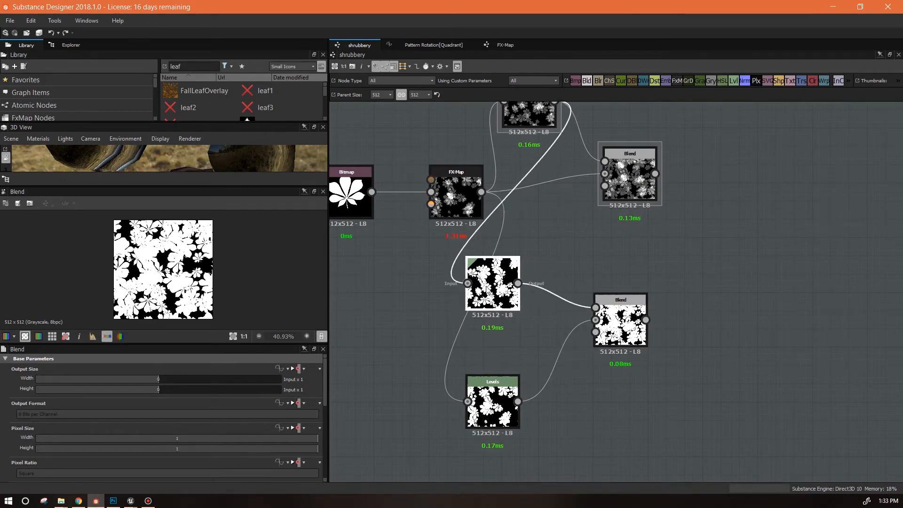
left_click_drag(499, 418, 500, 374)
scroll(625, 352, "down", 4)
left_click_drag(493, 275, 433, 276)
left_click_drag(546, 276, 477, 277)
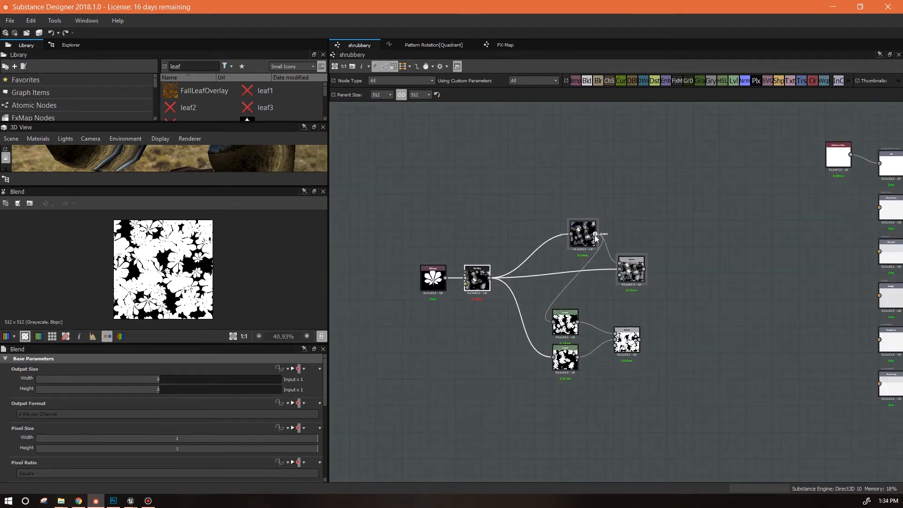
left_click_drag(584, 256, 583, 259)
Group the Transformation 2D, both Levels and both Blend nodes in a frame titled "foreground" and fit the frame around them.
left_click_drag(521, 210, 682, 440)
right_click(632, 272)
left_click(671, 329)
left_click_drag(39, 399, 7, 401)
type("foreground")
left_click_drag(553, 241, 537, 208)
left_click_drag(672, 167, 405, 351)
Add a new Blend and a Transformation 2D beside the foreground frame, feeding the transformation from the leaf Blend.
middle_click_drag(634, 375, 826, 353)
middle_click_drag(651, 261, 309, 251)
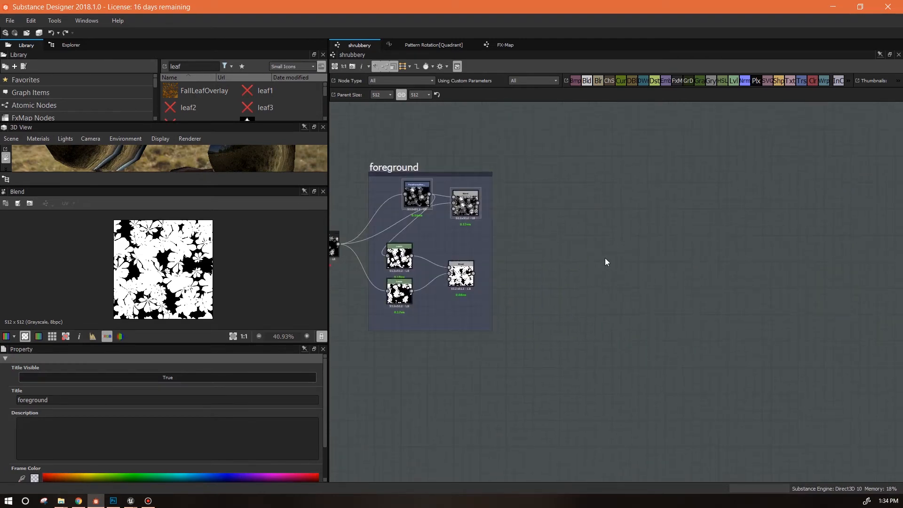
scroll(588, 211, "up", 2)
middle_click_drag(601, 214, 792, 196)
middle_click_drag(692, 201, 580, 186)
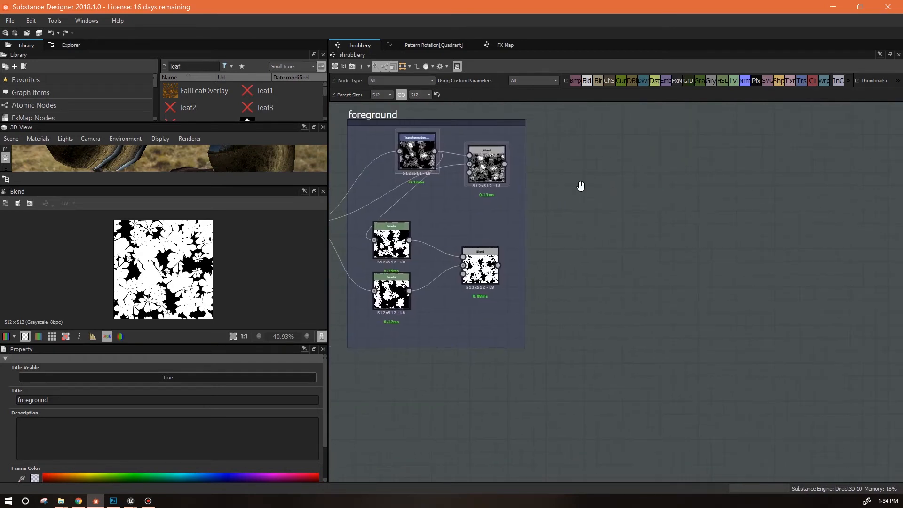
left_click_drag(589, 83, 750, 182)
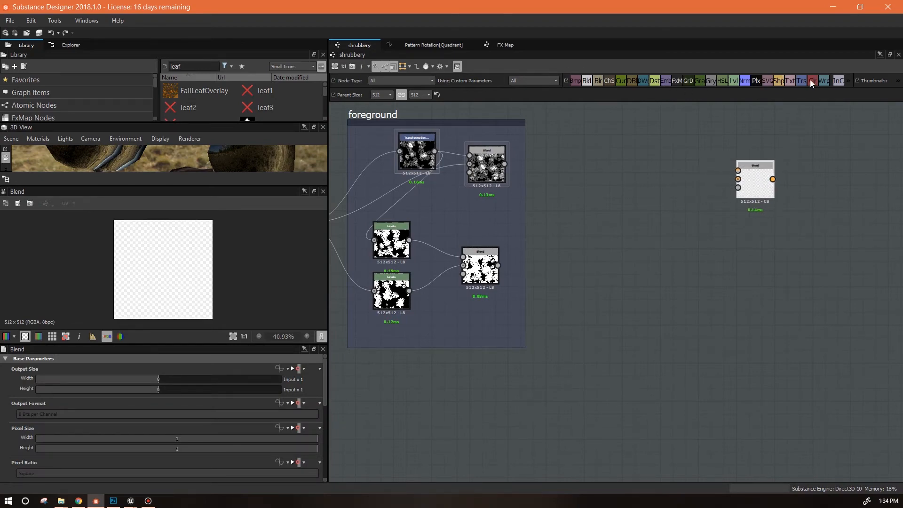
left_click_drag(600, 177, 600, 177)
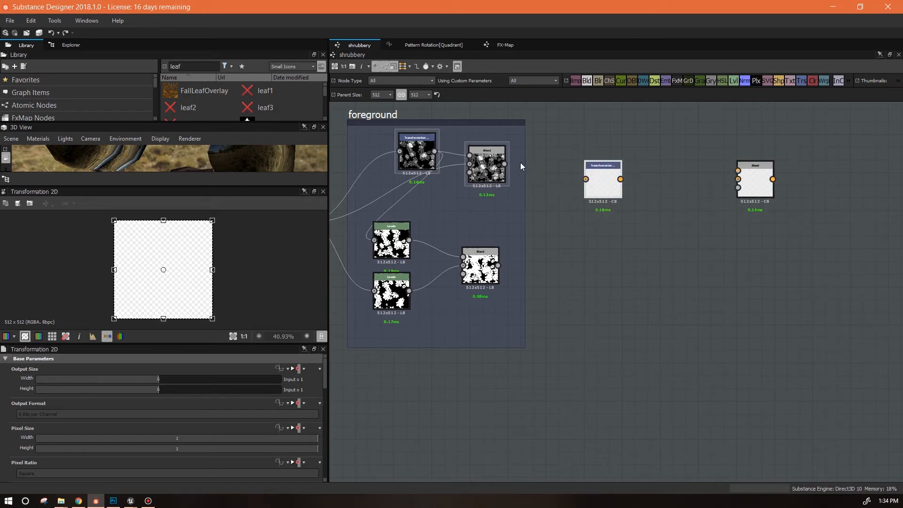
left_click_drag(505, 164, 597, 163)
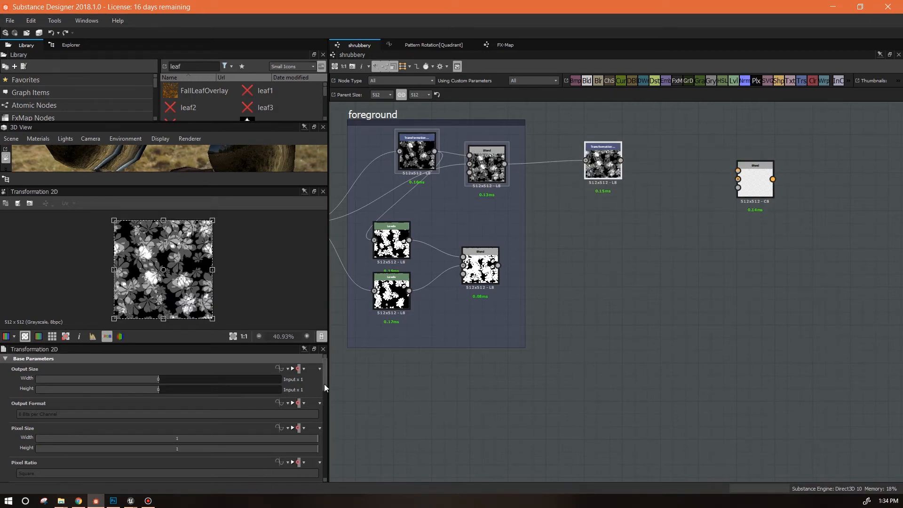
Shrink the new Transformation 2D's image to half size, rotate it 90 degrees counterclockwise, and move the node closer to the frame.
left_click_drag(325, 389, 324, 427)
left_click(307, 470)
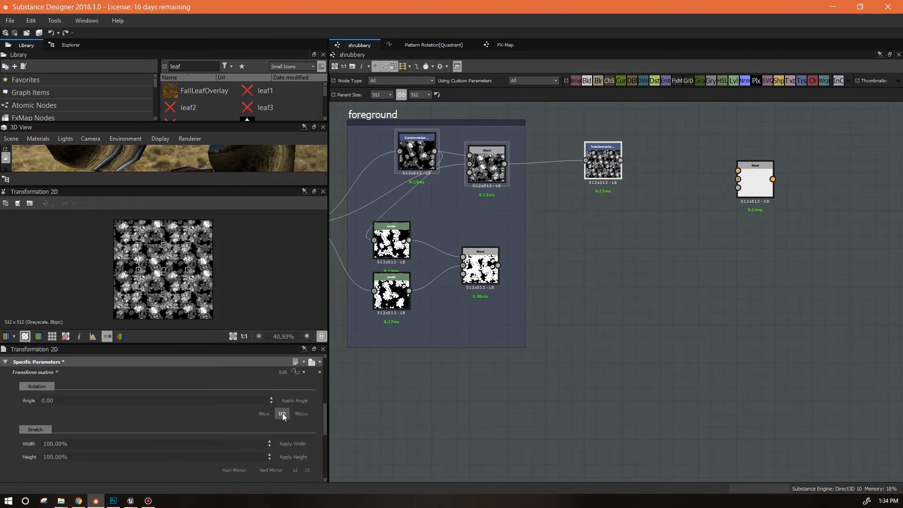
left_click(299, 414)
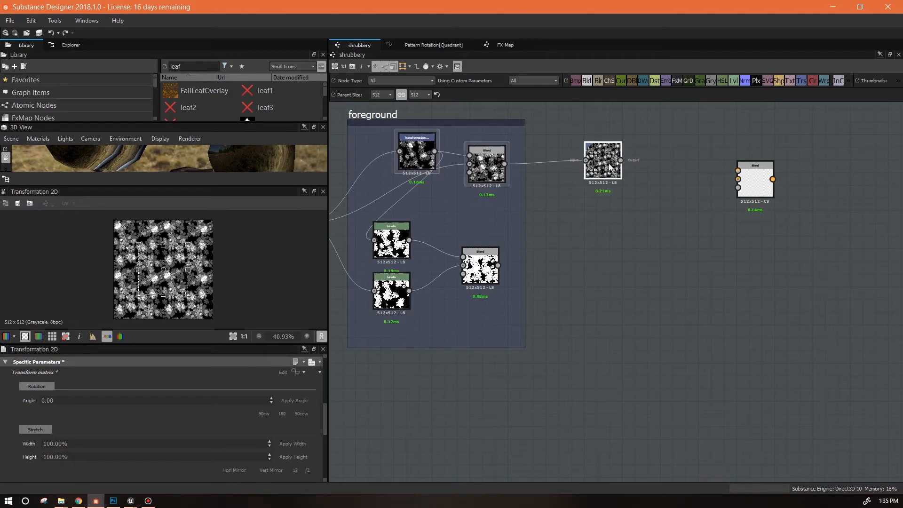
left_click_drag(603, 165, 585, 166)
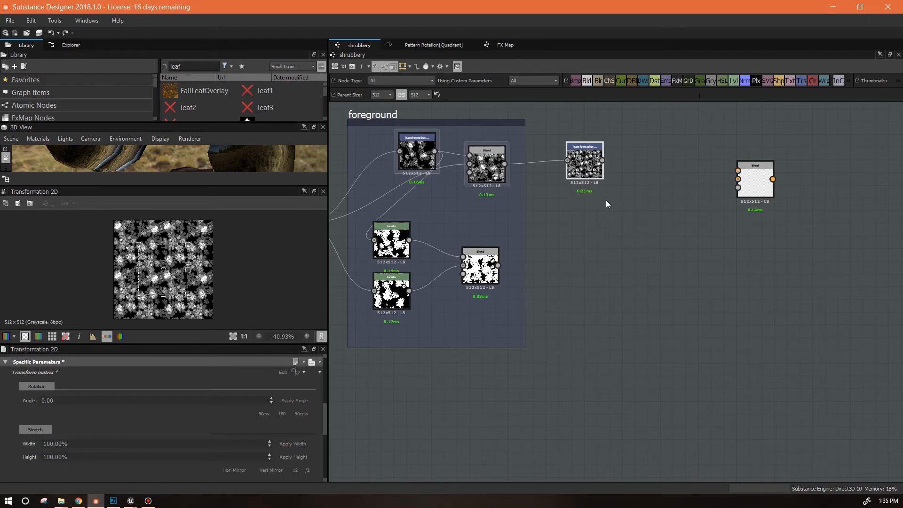
Copy a Levels node out of the foreground frame, feed it from the new Transformation 2D, preview it and place it directly underneath.
left_click(393, 238)
key("ctrl+c")
key("ctrl+v")
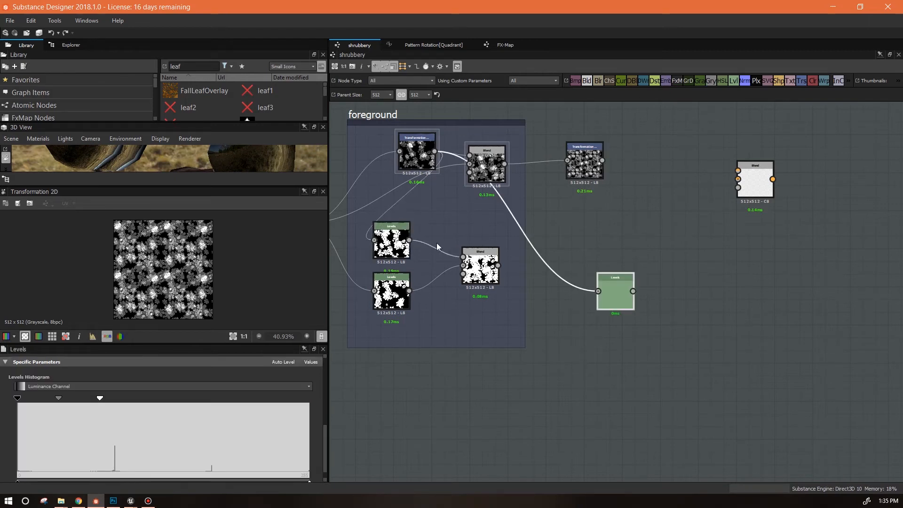
left_click_drag(615, 301, 617, 278)
left_click_drag(603, 161, 606, 241)
double_click(606, 241)
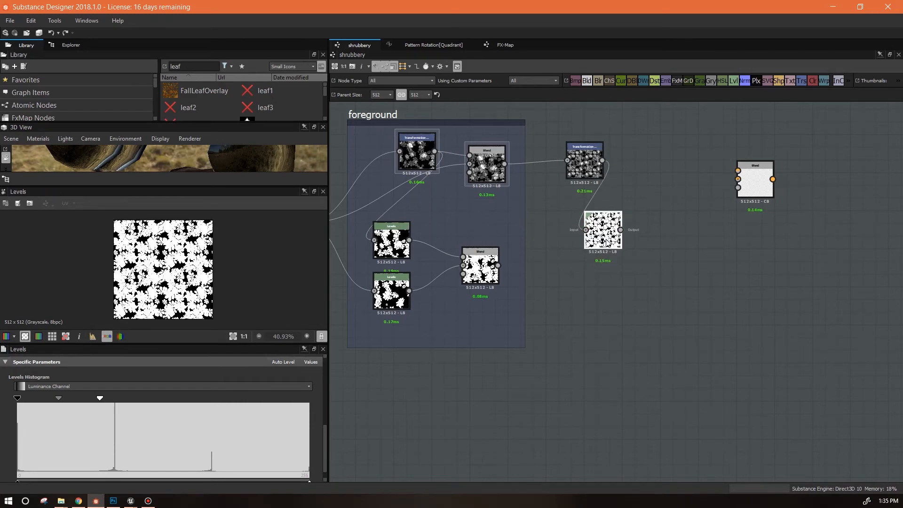
left_click_drag(611, 225, 612, 212)
left_click_drag(589, 159, 595, 164)
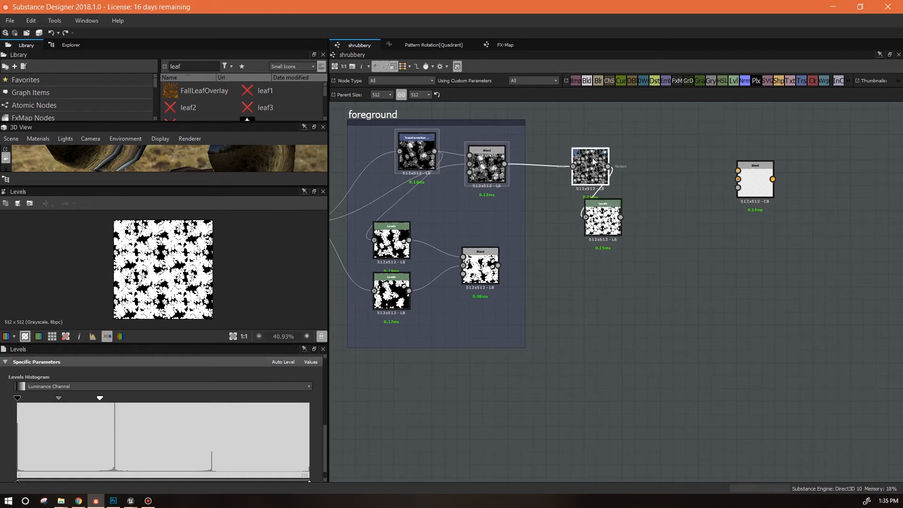
Group the new Transformation 2D and Levels in a frame titled "background" and shift the frame away from the foreground frame.
left_click(604, 217)
right_click(604, 216)
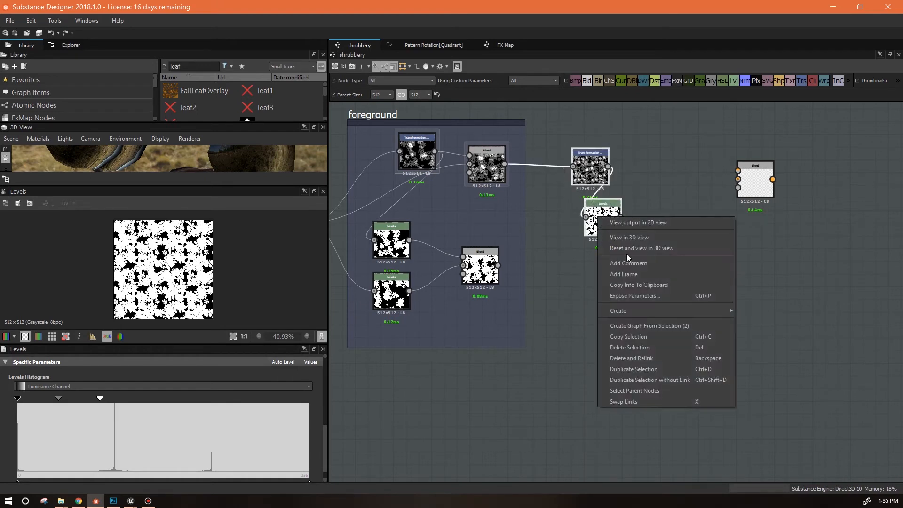
left_click(640, 274)
left_click_drag(70, 357, 4, 358)
type("background")
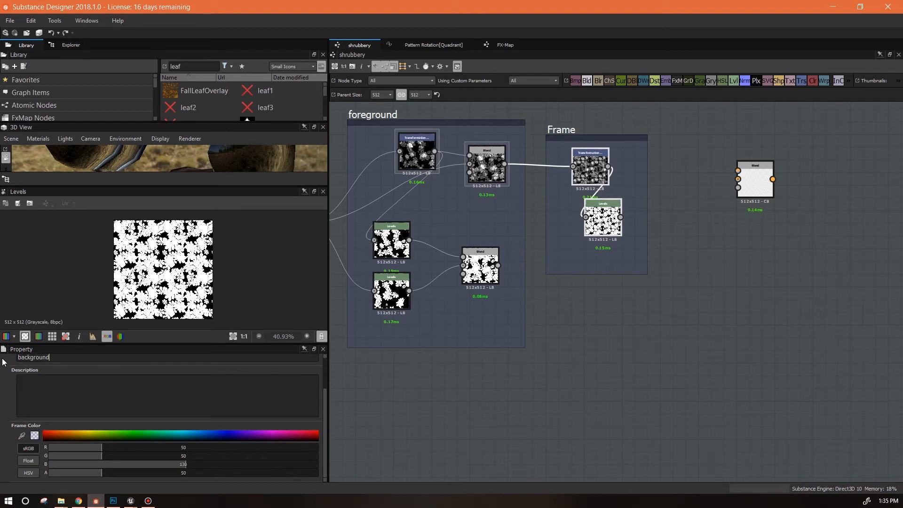
left_click(715, 295)
left_click_drag(582, 128, 600, 124)
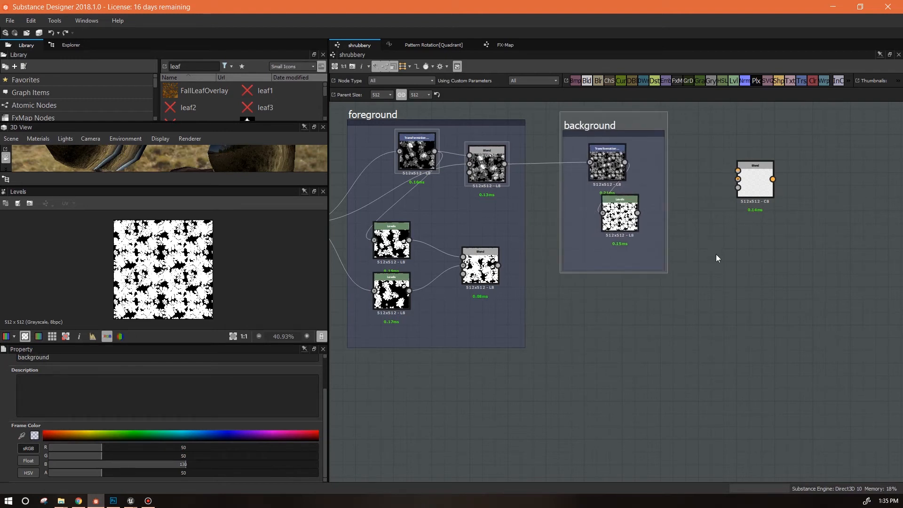
Connect the background Levels to the new Blend's foreground and the foreground mask Blend to its background, then preview the node.
middle_click_drag(716, 253, 673, 247)
left_click_drag(722, 169, 723, 182)
middle_click_drag(685, 268, 745, 290)
left_click_drag(516, 282, 655, 230)
middle_click_drag(714, 250, 607, 269)
double_click(665, 234)
left_click_drag(665, 233, 664, 246)
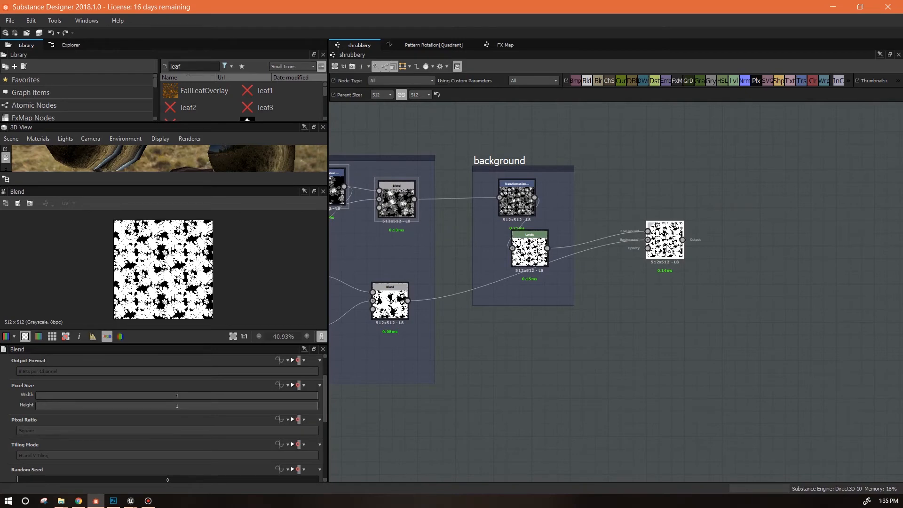
Set the new Blend's blending mode to Max (Lighten) and examine the combined mask for remaining gaps.
left_click_drag(323, 393, 331, 432)
left_click(286, 430)
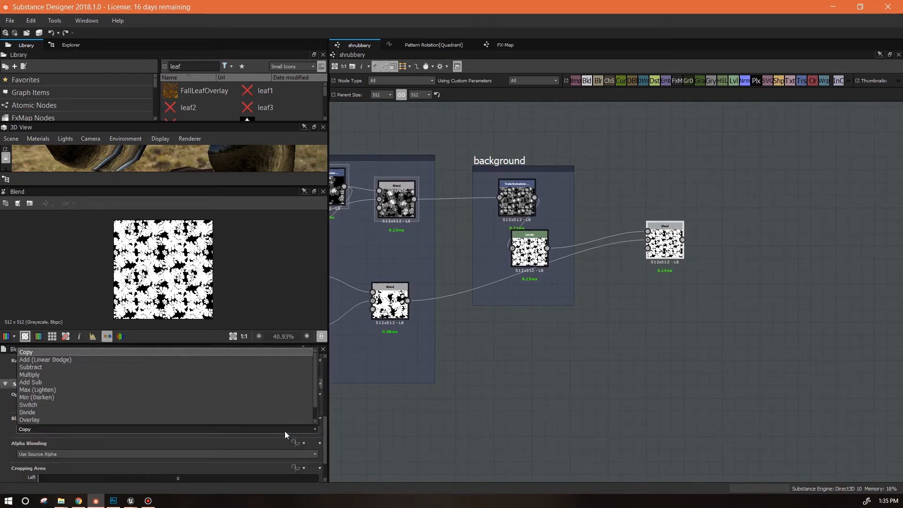
left_click(242, 379)
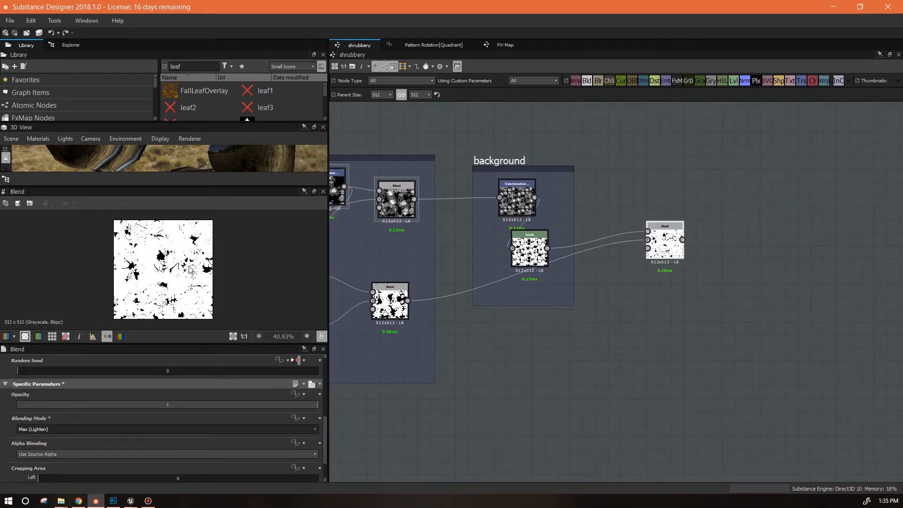
scroll(175, 267, "up", 5)
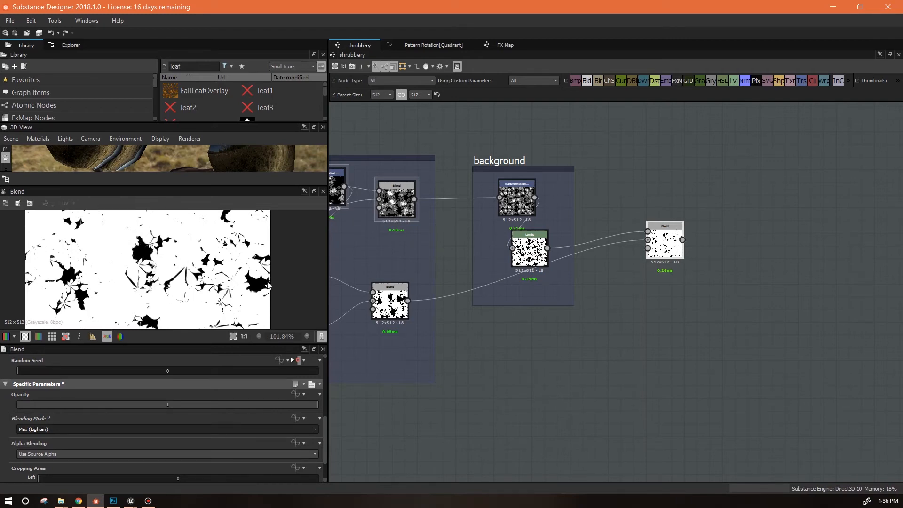
scroll(197, 275, "down", 3)
scroll(194, 276, "down", 2)
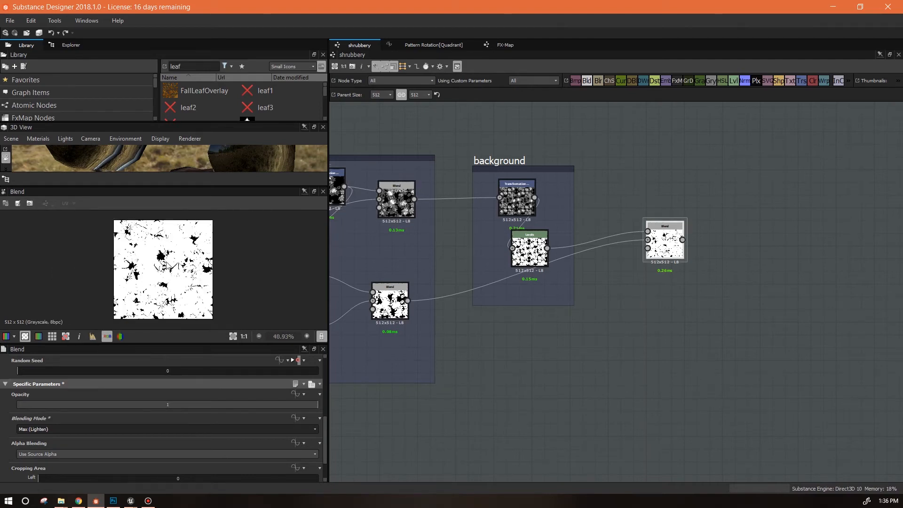
scroll(186, 268, "up", 3)
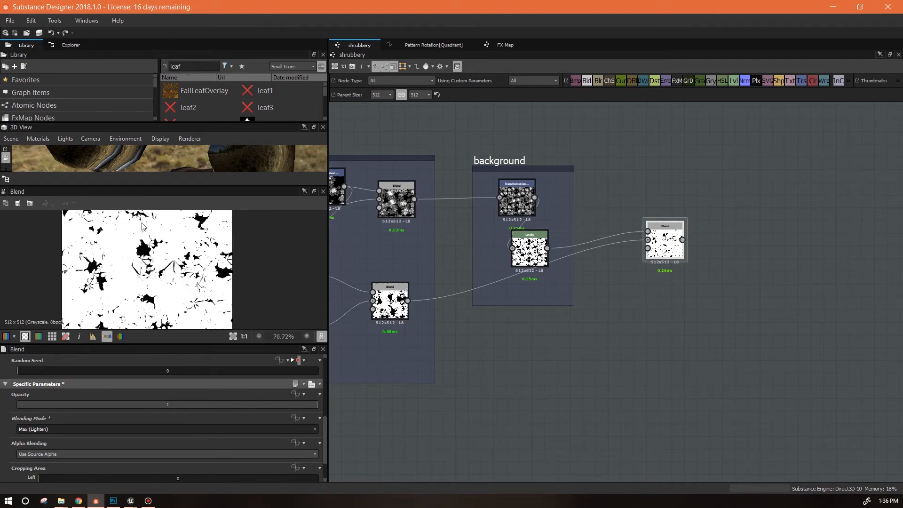
scroll(191, 278, "down", 1)
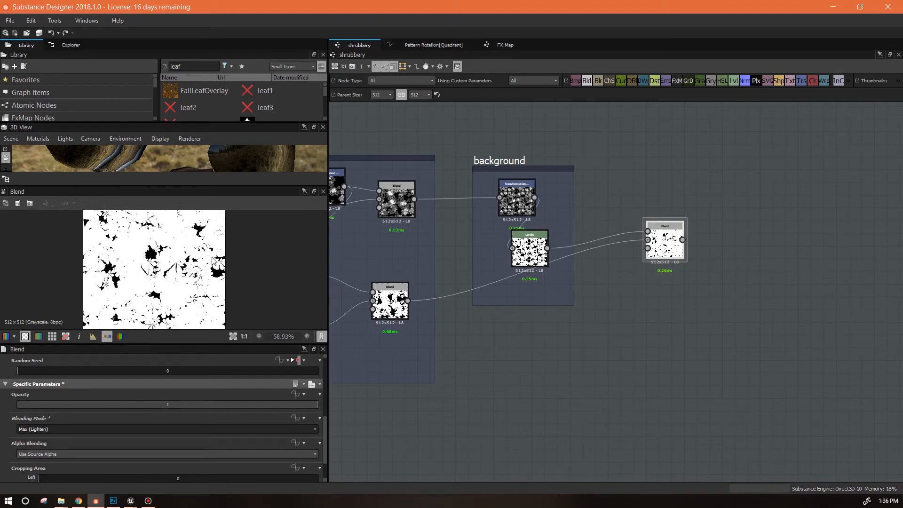
mouse_move(171, 256)
middle_mouse_down()
mouse_move(153, 277)
mouse_move(165, 269)
middle_mouse_up()
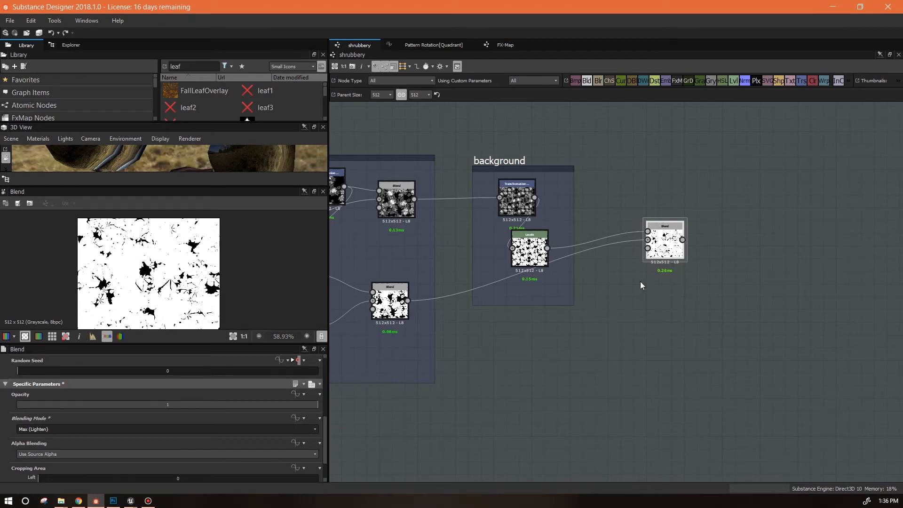
Select the ambient occlusion output and line the Uniform Color node up with it.
scroll(670, 297, "down", 2)
middle_click_drag(768, 318, 513, 372)
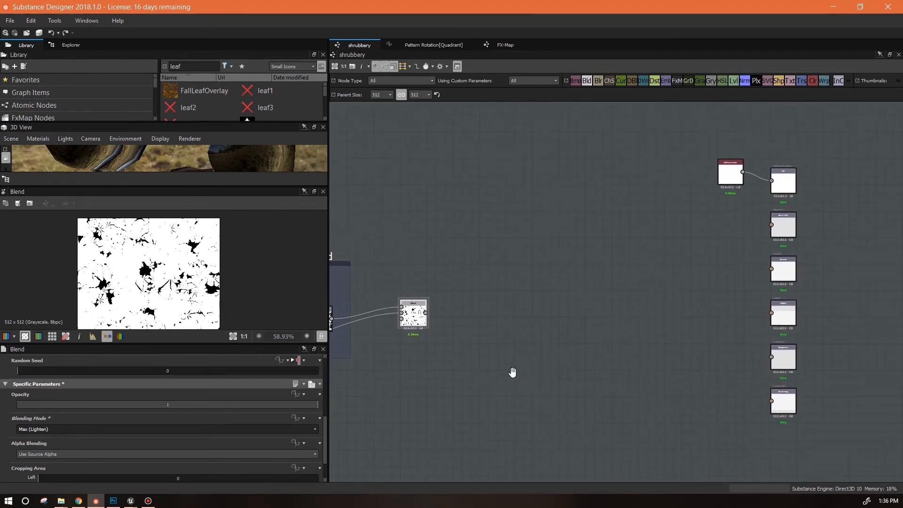
middle_click_drag(630, 341, 411, 364)
scroll(501, 321, "up", 3)
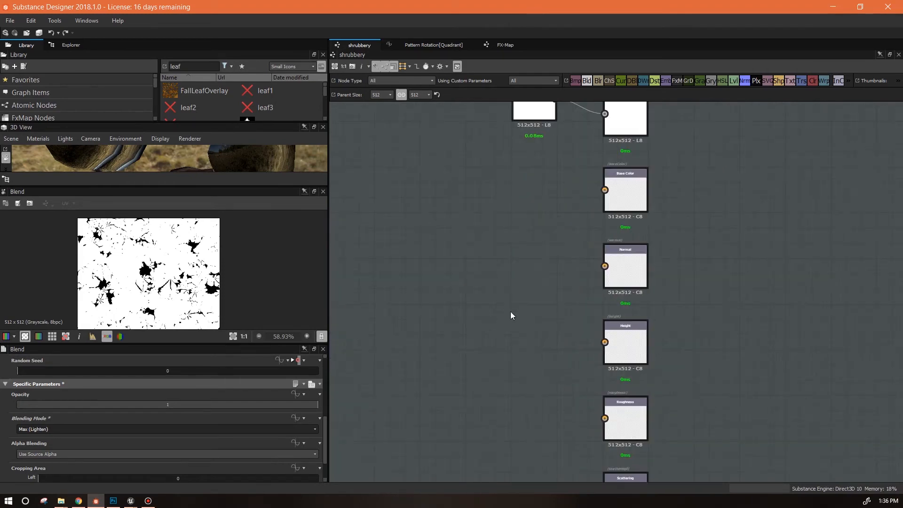
middle_click_drag(516, 297, 470, 409)
left_click(557, 257)
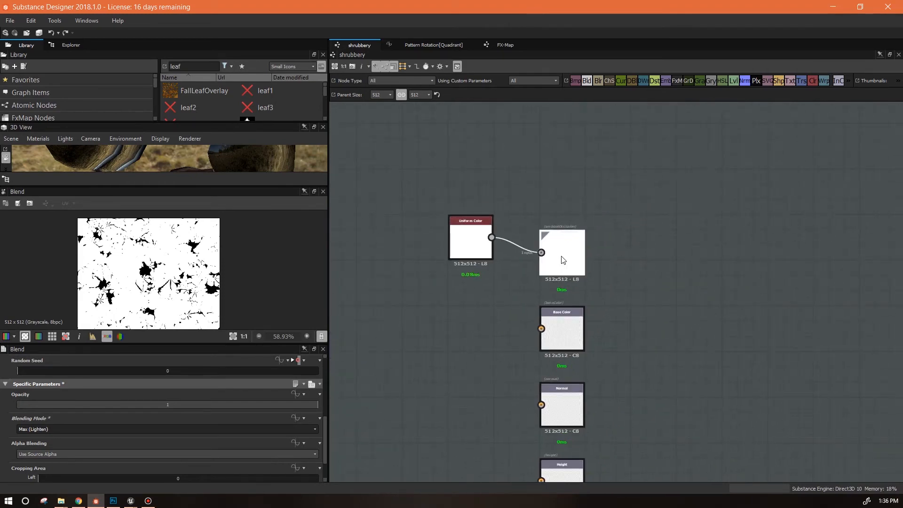
left_click_drag(472, 248, 470, 263)
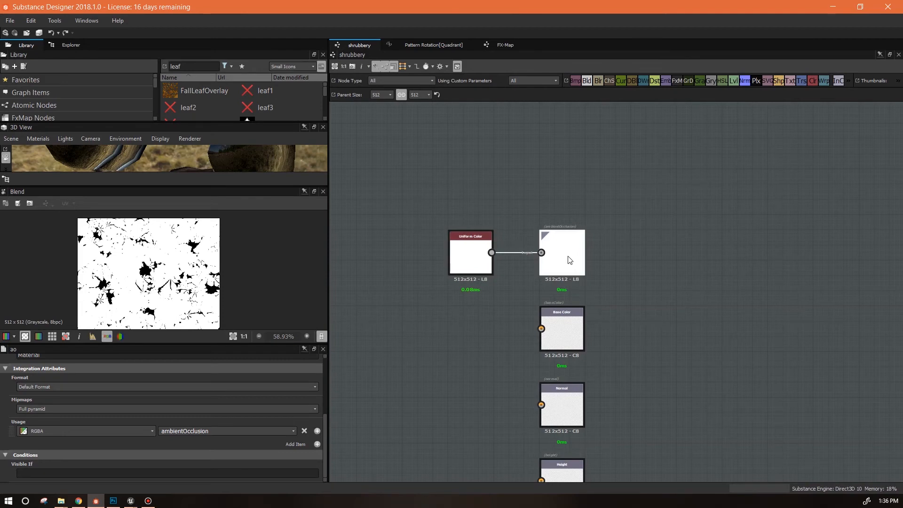
Duplicate the ambient occlusion output, place the copy above the original, and set its usage to opacity.
key("ctrl+d")
left_click_drag(616, 295, 578, 165)
double_click(577, 164)
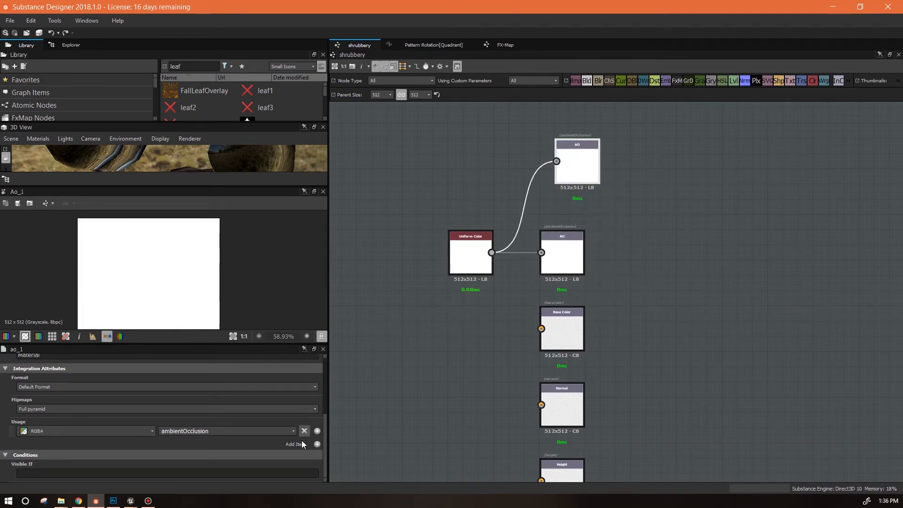
left_click(288, 431)
scroll(291, 383, "up", 2)
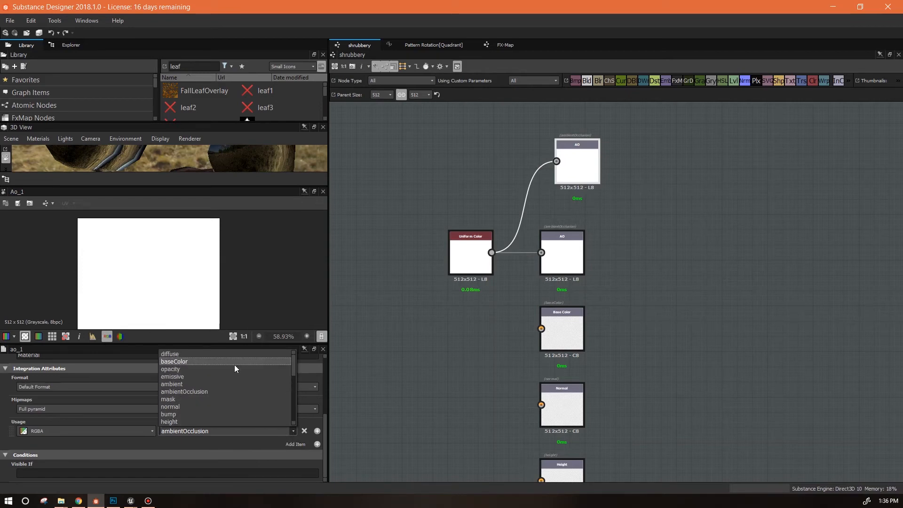
left_click(262, 368)
Rename the duplicated output with the identifier "opacity" and the label "Opacity".
middle_click_drag(659, 266, 754, 319)
left_click_drag(324, 429, 325, 372)
left_click_drag(41, 378, 9, 377)
type("opacity")
left_click_drag(36, 421, 2, 410)
type("Opacity")
Connect the combined mask Blend to the Opacity output and line the output up with the others.
left_click(613, 334)
scroll(750, 164, "down", 3)
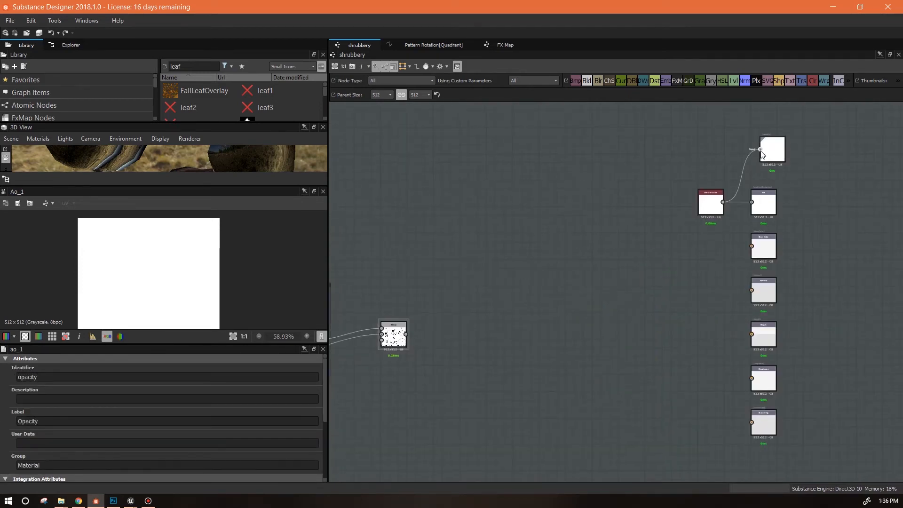
left_click_drag(406, 333, 763, 148)
left_click_drag(766, 150, 757, 159)
Enlarge the 3D view, assign the Opacity output to the leaves material's Opacity channel, and inspect the tree model.
left_click_drag(250, 187, 250, 371)
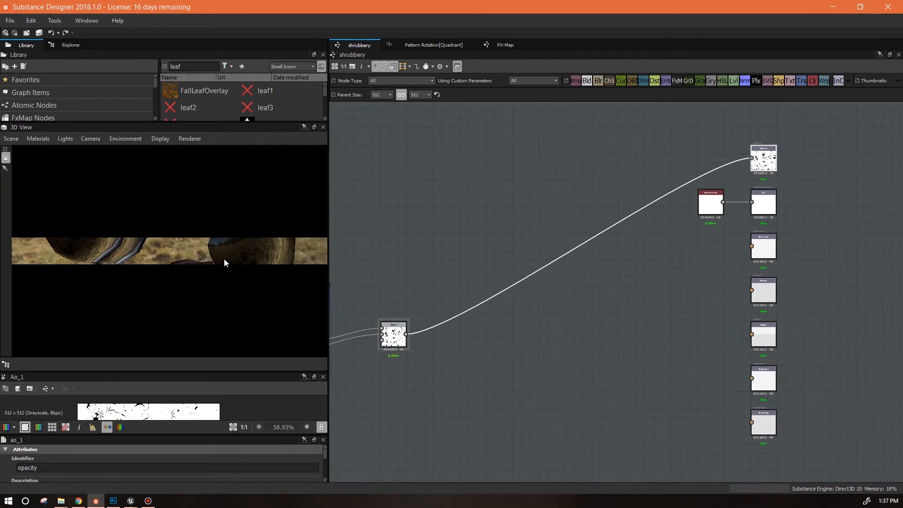
left_click_drag(224, 263, 275, 259)
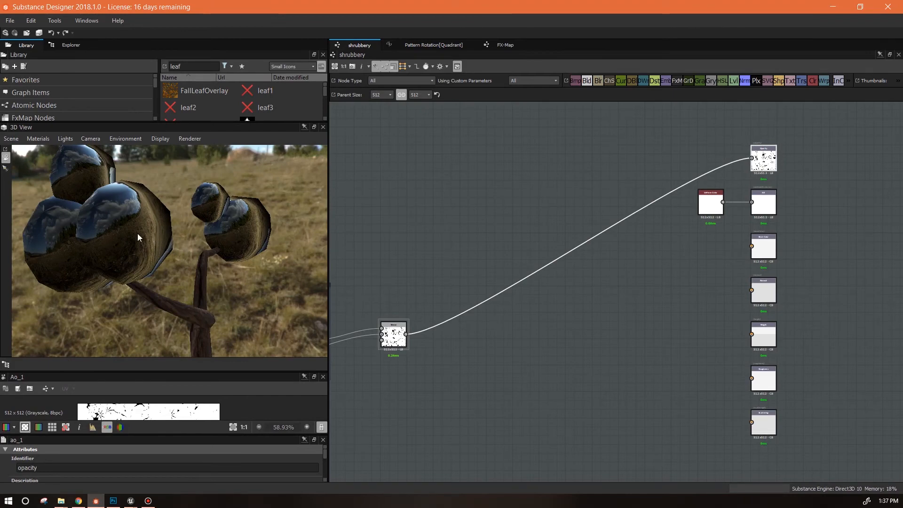
right_click(763, 157)
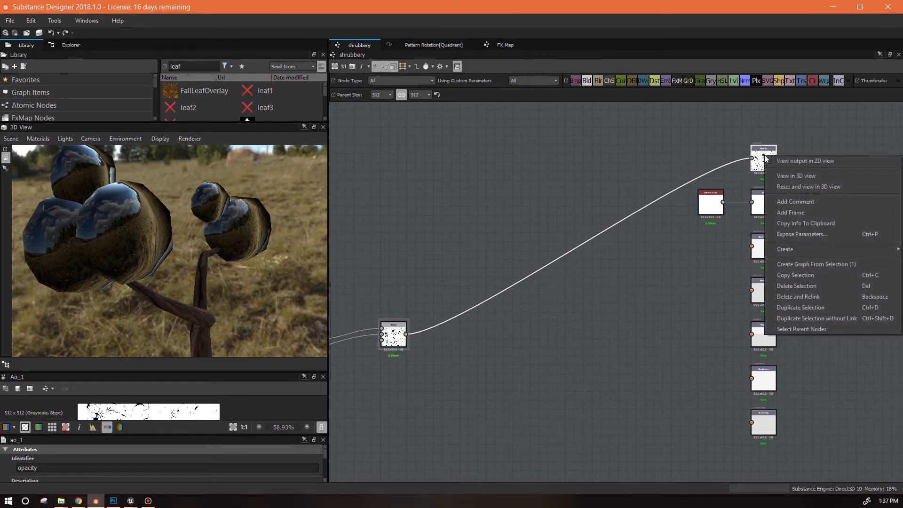
left_click(782, 175)
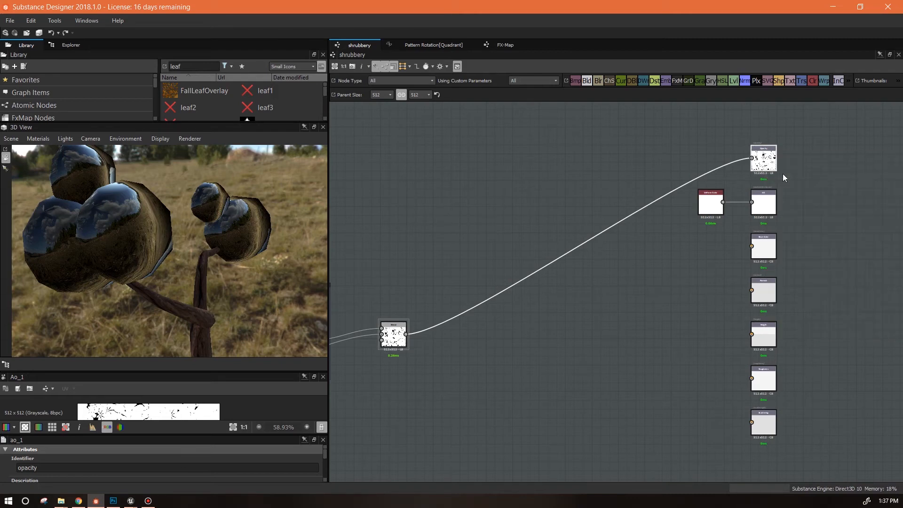
mouse_move(811, 194)
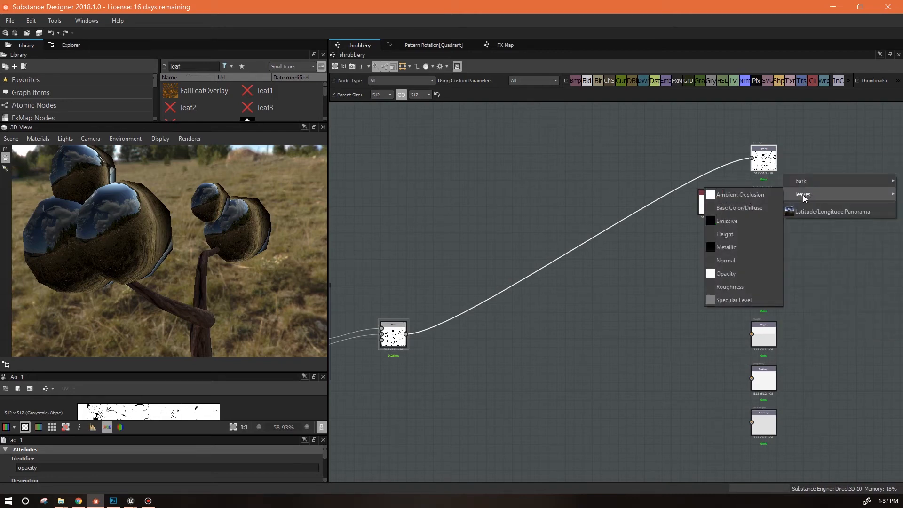
left_click(743, 273)
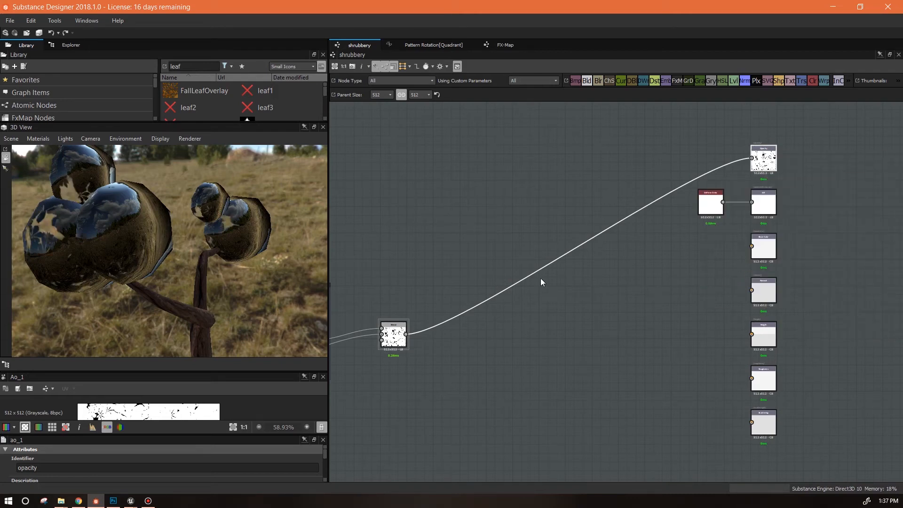
left_click_drag(228, 271, 274, 256)
left_click_drag(267, 238, 410, 258)
Reposition the background frame and mask nodes beside the foreground frame, and check the tree model's leaf cutouts.
middle_click_drag(494, 330, 690, 230)
scroll(690, 230, "down", 3)
left_click_drag(630, 231, 610, 252)
left_click_drag(635, 296, 405, 183)
left_click_drag(577, 204, 532, 247)
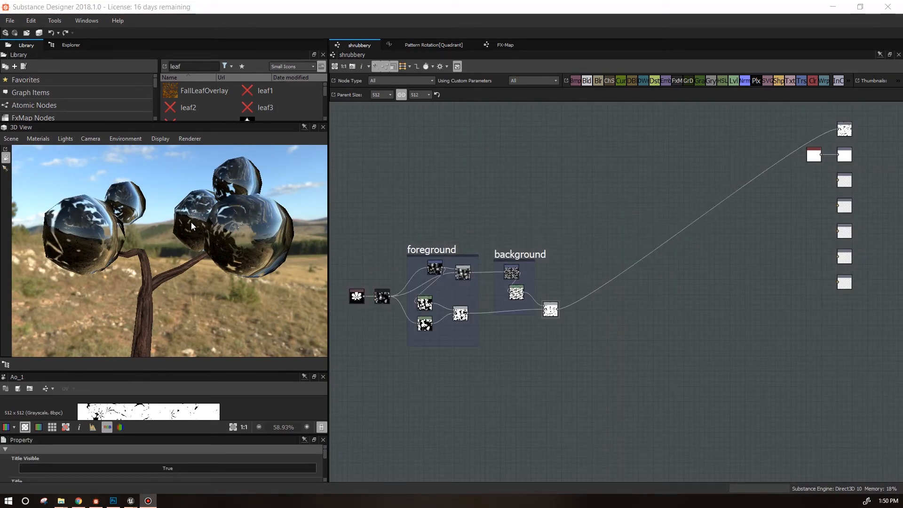
mouse_move(263, 283)
left_mouse_down()
mouse_move(235, 295)
mouse_move(269, 277)
left_mouse_up()
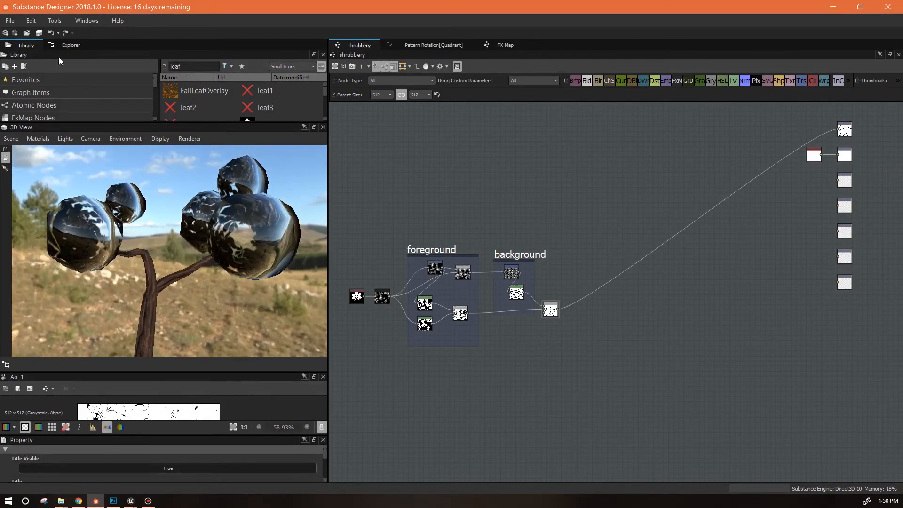
Add a Bevel node from the library and feed it from the foreground mask Blend.
double_click(185, 65)
type("beve")
left_click_drag(188, 91, 628, 361)
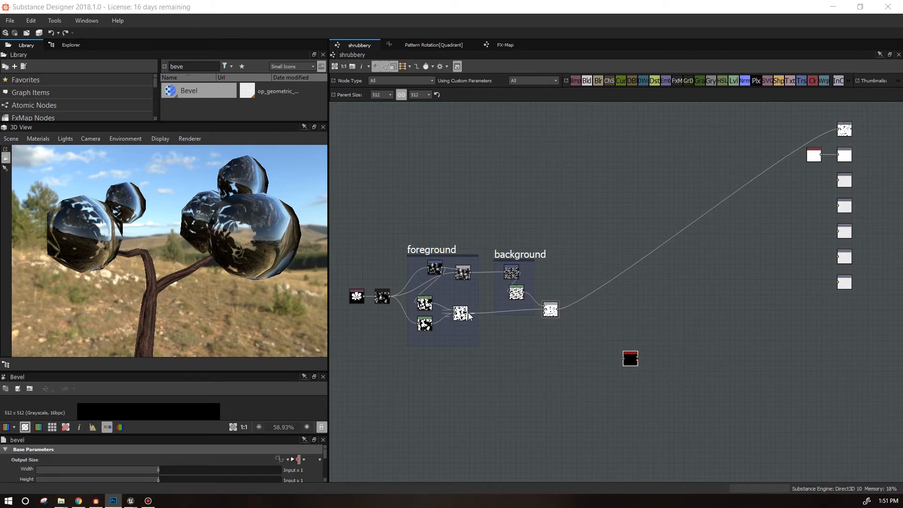
left_click_drag(469, 313, 484, 323)
mouse_move(616, 356)
left_mouse_down()
mouse_move(623, 359)
mouse_move(617, 348)
left_mouse_up()
Duplicate the Bevel node, place the copy below the first, and connect the background Levels to it.
key("ctrl+d")
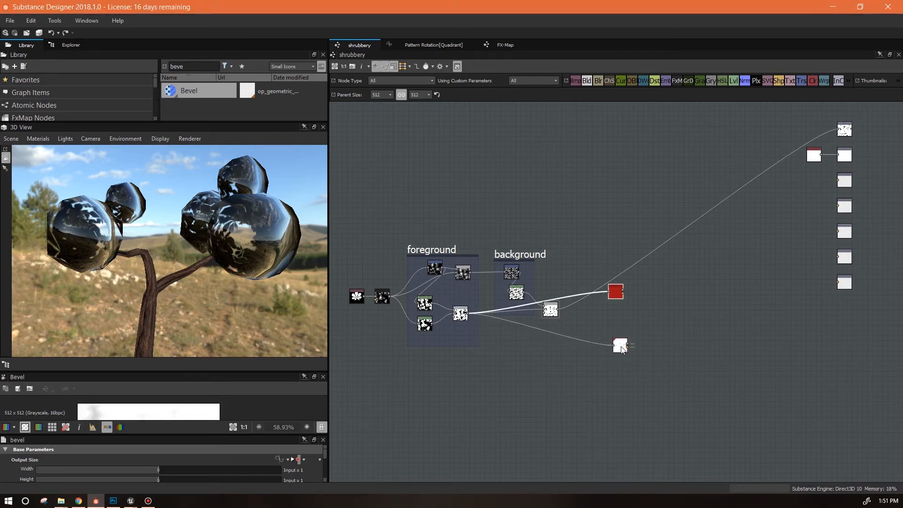
left_click_drag(618, 294, 622, 395)
mouse_move(523, 292)
left_mouse_down()
mouse_move(544, 338)
mouse_move(524, 290)
left_mouse_up()
left_click_drag(525, 289, 622, 373)
Preview the foreground Bevel in an enlarged 2D view and set its Distance to -0.03.
double_click(620, 346)
left_click_drag(216, 371, 216, 292)
left_click_drag(207, 434, 207, 390)
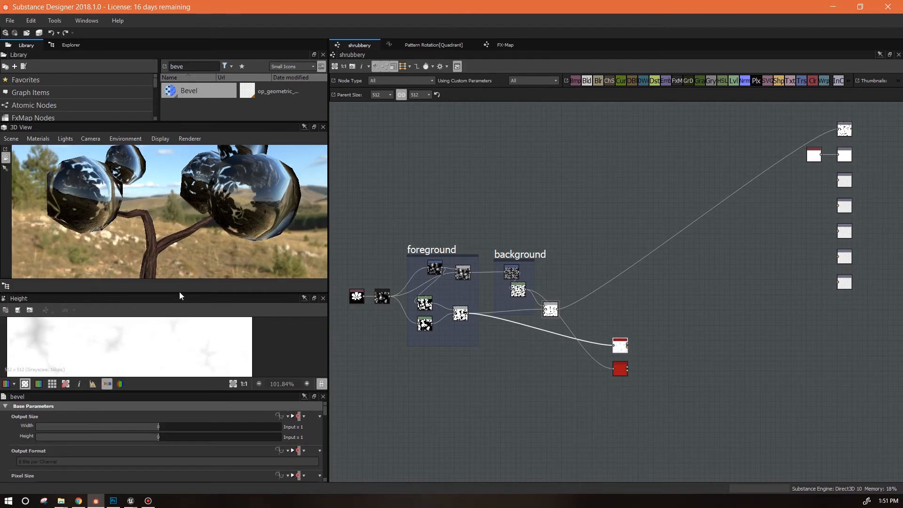
left_click_drag(179, 291, 180, 200)
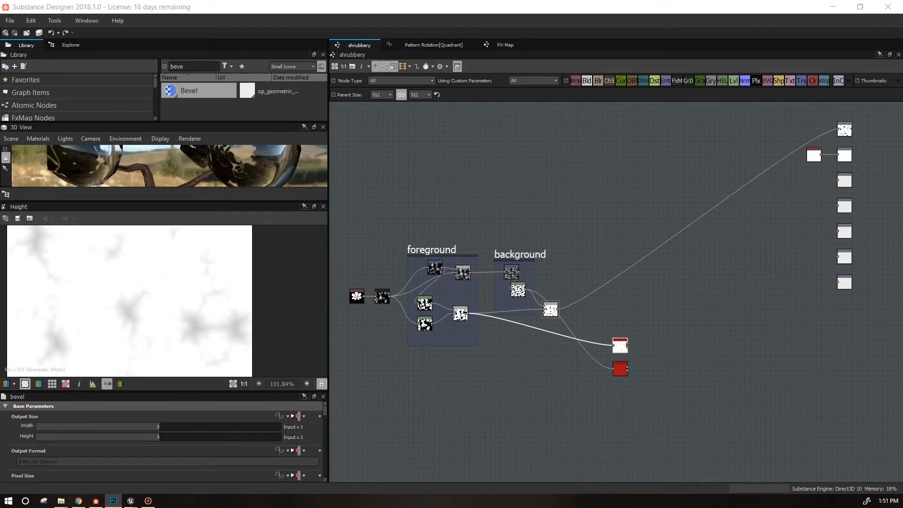
left_click_drag(323, 410, 331, 459)
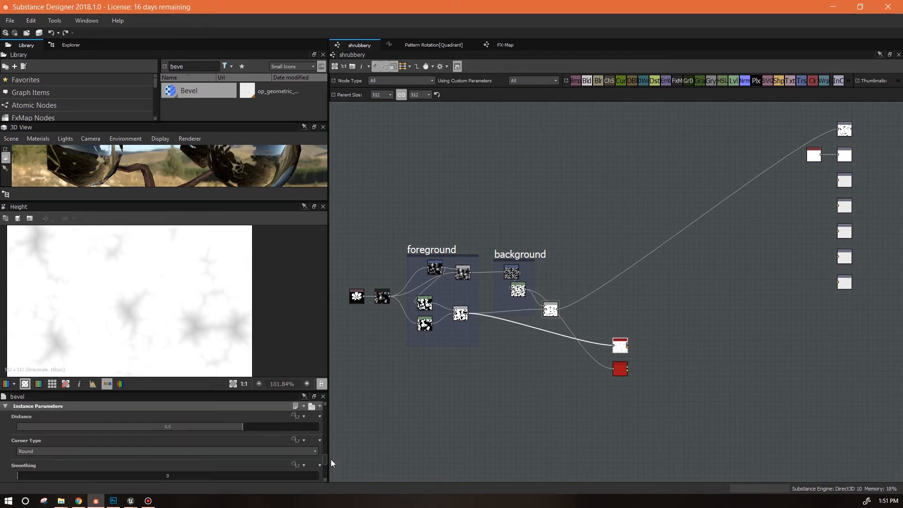
left_click_drag(242, 428, 162, 425)
scroll(183, 289, "up", 4)
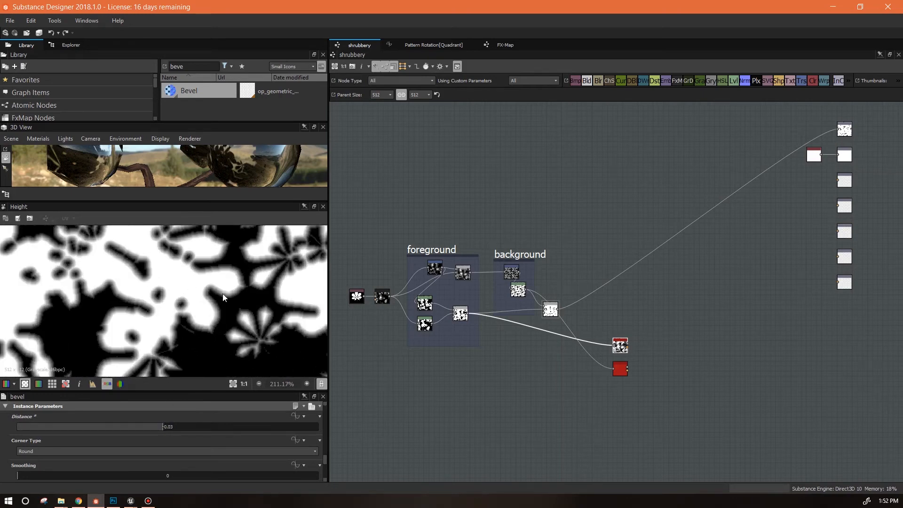
mouse_move(161, 427)
left_mouse_down()
mouse_move(172, 428)
mouse_move(162, 429)
left_mouse_up()
Set the foreground Bevel's Smoothing to 1.34 and review its remaining parameters.
scroll(326, 456, "down", 2)
left_click_drag(18, 443, 97, 447)
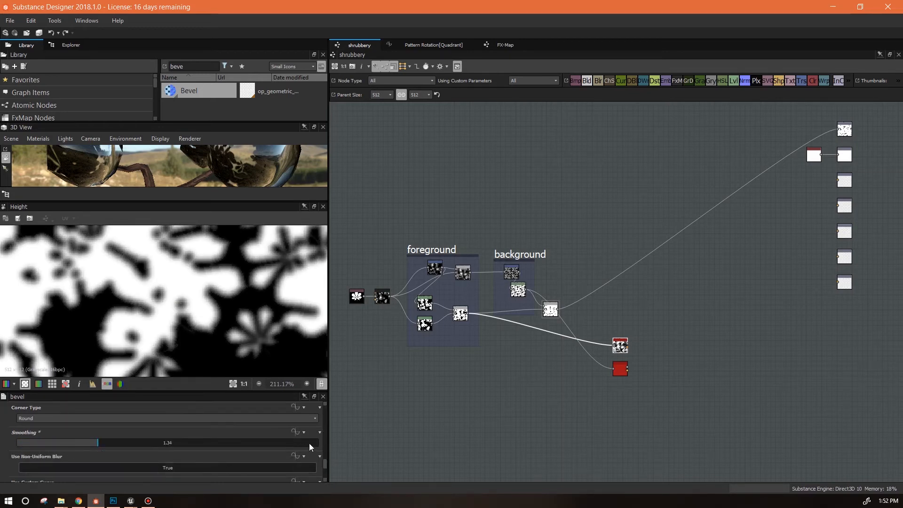
scroll(324, 465, "down", 3)
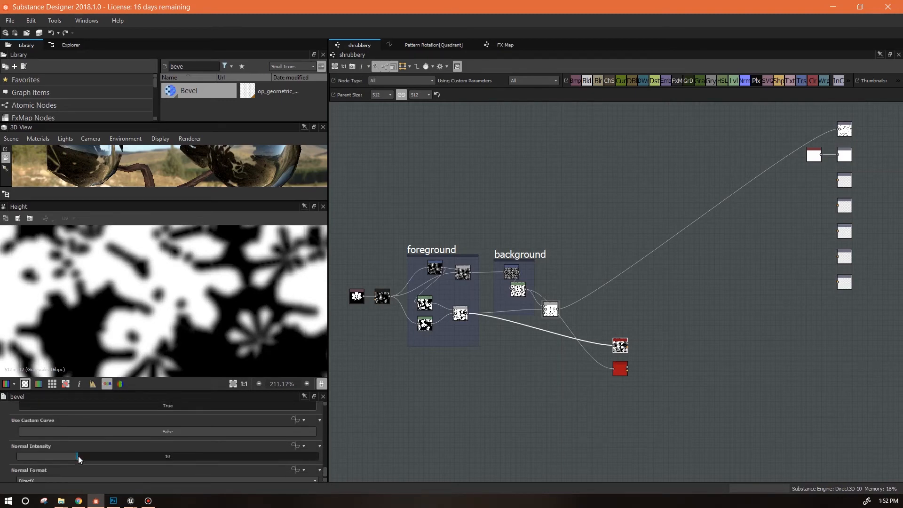
Set the background Bevel's Distance to -0.04, checking how the falloff looks across the leaf mask.
left_click(616, 371)
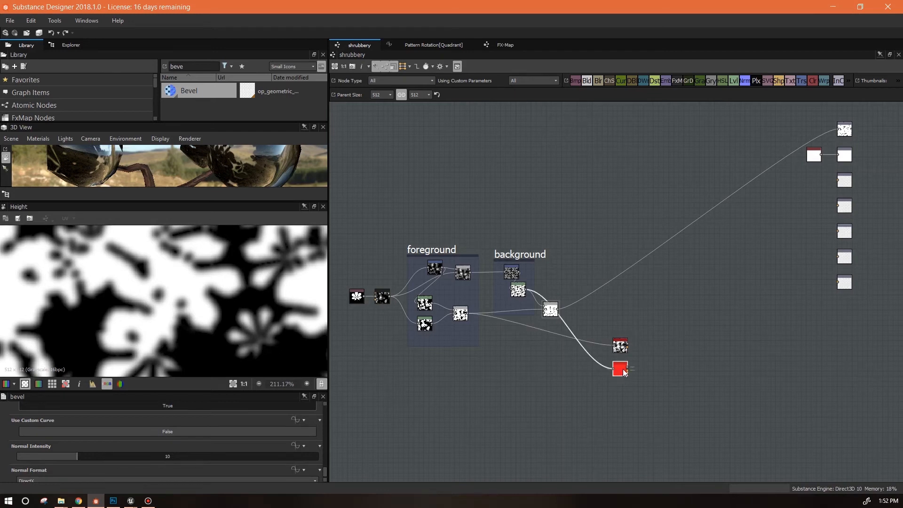
left_click_drag(325, 470, 326, 456)
left_click_drag(244, 441, 163, 444)
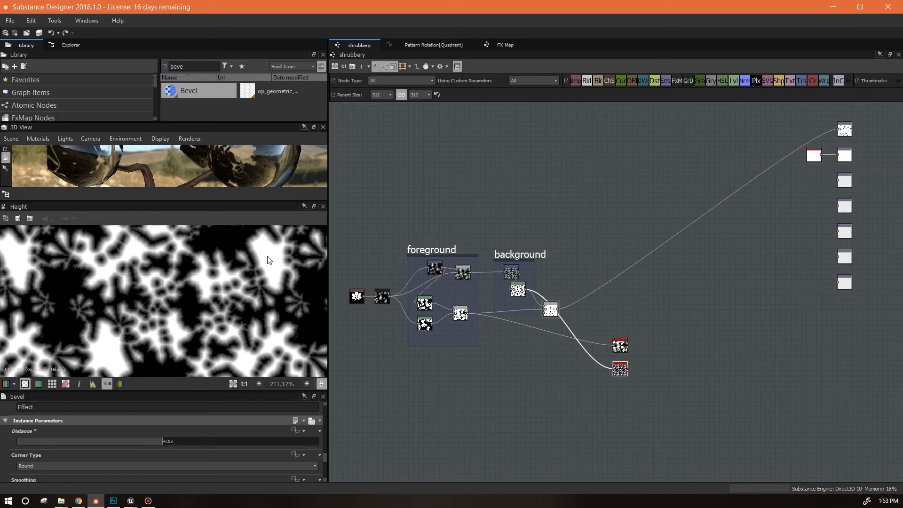
middle_click_drag(229, 303, 176, 399)
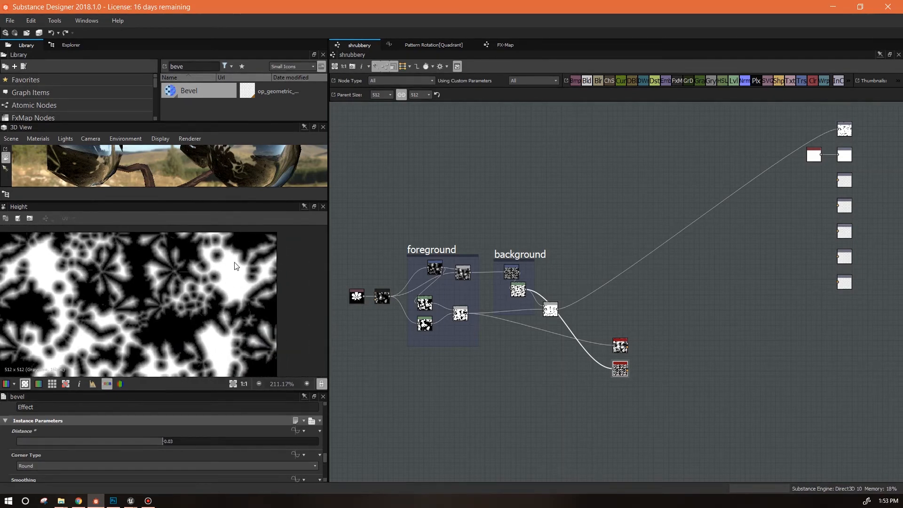
middle_click_drag(145, 334, 183, 270)
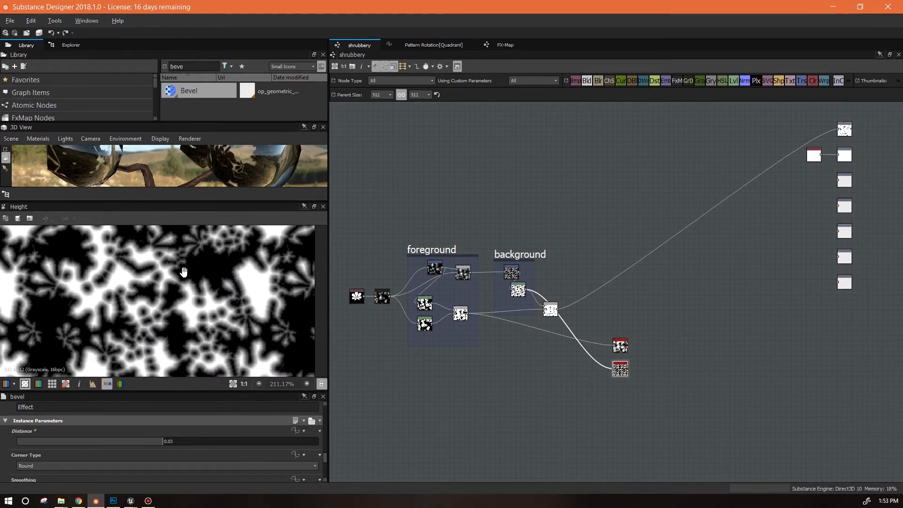
middle_click_drag(178, 324, 271, 353)
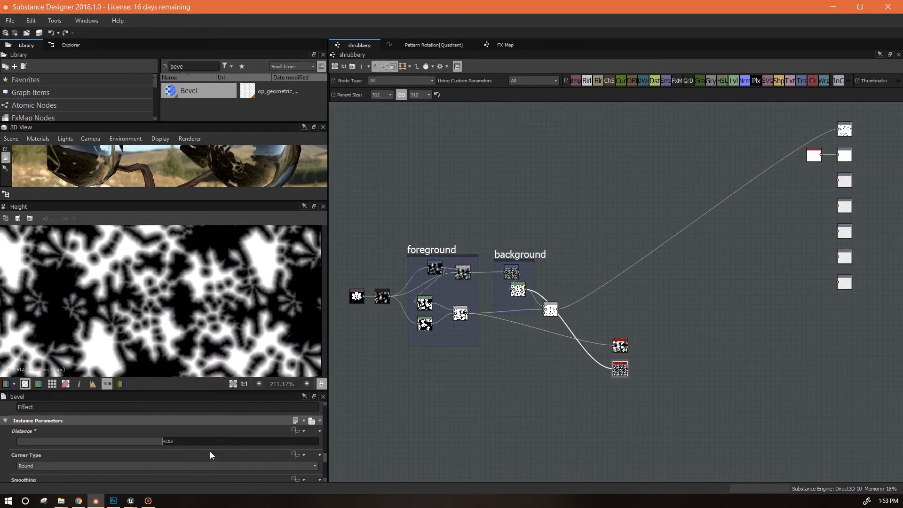
left_click_drag(162, 439, 162, 441)
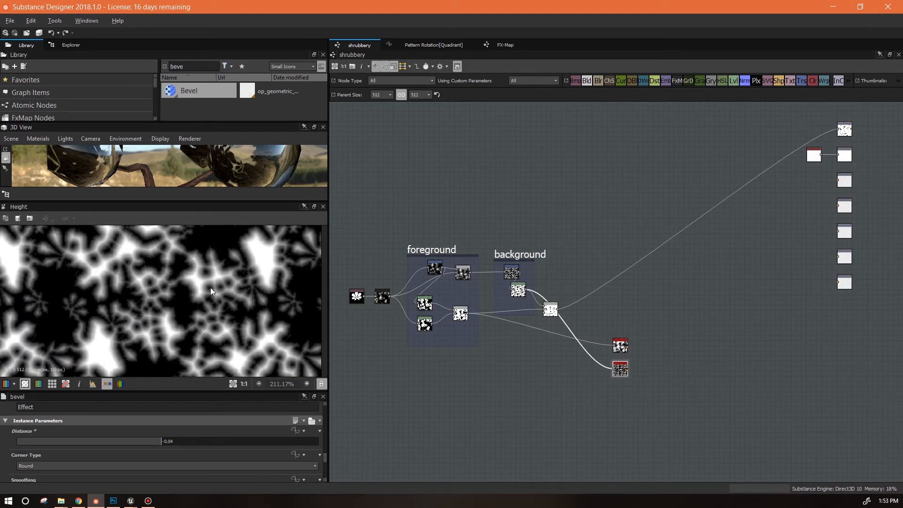
scroll(210, 286, "up", 1)
Examine the foreground Bevel's height image for comparison with the background Bevel.
middle_click_drag(459, 373, 513, 352)
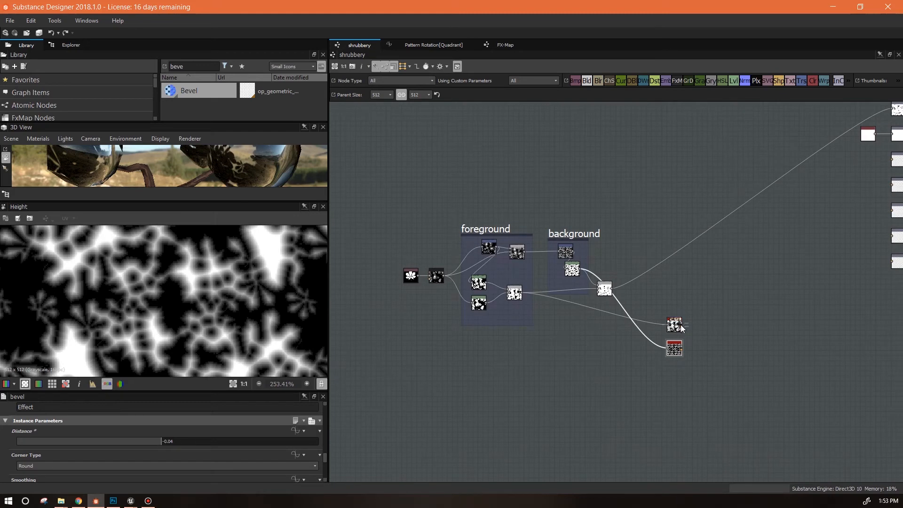
scroll(681, 326, "up", 6)
middle_click_drag(700, 347, 560, 303)
left_click(506, 279)
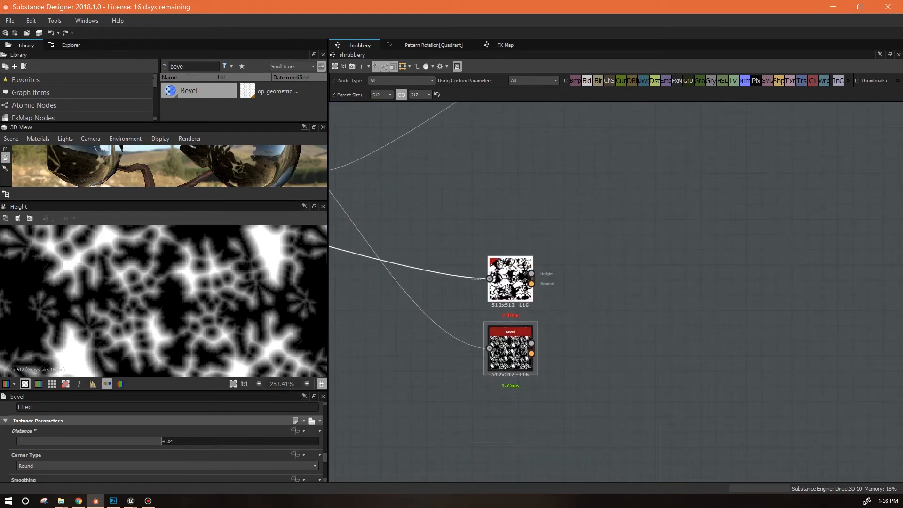
left_click(519, 346)
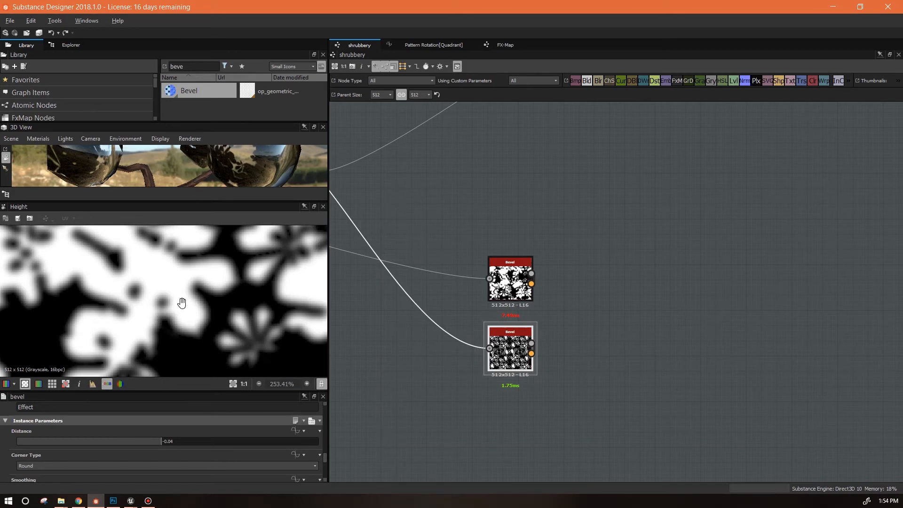
scroll(181, 303, "down", 2)
scroll(201, 284, "down", 2)
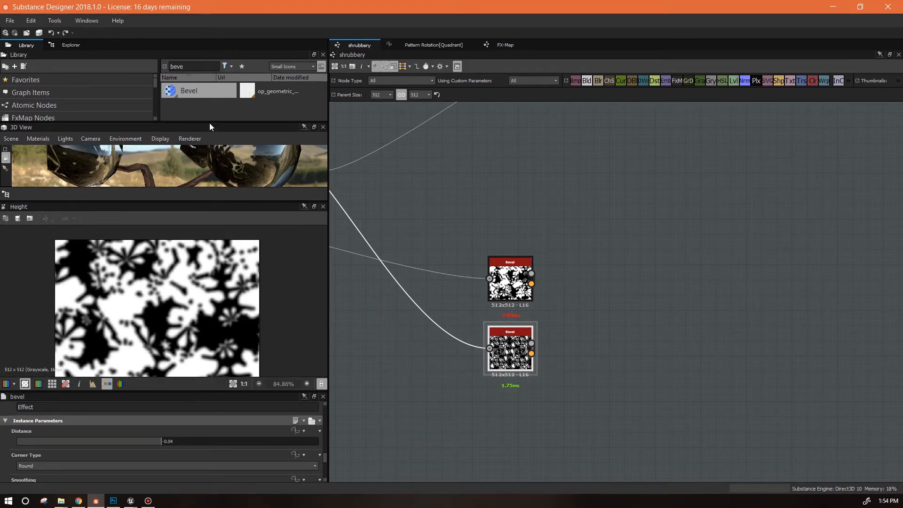
Add a Height to Normal World Units node, duplicate it, and place one beside each Bevel node.
double_click(190, 64)
type("height t")
left_click_drag(207, 91, 630, 242)
key("ctrl+d")
left_click_drag(624, 249, 625, 352)
left_click_drag(630, 243, 614, 273)
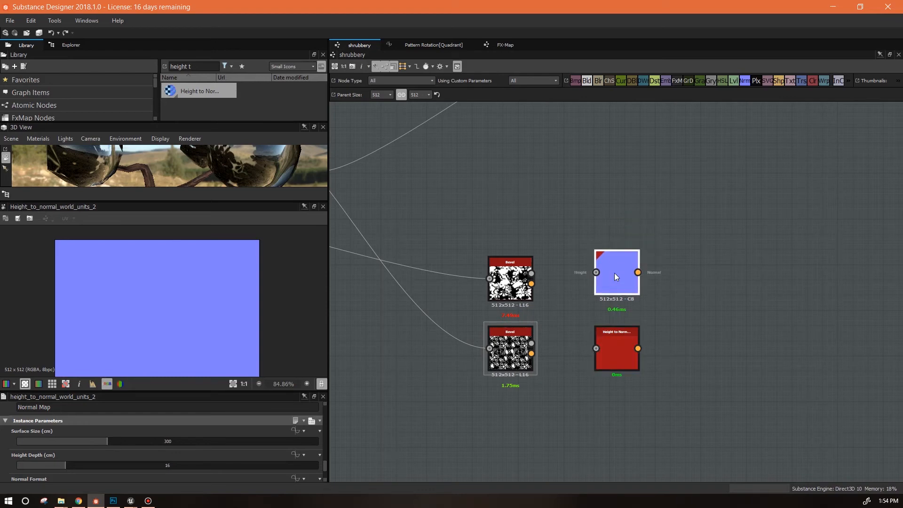
Connect the foreground frame's upper grayscale leaf Blend to the upper Height to Normal World Units node.
middle_click_drag(614, 274, 747, 284)
left_click(728, 284)
middle_click_drag(517, 353, 719, 390)
middle_click_drag(449, 148, 468, 258)
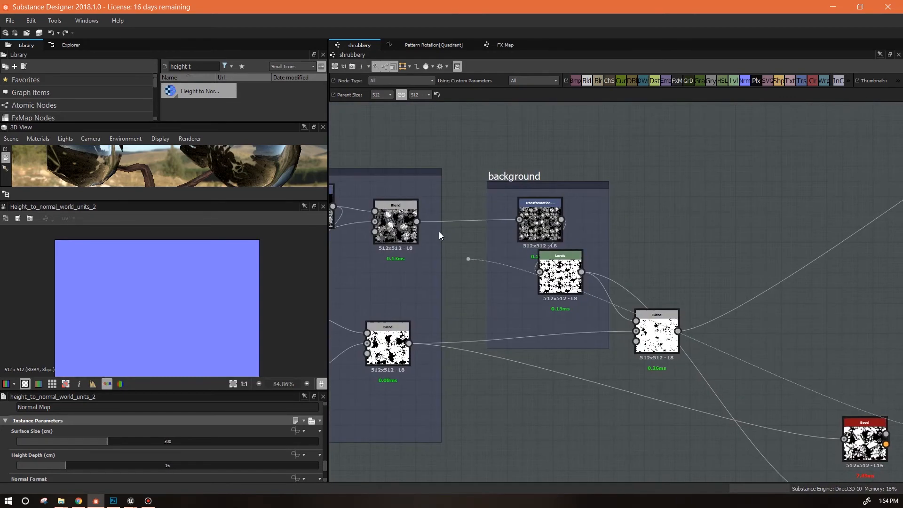
left_click(417, 222)
left_click(417, 222)
middle_click_drag(565, 344, 304, 113)
left_click(498, 179)
Connect the background Transformation 2D to the lower Height to Normal World Units node and inspect its normal map.
middle_click_drag(414, 389, 626, 425)
scroll(625, 424, "down", 2)
middle_click_drag(481, 395, 605, 425)
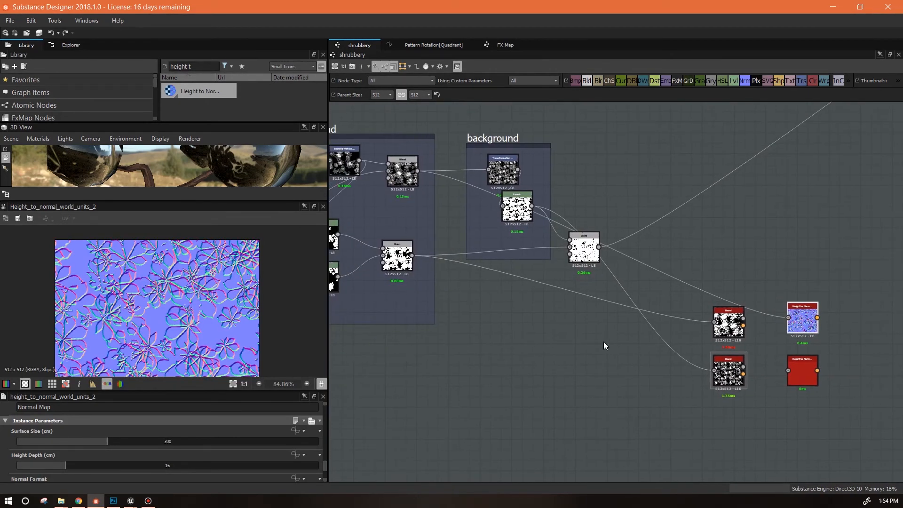
left_click_drag(517, 169, 795, 373)
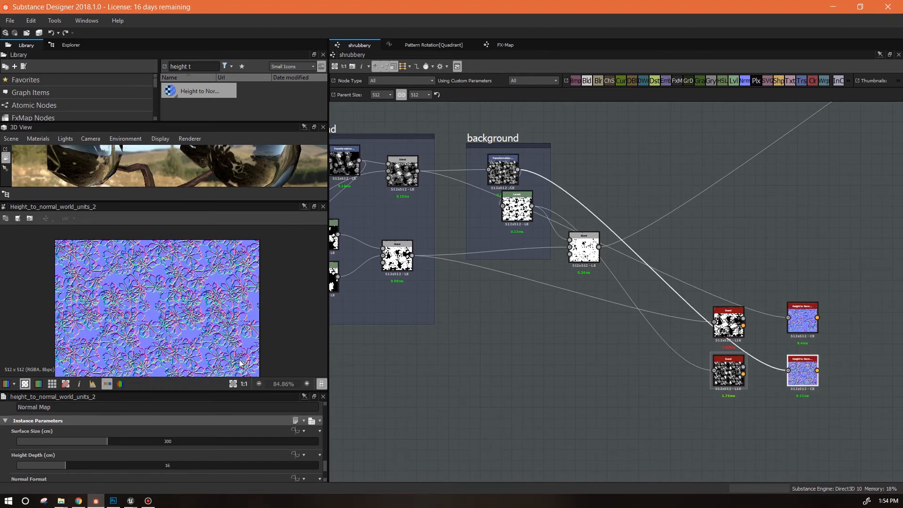
scroll(205, 343, "up", 2)
Preview the background Bevel and the foreground Bevel again.
double_click(728, 364)
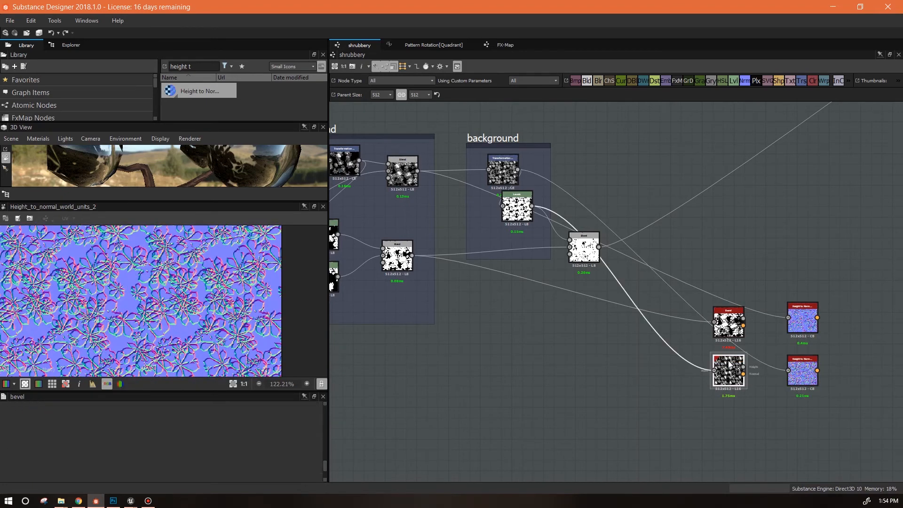
double_click(728, 325)
middle_click_drag(799, 422, 672, 402)
scroll(672, 402, "up", 1)
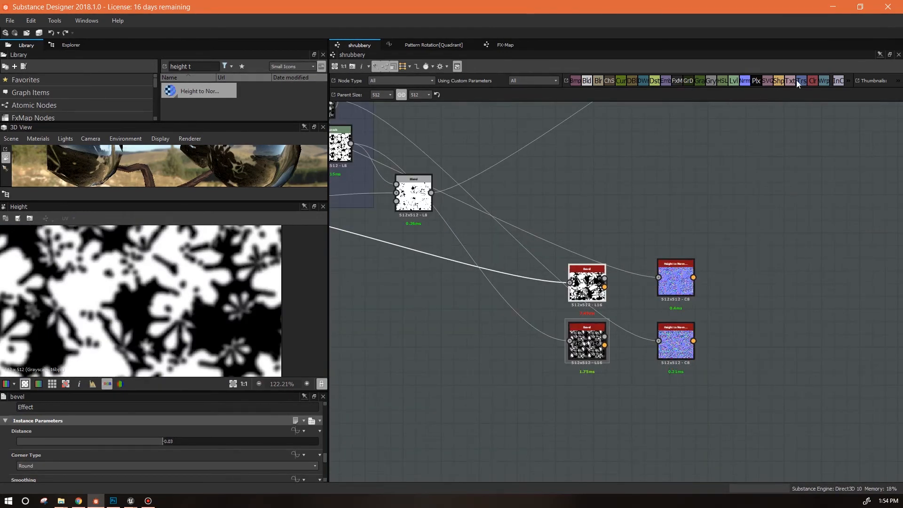
Preview the foreground Bevel's normal output through a temporary Transformation 2D, compare it with the upper Height to Normal map, and delete the temporary node.
left_click_drag(670, 199, 604, 286)
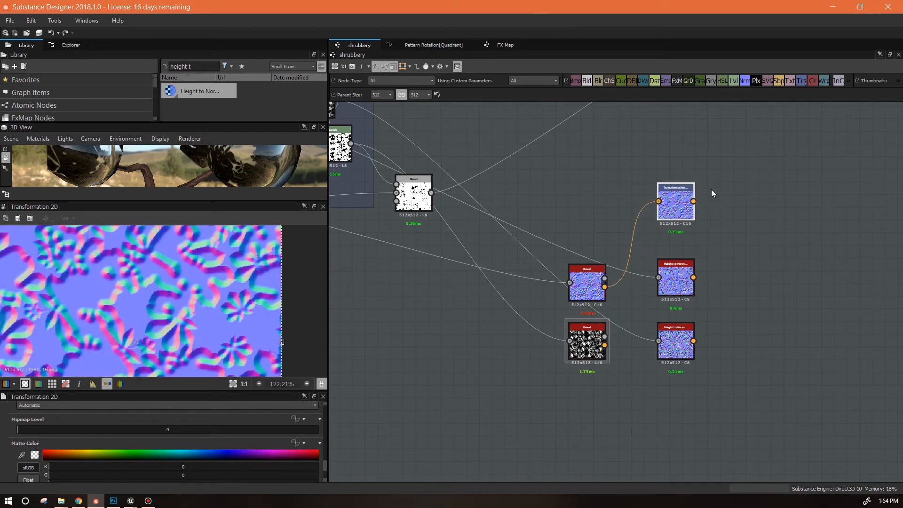
scroll(155, 300, "down", 3)
scroll(196, 282, "up", 2)
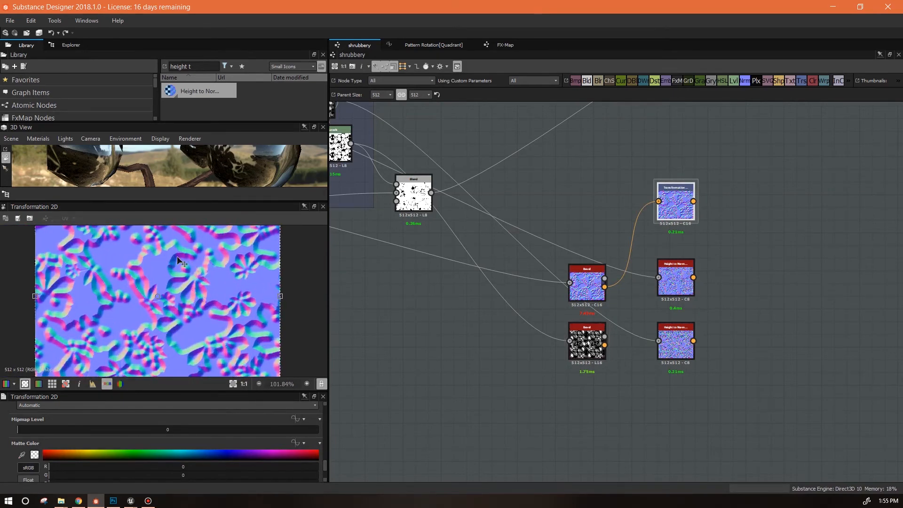
left_click(674, 288)
double_click(674, 287)
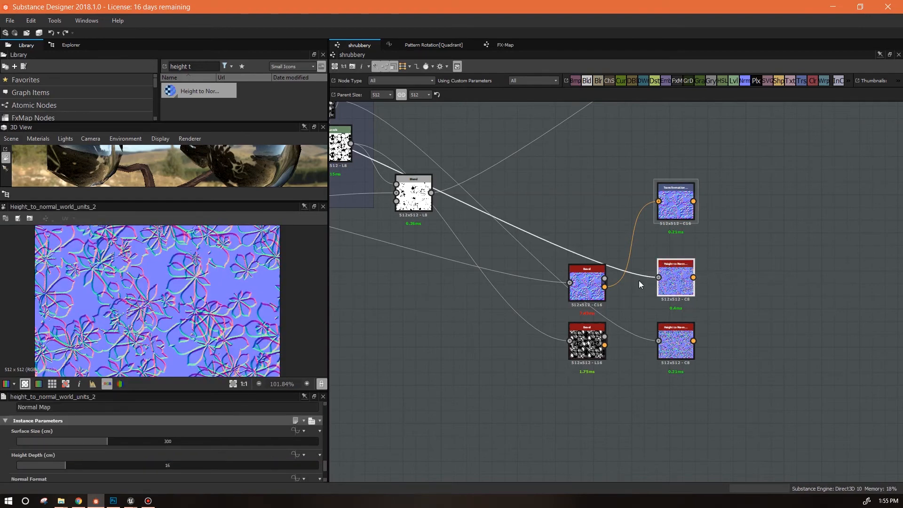
left_click(677, 201)
key("Delete")
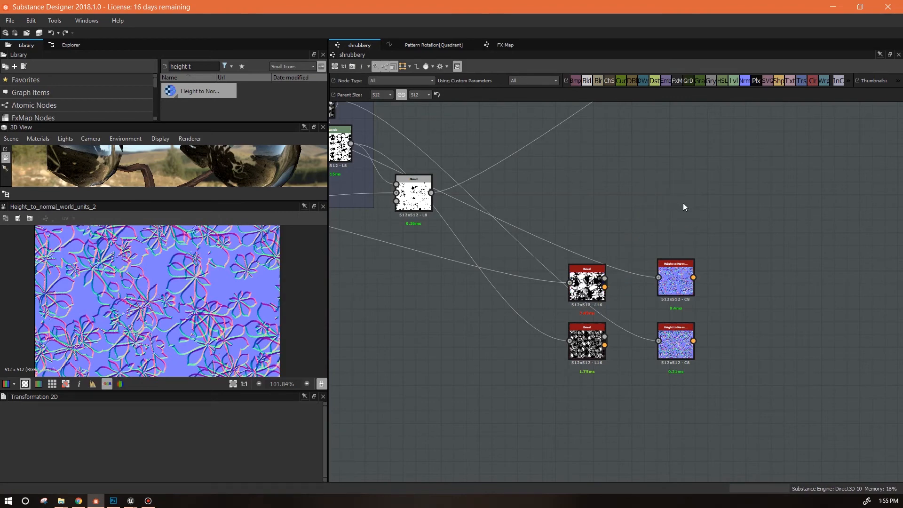
Add a Blend node beside the normal nodes, place a duplicate below it, and move the upper Height to Normal node above the foreground Bevel.
left_click_drag(593, 80, 776, 252)
left_click_drag(677, 280, 607, 230)
left_click(779, 255)
key("ctrl+c")
key("ctrl+v")
left_click_drag(614, 290, 775, 347)
Set the blending mode of both new Blend nodes to Overlay.
left_click_drag(325, 414, 325, 452)
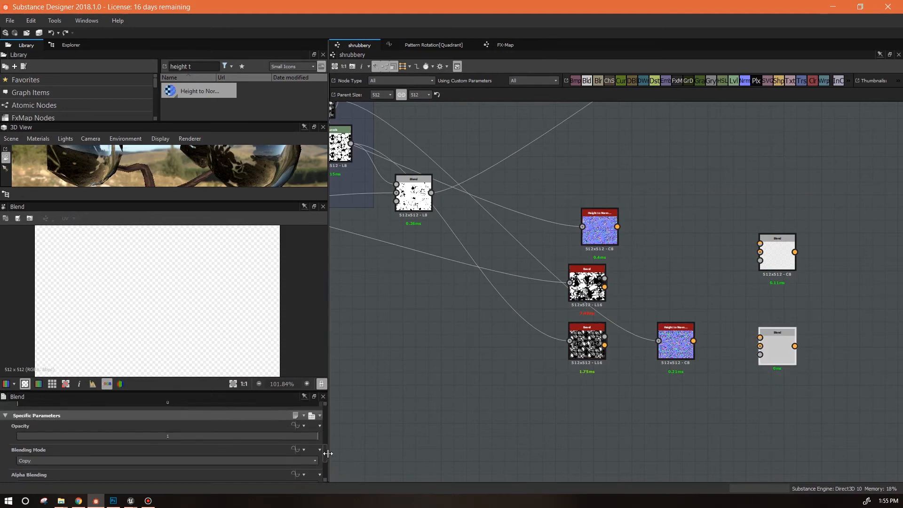
left_click(282, 458)
left_click(238, 404)
left_click(235, 458)
left_click(249, 434)
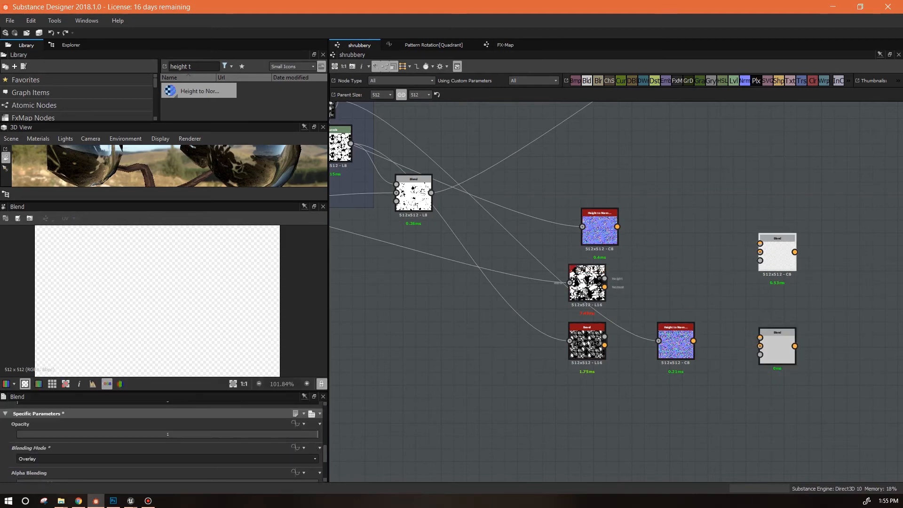
Connect each Bevel's normal output to its Blend's background and each Height to Normal node to the foreground, and preview both Blends.
left_click_drag(762, 252, 604, 287)
left_click_drag(760, 346, 604, 345)
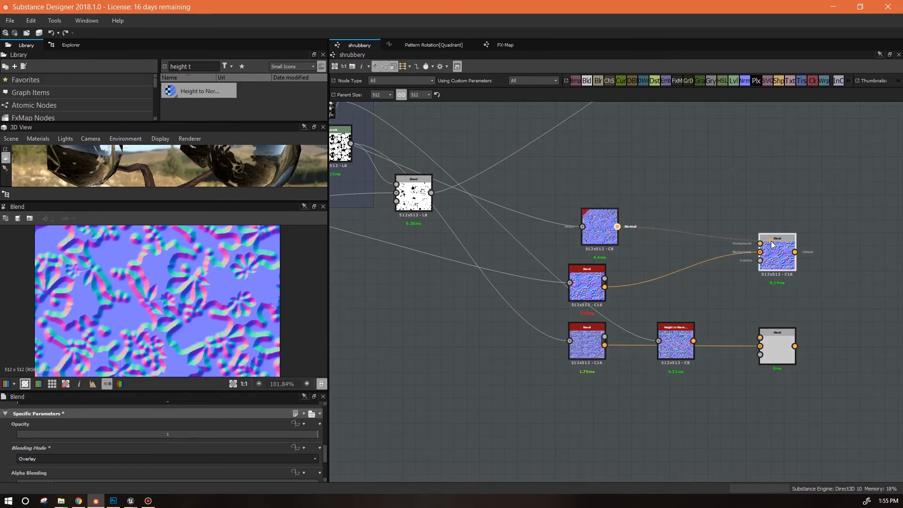
left_click_drag(760, 243, 617, 226)
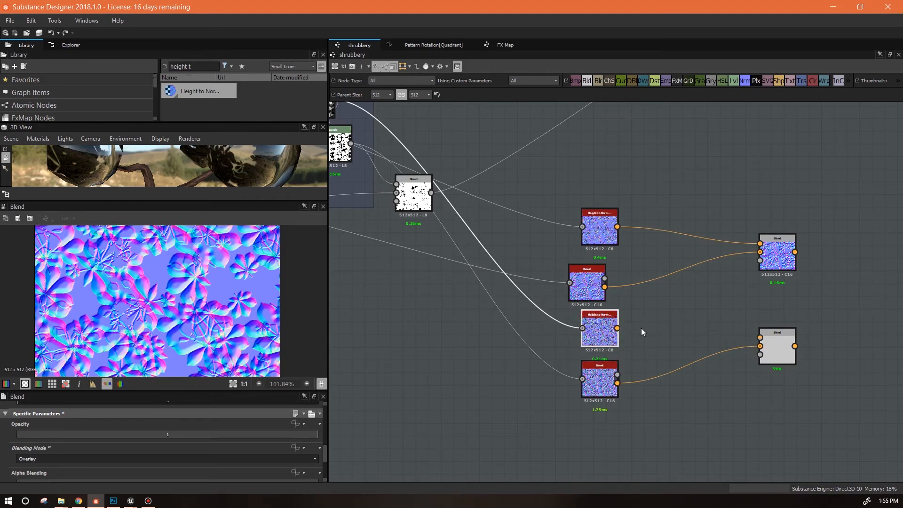
scroll(188, 288, "down", 1)
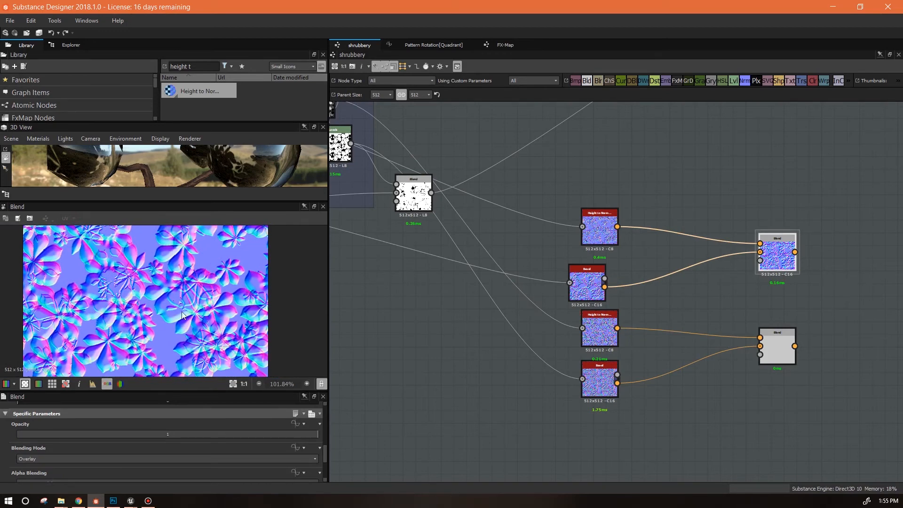
scroll(183, 314, "down", 1)
middle_click_drag(183, 314, 159, 290)
double_click(781, 349)
scroll(175, 295, "up", 1)
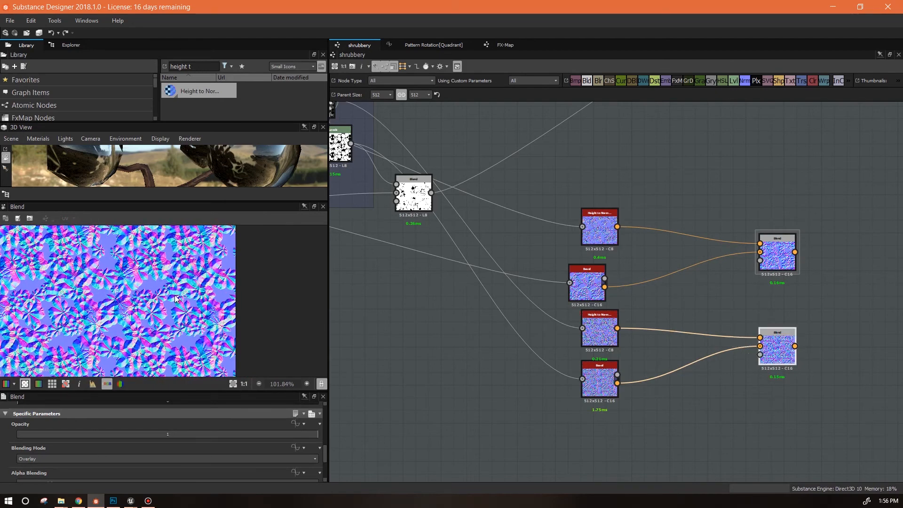
scroll(216, 300, "down", 1)
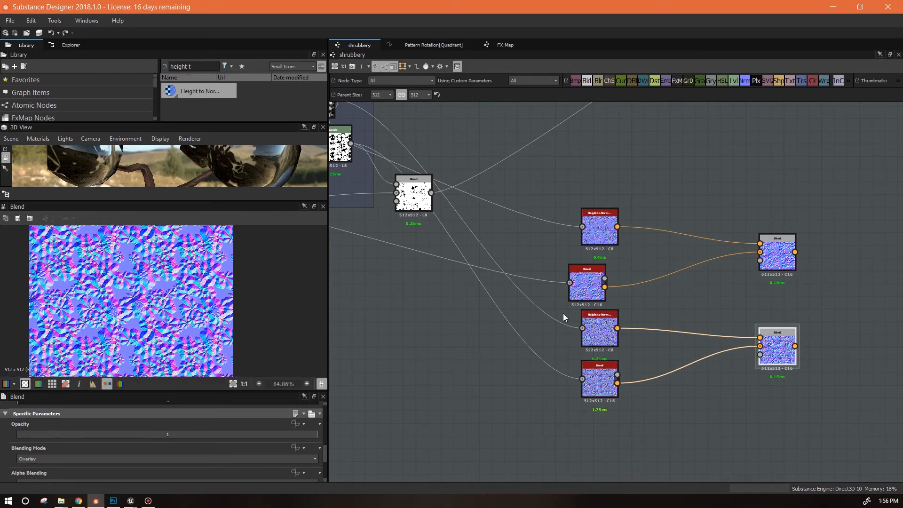
Rearrange the normal section with the Bevels in front, the Height to Normal nodes between, and the Overlay Blends behind them.
left_click_drag(777, 347, 714, 354)
mouse_move(593, 287)
left_mouse_down()
mouse_move(591, 280)
mouse_move(606, 280)
left_mouse_up()
left_click(779, 259)
left_click_drag(779, 259, 713, 263)
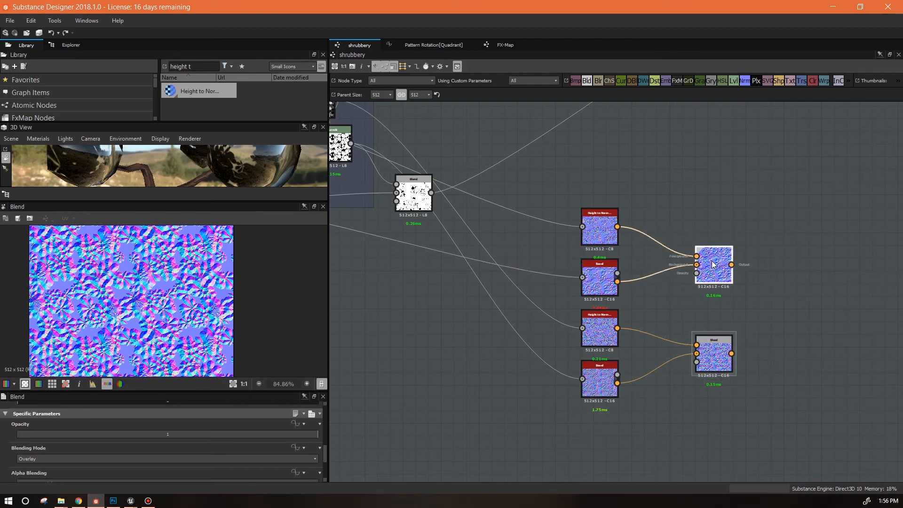
middle_click_drag(785, 345, 808, 271)
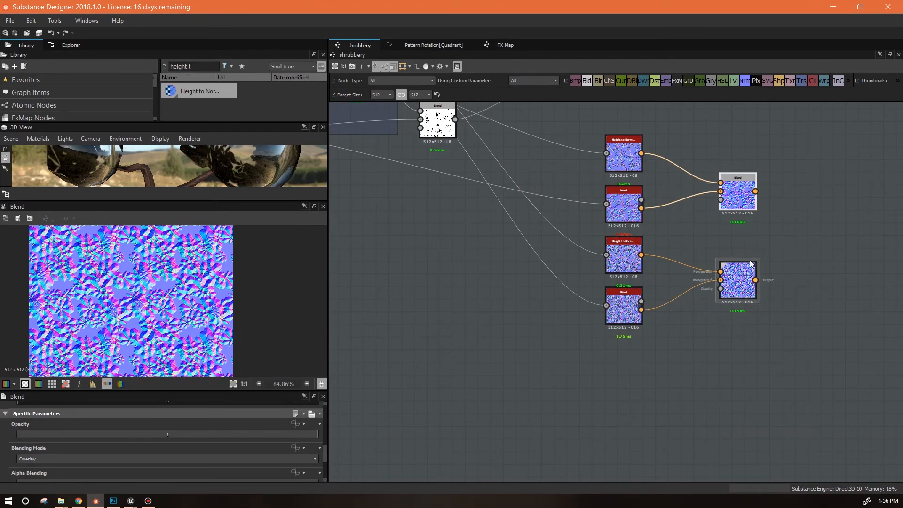
middle_click_drag(585, 322, 696, 413)
middle_click_drag(697, 352, 646, 324)
left_click_drag(643, 249, 571, 247)
left_click_drag(657, 357, 580, 340)
left_click_drag(644, 309, 657, 301)
left_click_drag(669, 200, 682, 206)
middle_click_drag(581, 252, 546, 182)
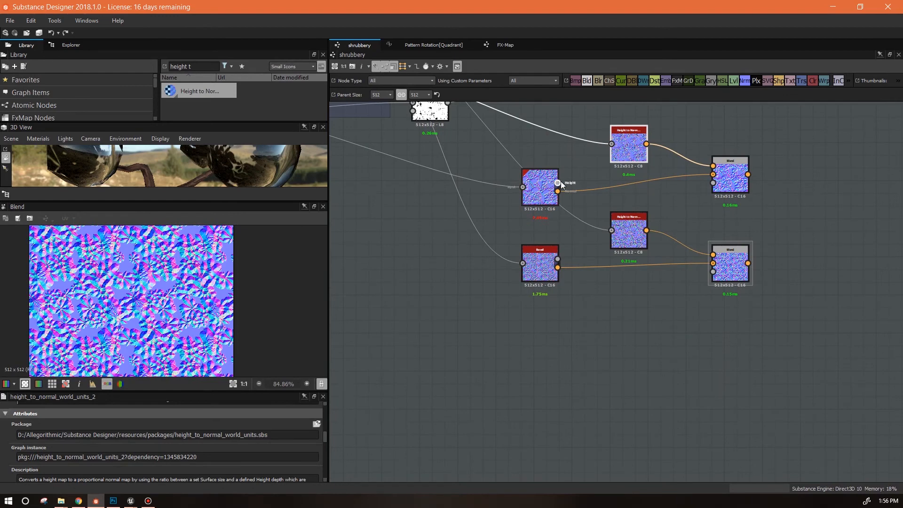
Add two Levels nodes below the normal section and feed them the height outputs of the upper and lower Bevels.
middle_click_drag(667, 351, 666, 326)
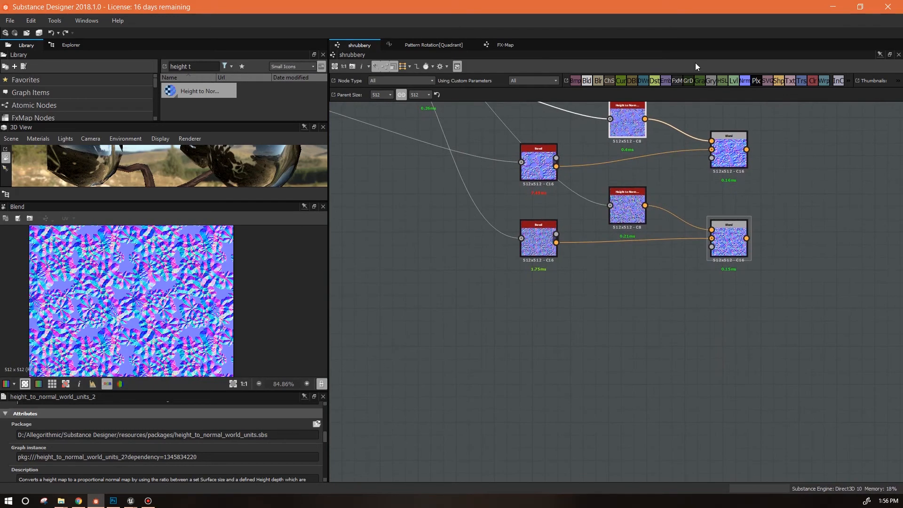
left_click_drag(734, 81, 636, 373)
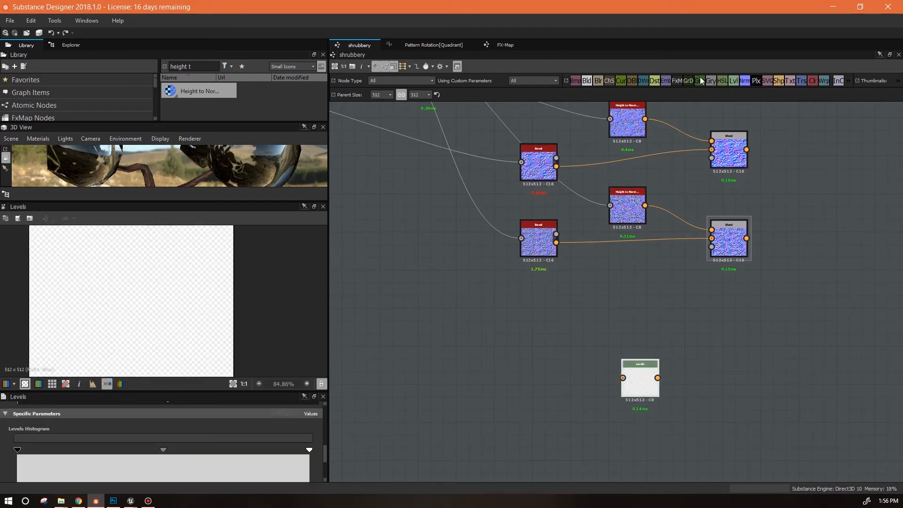
left_click_drag(734, 81, 644, 432)
left_click_drag(643, 373, 645, 337)
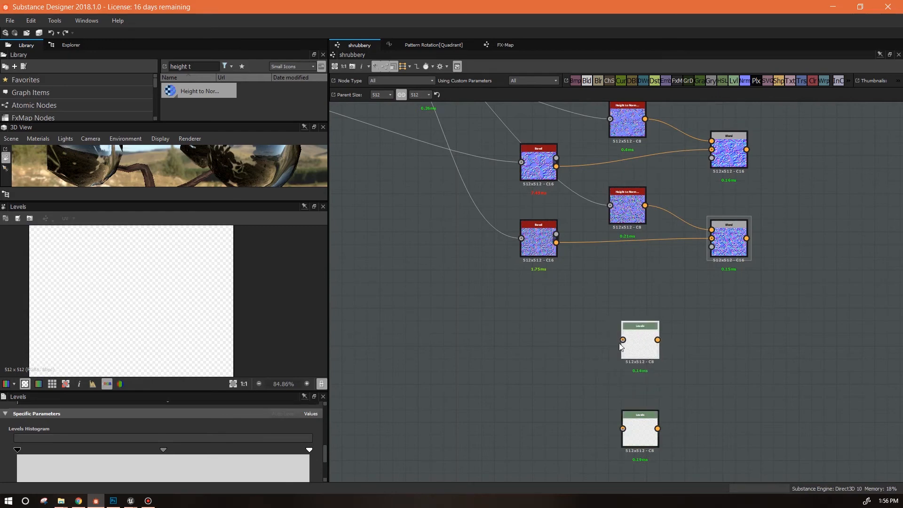
left_click_drag(556, 166, 622, 339)
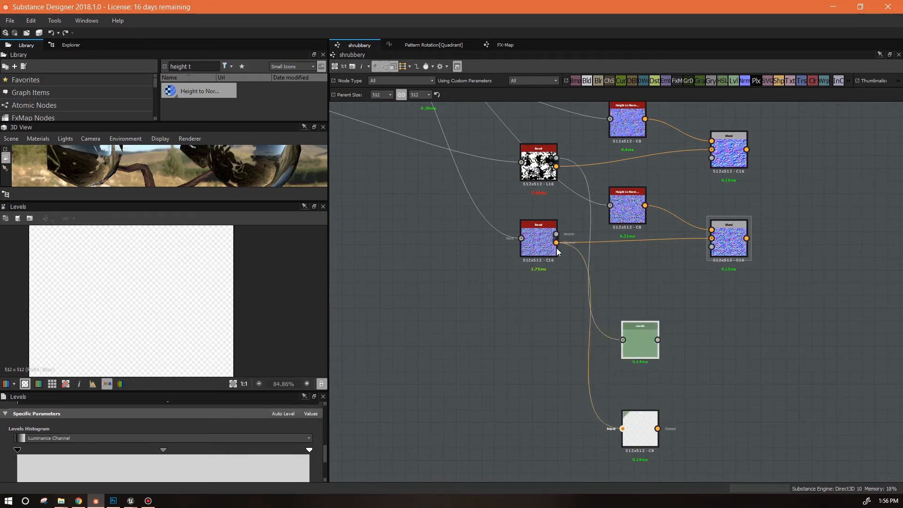
left_click_drag(557, 258, 622, 429)
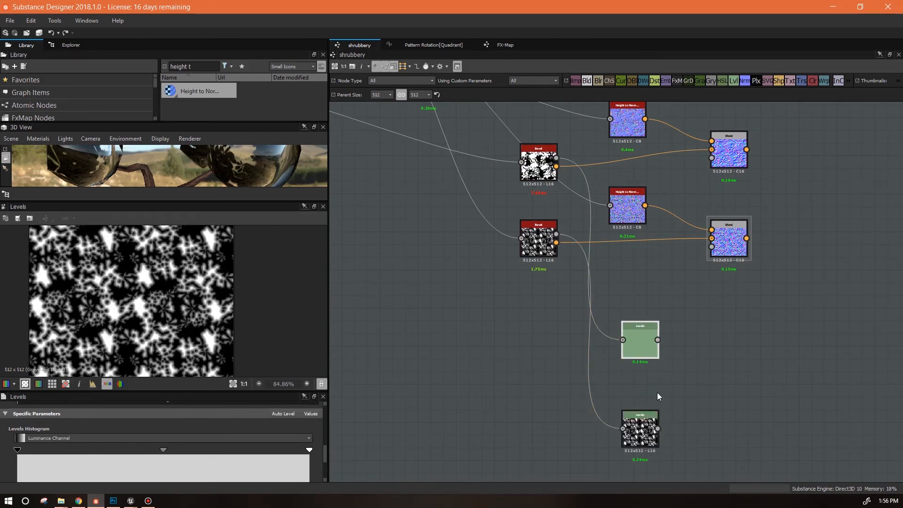
double_click(638, 437)
Add a Blend node after the Levels, with the upper Levels as foreground and the lower Levels as background.
middle_click_drag(735, 435, 624, 409)
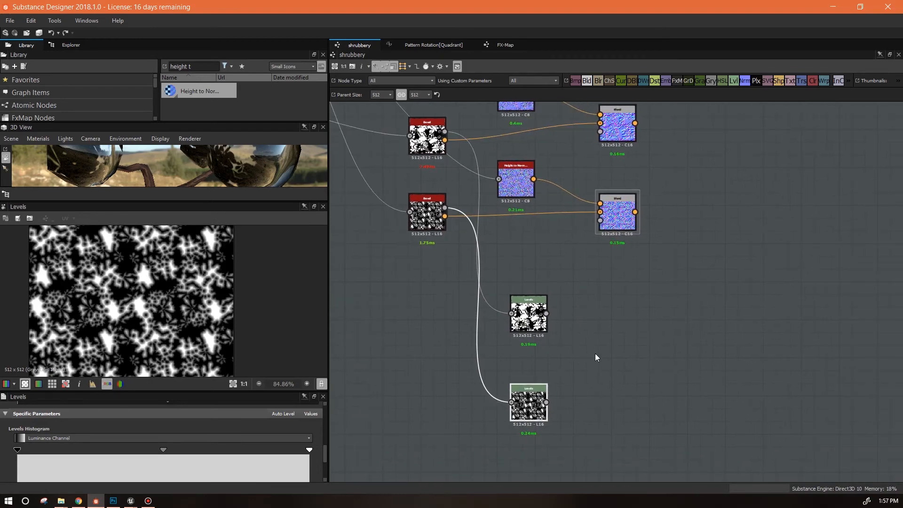
left_click_drag(546, 402, 588, 364)
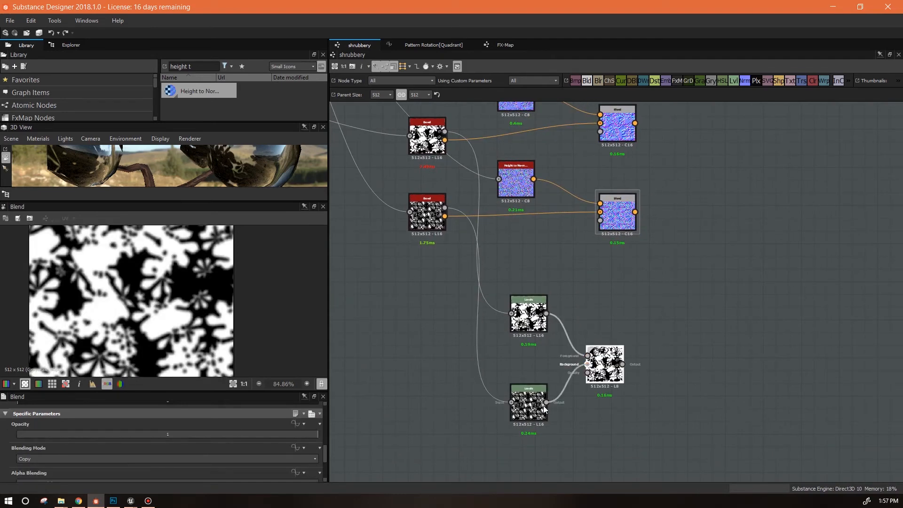
scroll(604, 400, "down", 2)
middle_click_drag(603, 401, 778, 434)
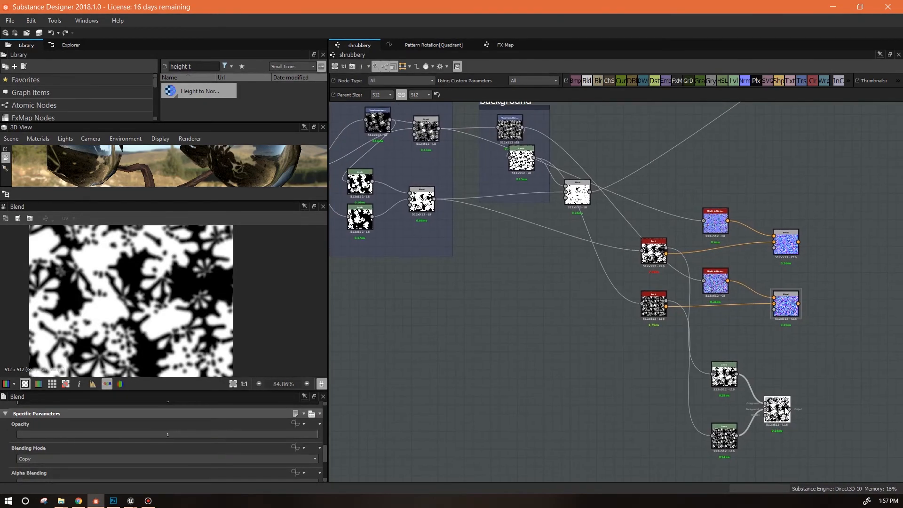
left_click_drag(728, 386, 727, 395)
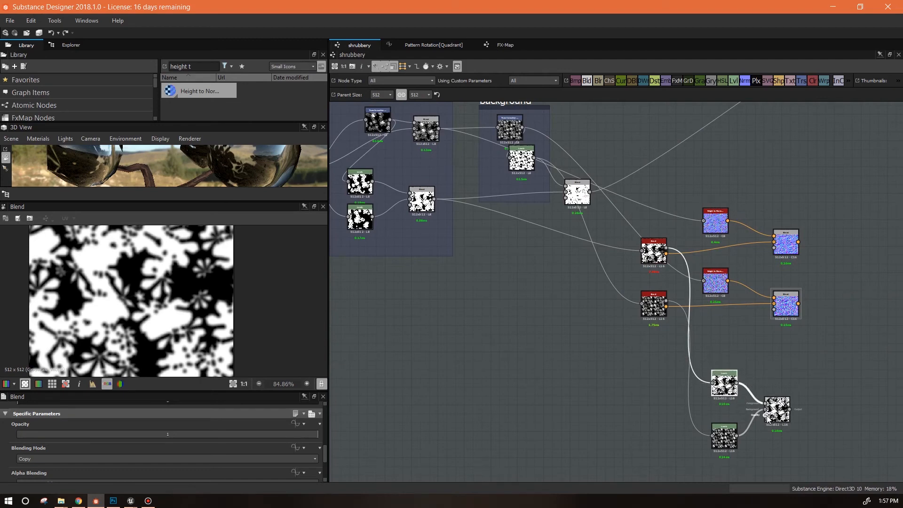
Connect the foreground frame's lower mask Blend to the opacity input of the height Blend.
left_click_drag(422, 295, 434, 199)
scroll(187, 310, "down", 2)
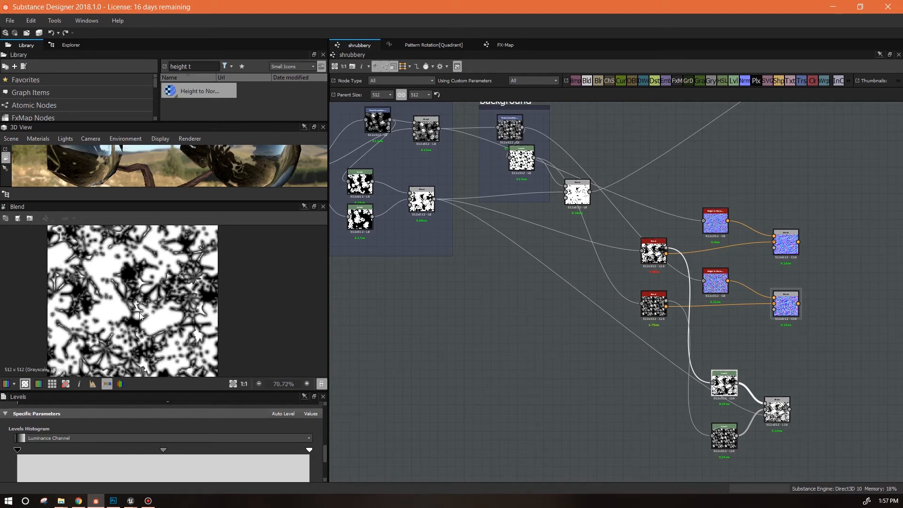
left_click(780, 416)
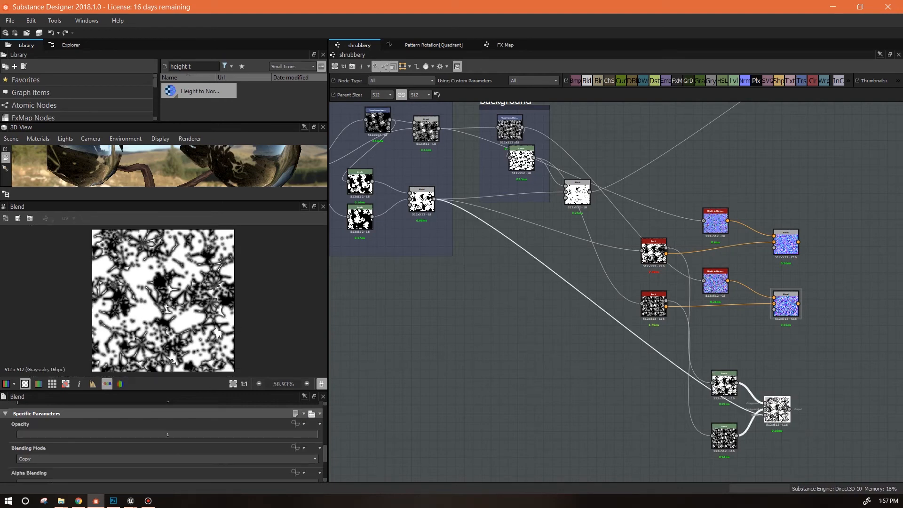
Adjust the spacing of the two Levels nodes and lower the background Levels' white output to about 40% of the range.
left_click_drag(722, 382, 722, 373)
left_click_drag(725, 430, 724, 426)
left_click(725, 372)
left_click(724, 431)
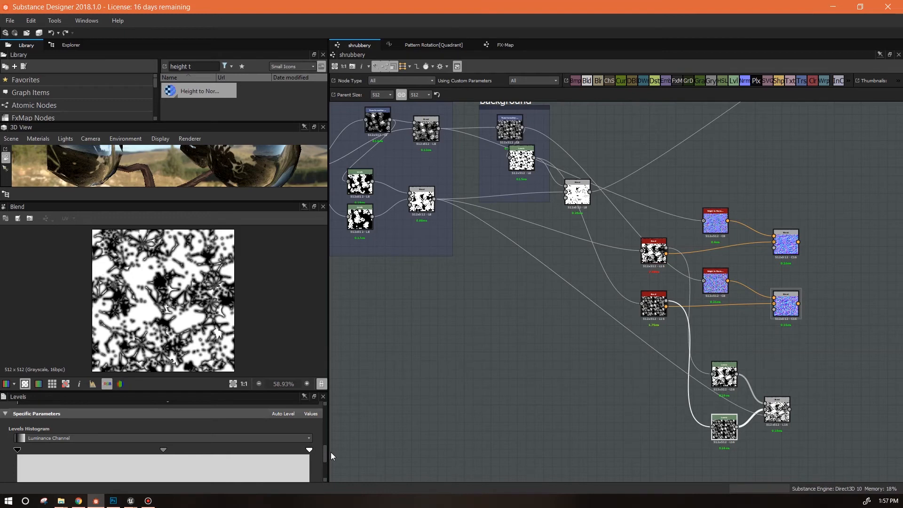
left_click_drag(326, 453, 133, 469)
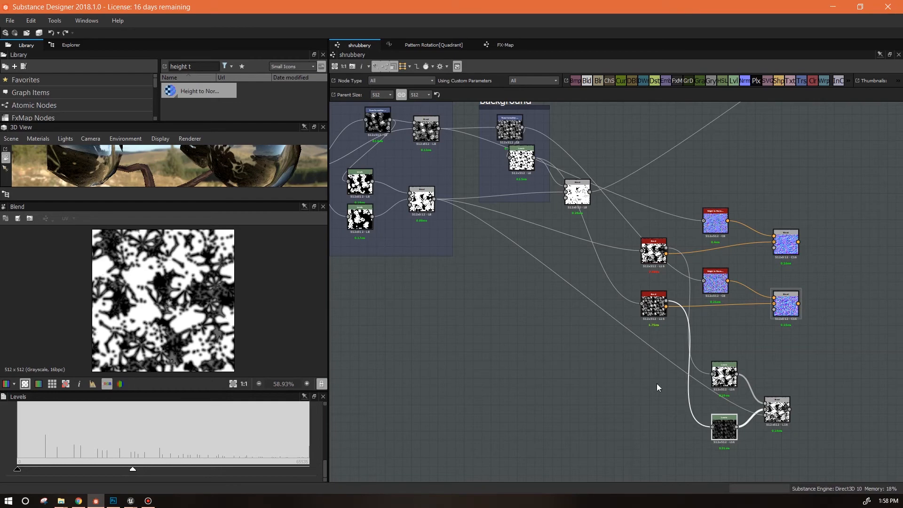
Connect the combined height Blend to the graph's Height output.
scroll(656, 383, "down", 4)
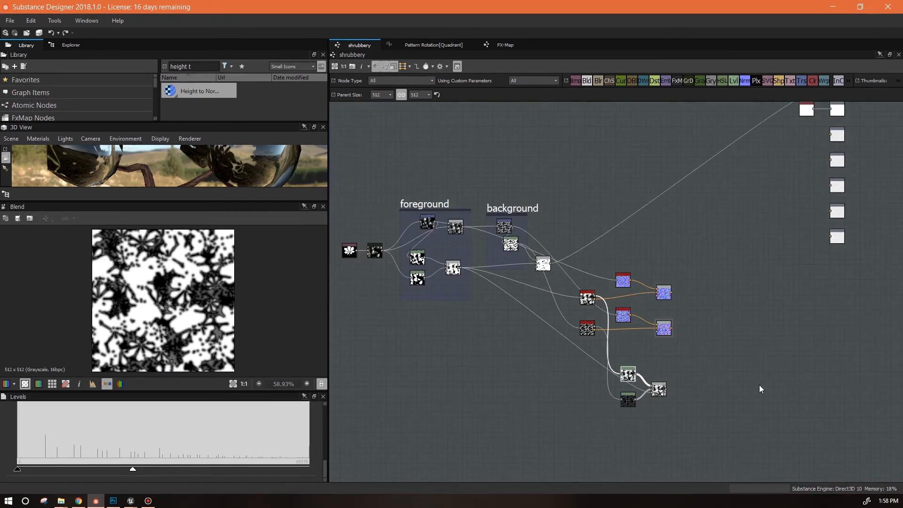
middle_click_drag(723, 382, 663, 429)
left_click_drag(544, 437, 635, 402)
scroll(685, 284, "up", 3)
scroll(546, 303, "up", 3)
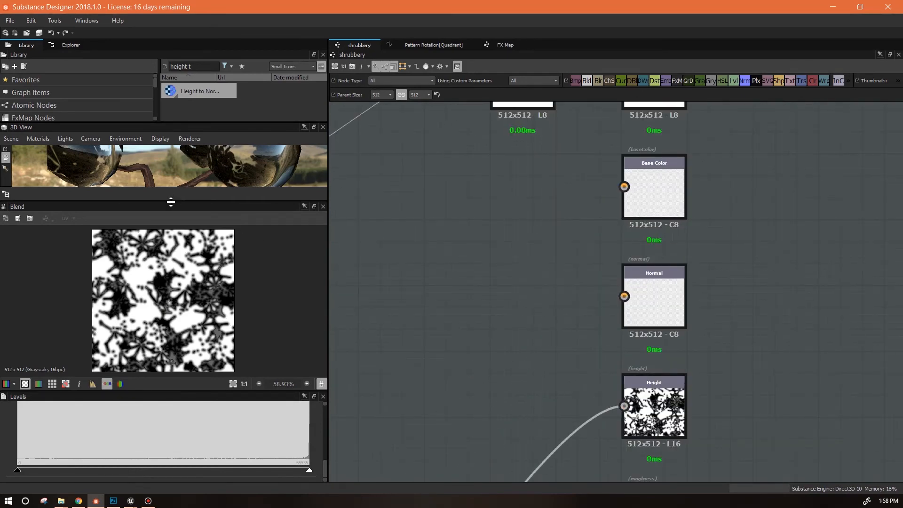
Enlarge the 3D View, open its material properties, and examine the tree model.
left_click_drag(172, 202, 170, 291)
left_click(35, 139)
mouse_move(56, 163)
left_click(98, 164)
mouse_move(325, 454)
left_mouse_down()
mouse_move(327, 443)
mouse_move(326, 460)
left_mouse_up()
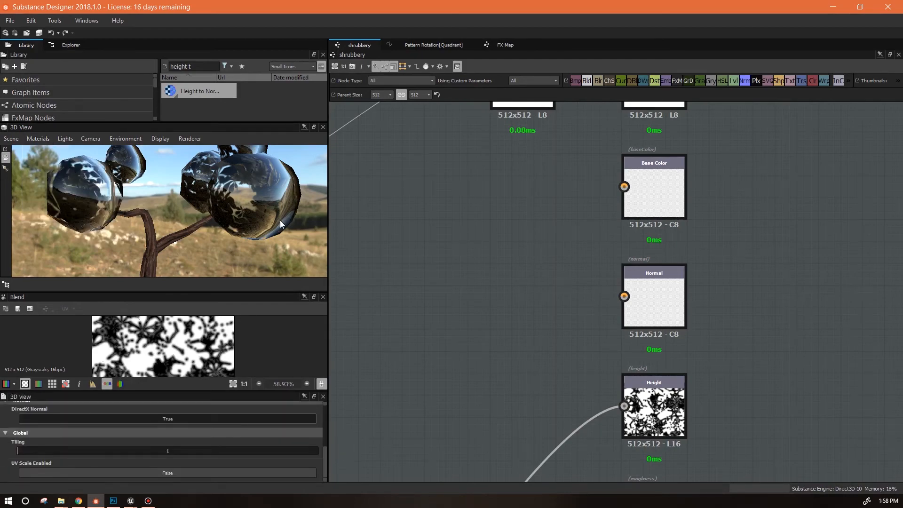
left_click_drag(291, 219, 324, 235)
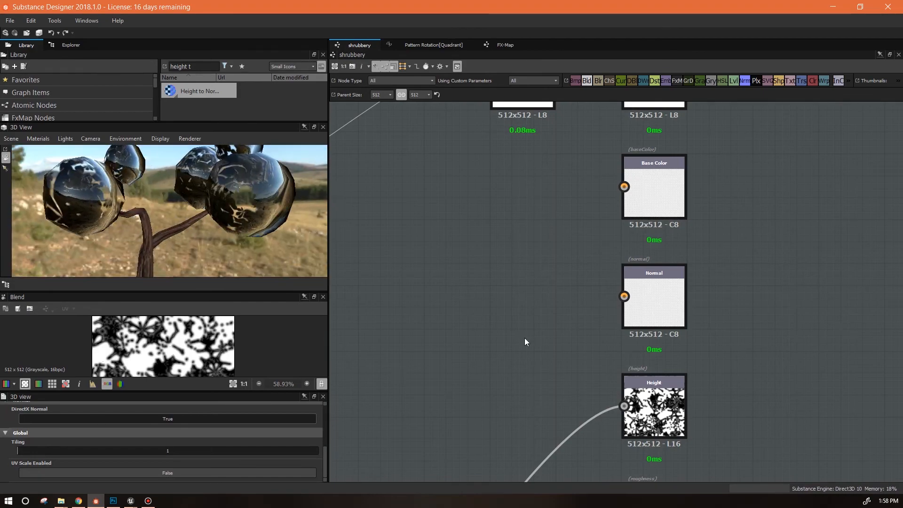
Move the two Overlay Blend nodes closer to their Height to Normal nodes.
middle_click_drag(525, 353, 631, 364)
scroll(602, 367, "down", 4)
middle_click_drag(503, 417, 700, 151)
middle_click_drag(613, 386, 643, 297)
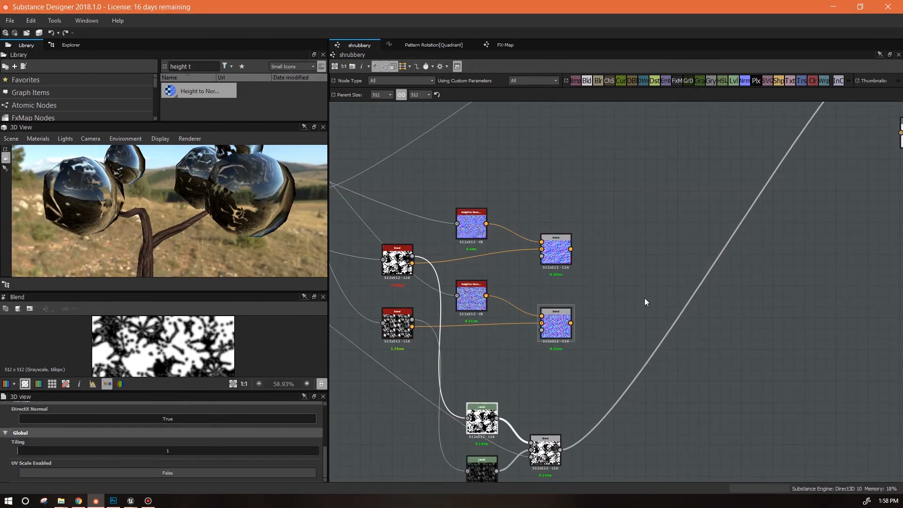
left_click_drag(556, 253, 534, 243)
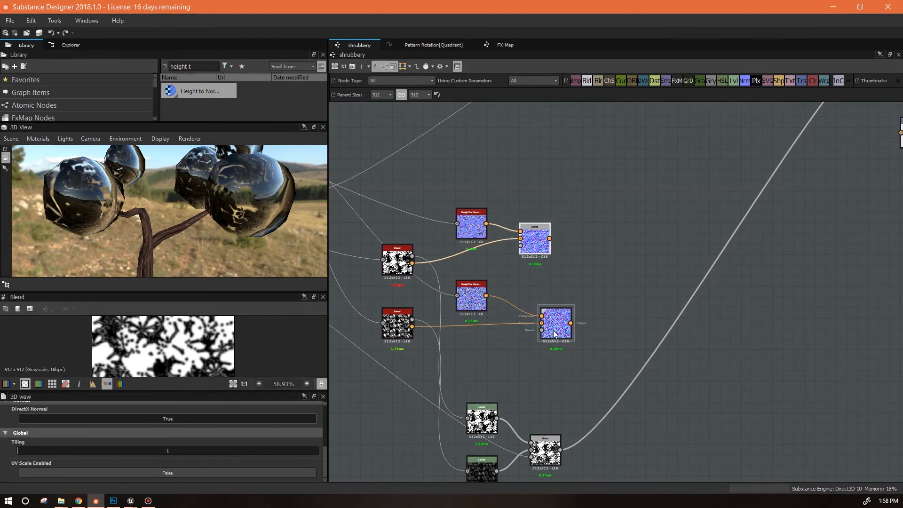
left_click_drag(555, 333, 545, 328)
Open the parameters of the upper and lower Bevel nodes and examine the tree model from another angle.
left_click(399, 264)
left_click(397, 323)
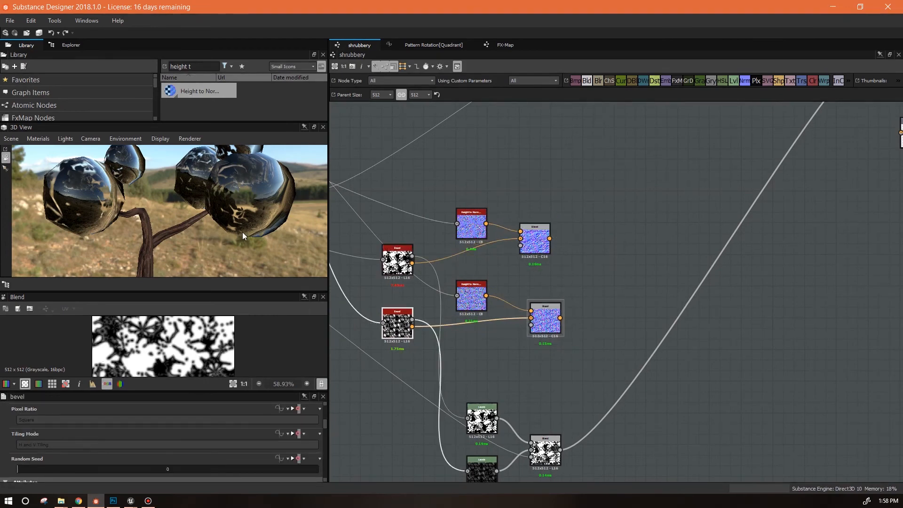
left_click_drag(256, 210, 288, 209)
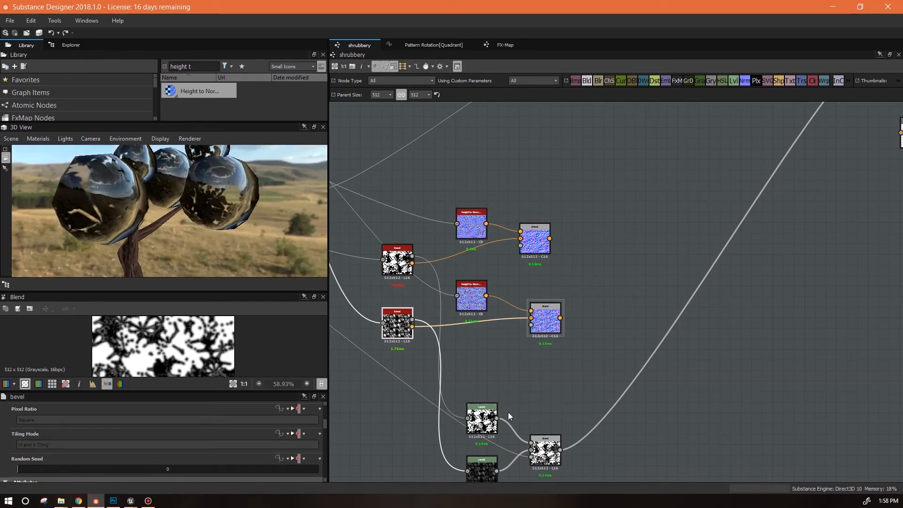
Move the two Levels nodes and their height Blend further down and enclose them in a frame titled "height".
middle_click_drag(582, 422, 566, 296)
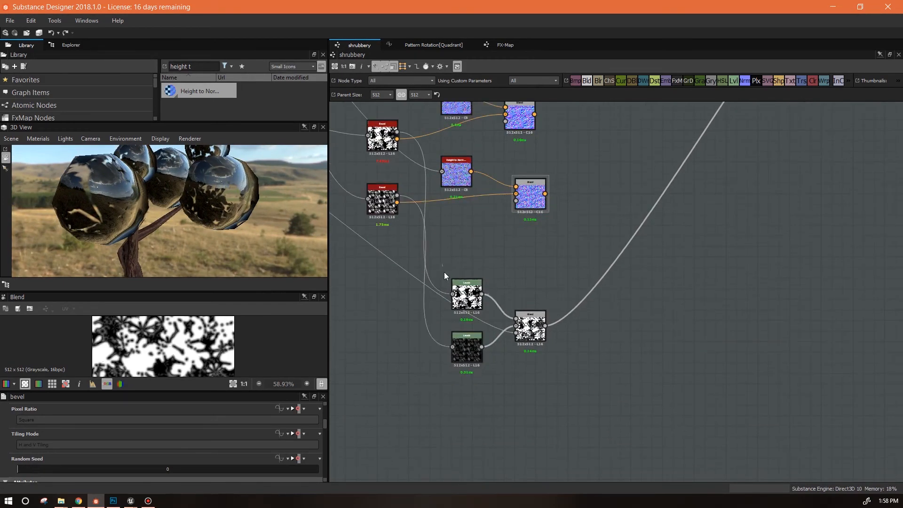
left_click_drag(529, 331, 498, 390)
right_click(494, 211)
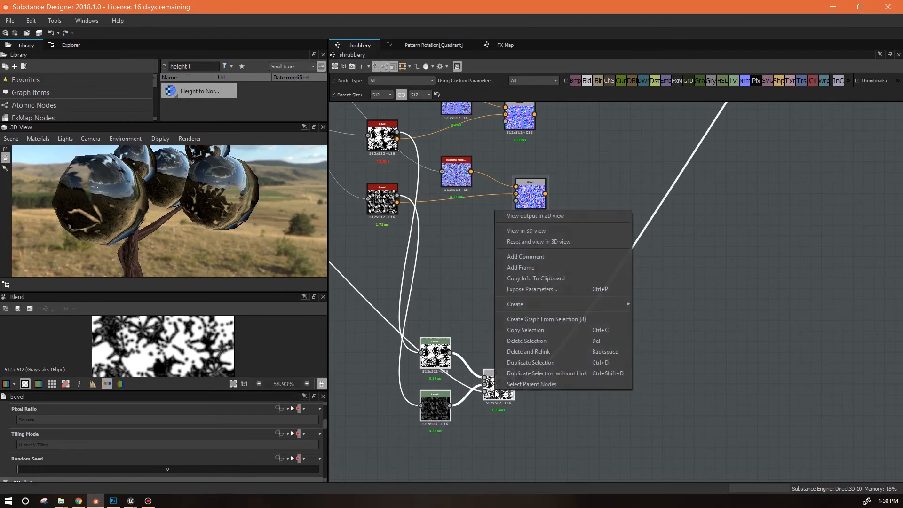
left_click(582, 269)
left_click_drag(326, 461, 325, 439)
double_click(26, 424)
type("height")
Add a Warp node and place it to the right of the two Overlay Blend nodes.
left_click(752, 156)
left_click_drag(634, 149, 633, 149)
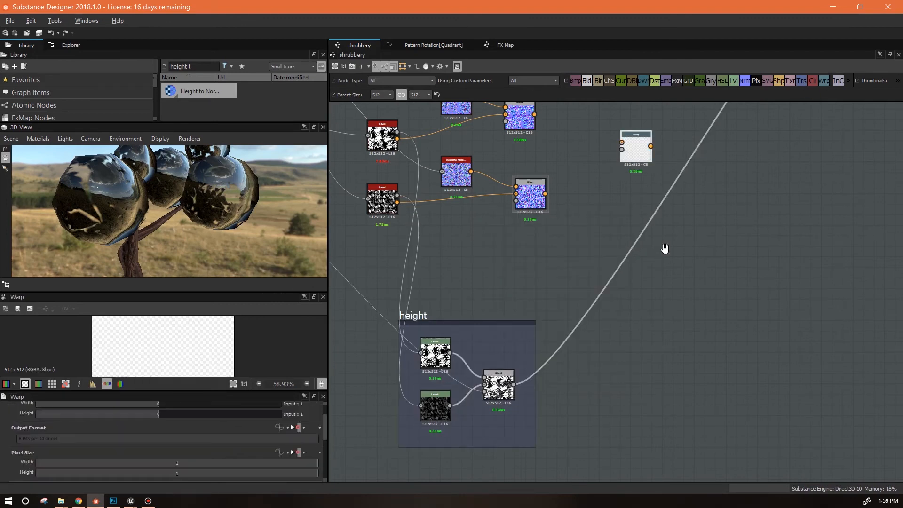
middle_click_drag(661, 241, 613, 360)
scroll(610, 352, "up", 1)
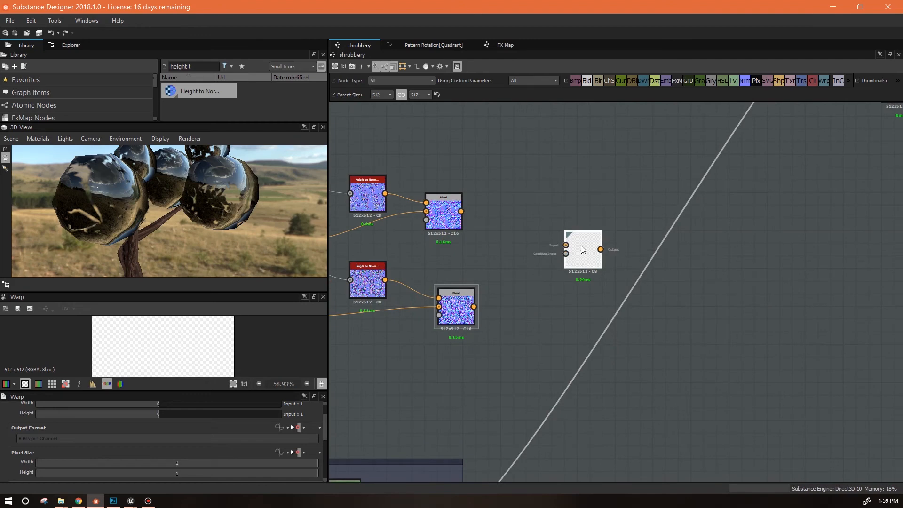
left_click_drag(585, 253, 624, 215)
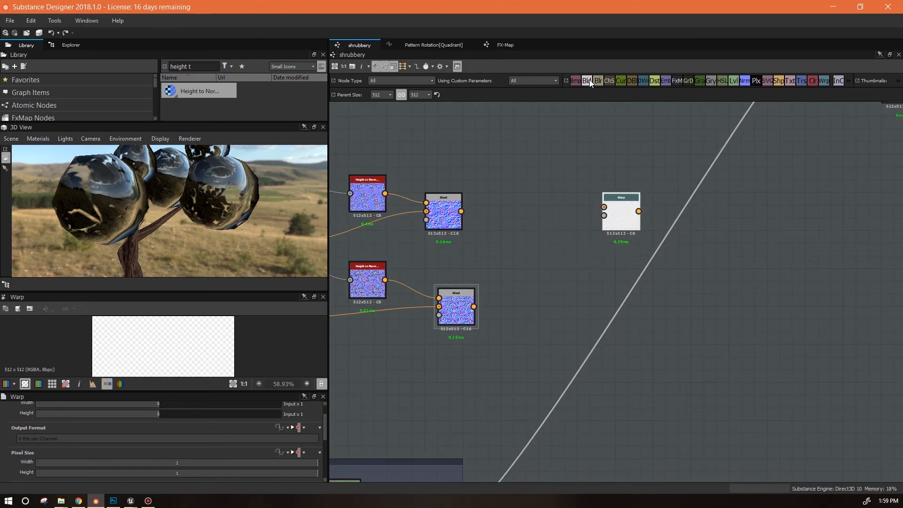
Add a Blend node combining the upper and lower Overlay normal Blends, with a leaf mask wired into its opacity.
left_click_drag(524, 238, 474, 306)
scroll(576, 309, "down", 3)
middle_click_drag(574, 332, 679, 289)
left_click_drag(639, 229, 514, 397)
middle_click_drag(425, 363, 513, 397)
left_click_drag(514, 396, 623, 434)
middle_click_drag(514, 396, 623, 434)
left_click_drag(624, 434, 526, 252)
middle_click_drag(570, 340, 332, 228)
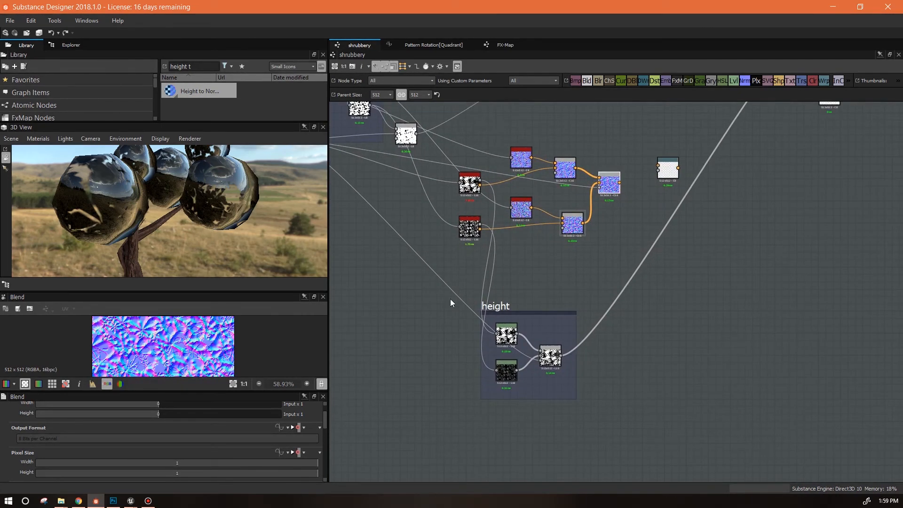
Reposition the combined normal Blend and the lower Overlay Blend to tidy their connections.
left_click_drag(610, 188, 617, 196)
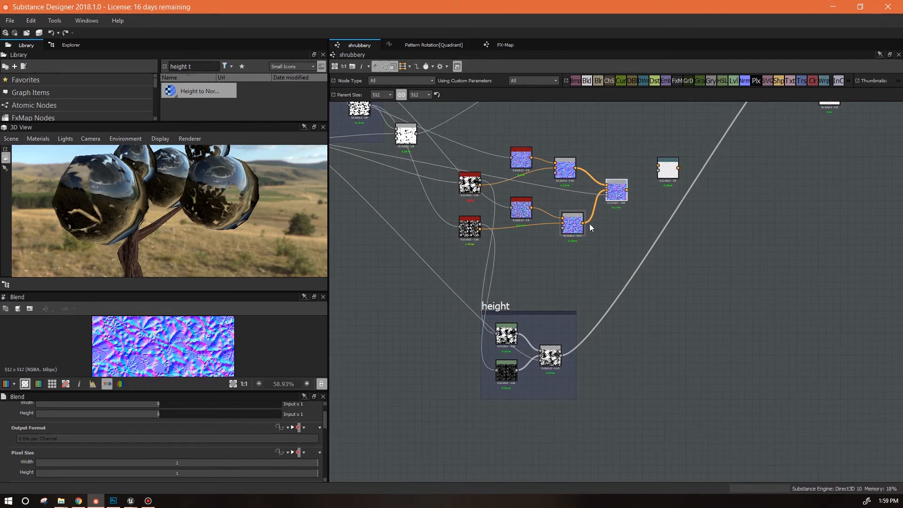
left_click(573, 221)
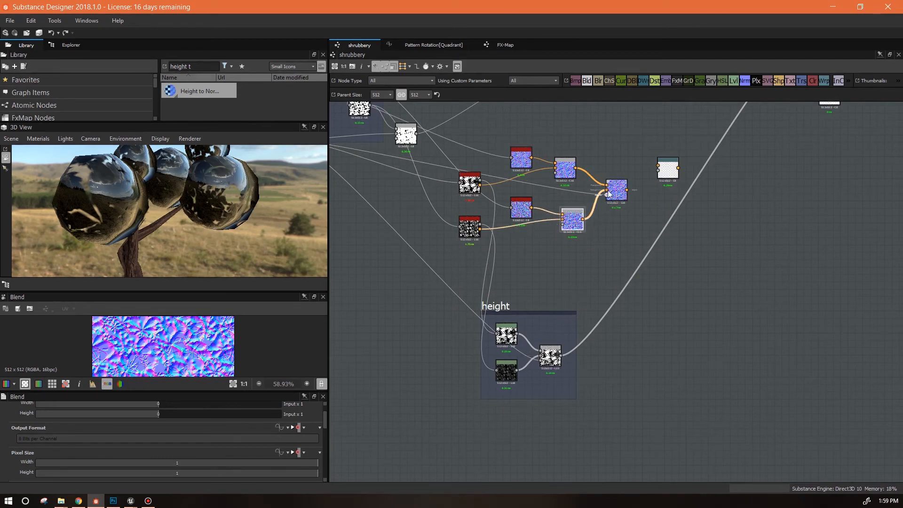
left_click_drag(616, 191, 602, 190)
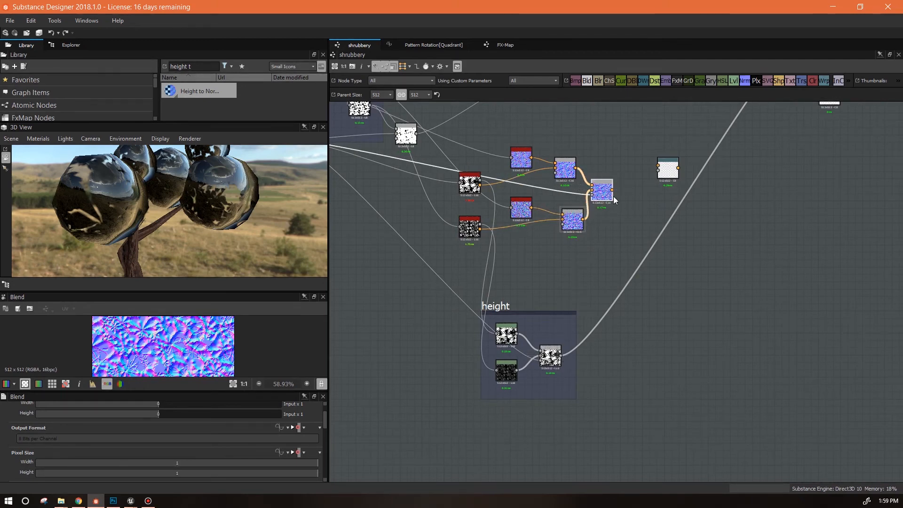
Connect the combined normal Blend to the Warp's input and the height Blend to its gradient input, and preview the Warp.
middle_click_drag(636, 281, 523, 312)
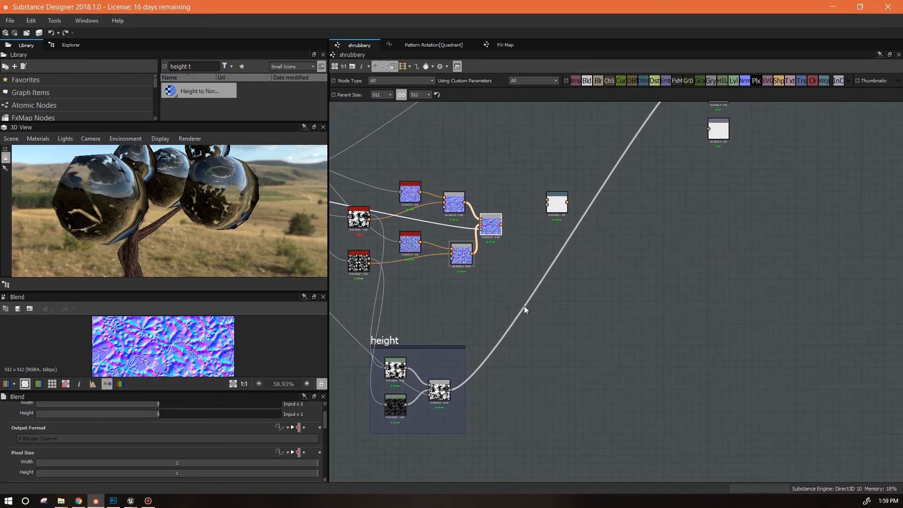
scroll(574, 273, "up", 1)
middle_click_drag(576, 271, 639, 292)
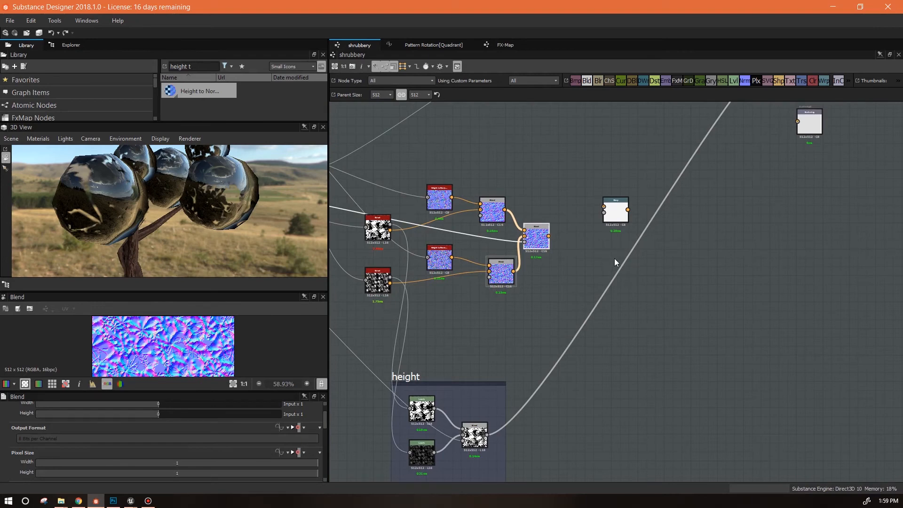
scroll(614, 258, "up", 1)
left_click_drag(614, 198, 536, 229)
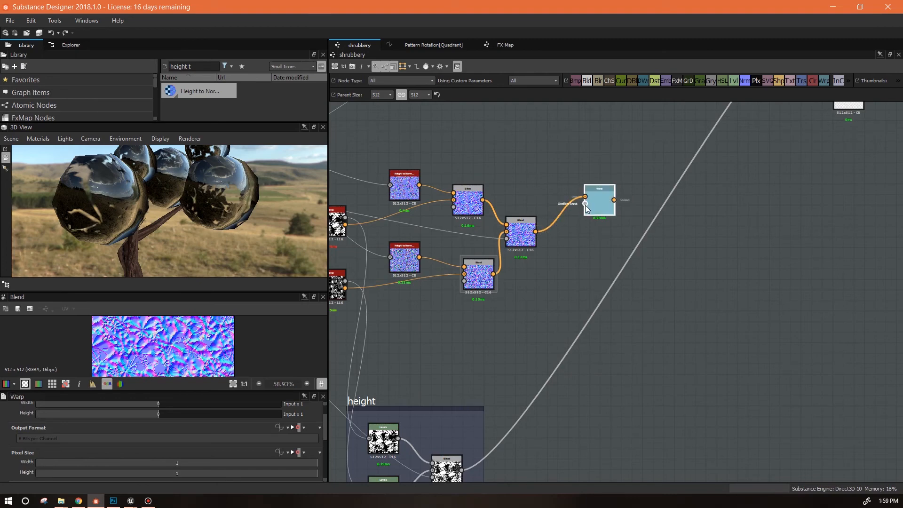
left_click_drag(531, 373, 462, 470)
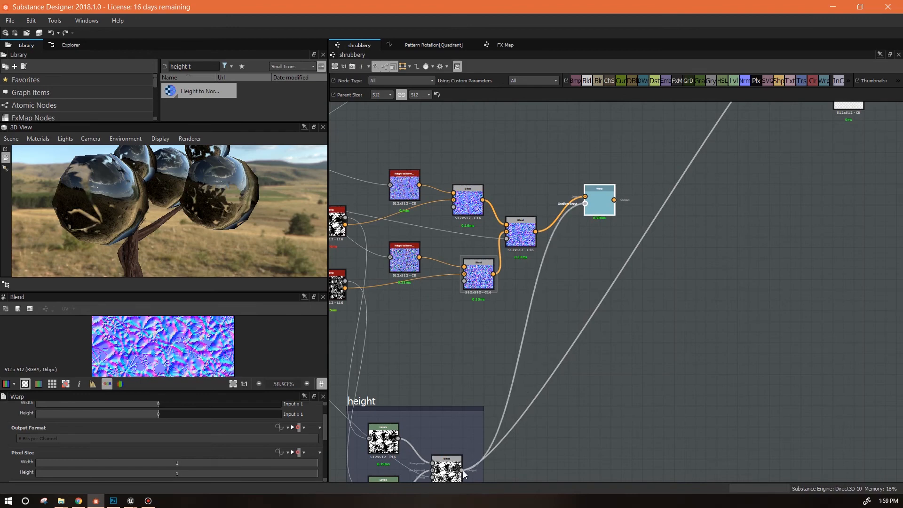
double_click(611, 199)
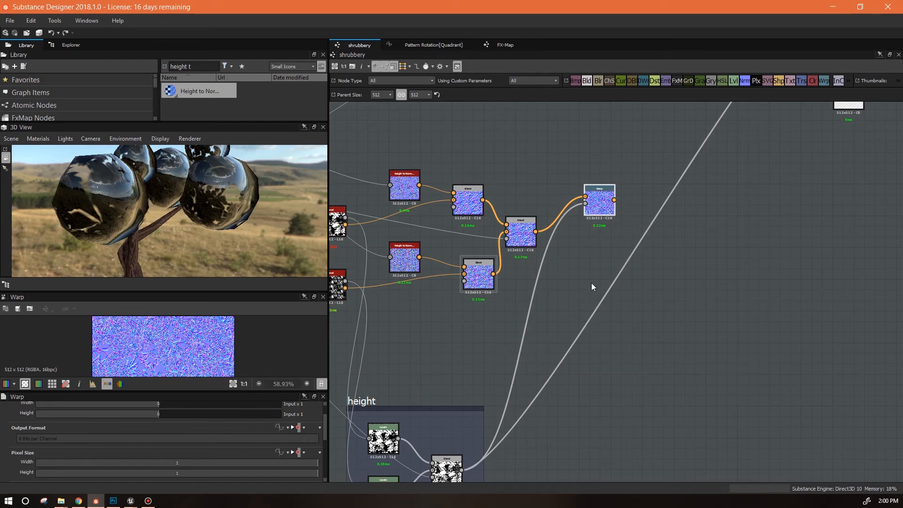
Enlarge the 2D preview and set the Warp's intensity to 0.32.
scroll(592, 284, "up", 4)
left_click_drag(188, 291, 213, 157)
scroll(181, 313, "up", 4)
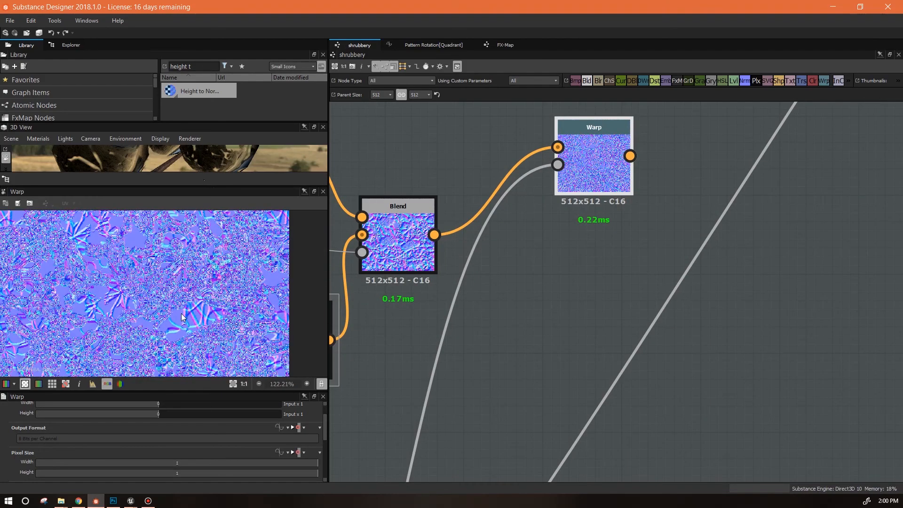
scroll(307, 415, "down", 5)
left_click_drag(292, 473, 114, 474)
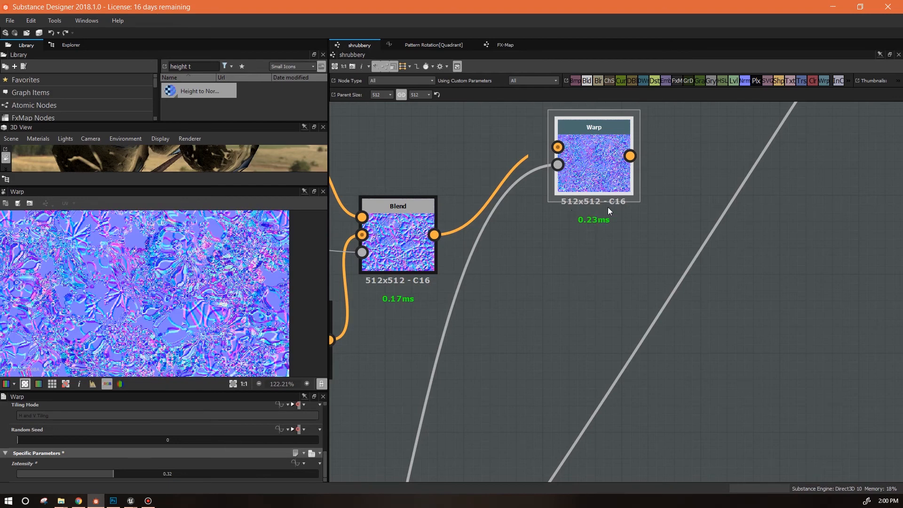
Set the graph's parent size to 2048 and examine the warped normal in the 2D preview.
left_click(390, 95)
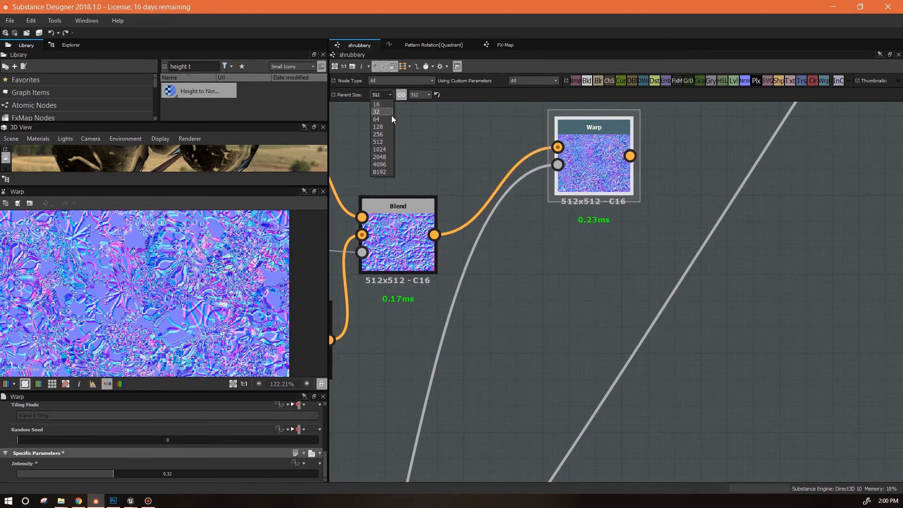
left_click(379, 156)
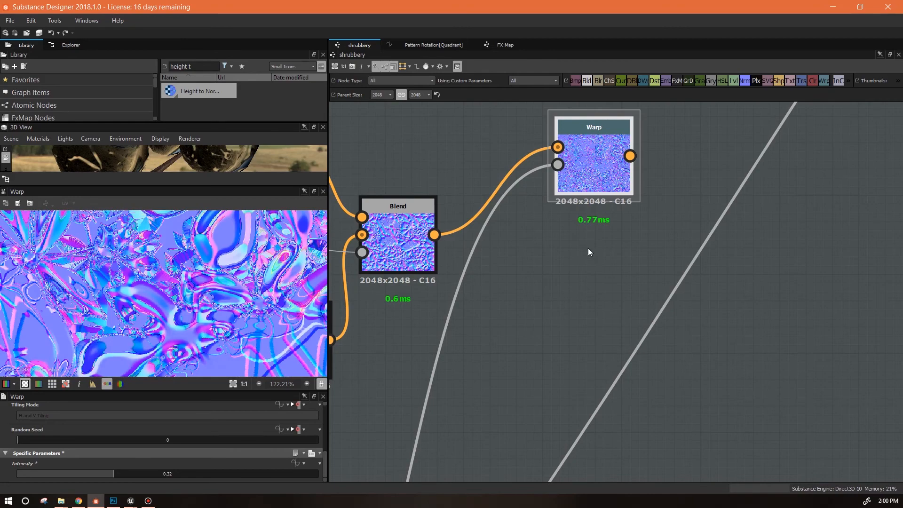
scroll(207, 305, "down", 5)
scroll(207, 304, "down", 4)
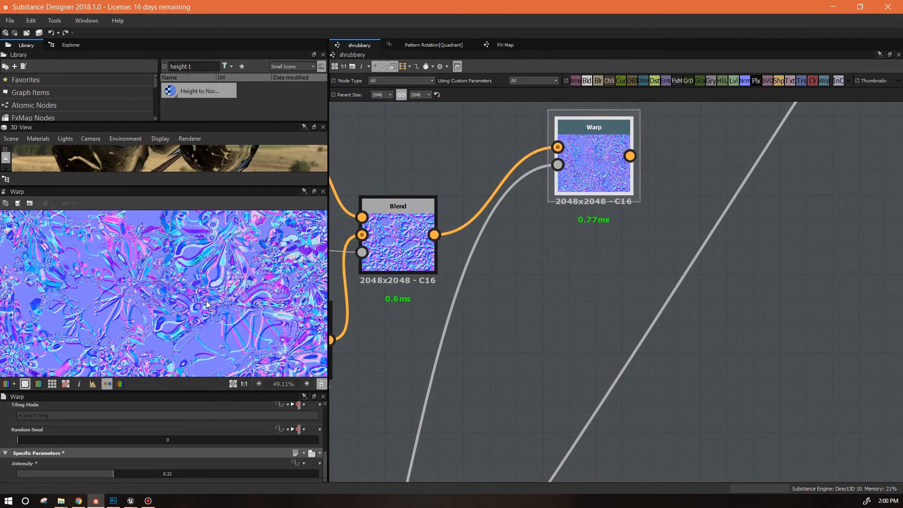
scroll(207, 329, "down", 1)
scroll(207, 329, "down", 2)
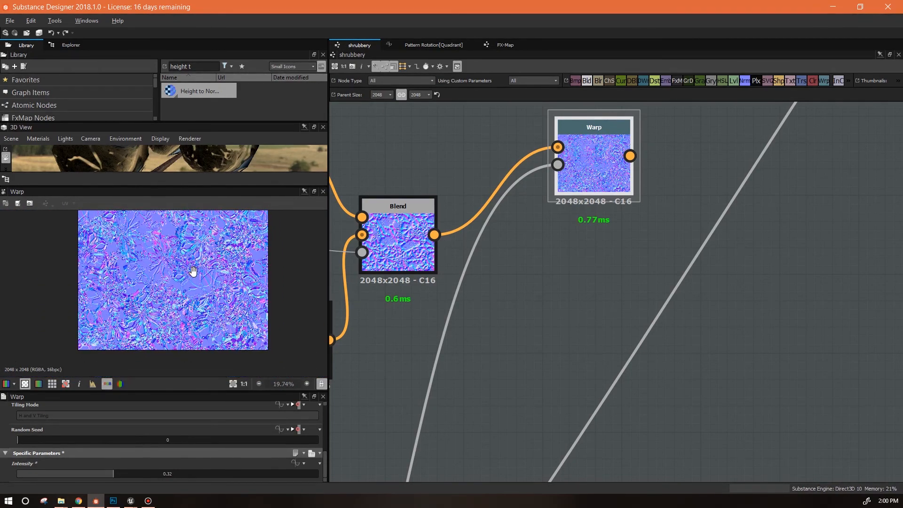
scroll(185, 282, "up", 4)
scroll(184, 282, "down", 1)
middle_click_drag(185, 281, 194, 341)
scroll(374, 281, "down", 2)
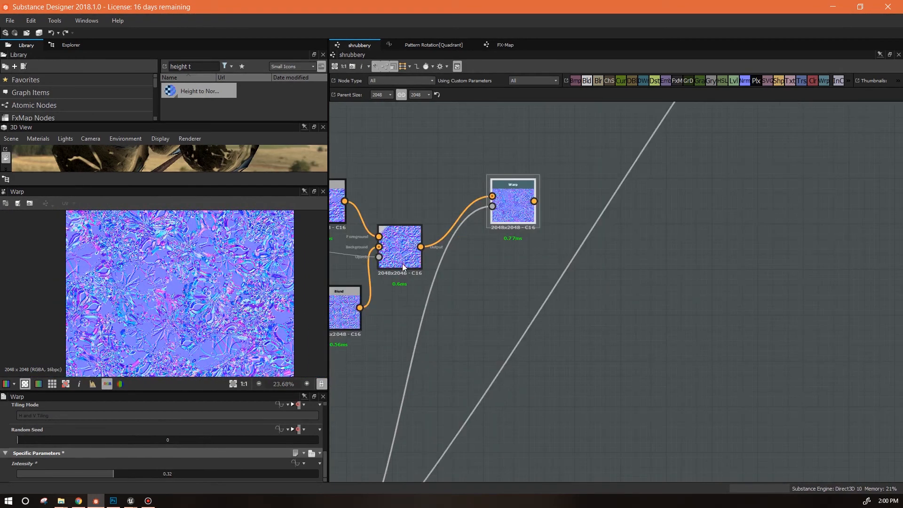
Compare the previews of the combined normal Blend, both Height to Normal nodes and the upper Overlay Blend.
middle_click_drag(492, 318, 698, 314)
left_click(695, 242)
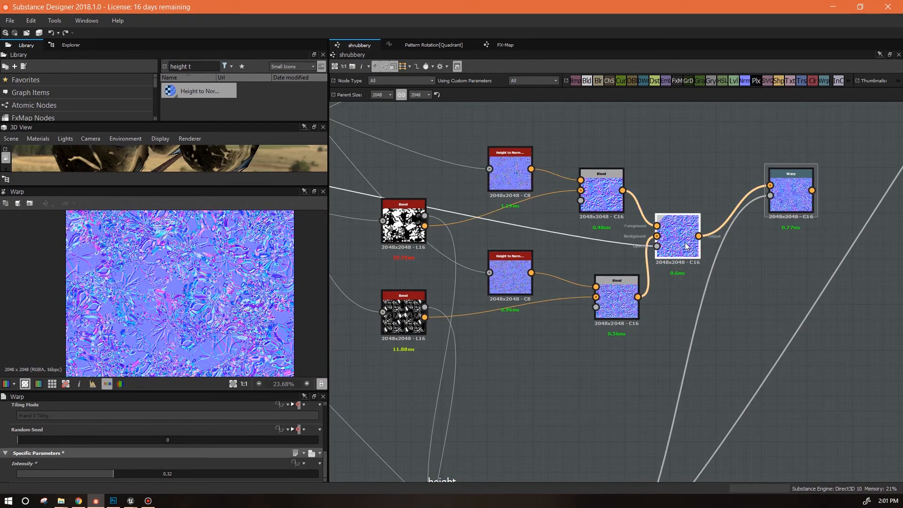
scroll(221, 306, "up", 2)
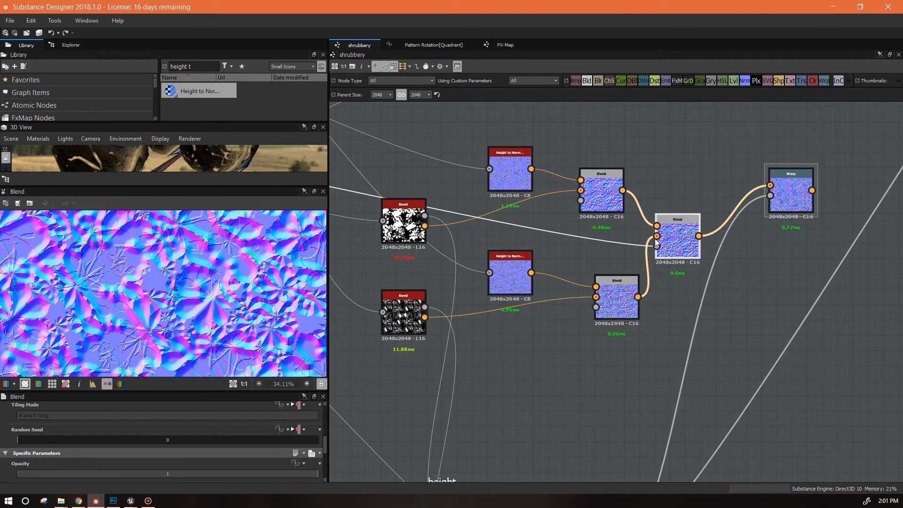
left_click_drag(514, 275, 514, 284)
double_click(512, 280)
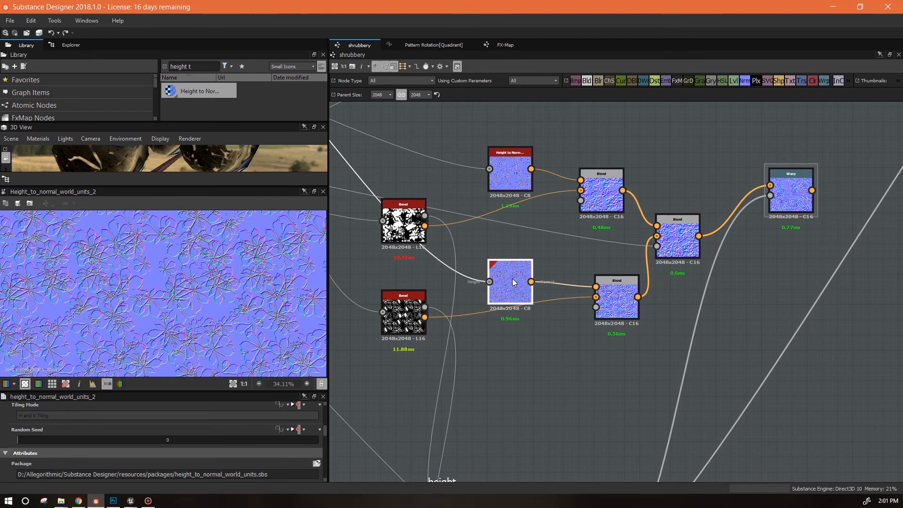
double_click(510, 176)
double_click(602, 197)
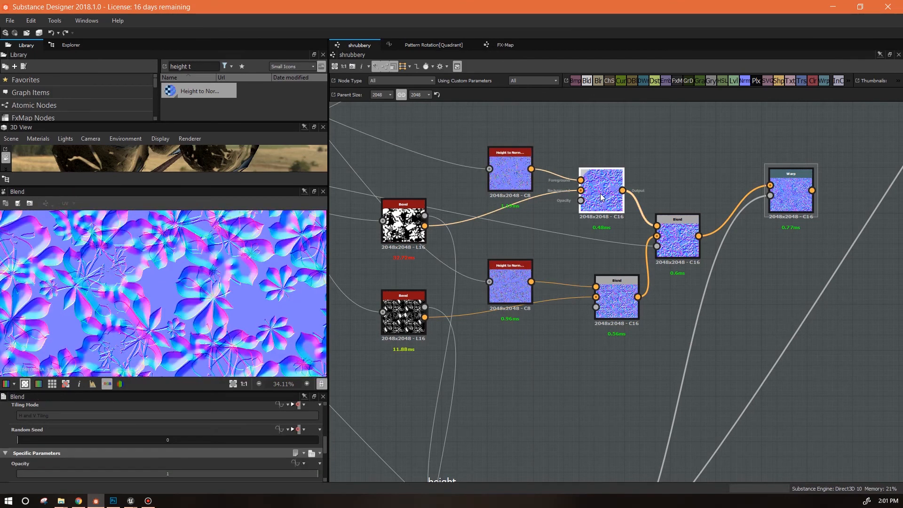
scroll(235, 283, "down", 4)
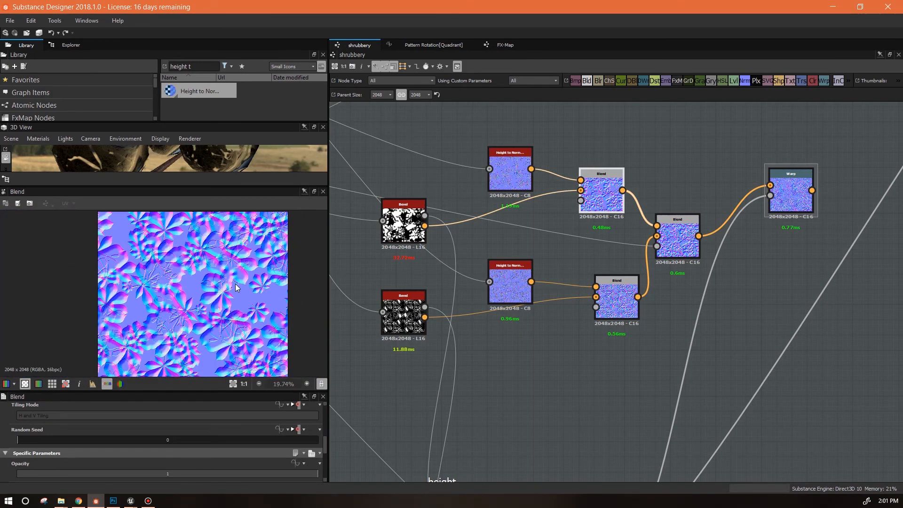
middle_click_drag(225, 293, 211, 257)
Add a Blend node with the Warp as foreground and the combined normal Blend as background.
middle_click_drag(732, 376, 443, 355)
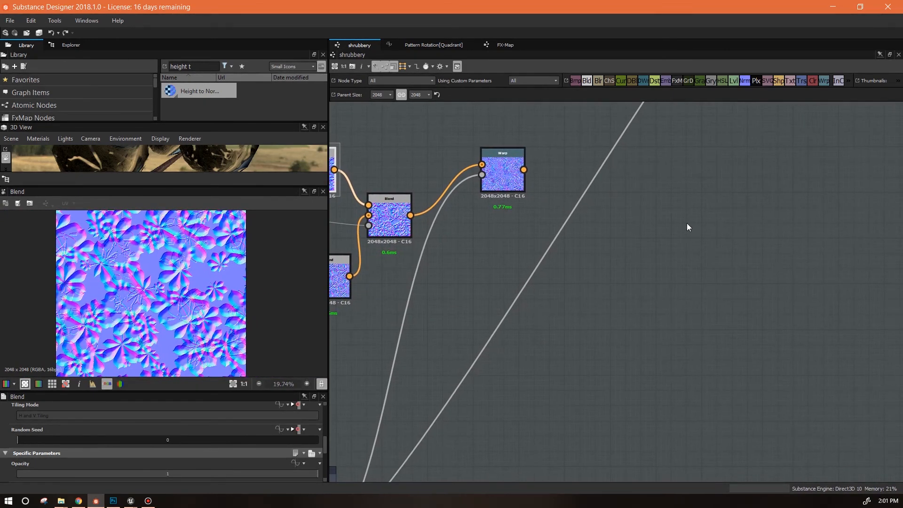
left_click_drag(508, 169, 486, 185)
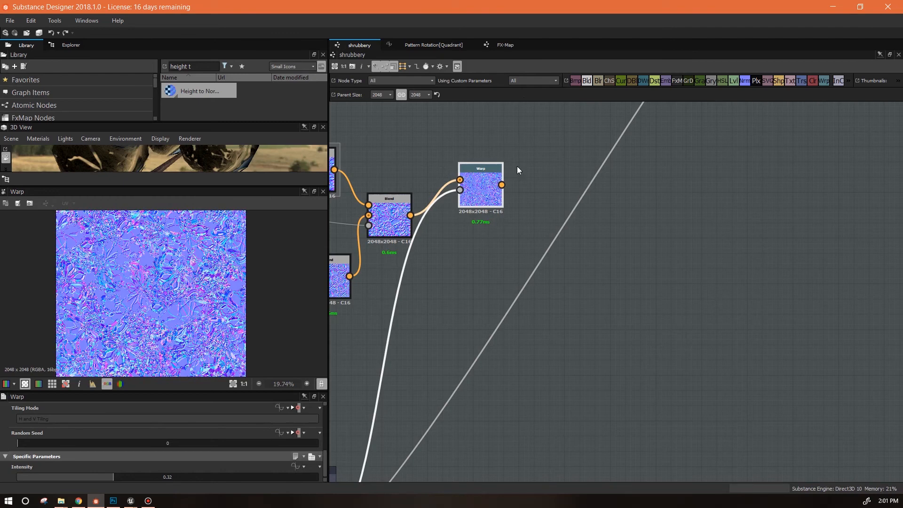
left_click_drag(604, 214, 615, 238)
left_click_drag(501, 185, 597, 235)
left_click_drag(519, 234, 415, 220)
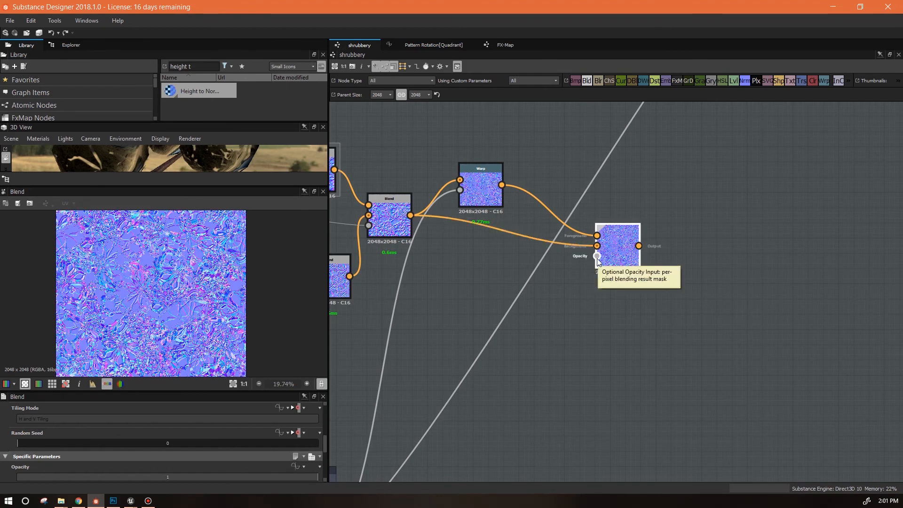
Preview the combined leaf mask Blend and connect it to the opacity input of the Blend after the Warp.
left_click_drag(597, 256, 552, 322)
scroll(553, 322, "down", 2)
middle_click_drag(731, 356, 815, 377)
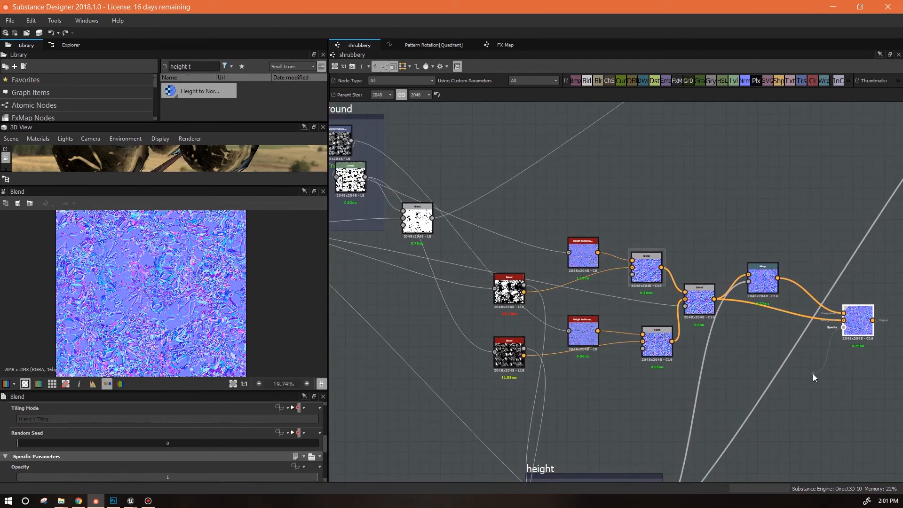
left_click_drag(722, 365, 551, 252)
left_click_drag(858, 383, 858, 384)
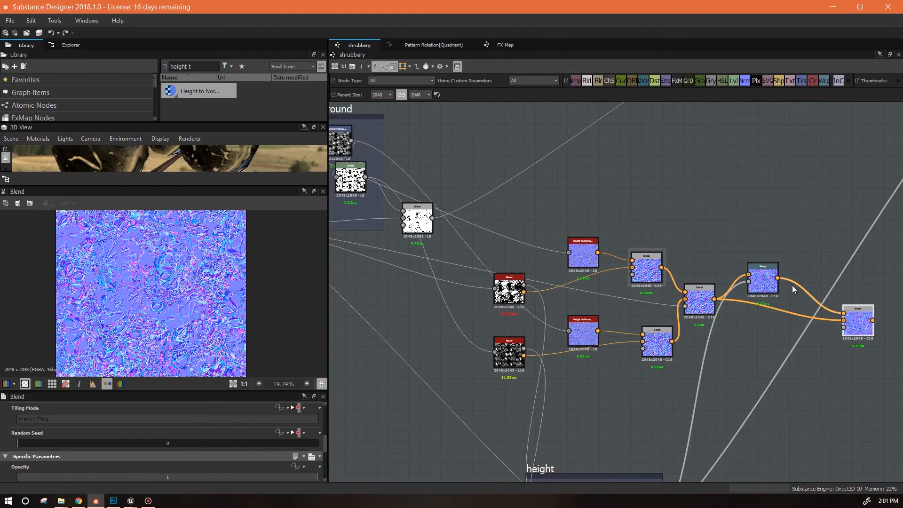
double_click(417, 219)
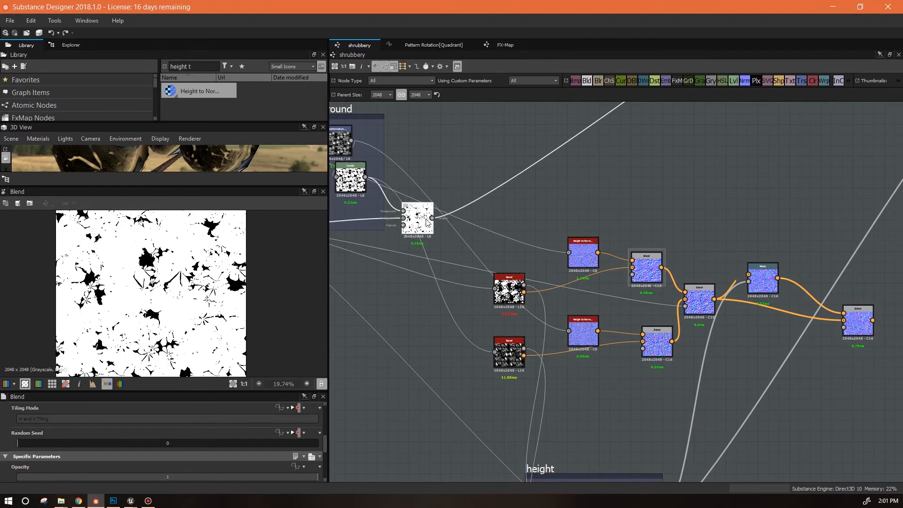
left_click_drag(433, 217, 843, 326)
left_click_drag(778, 280, 705, 299)
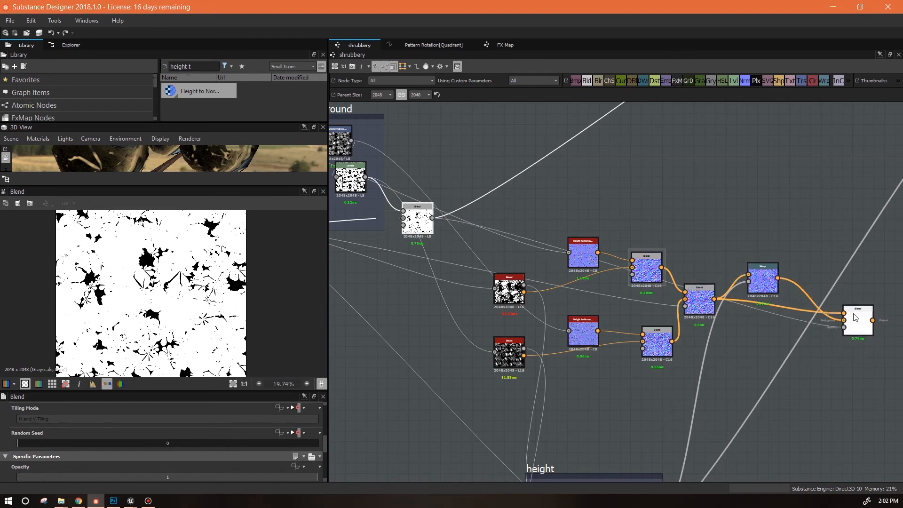
Compare the Warp, the masked Blend after it and the combined leaf mask in the 2D preview.
double_click(762, 280)
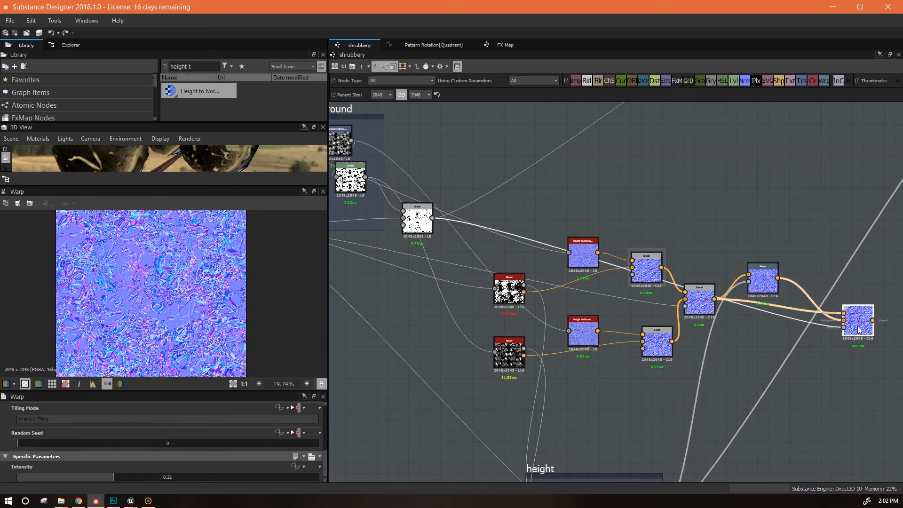
double_click(858, 329)
scroll(187, 272, "up", 4)
middle_click_drag(245, 267, 200, 353)
double_click(417, 219)
middle_click_drag(262, 298, 369, 256)
middle_click_drag(193, 315, 240, 299)
double_click(862, 324)
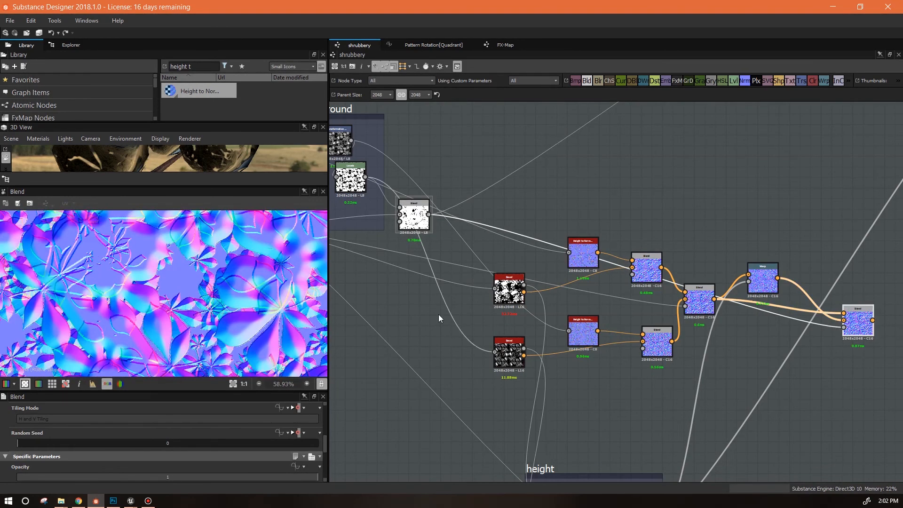
Make room around the Warp and combined normal Blend, and insert a Transformation 2D node between the Warp and the masked Blend.
left_click_drag(765, 277, 765, 254)
left_click_drag(701, 311, 712, 331)
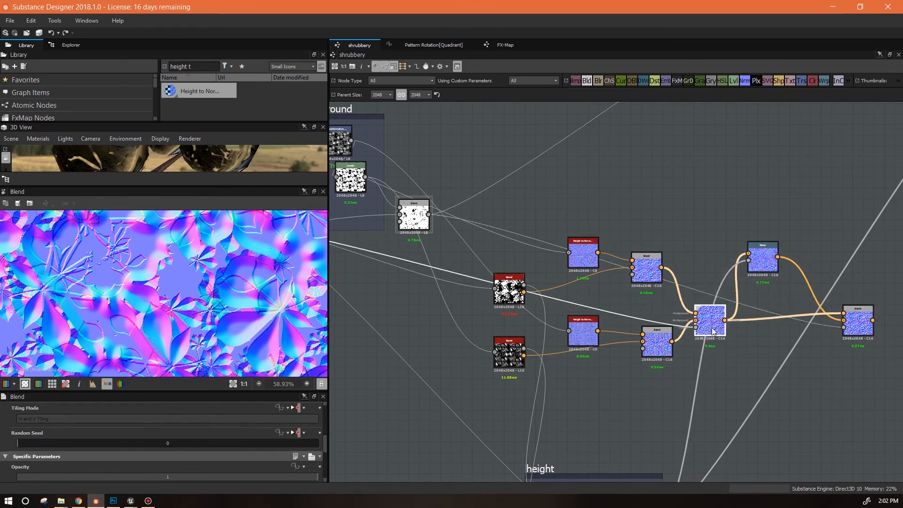
double_click(765, 264)
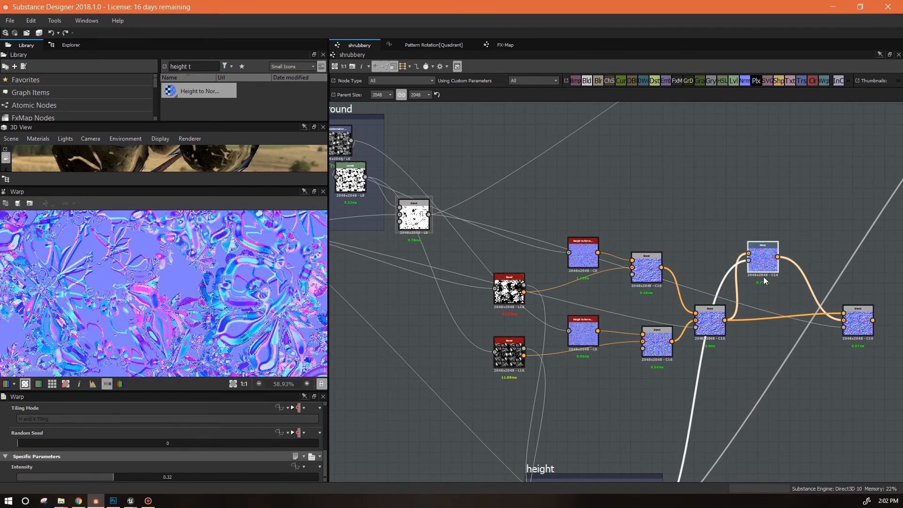
left_click_drag(766, 264, 777, 265)
left_click_drag(713, 327, 720, 316)
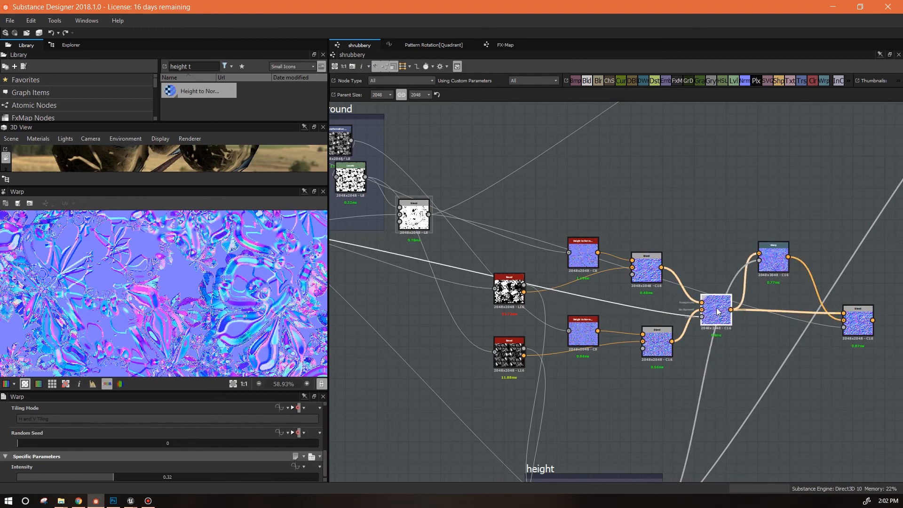
left_click_drag(779, 261, 748, 261)
left_click(802, 81)
Shift the warped normals slightly downward with the Transformation 2D node and preview the masked Blend.
double_click(869, 332)
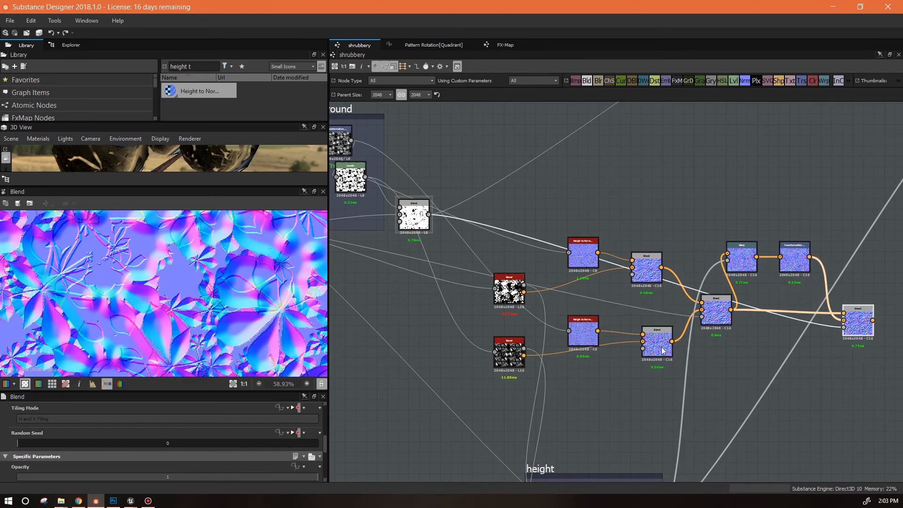
double_click(510, 352)
double_click(662, 347)
double_click(799, 259)
left_click_drag(181, 213, 177, 233)
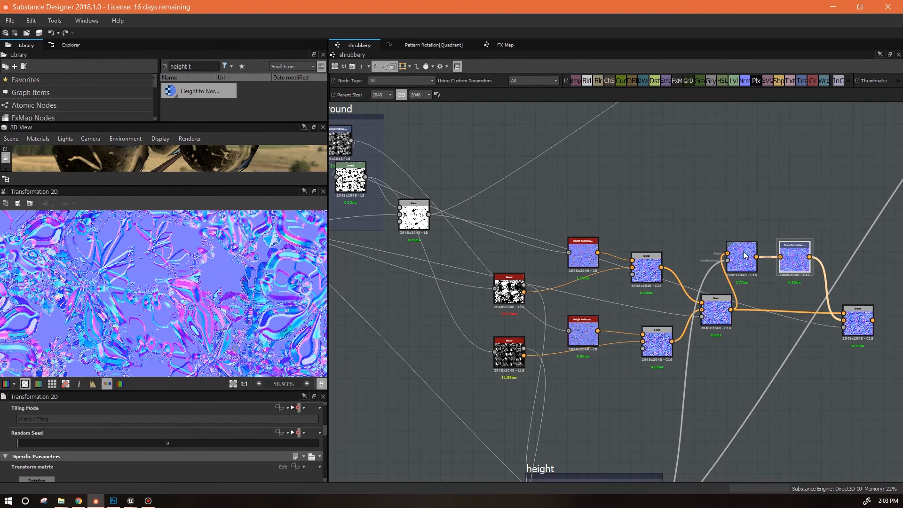
double_click(858, 321)
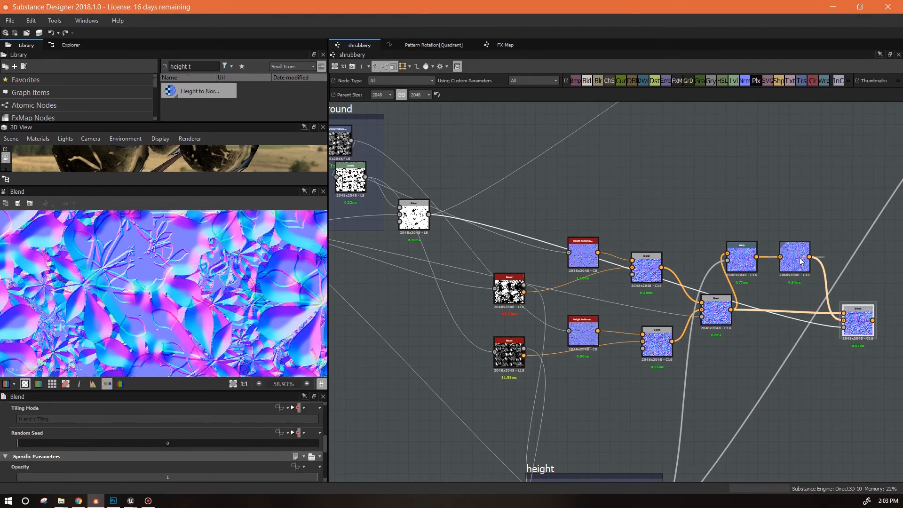
Compare the combined leaf mask with the masked normal Blend in the 2D preview and check that Blend's blending settings.
left_click_drag(720, 318, 721, 329)
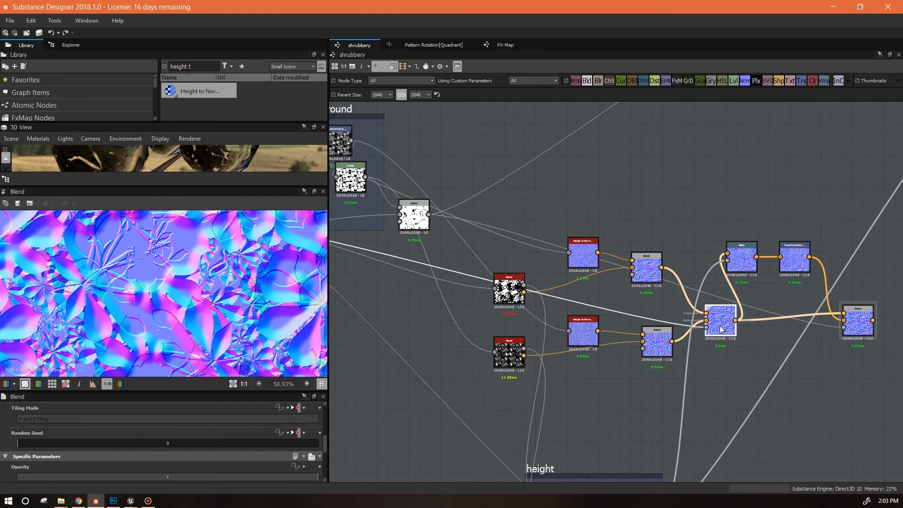
left_click(858, 325)
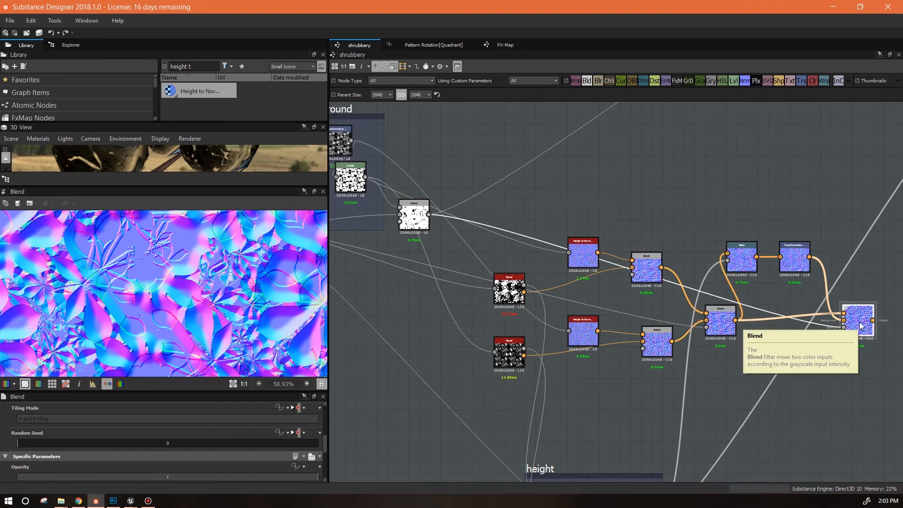
double_click(416, 213)
double_click(859, 325)
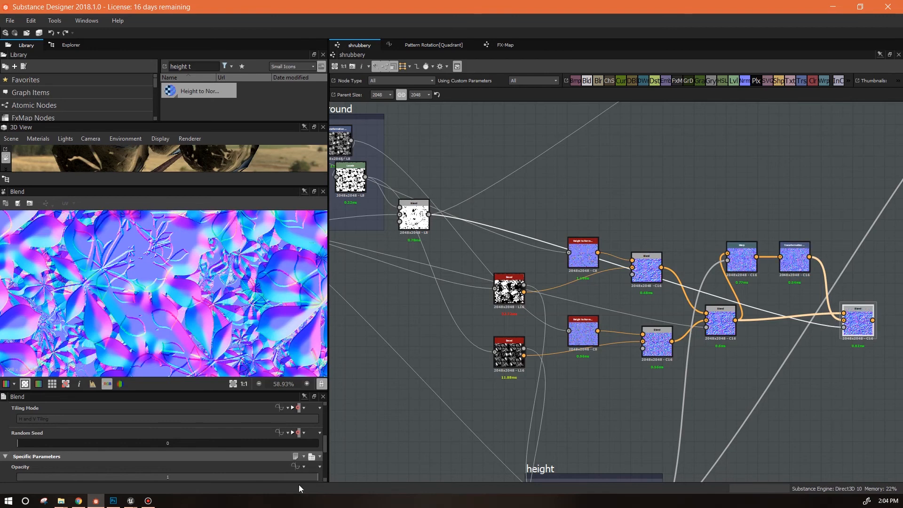
left_click_drag(322, 443, 331, 461)
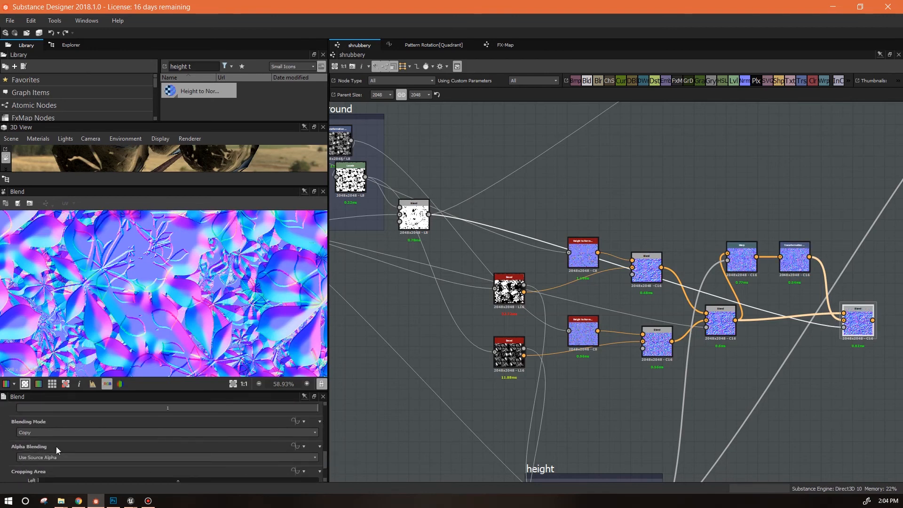
scroll(239, 255, "down", 3)
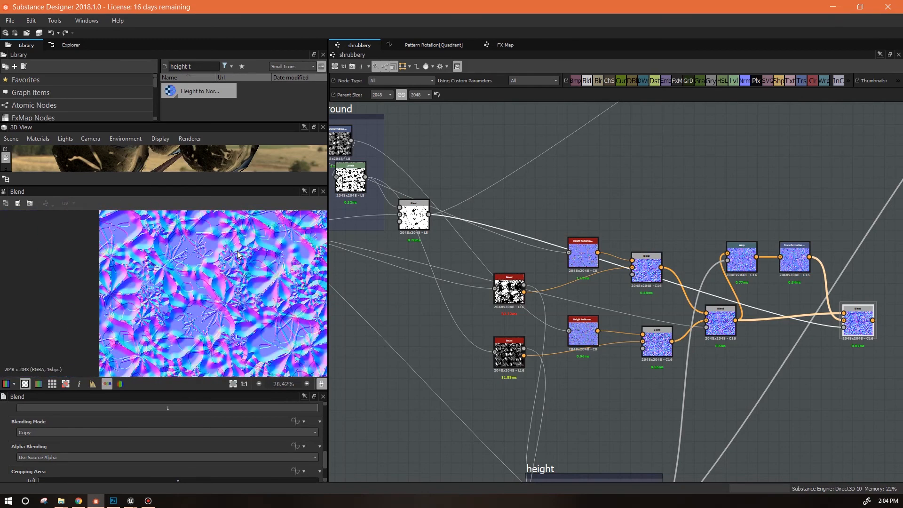
Tidy the normal section of the graph by moving its Height to Normal, Blend, Warp and Transformation 2D nodes closer together.
middle_click_drag(851, 375, 688, 367)
left_click_drag(643, 255, 653, 277)
left_click_drag(583, 254, 615, 275)
left_click_drag(651, 268, 662, 268)
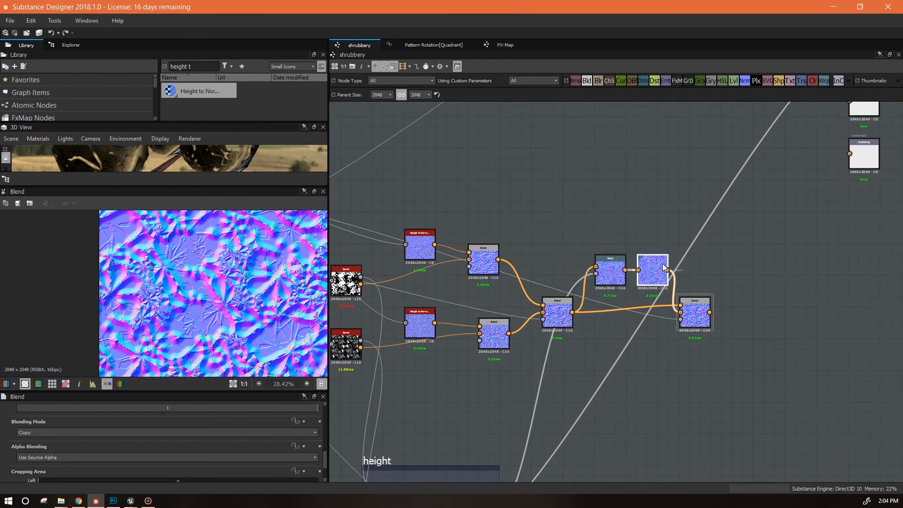
scroll(666, 317, "down", 3)
middle_click_drag(715, 343, 592, 272)
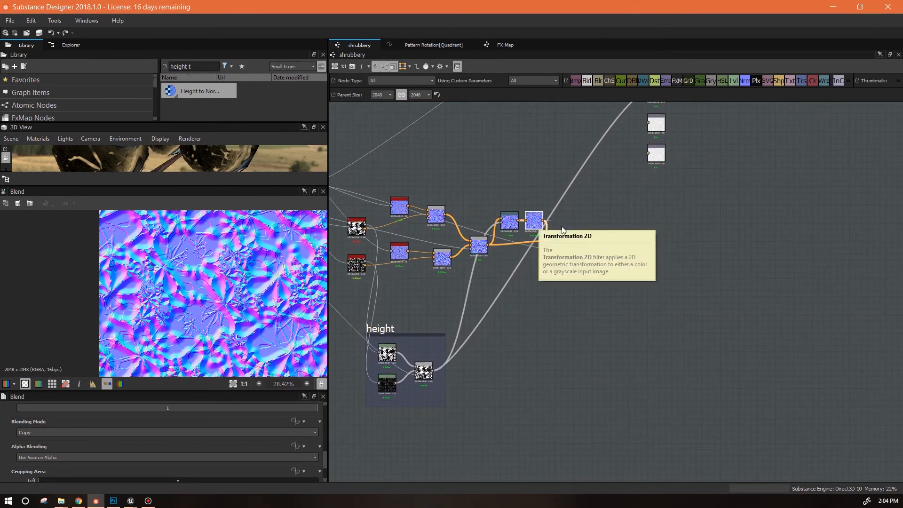
middle_click_drag(630, 249, 751, 300)
left_click_drag(557, 266, 566, 272)
left_click_drag(564, 309, 569, 302)
left_click_drag(523, 304, 535, 298)
left_click_drag(521, 257, 530, 260)
left_click_drag(478, 279, 478, 260)
left_click_drag(479, 315, 479, 294)
Add a frame around the normal nodes and title it "normal".
left_click_drag(507, 236, 698, 322)
right_click(680, 294)
left_click(708, 390)
left_click_drag(324, 459, 322, 429)
Connect the final masked normal Blend to the material's Normal output.
right_click_drag(814, 350, 683, 445)
left_click(559, 391)
left_click_drag(557, 390, 687, 198)
Inspect the tree model's foliage in the 3D view from several angles and distances.
scroll(591, 213, "up", 3)
left_click_drag(173, 186, 123, 233)
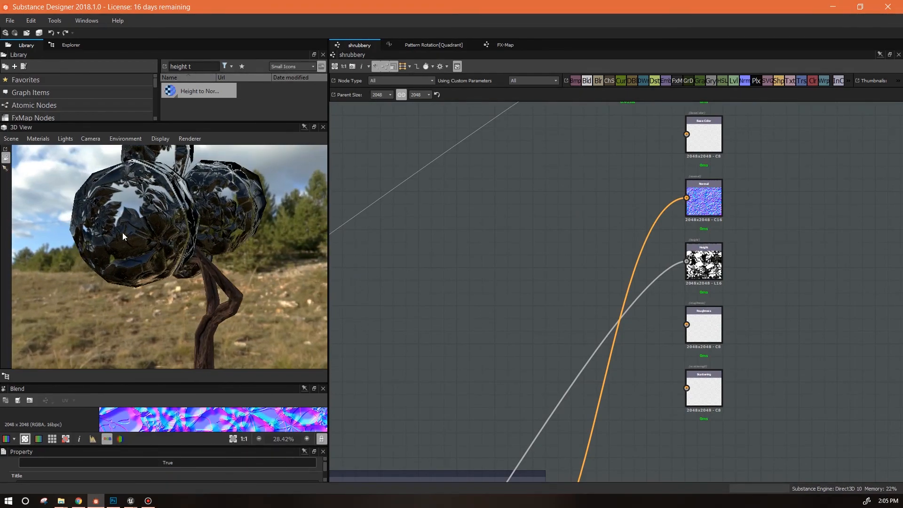
left_click_drag(260, 233, 154, 190, "alt")
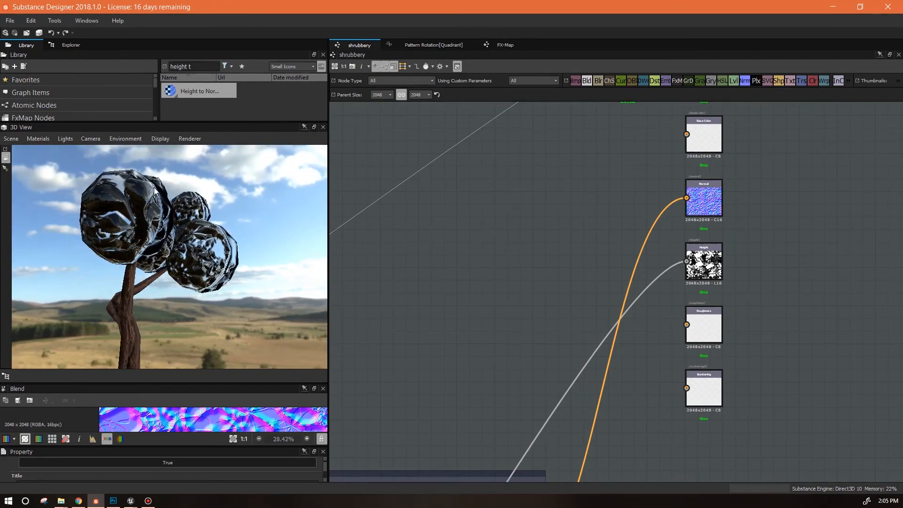
left_click_drag(163, 248, 58, 227, "alt")
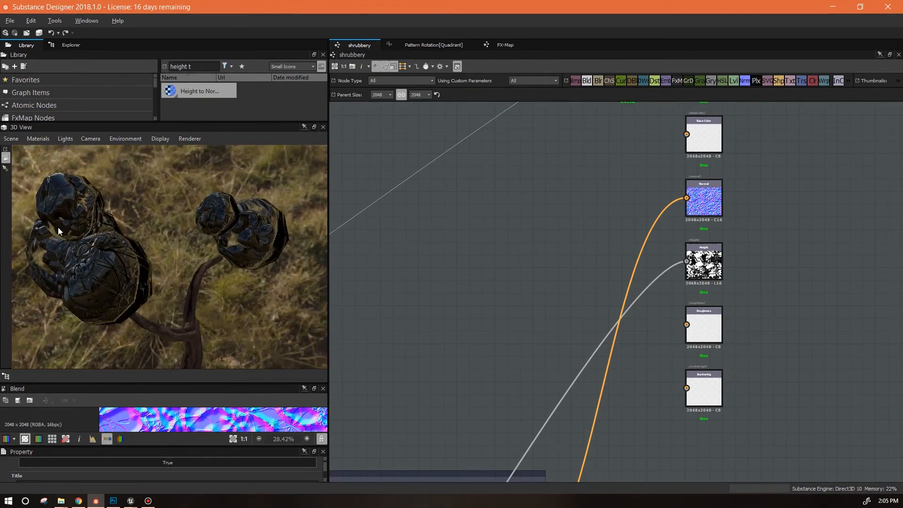
scroll(622, 351, "down", 2)
middle_click_drag(616, 353, 774, 335)
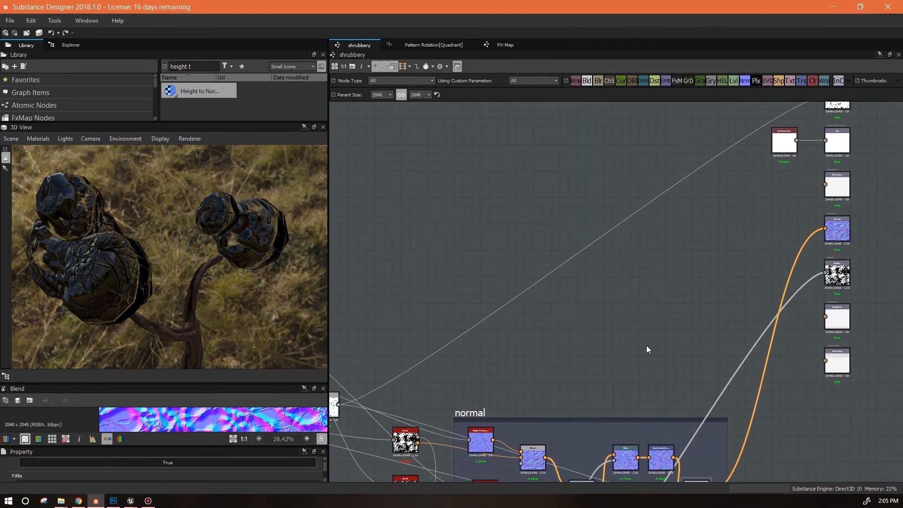
scroll(646, 346, "down", 3)
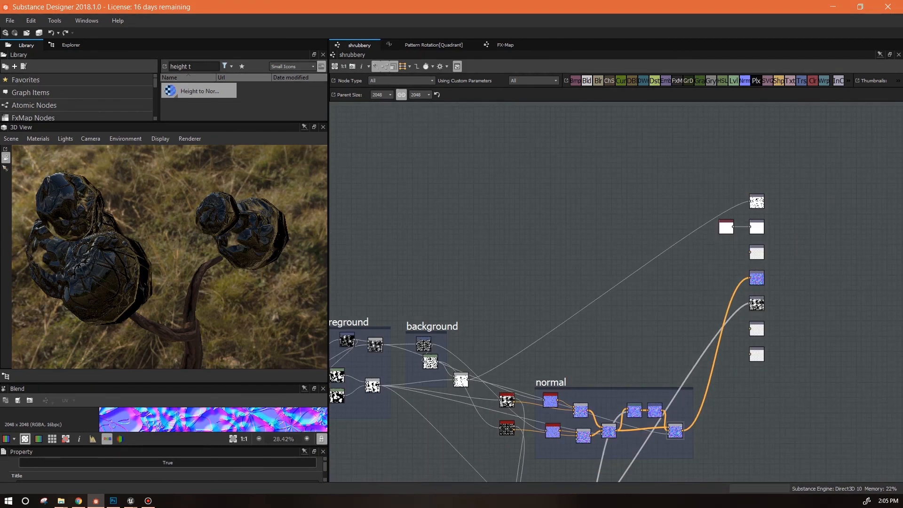
key("alt+Tab")
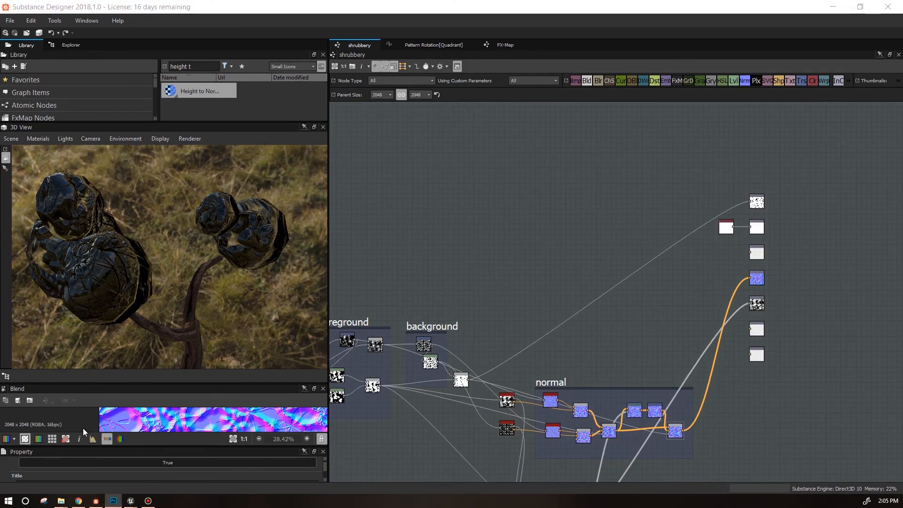
middle_click_drag(583, 368, 616, 277)
left_click_drag(185, 285, 102, 209)
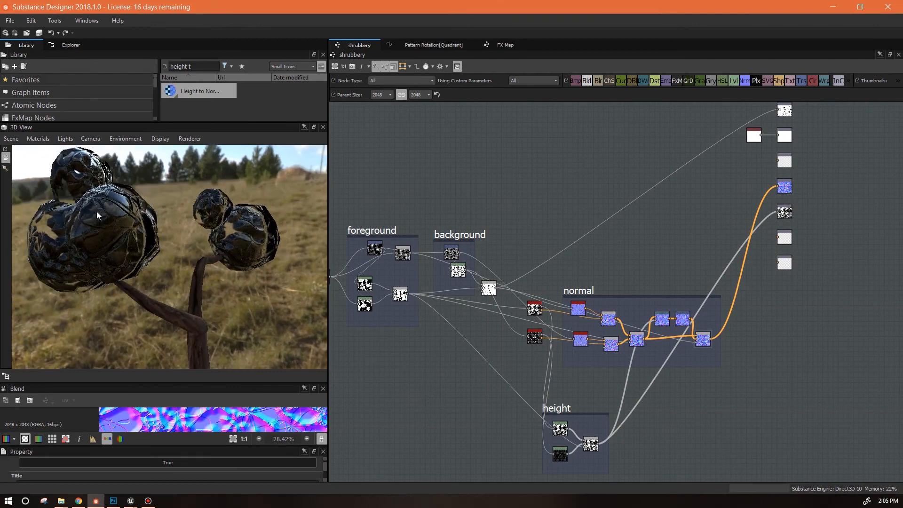
Add a Blend node and two Levels nodes in the empty graph area above the normal frame.
middle_click_drag(510, 336, 580, 346)
scroll(580, 346, "up", 4)
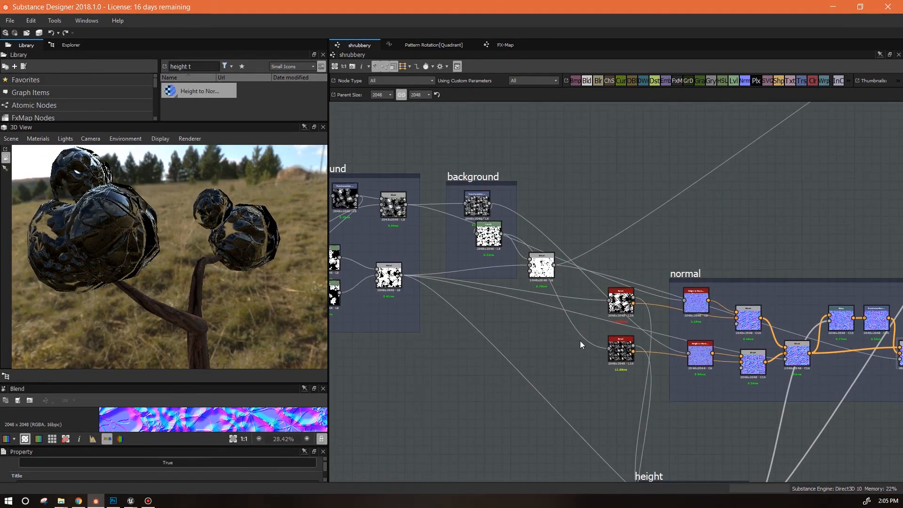
middle_click_drag(570, 306, 498, 414)
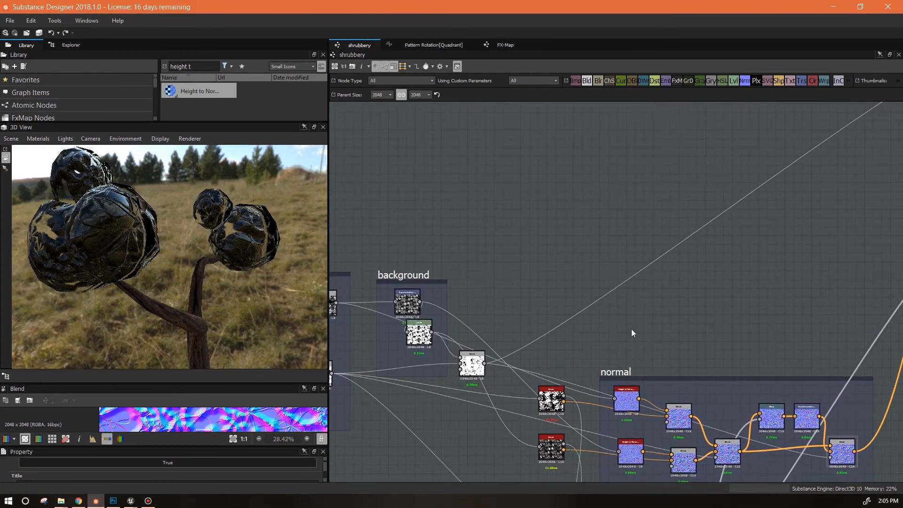
scroll(633, 319, "up", 1)
middle_click_drag(641, 316, 611, 333)
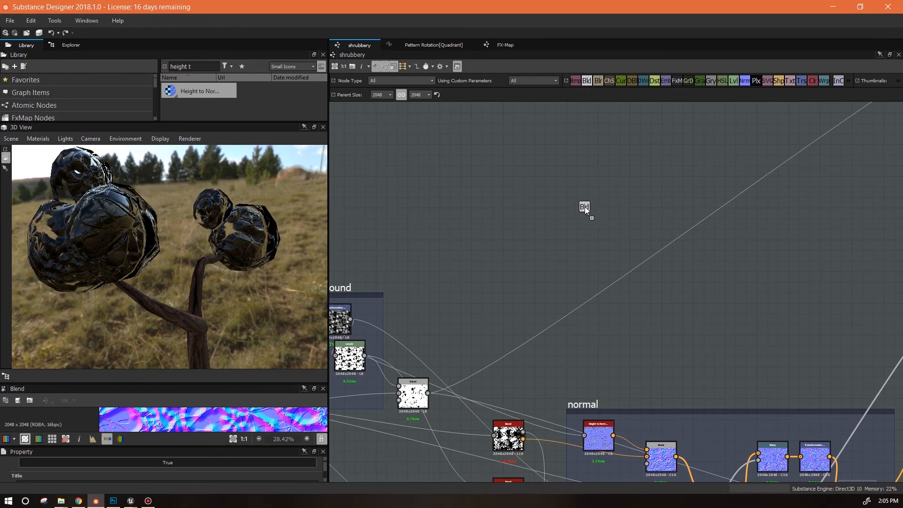
left_click_drag(588, 213, 587, 213)
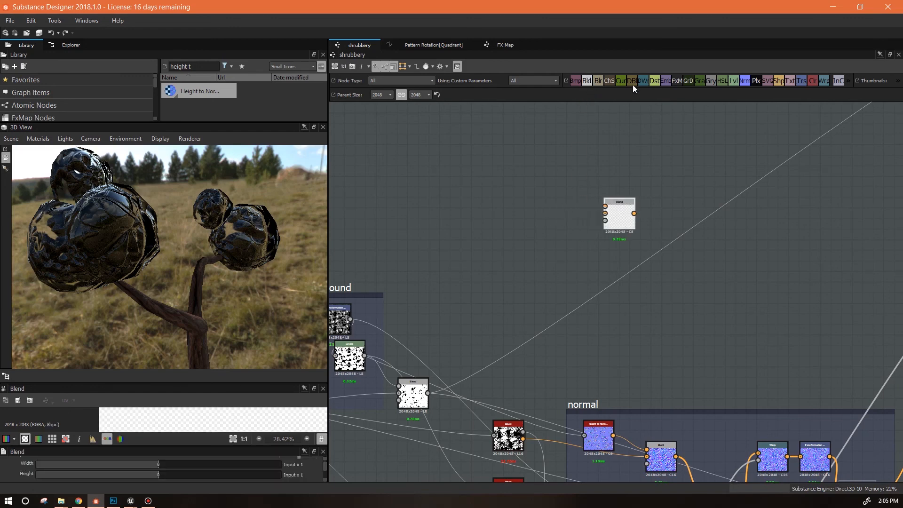
left_click_drag(553, 176, 553, 177)
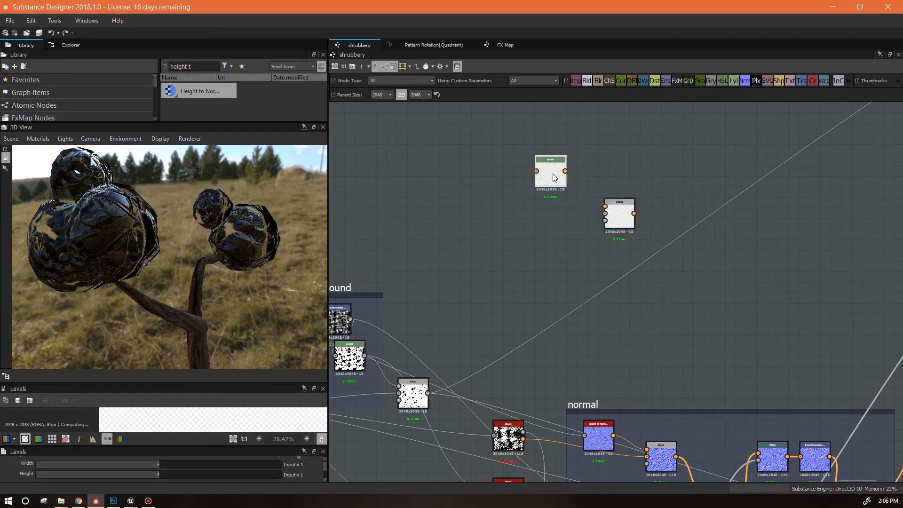
left_click_drag(702, 121, 553, 241)
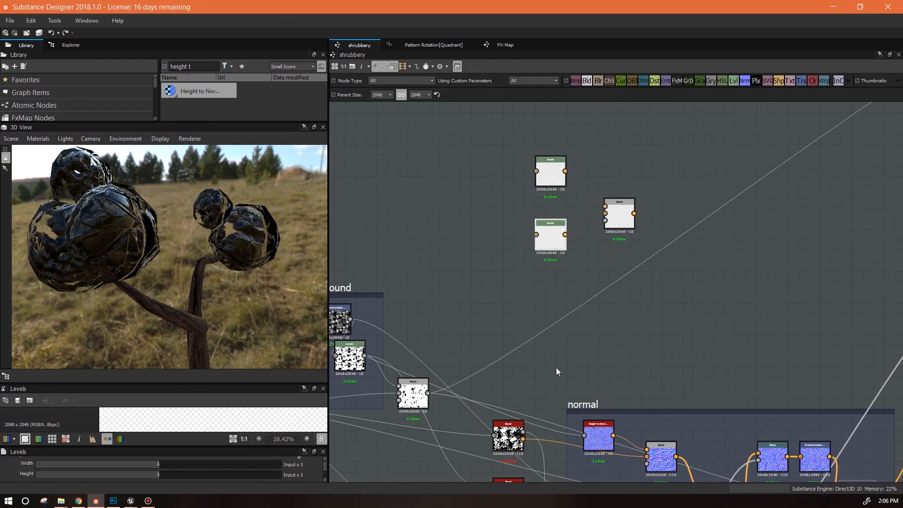
Connect the background Transformation 2D to the lower Levels node and the foreground leaf Blend to the upper one.
middle_click_drag(556, 369, 692, 336)
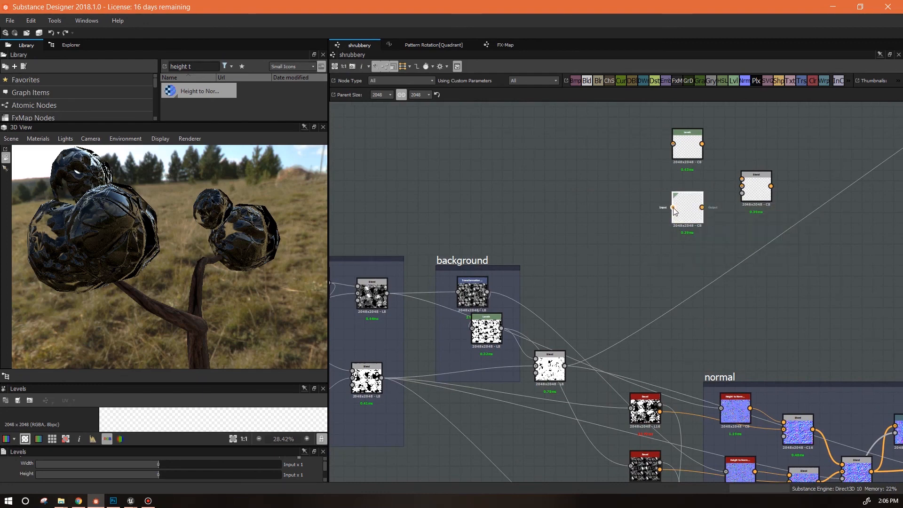
left_click_drag(393, 288, 386, 293)
middle_click_drag(412, 322, 423, 305)
key("ctrl+a")
left_click_drag(505, 272, 690, 188)
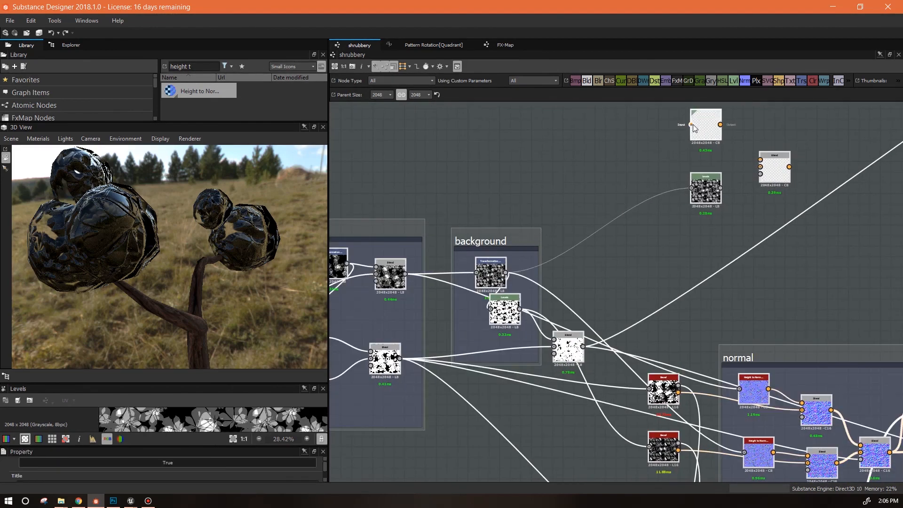
left_click_drag(426, 219, 406, 273)
Preview the lower Levels and connect the upper Levels as foreground and the lower Levels as background of the new Blend.
middle_click_drag(717, 250, 507, 311)
left_click(495, 263)
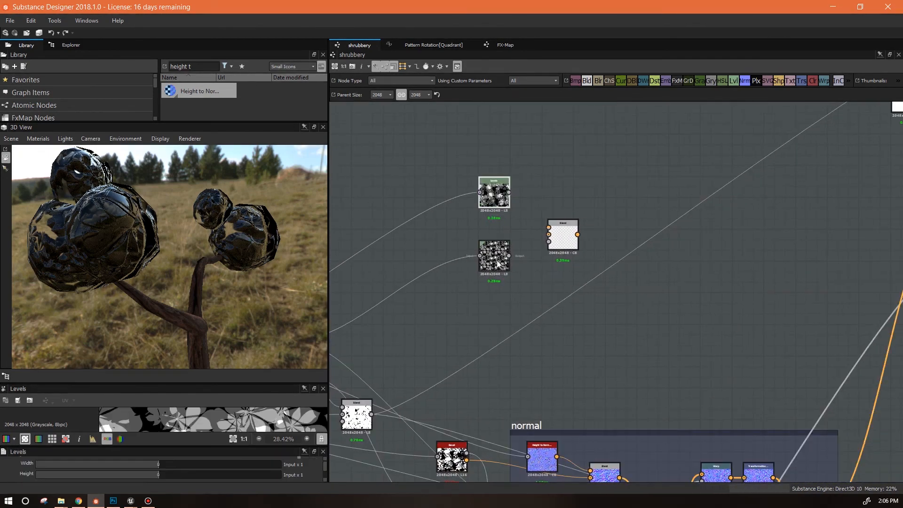
double_click(496, 266)
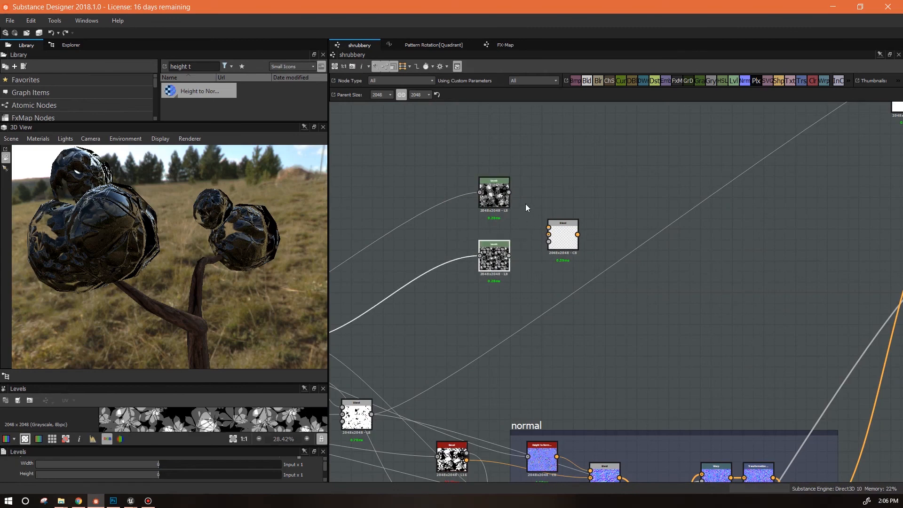
left_click_drag(509, 192, 549, 228)
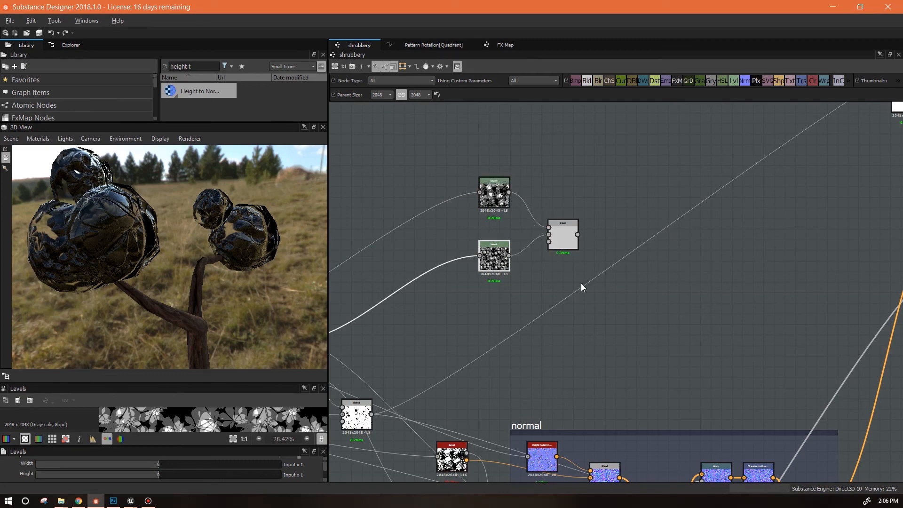
Connect the foreground leaf mask Blend to the new Blend's opacity input and preview the result.
middle_click_drag(580, 283, 777, 188)
left_click_drag(410, 357, 409, 353)
middle_click_drag(808, 219, 620, 252)
middle_click_drag(837, 165, 619, 258)
middle_click_drag(451, 292, 641, 256)
left_click(570, 257)
scroll(562, 269, "up", 5)
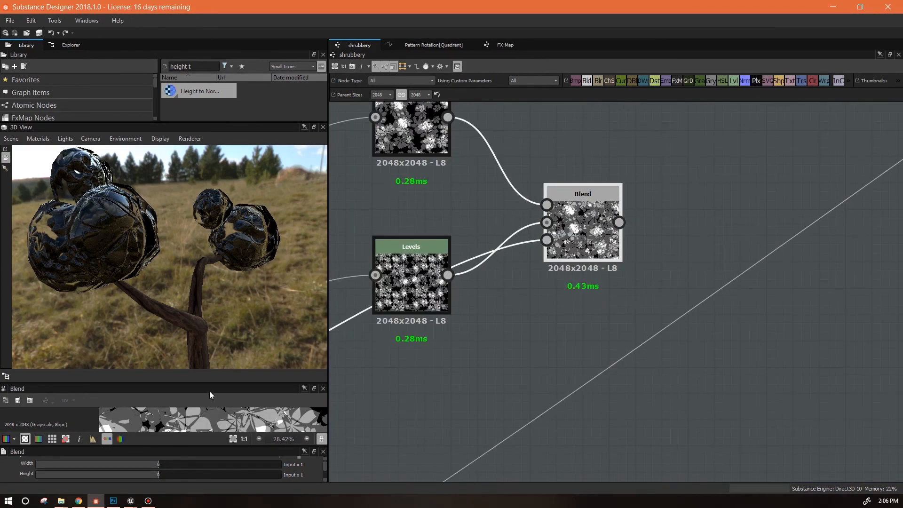
Enlarge the 2D preview and parameter areas, and lower the white output level of the upper Levels node.
left_click_drag(213, 382, 213, 235)
middle_click_drag(468, 332, 528, 397)
left_click(470, 169)
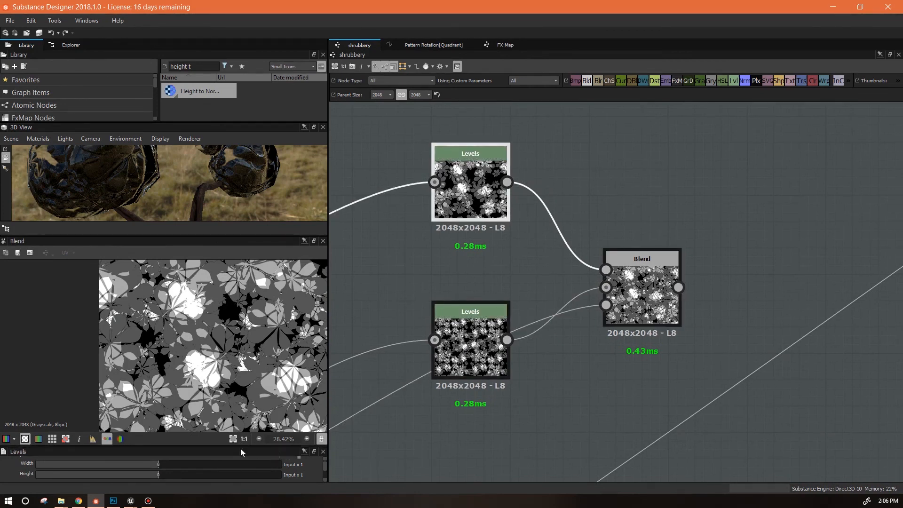
left_click_drag(320, 444, 323, 371)
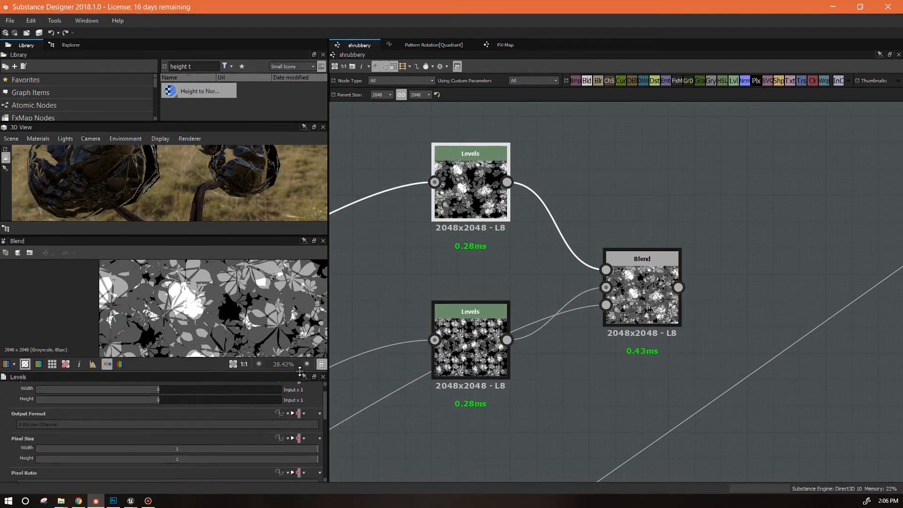
left_click_drag(325, 412, 260, 481)
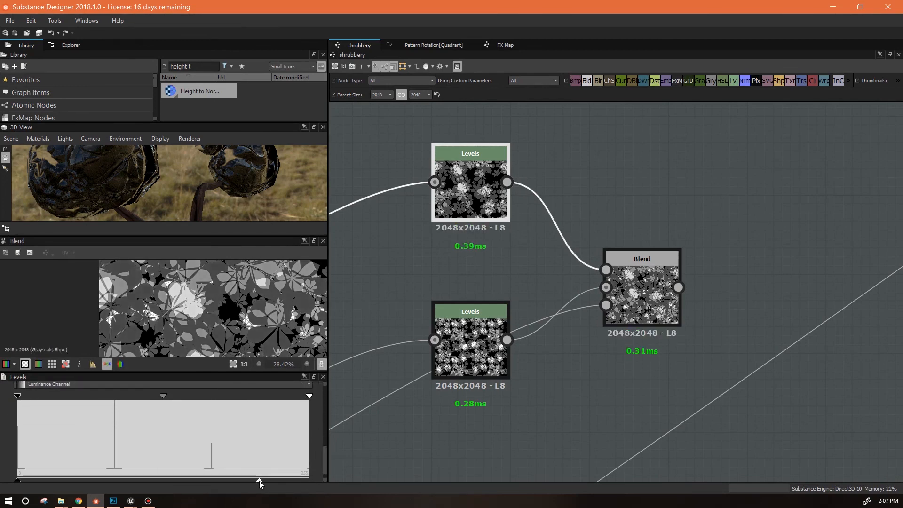
Lower the white output level of the lower Levels node until the background leaves are almost black.
left_click(648, 306)
left_click(468, 357)
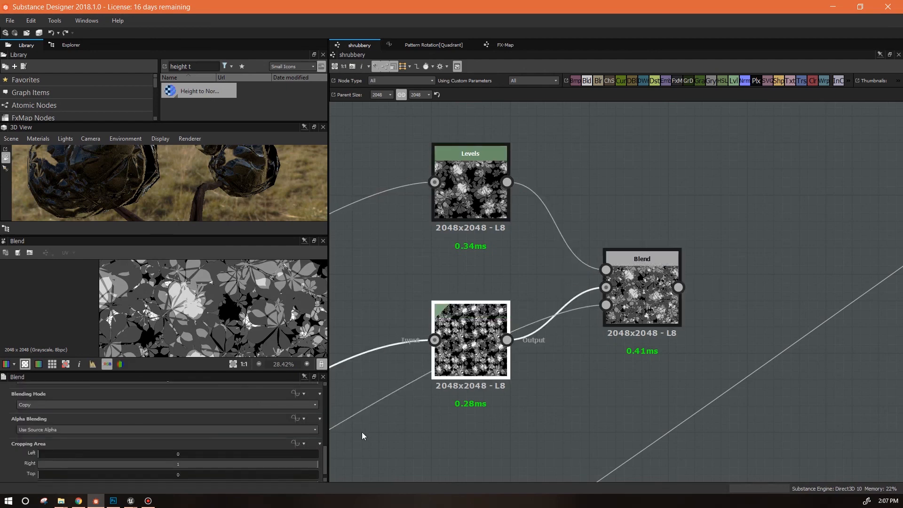
left_click_drag(309, 482, 114, 478)
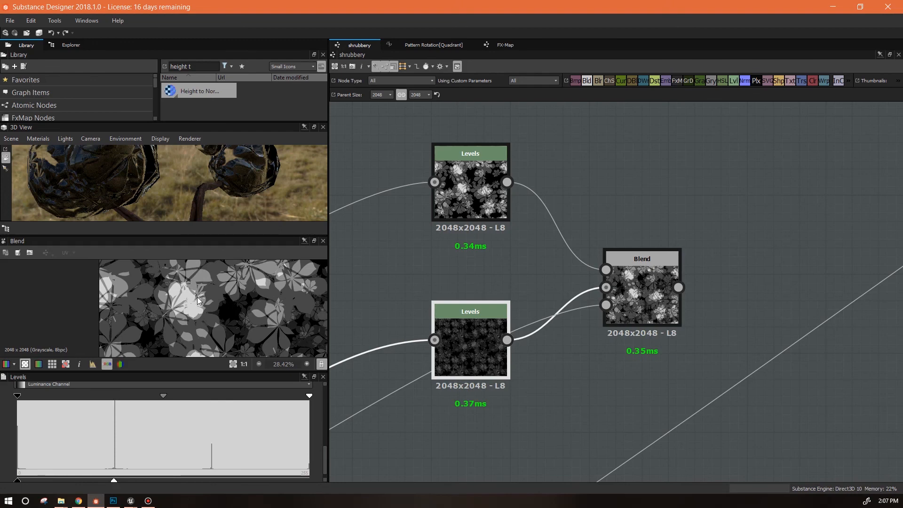
left_click_drag(109, 482, 69, 480)
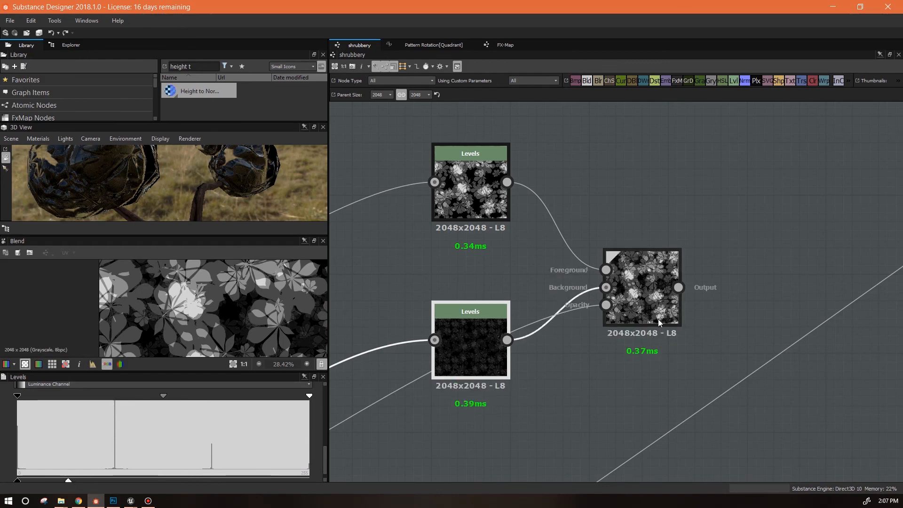
Inspect the whole blended leaf texture and the shrub in 3D, and enlarge the 2D preview area.
scroll(264, 300, "down", 4)
middle_click_drag(265, 300, 187, 299)
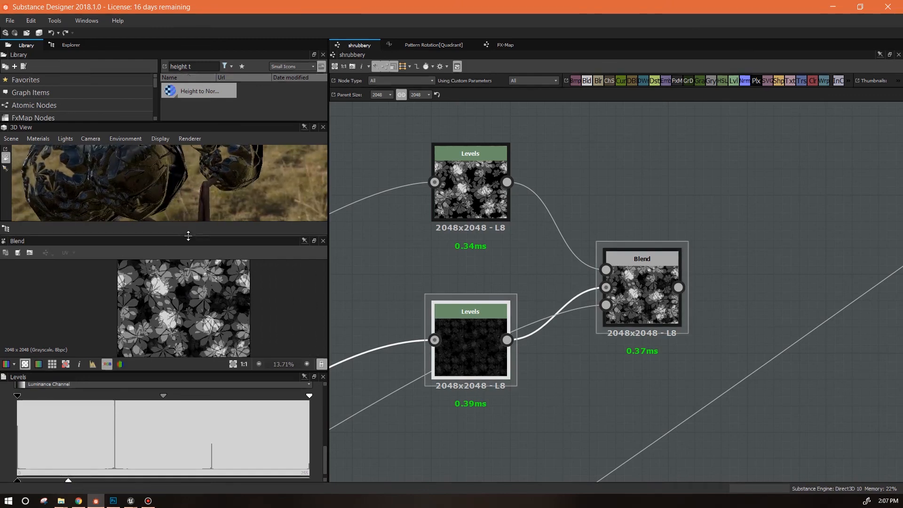
left_click_drag(197, 235, 198, 296)
left_click_drag(195, 261, 202, 223)
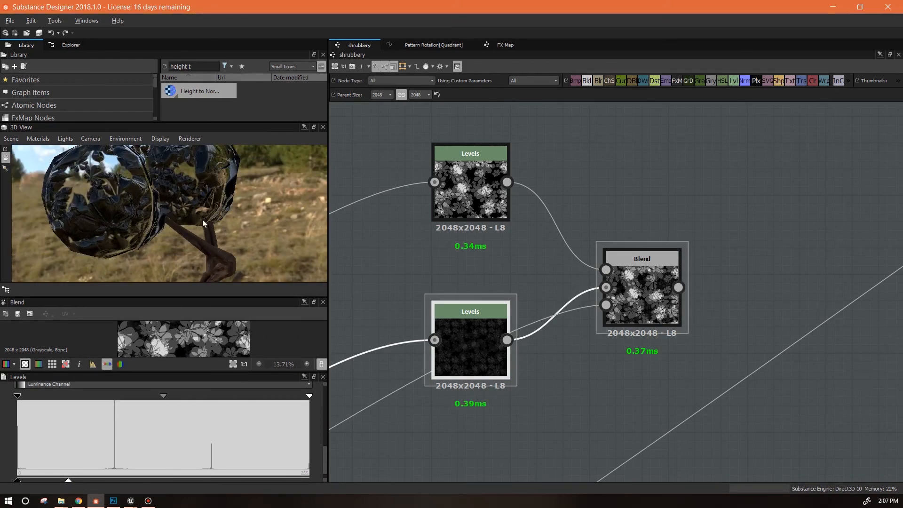
left_click_drag(212, 296, 217, 210)
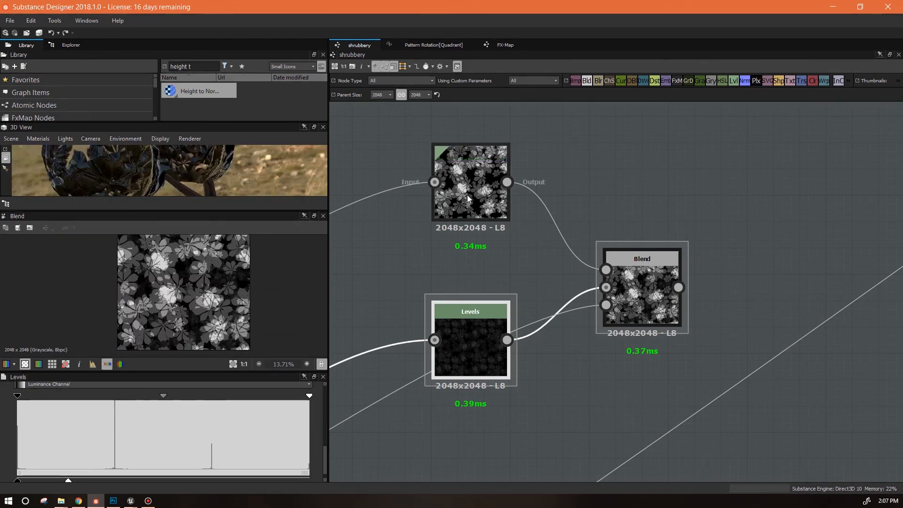
Add a Gaussian Noise and a Warp node, feeding the Blend into the Warp input and the noise into its gradient input.
middle_click_drag(560, 302, 439, 282)
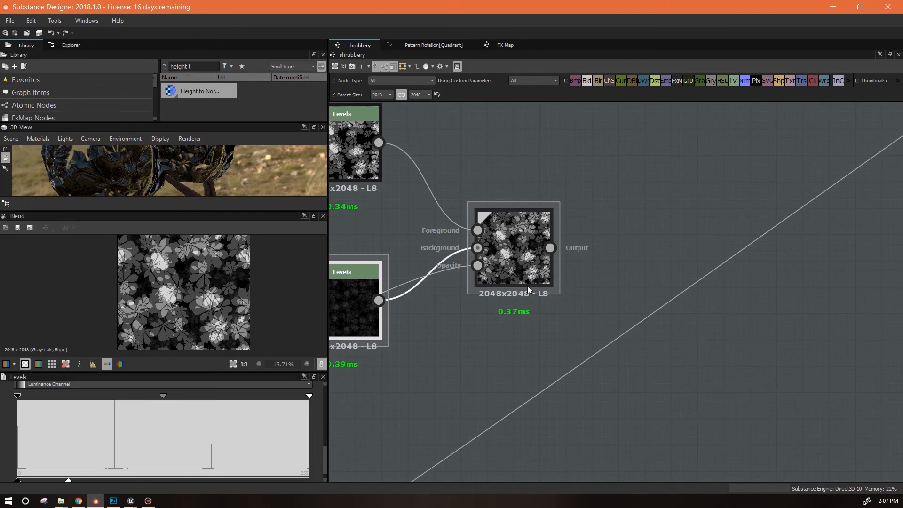
left_click_drag(495, 252, 481, 225)
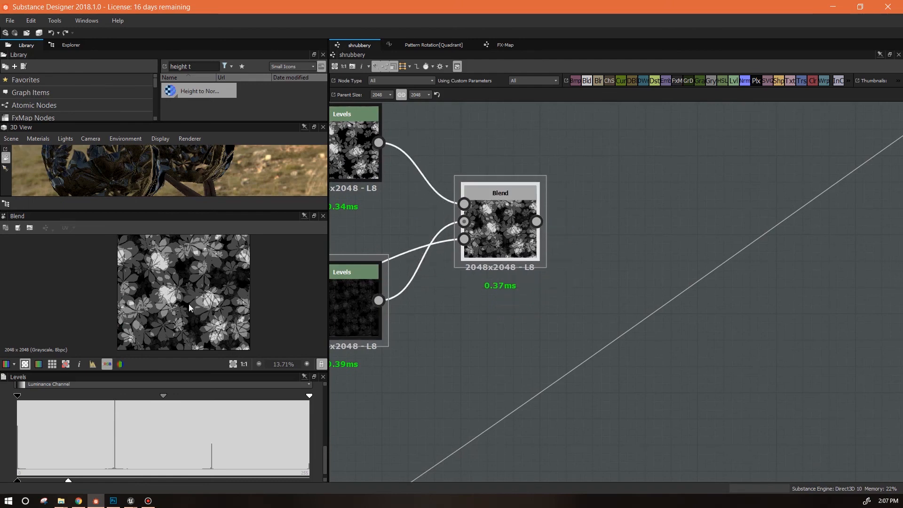
left_click_drag(193, 66, 162, 66)
type("gaussia")
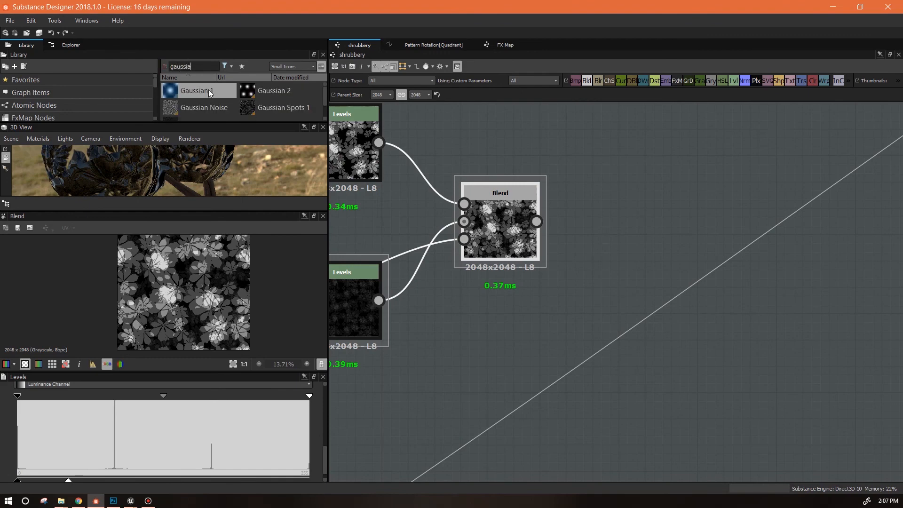
left_click_drag(200, 107, 484, 348)
left_click_drag(824, 81, 536, 221)
left_click_drag(674, 204, 510, 353)
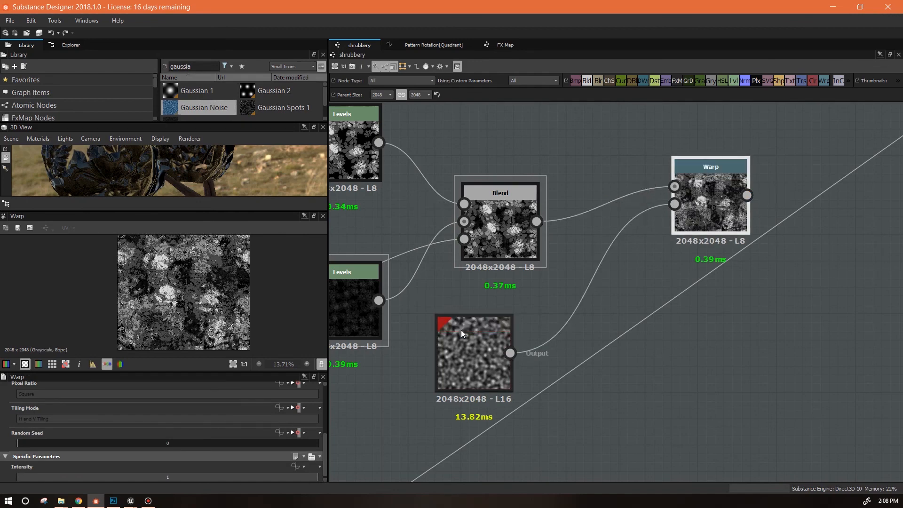
Lower the white output level of the upper Levels node to about two thirds while checking the warped result.
scroll(179, 300, "up", 3)
scroll(179, 300, "down", 3)
left_click(354, 124)
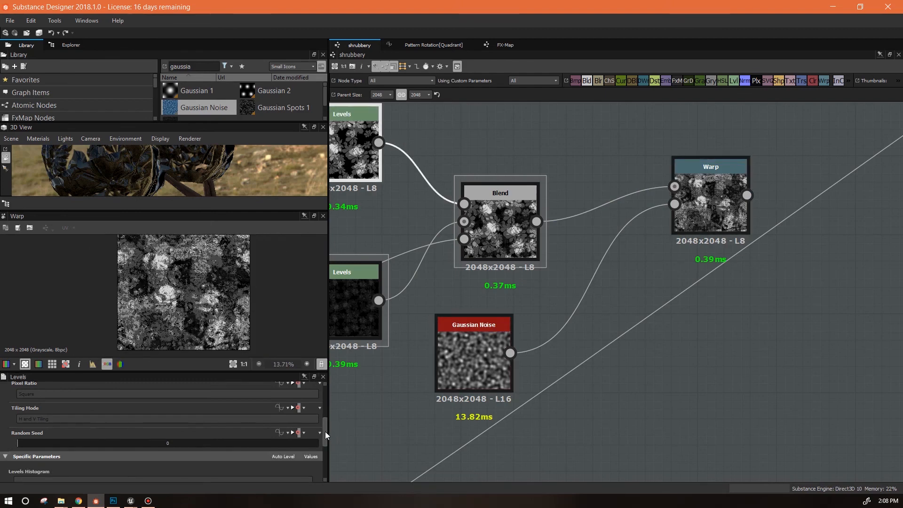
scroll(325, 431, "down", 5)
left_click_drag(309, 476, 199, 478)
scroll(197, 301, "down", 3)
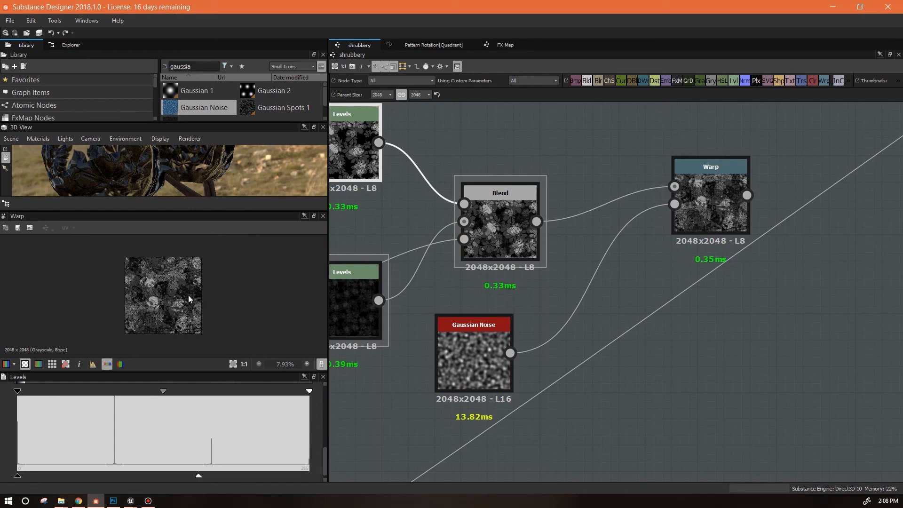
scroll(188, 294, "up", 1)
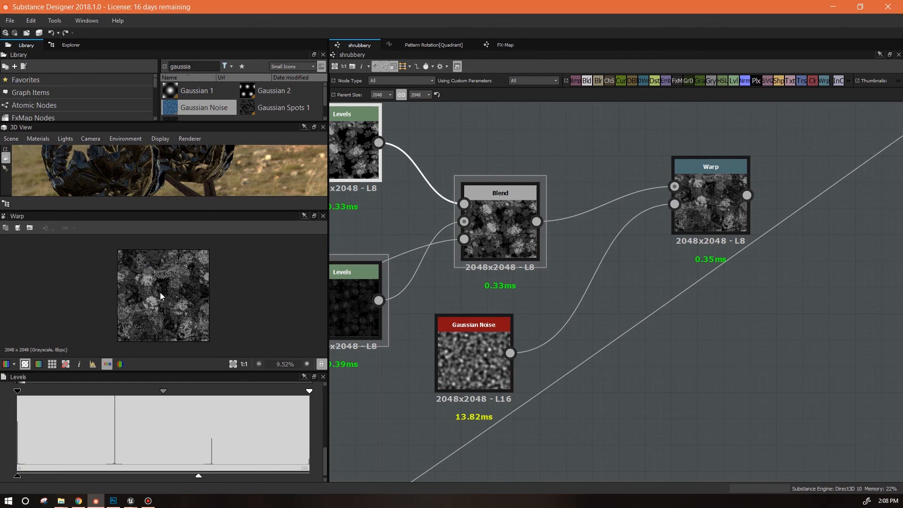
Move the Blend and Warp nodes closer to the two Levels nodes to compact the group.
middle_click_drag(684, 346, 567, 398)
scroll(580, 374, "down", 4)
middle_click_drag(685, 371, 649, 337)
scroll(564, 348, "down", 3)
left_click_drag(494, 303, 476, 303)
left_click_drag(578, 299, 543, 299)
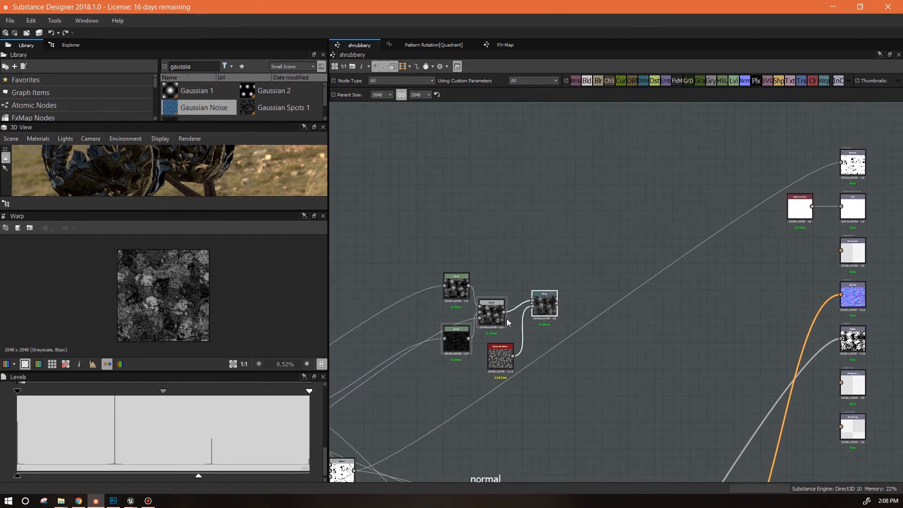
Frame the two Levels, Blend, Gaussian Noise and Warp nodes and title the frame "scatter".
left_click_drag(418, 258, 608, 404)
right_click(544, 299)
left_click(564, 355)
left_click_drag(326, 440, 327, 399)
double_click(192, 426)
type("scatter")
Move the scatter frame with its nodes to just above the foreground and background frames.
left_click(519, 278)
scroll(519, 279, "down", 3)
middle_click_drag(486, 265, 523, 287)
left_click_drag(523, 287, 365, 258)
key("alt+Tab")
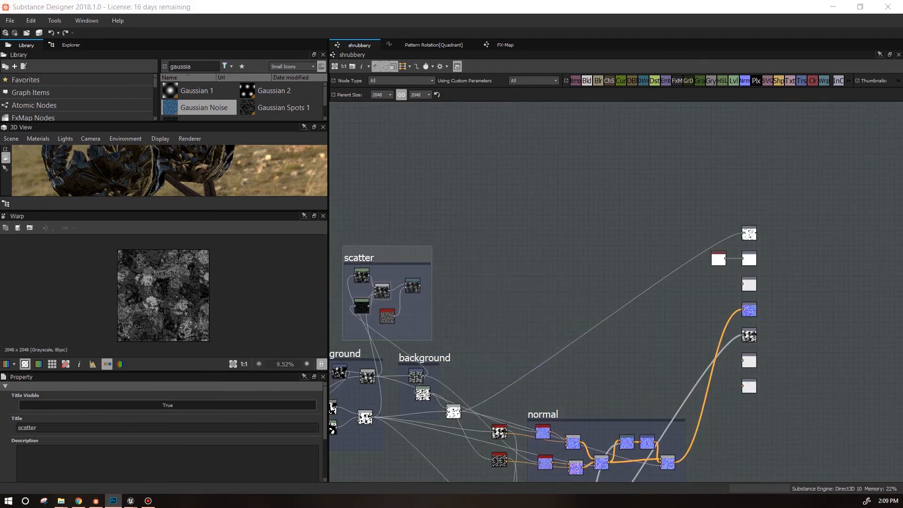
middle_click_drag(585, 331, 569, 317)
key("alt+Tab")
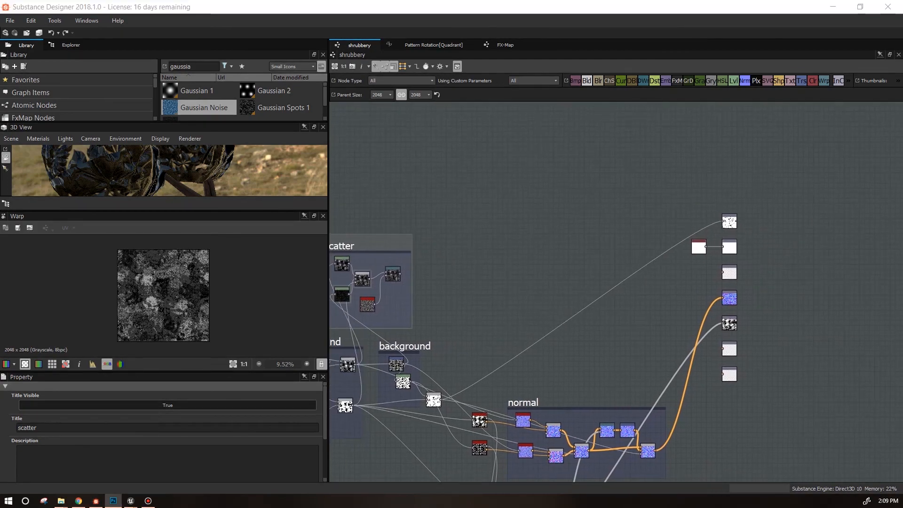